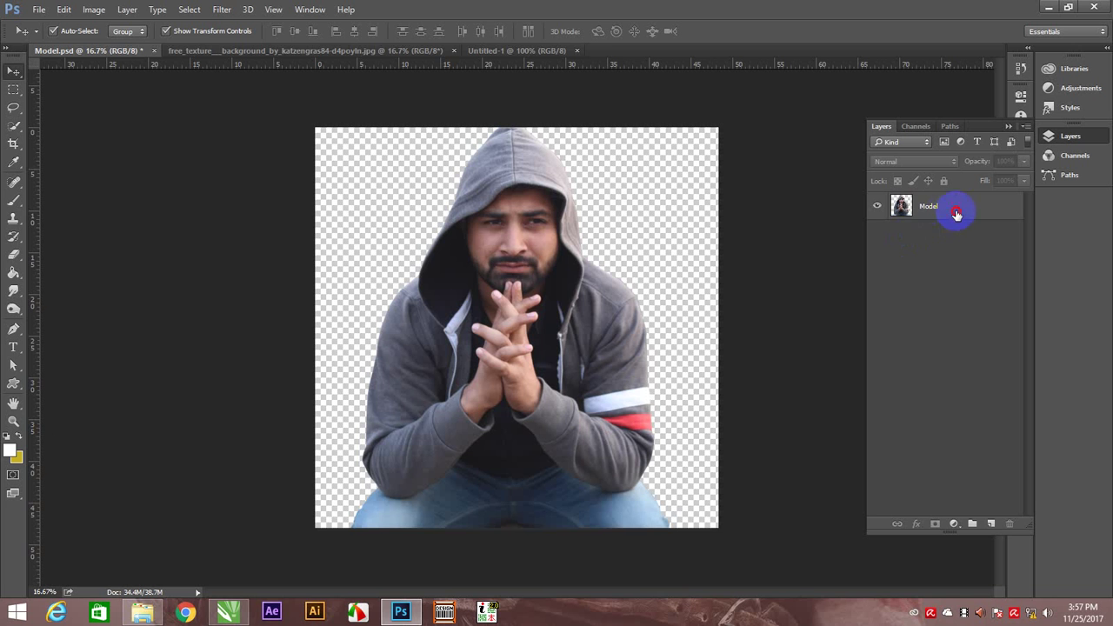
# - Add a new layer below Model and fill it with 50% gray
pyautogui.click(957, 211)
pyautogui.click(992, 522)
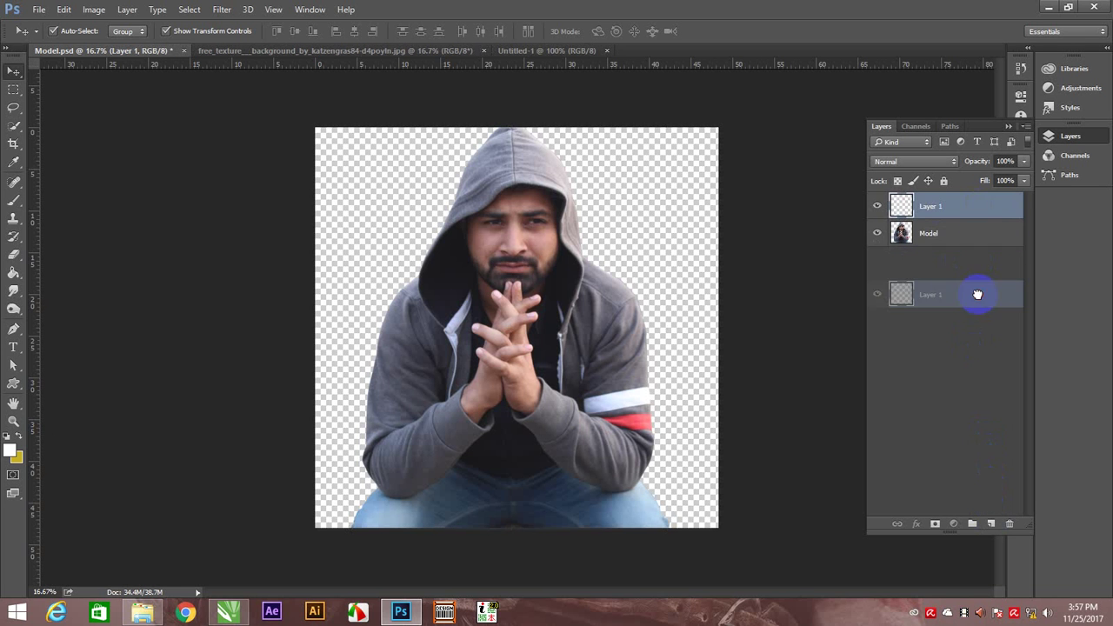
pyautogui.moveTo(994, 224); pyautogui.dragTo(976, 293)
pyautogui.hotkey('shift', 'F5')
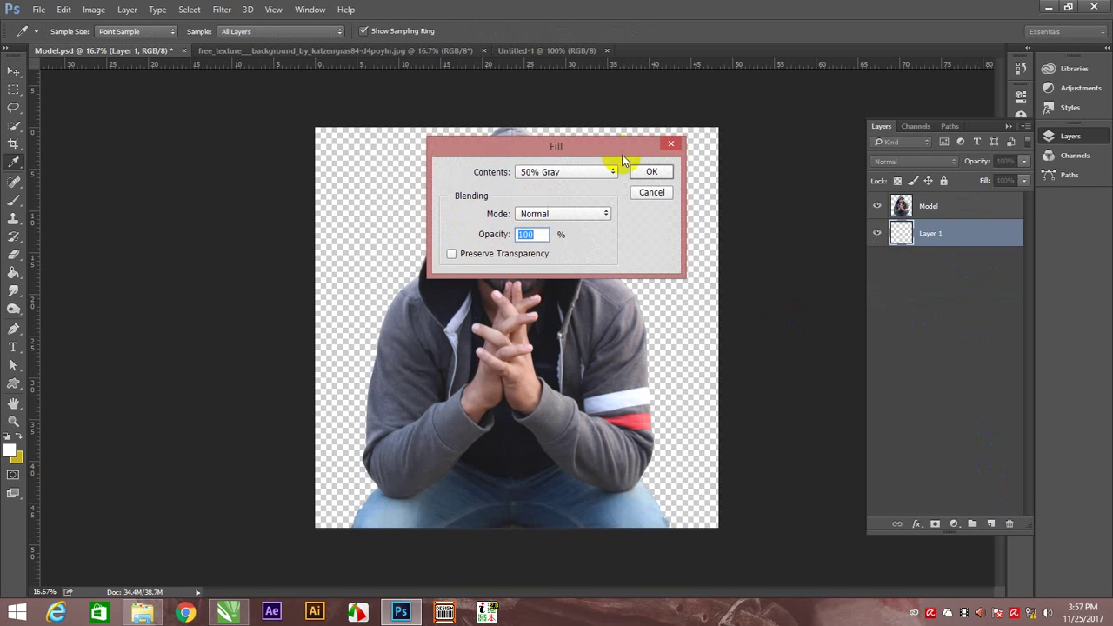
pyautogui.click(652, 177)
pyautogui.press('v')
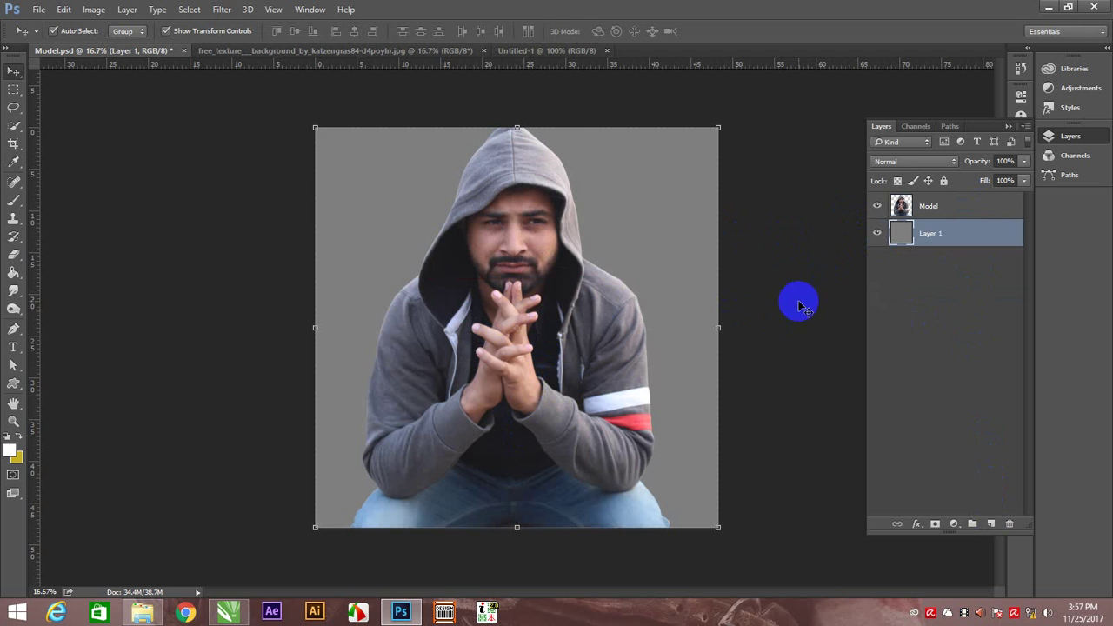
# - Crop the canvas in from both sides into a narrower portrait frame
pyautogui.press('c')
pyautogui.moveTo(715, 321); pyautogui.dragTo(696, 325)
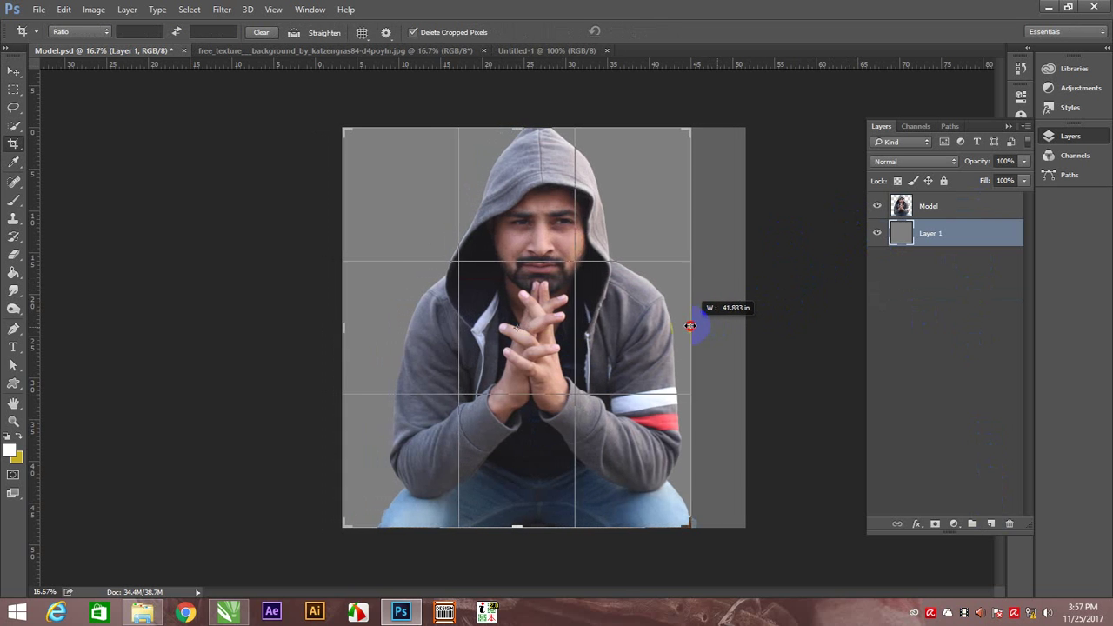
pyautogui.moveTo(694, 327); pyautogui.dragTo(690, 325)
pyautogui.moveTo(349, 331); pyautogui.dragTo(368, 337)
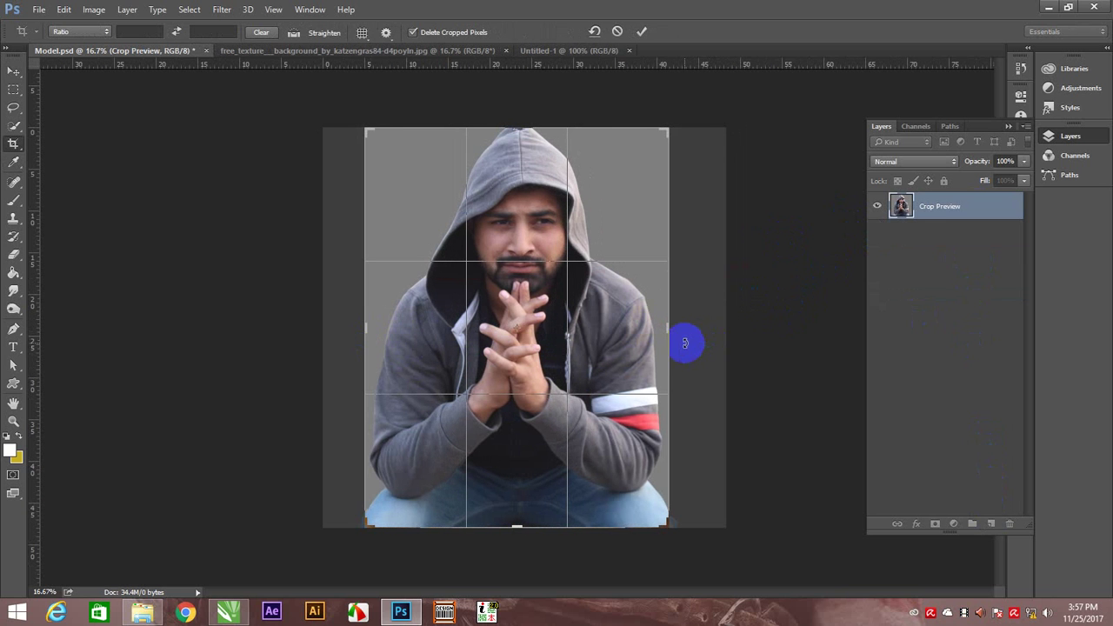
pyautogui.press('Return')
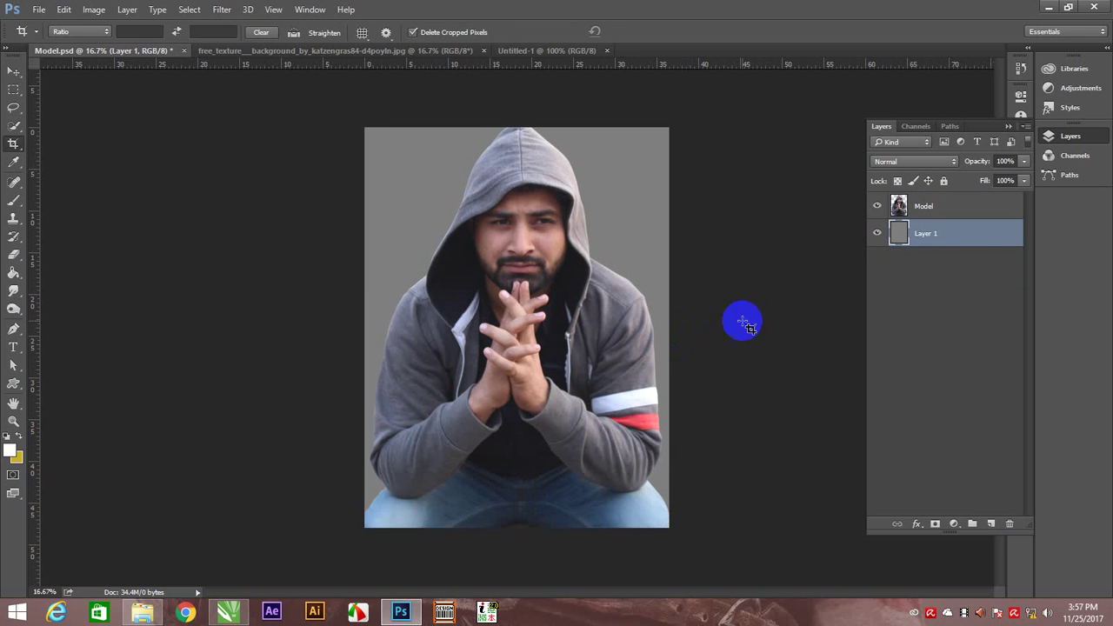
pyautogui.click(13, 71)
# - On the Model layer, spot-heal the left cheek blemish and the spots along the nose
pyautogui.click(224, 283)
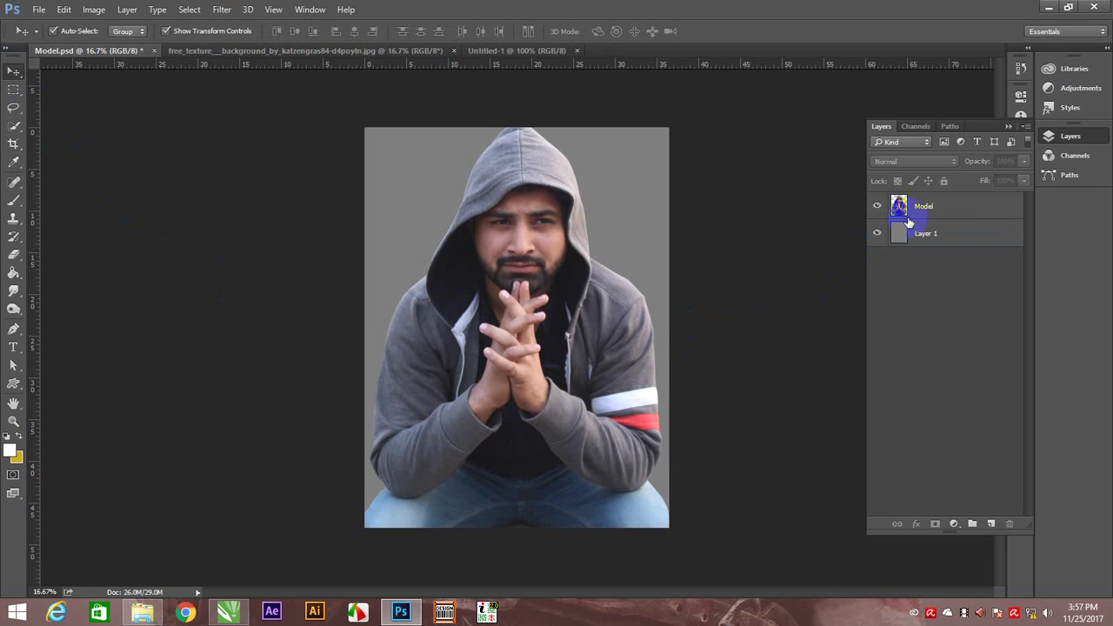
pyautogui.click(955, 209)
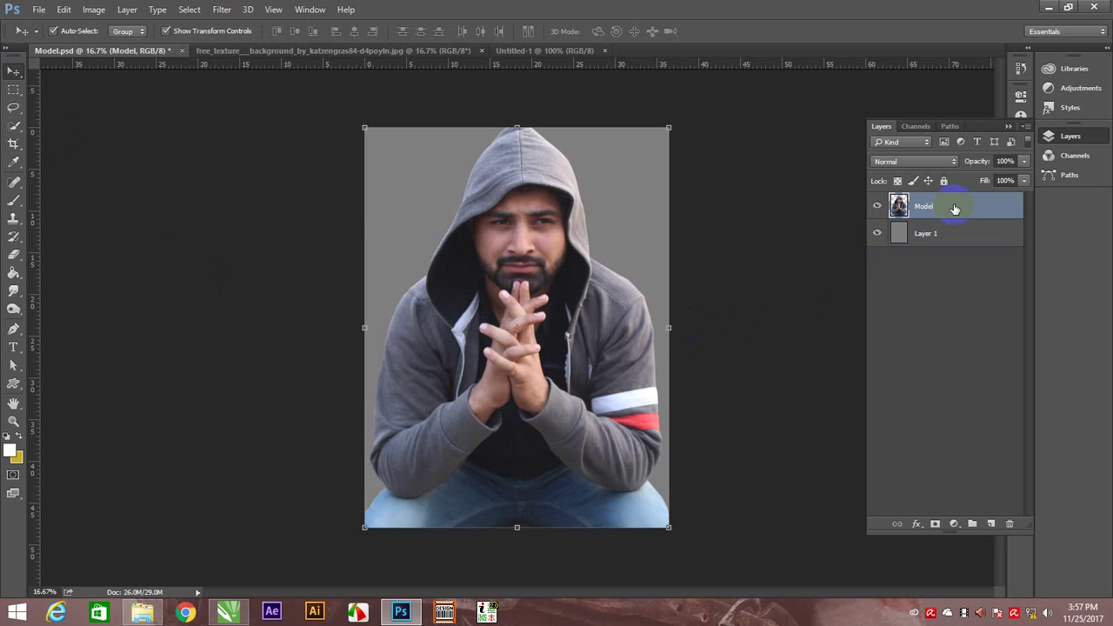
pyautogui.scroll(2, 509, 236)
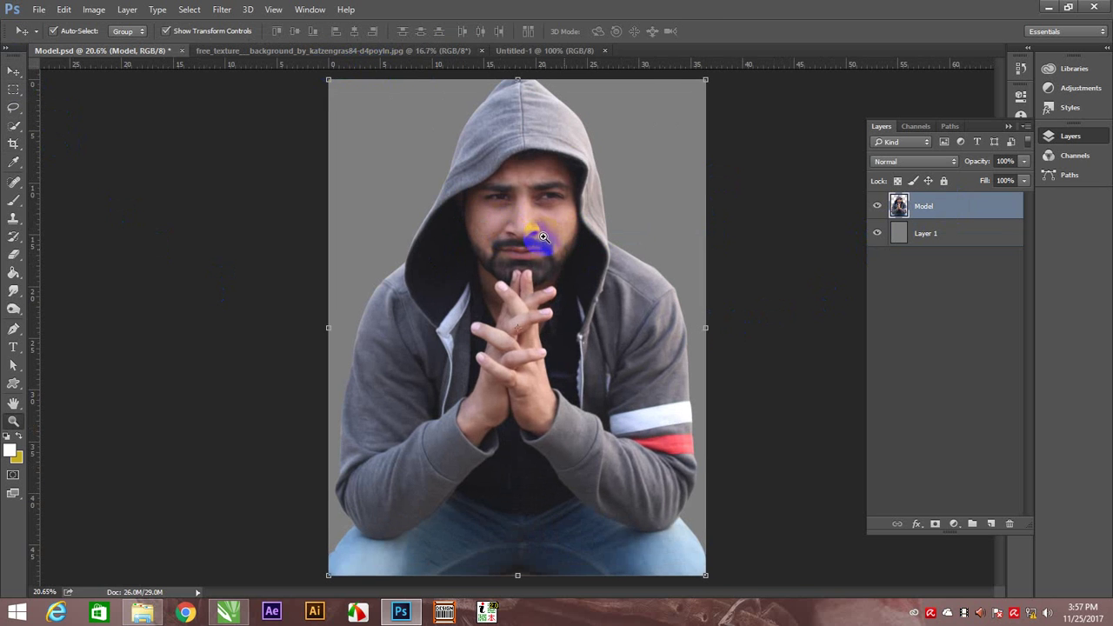
pyautogui.press('z')
pyautogui.moveTo(562, 273); pyautogui.dragTo(597, 302)
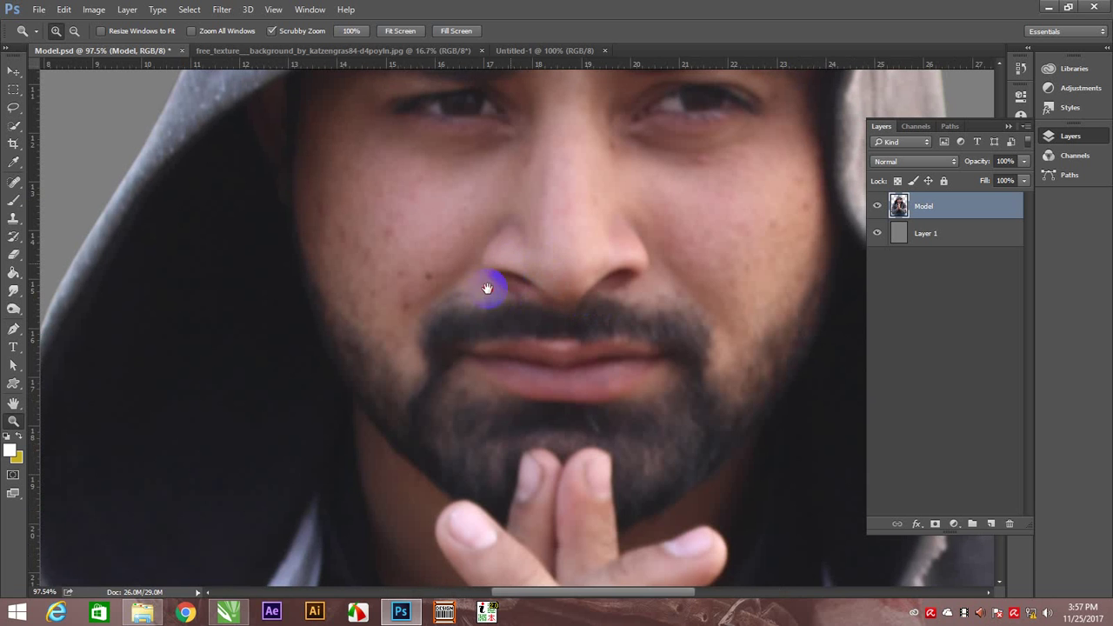
pyautogui.moveTo(495, 290); pyautogui.dragTo(344, 300)
pyautogui.click(12, 184)
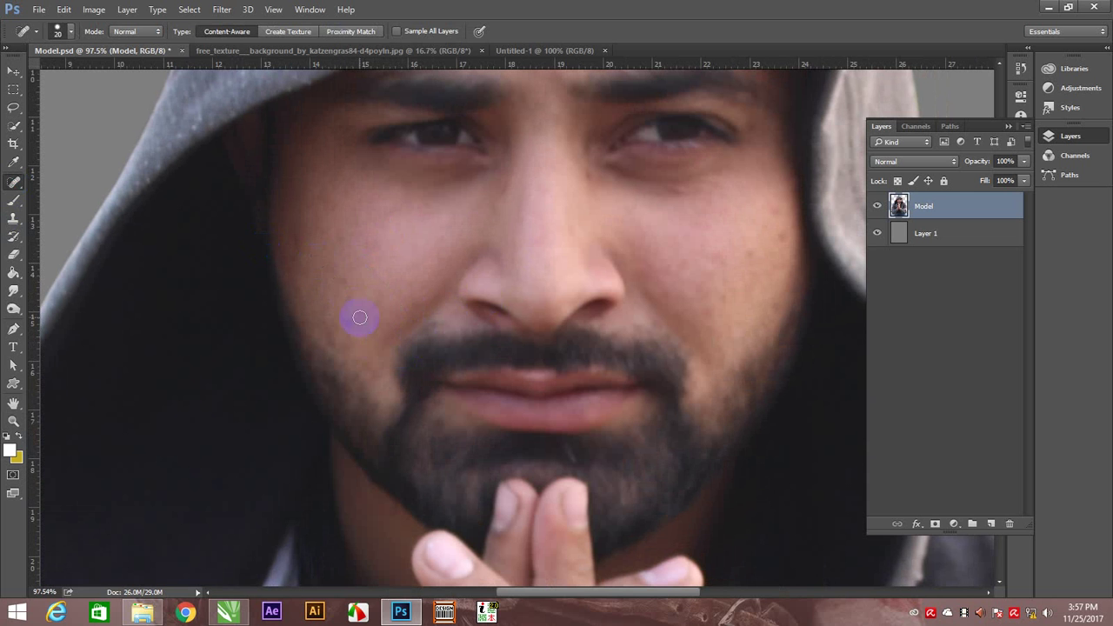
pyautogui.click(291, 236)
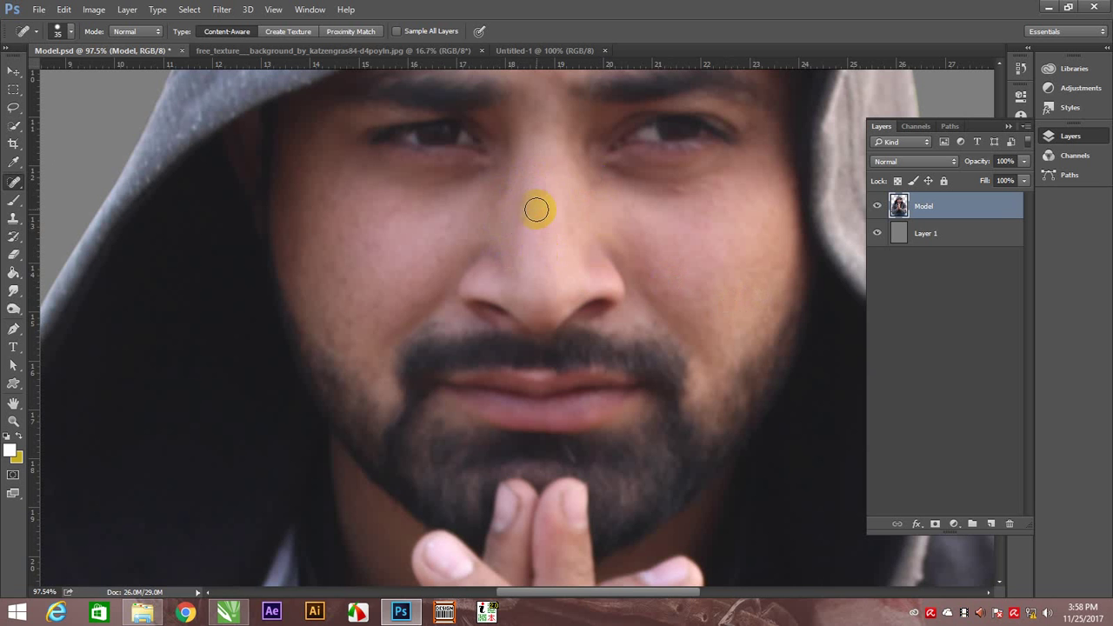
pyautogui.moveTo(536, 210); pyautogui.dragTo(545, 291)
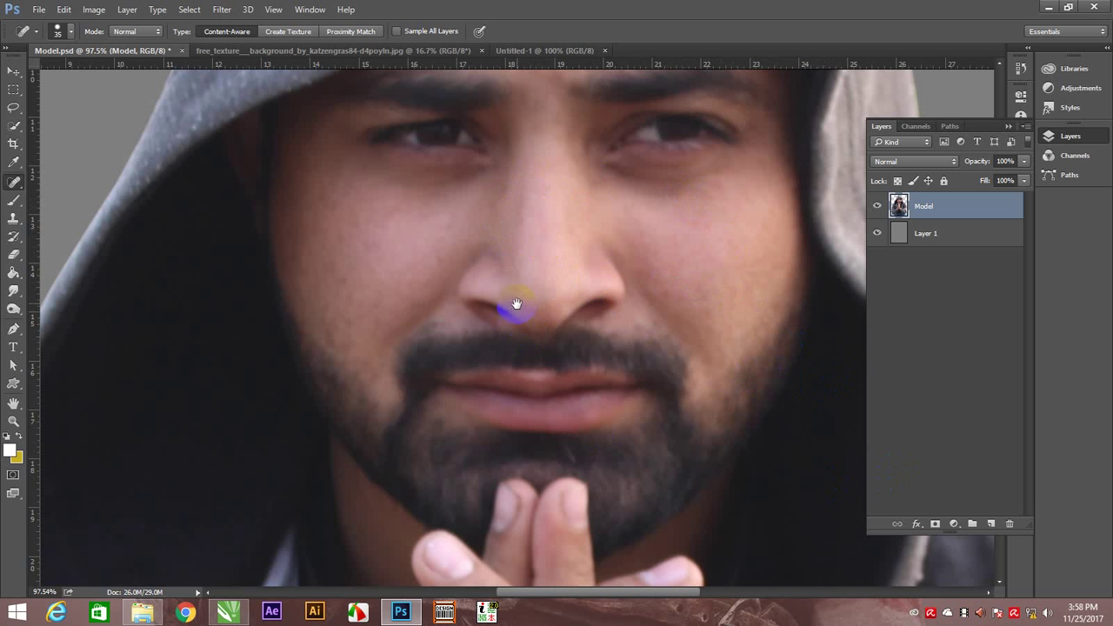
pyautogui.hotkey('ctrl', '0')
# - Bring the purple texture into Model.psd, rotate it 90°, and place it below Model
pyautogui.press('v')
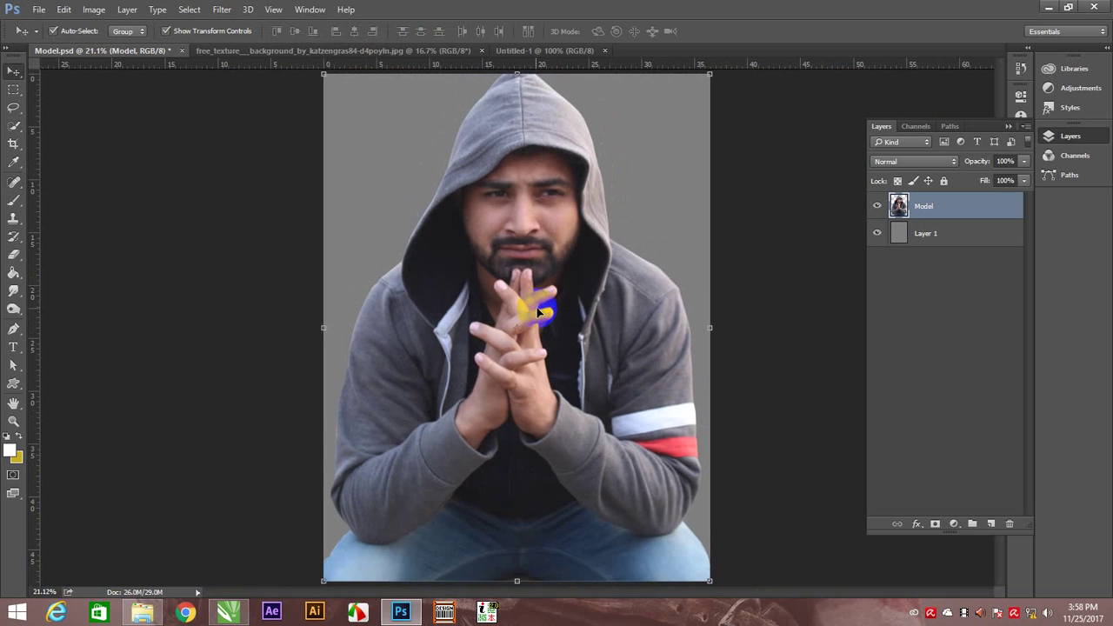
pyautogui.click(802, 292)
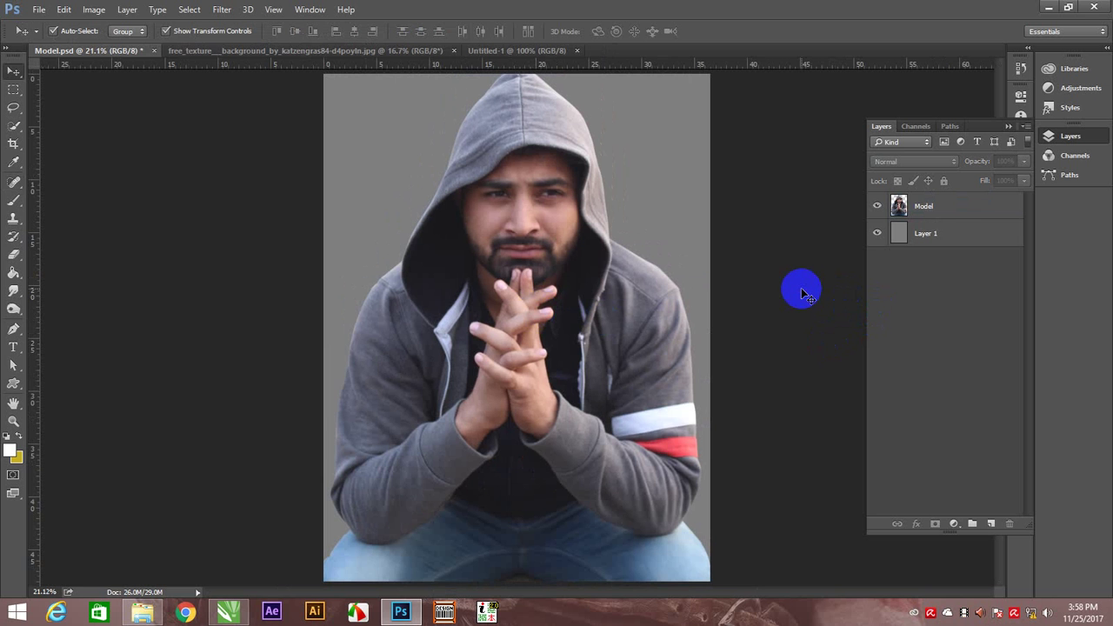
pyautogui.click(311, 49)
pyautogui.moveTo(466, 253)
pyautogui.mouseDown()
pyautogui.moveTo(490, 234)
pyautogui.moveTo(609, 266)
pyautogui.mouseUp()
pyautogui.moveTo(822, 105); pyautogui.dragTo(564, 466)
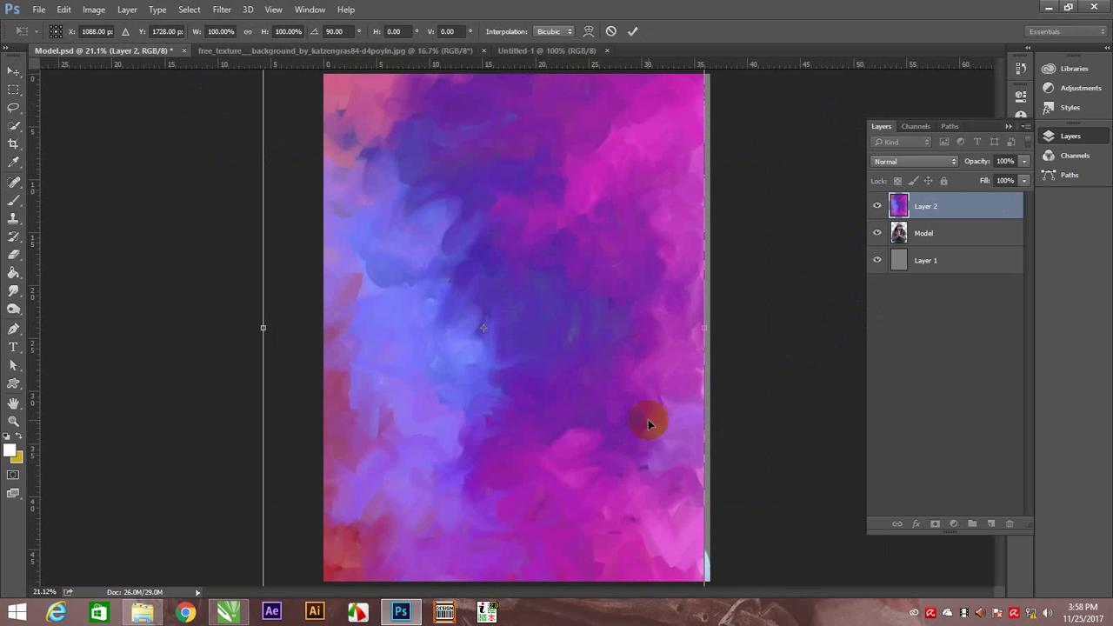
pyautogui.press('Return')
pyautogui.moveTo(504, 368); pyautogui.dragTo(520, 369)
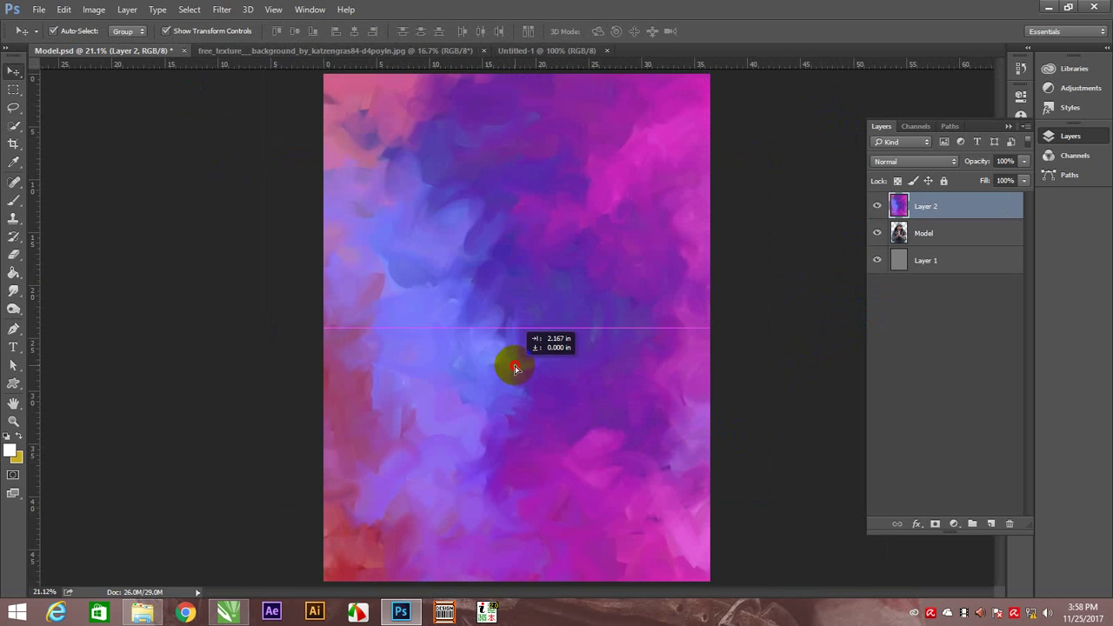
pyautogui.moveTo(954, 214); pyautogui.dragTo(987, 260)
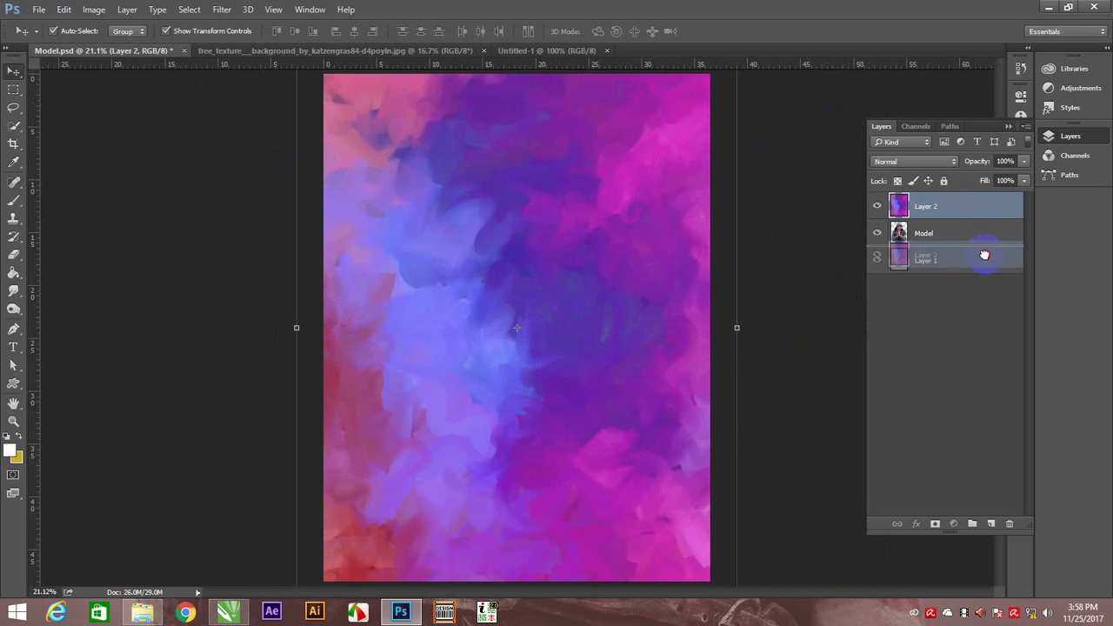
# - Scale the texture layer to about 105% so it covers the whole canvas
pyautogui.hotkey('ctrl', '-')
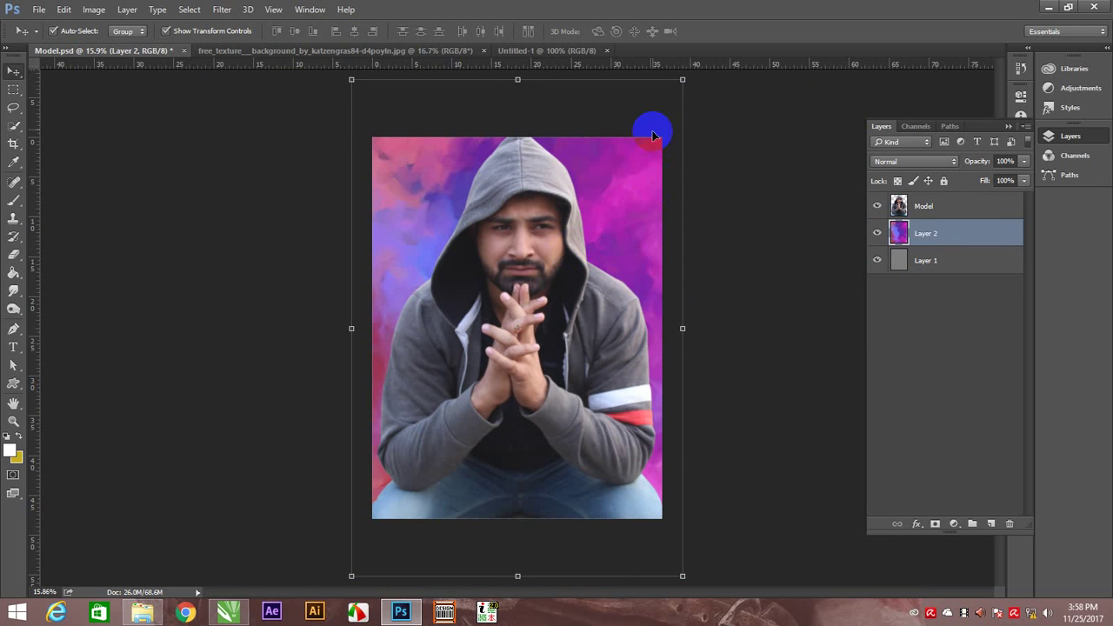
pyautogui.click(720, 180)
pyautogui.click(619, 171)
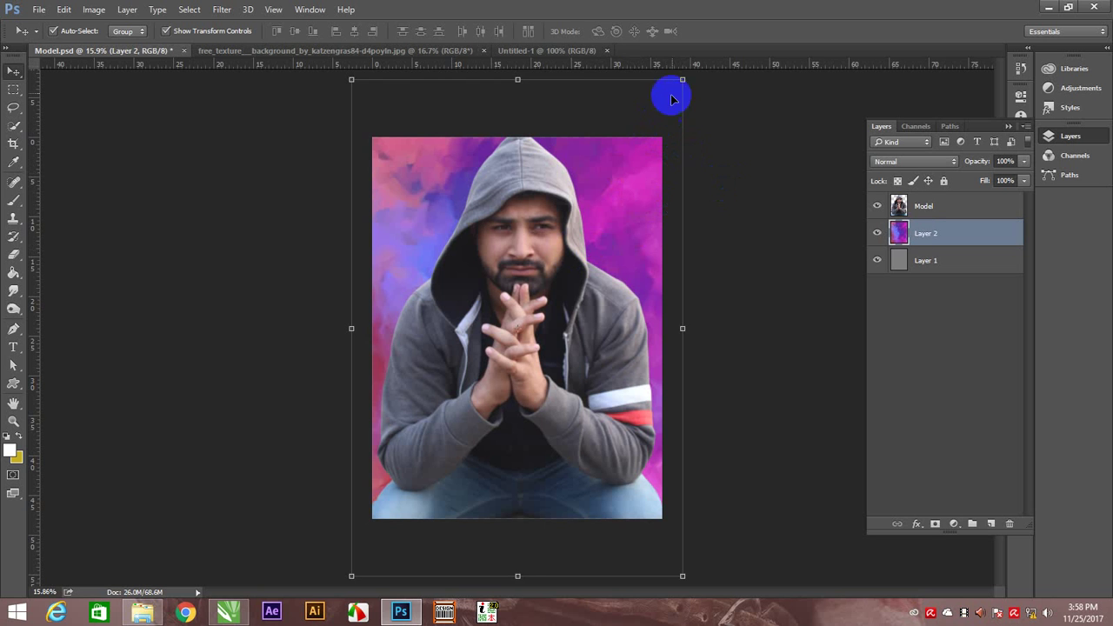
pyautogui.moveTo(683, 79); pyautogui.dragTo(659, 116)
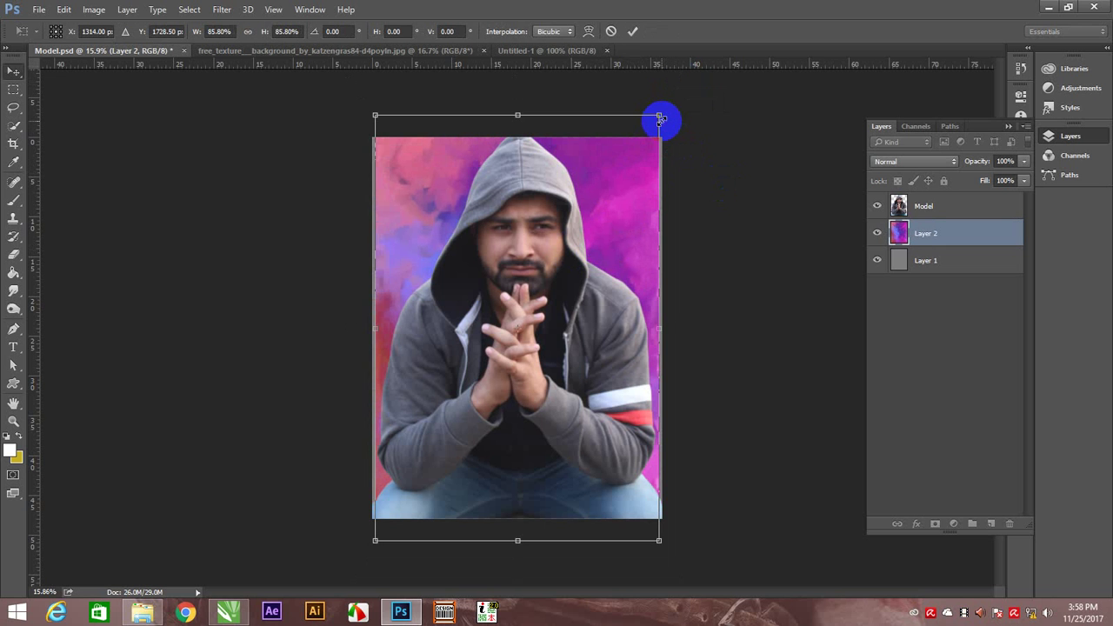
pyautogui.press('Return')
pyautogui.moveTo(661, 117); pyautogui.dragTo(667, 105)
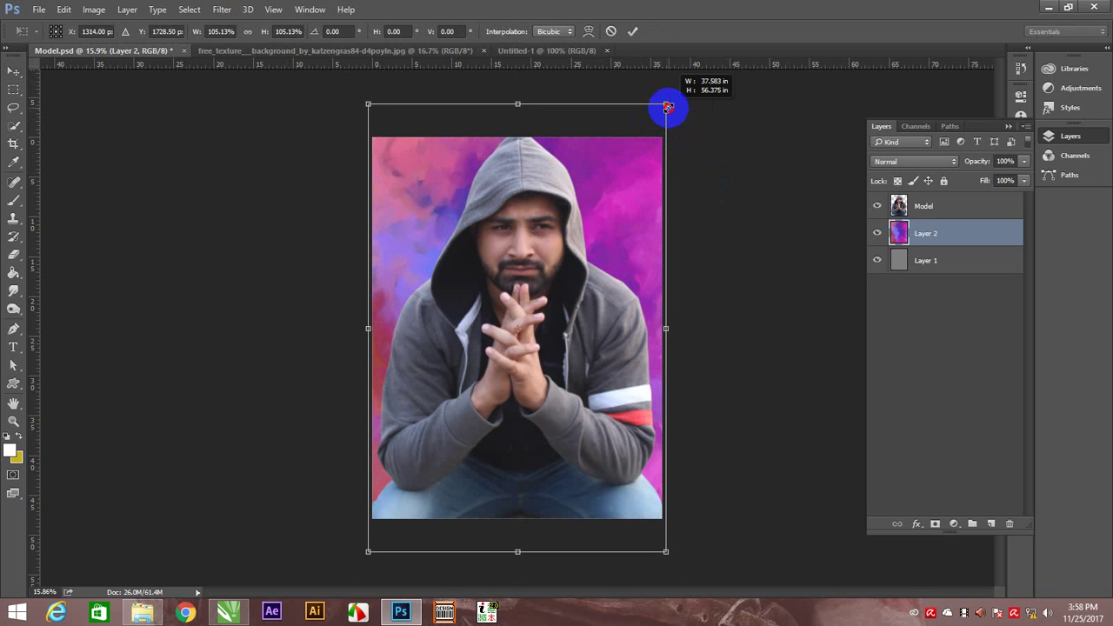
pyautogui.press('Return')
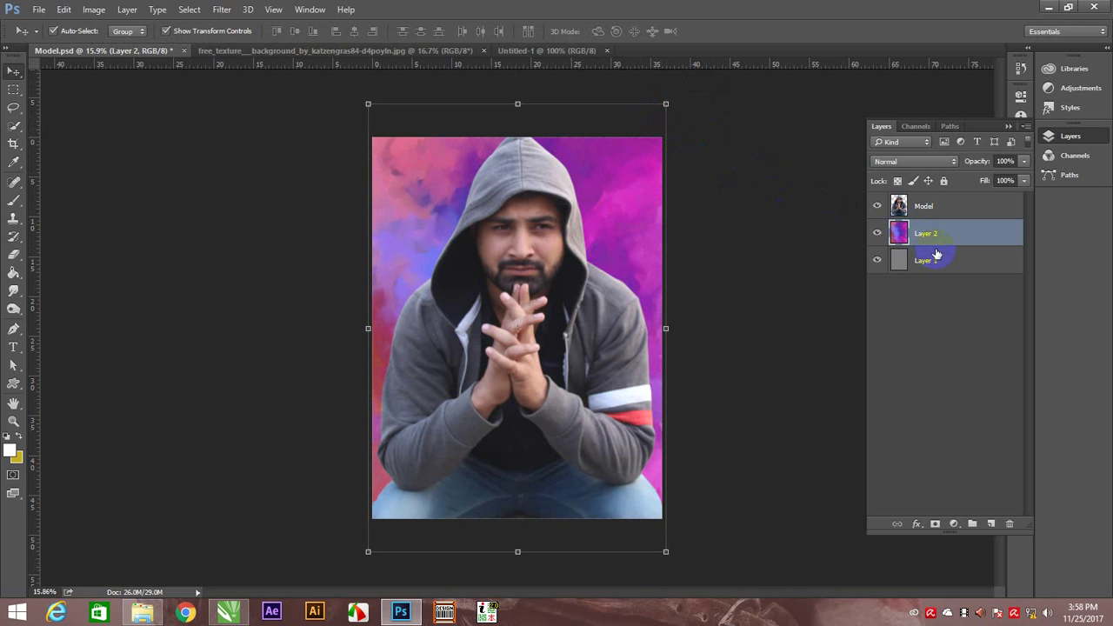
# - Put a texture copy above Model and a hidden Model copy at the bottom of the stack
pyautogui.hotkey('ctrl', 'j')
pyautogui.moveTo(940, 235); pyautogui.dragTo(944, 207)
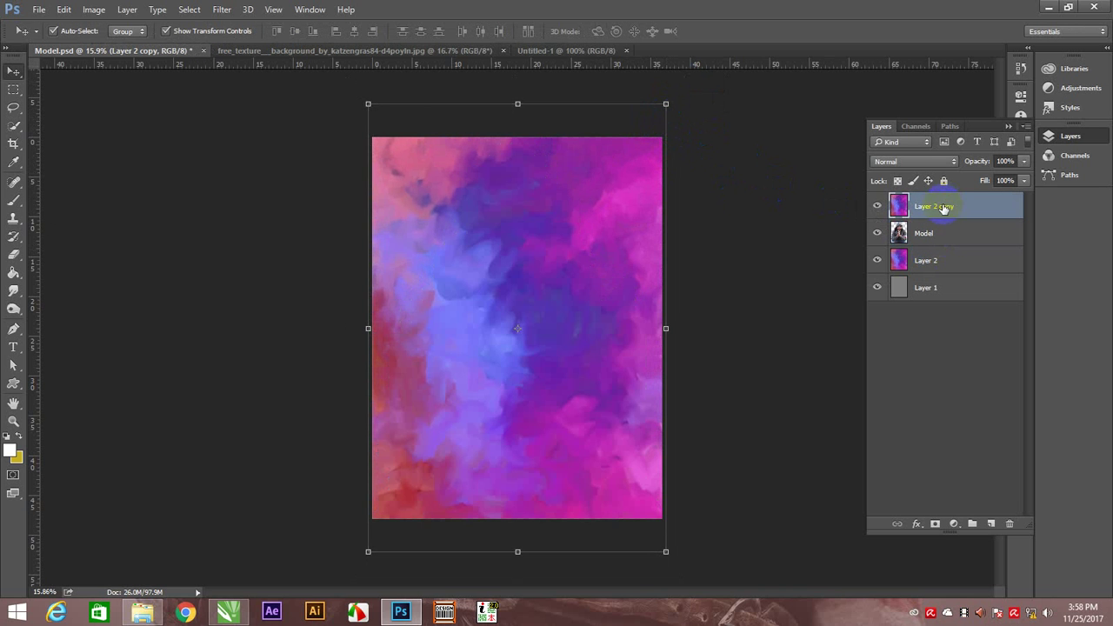
pyautogui.rightClick(531, 256)
pyautogui.click(560, 269)
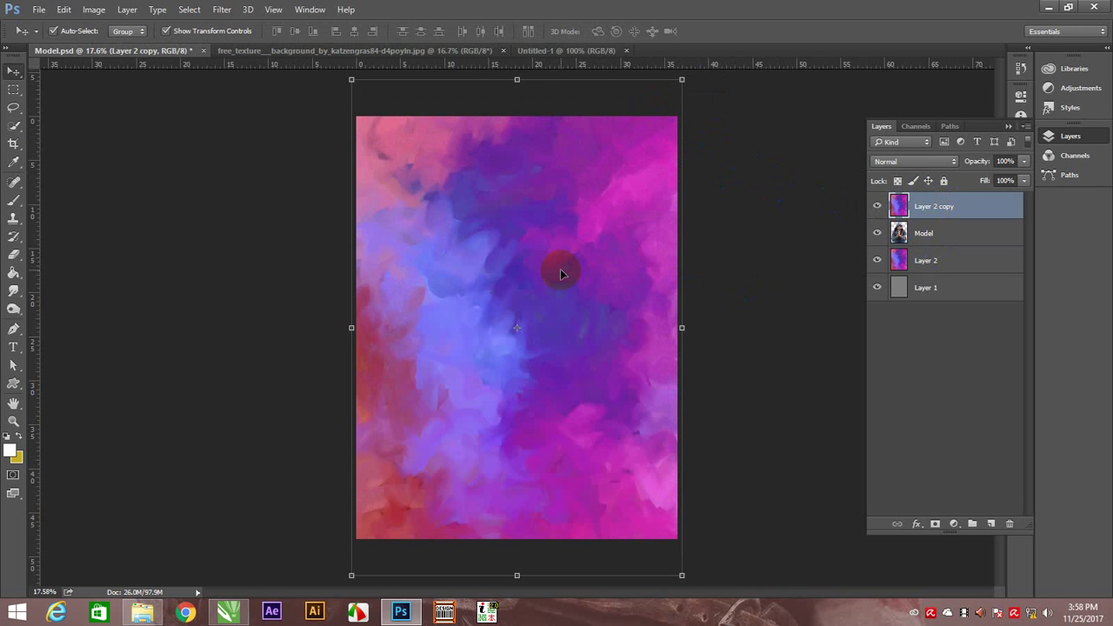
pyautogui.click(954, 235)
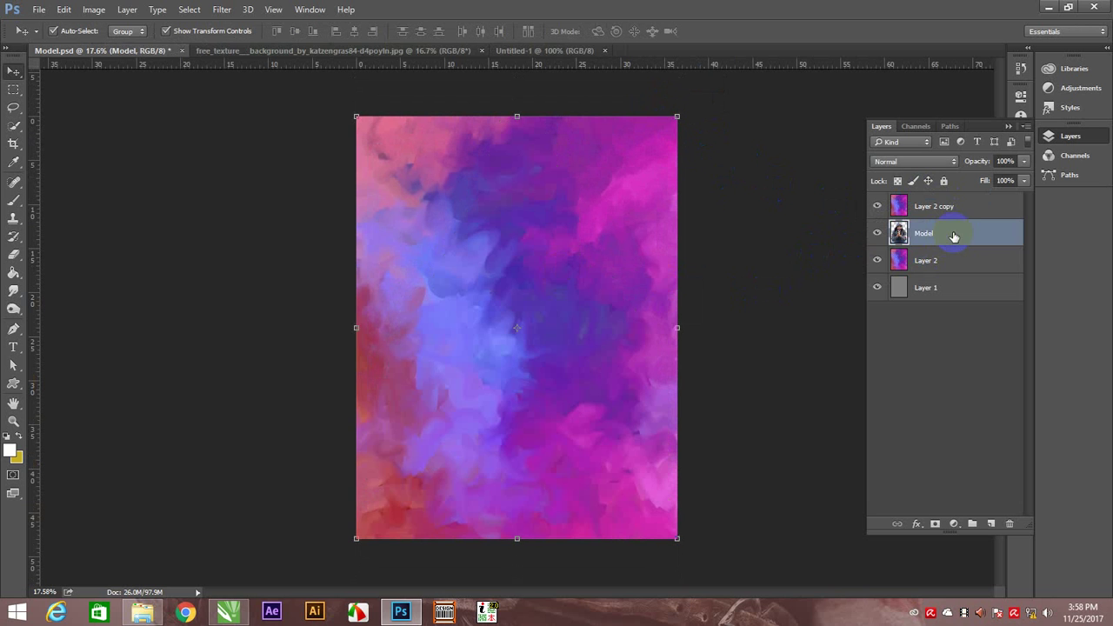
pyautogui.hotkey('ctrl', 'j')
pyautogui.click(878, 236)
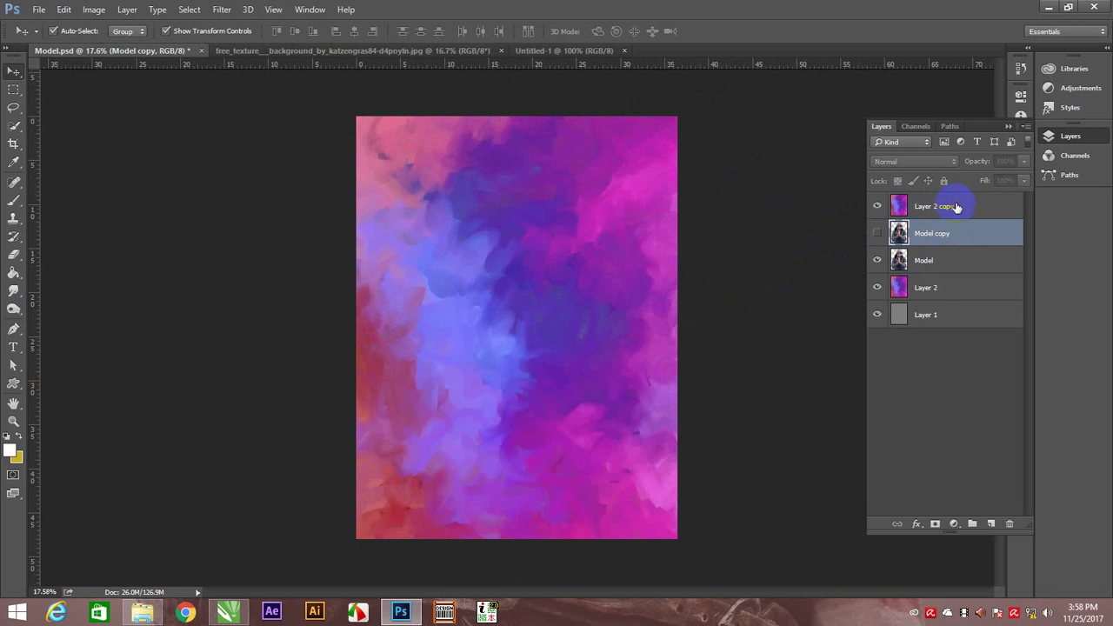
pyautogui.moveTo(956, 207)
pyautogui.mouseDown()
pyautogui.moveTo(965, 336)
pyautogui.moveTo(945, 332)
pyautogui.mouseUp()
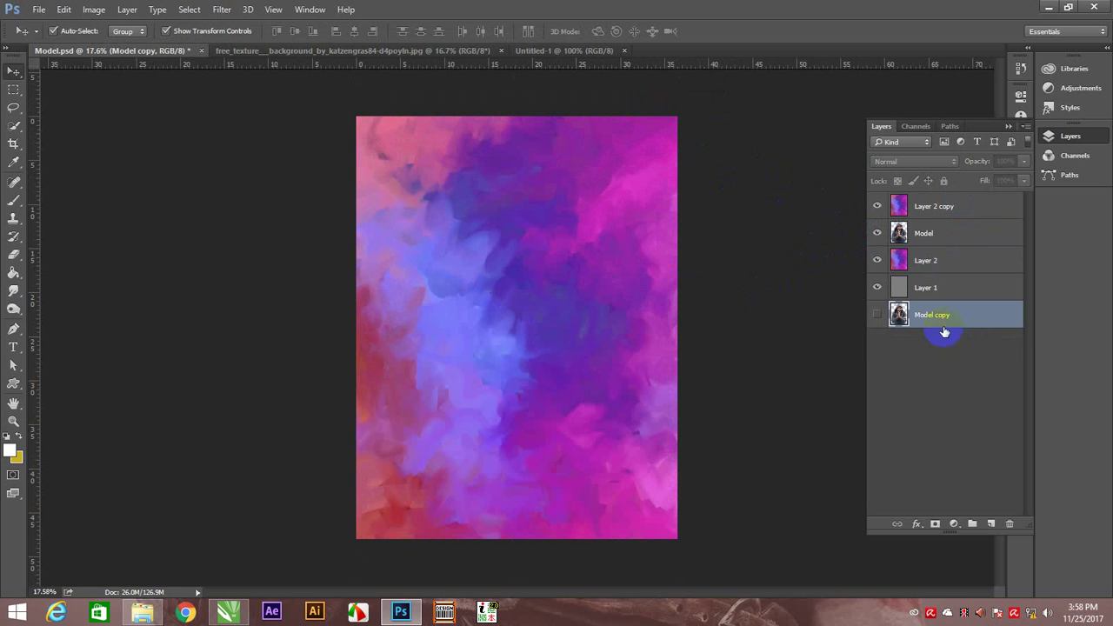
# - Paint black at about 41% opacity on Layer 2 copy's mask to reveal the hands and face
pyautogui.click(961, 209)
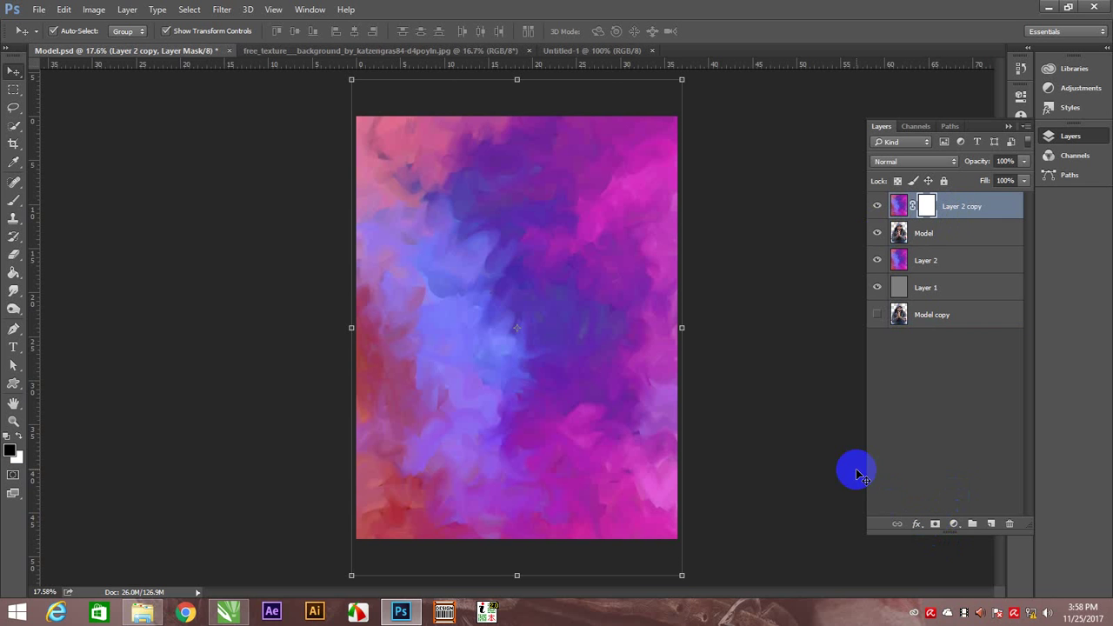
pyautogui.press('b')
pyautogui.press('d')
pyautogui.moveTo(497, 316)
pyautogui.mouseDown()
pyautogui.moveTo(508, 295)
pyautogui.moveTo(522, 385)
pyautogui.mouseUp()
pyautogui.hotkey('ctrl', 'z')
pyautogui.click(293, 32)
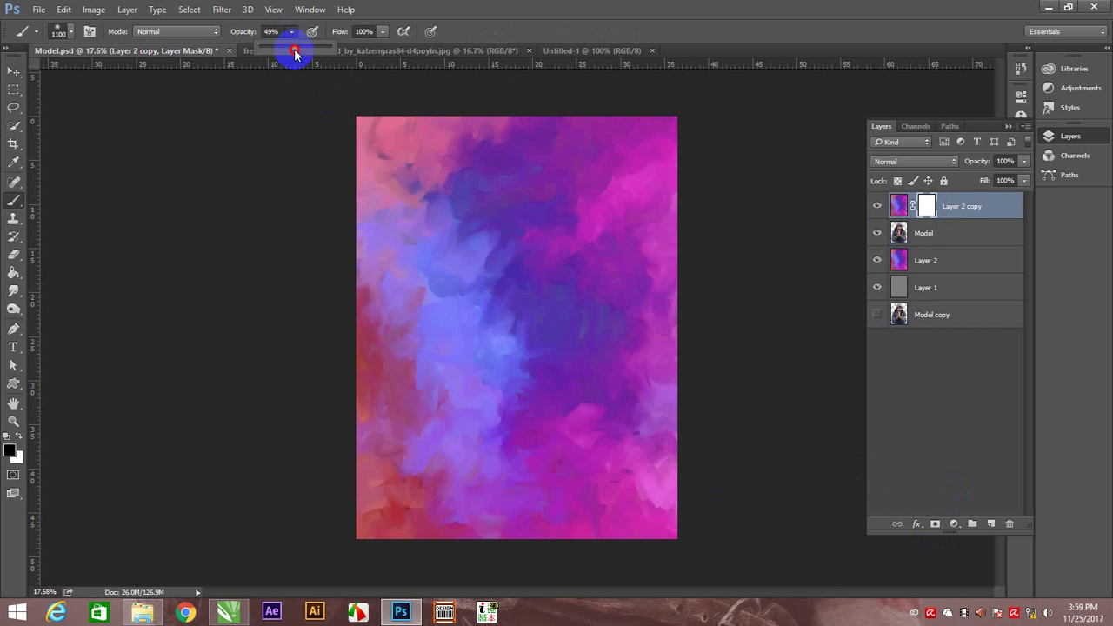
pyautogui.moveTo(299, 54); pyautogui.dragTo(287, 54)
pyautogui.moveTo(474, 308)
pyautogui.mouseDown()
pyautogui.moveTo(533, 358)
pyautogui.moveTo(522, 396)
pyautogui.moveTo(541, 343)
pyautogui.moveTo(540, 289)
pyautogui.mouseUp()
pyautogui.press('[')
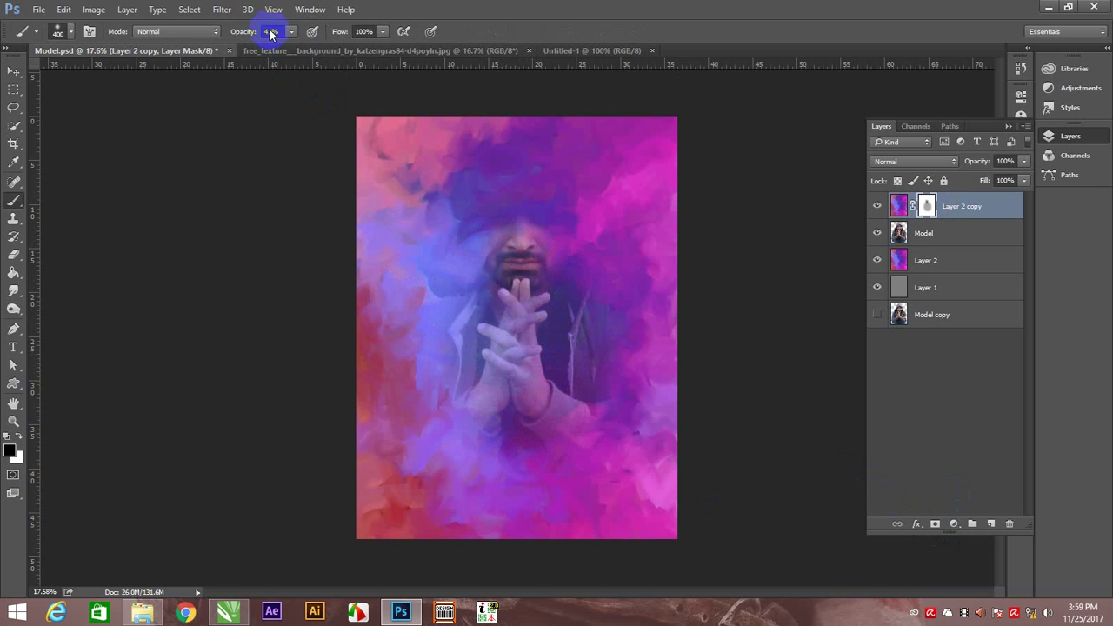
pyautogui.moveTo(504, 248)
pyautogui.mouseDown()
pyautogui.moveTo(522, 213)
pyautogui.moveTo(522, 310)
pyautogui.moveTo(497, 368)
pyautogui.moveTo(566, 385)
pyautogui.moveTo(604, 337)
pyautogui.moveTo(522, 313)
pyautogui.moveTo(539, 360)
pyautogui.mouseUp()
# - Choose splatter brush 734 at 343 px and 39% opacity
pyautogui.rightClick(540, 339)
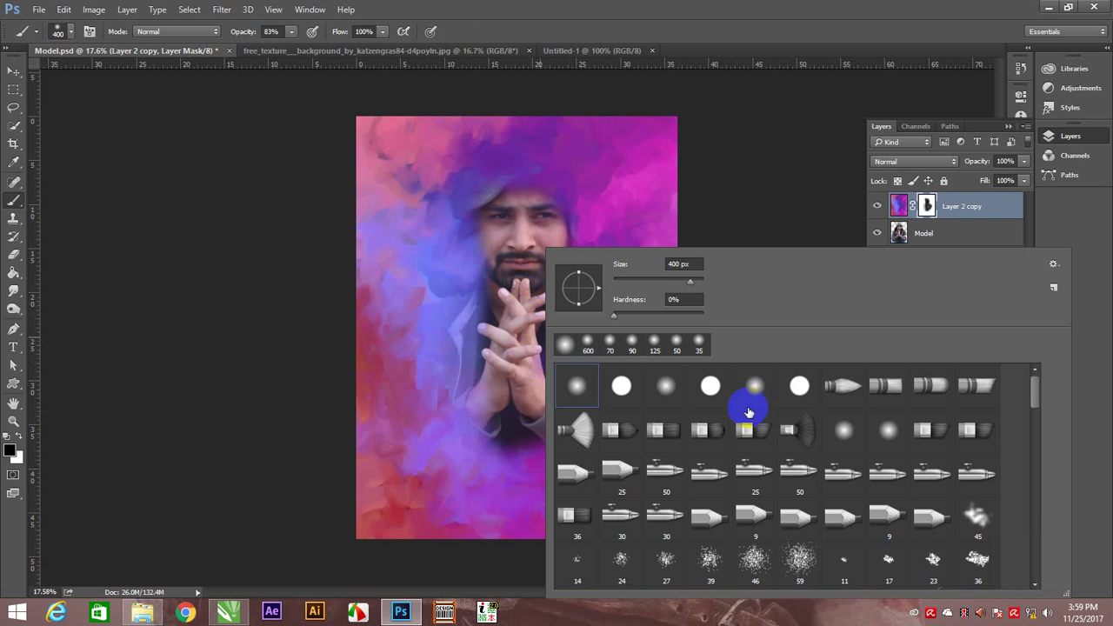
pyautogui.click(1035, 416)
pyautogui.moveTo(1044, 470)
pyautogui.mouseDown()
pyautogui.moveTo(1049, 494)
pyautogui.moveTo(1041, 483)
pyautogui.mouseUp()
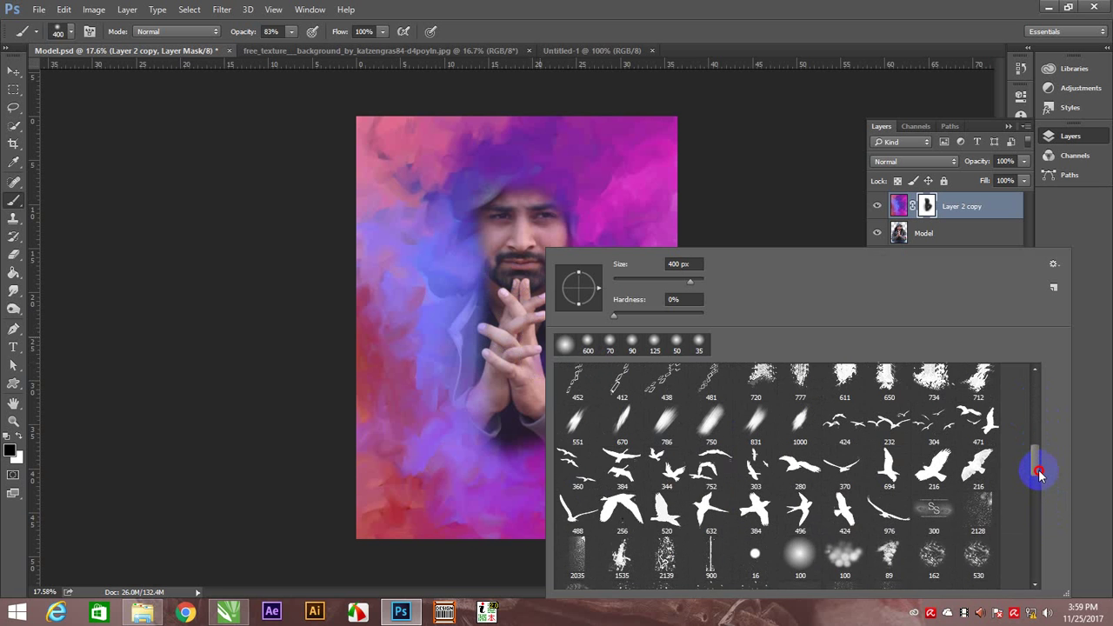
pyautogui.moveTo(1041, 484); pyautogui.dragTo(1038, 455)
pyautogui.click(934, 426)
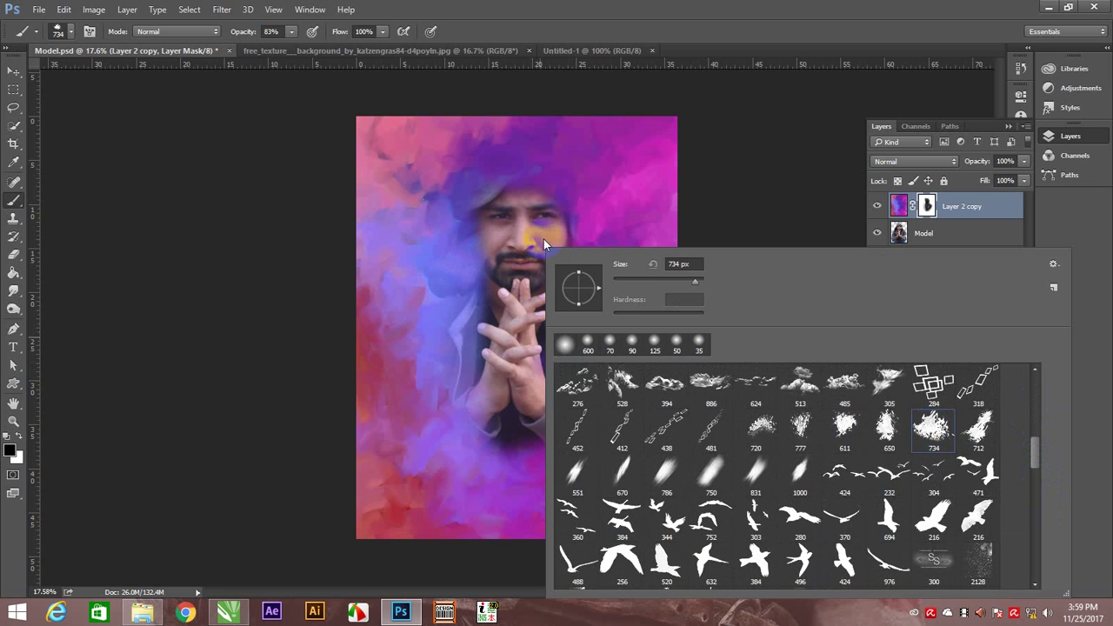
pyautogui.moveTo(655, 281); pyautogui.dragTo(687, 281)
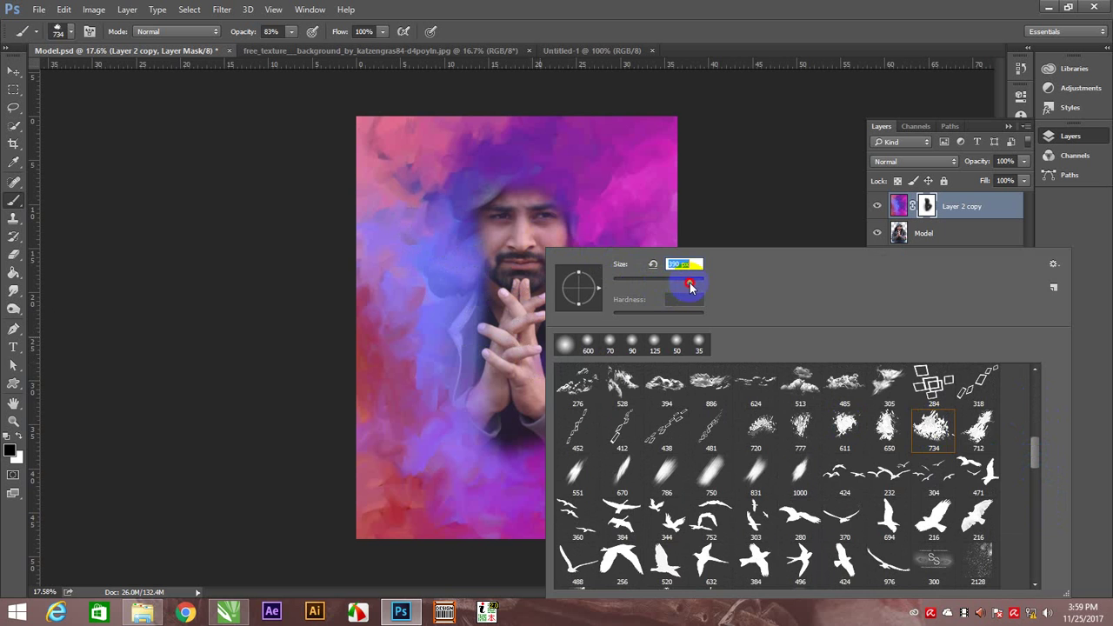
pyautogui.click(493, 226)
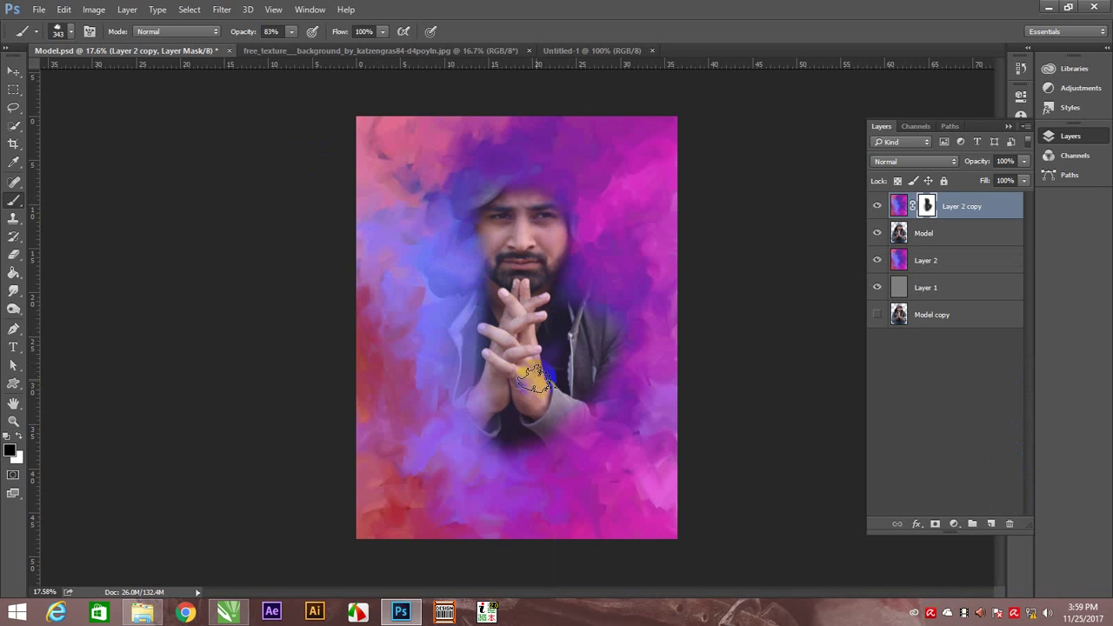
pyautogui.moveTo(532, 378); pyautogui.dragTo(574, 383)
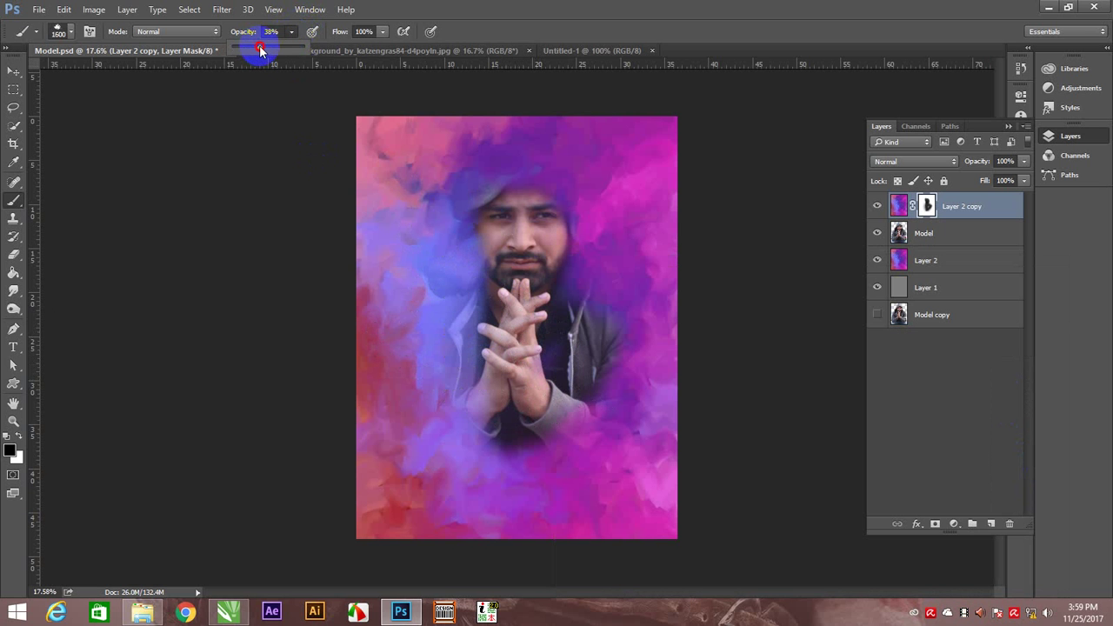
pyautogui.moveTo(259, 50); pyautogui.dragTo(261, 50)
# - Paint the mask to reveal the jacket around the hands, the hood and the chest
pyautogui.moveTo(487, 322); pyautogui.dragTo(484, 385)
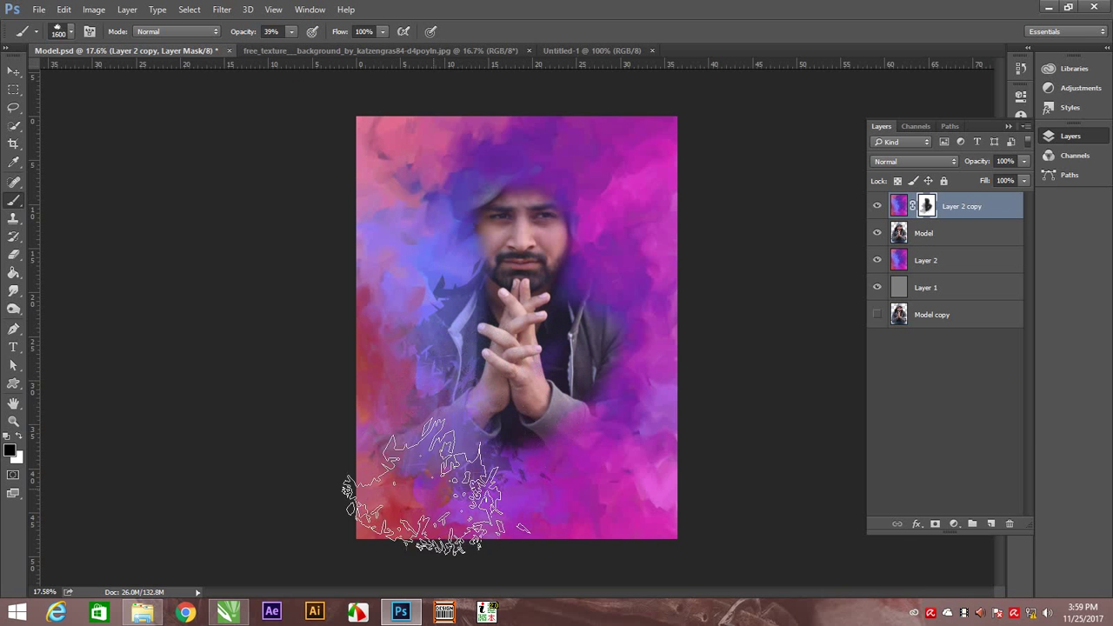
pyautogui.moveTo(745, 510)
pyautogui.mouseDown()
pyautogui.moveTo(502, 389)
pyautogui.moveTo(762, 398)
pyautogui.mouseUp()
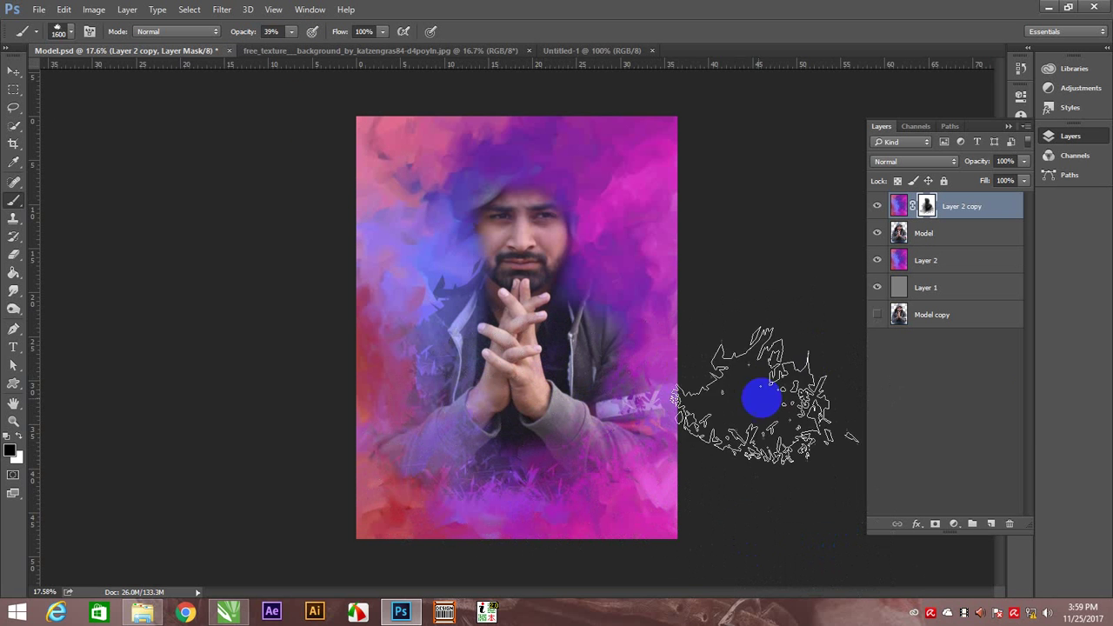
pyautogui.moveTo(621, 149); pyautogui.dragTo(455, 227)
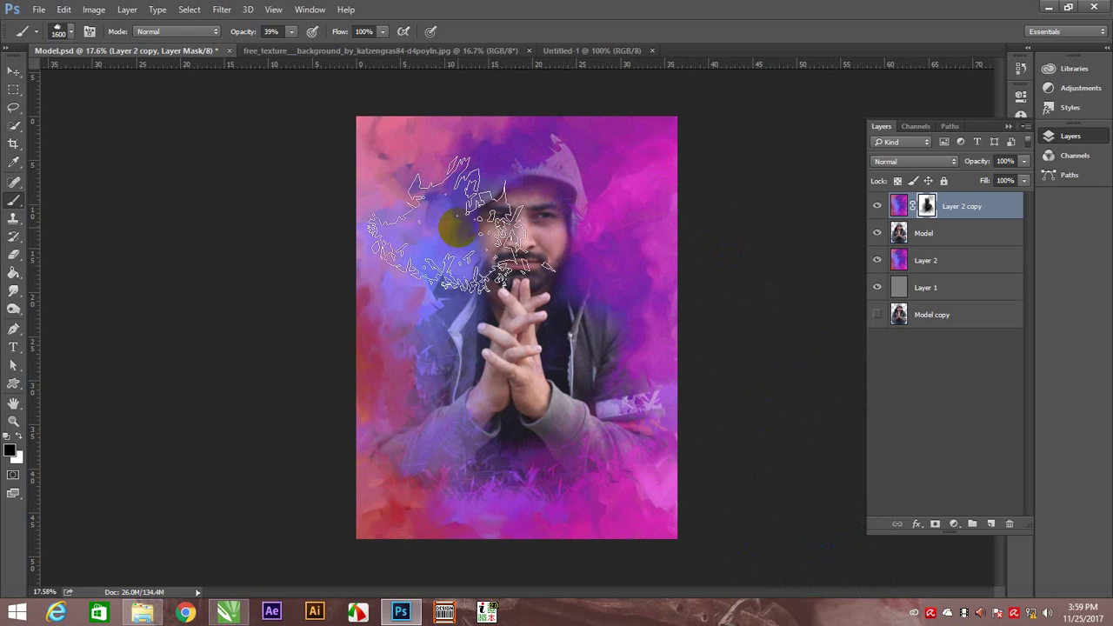
pyautogui.hotkey('ctrl', 'z')
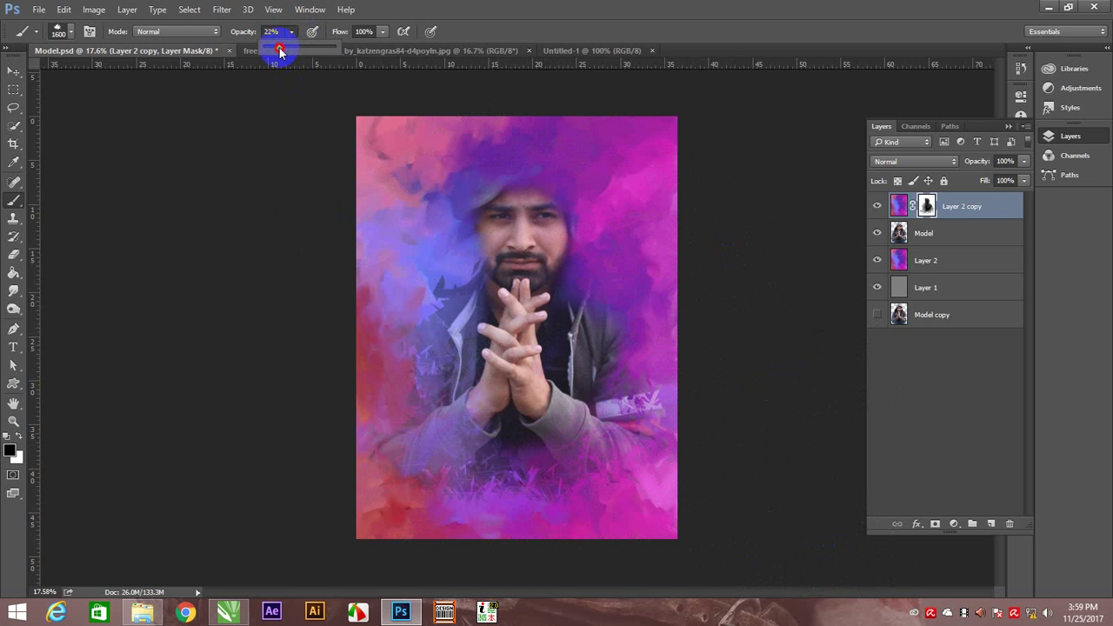
pyautogui.moveTo(504, 100); pyautogui.dragTo(407, 303)
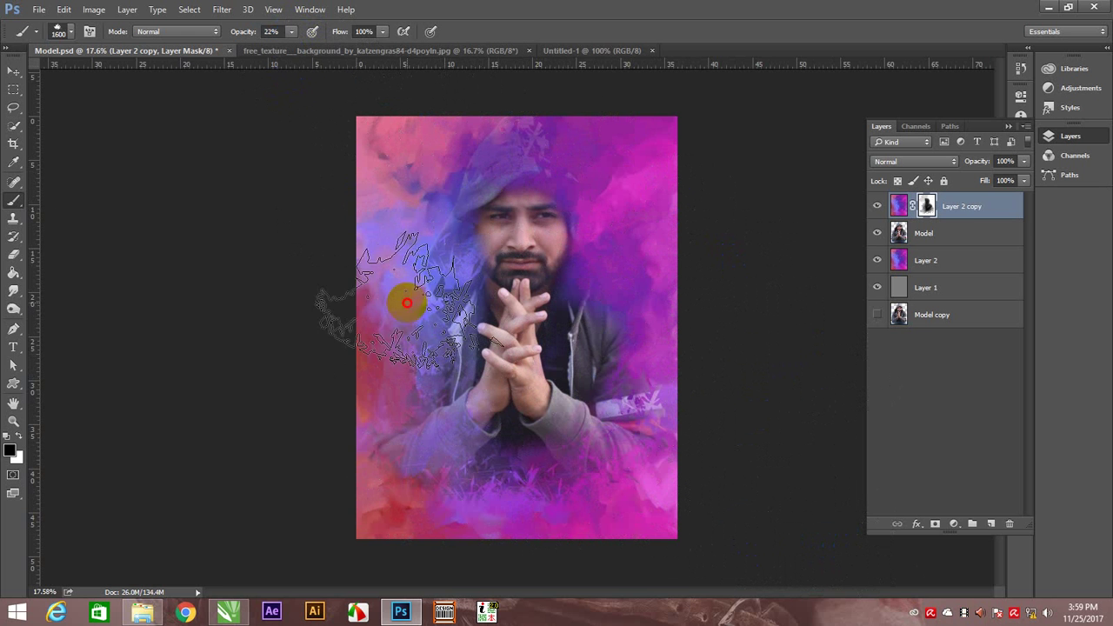
pyautogui.moveTo(560, 230)
pyautogui.mouseDown()
pyautogui.moveTo(654, 435)
pyautogui.moveTo(552, 94)
pyautogui.moveTo(485, 385)
pyautogui.moveTo(490, 373)
pyautogui.moveTo(660, 328)
pyautogui.moveTo(696, 492)
pyautogui.moveTo(642, 531)
pyautogui.moveTo(520, 505)
pyautogui.moveTo(540, 514)
pyautogui.mouseUp()
pyautogui.moveTo(671, 473); pyautogui.dragTo(592, 322)
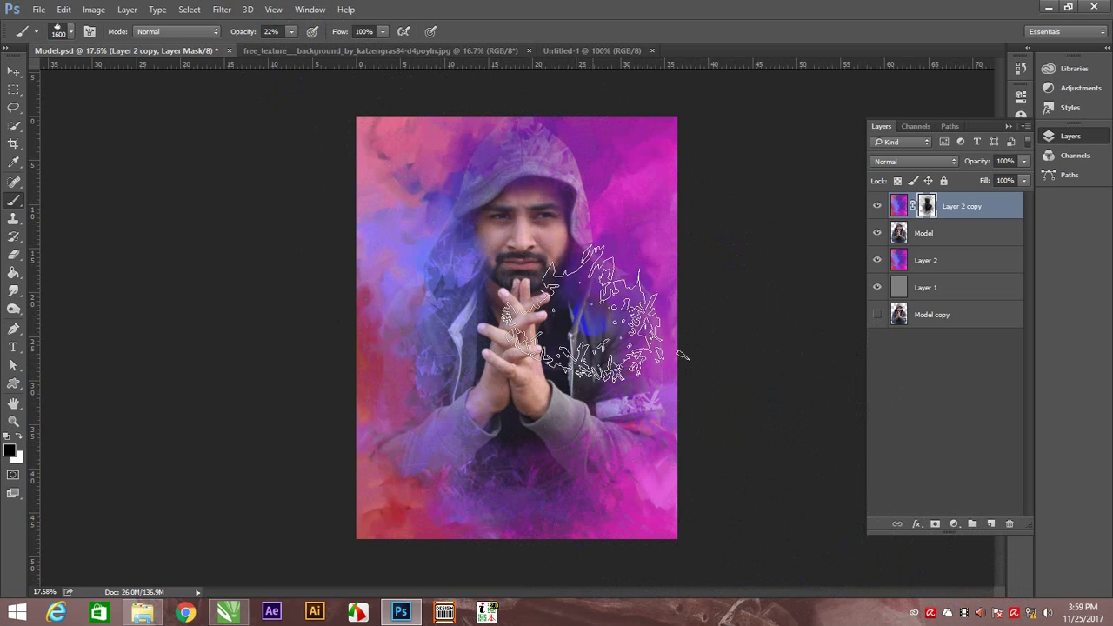
pyautogui.rightClick(584, 298)
pyautogui.click(598, 301)
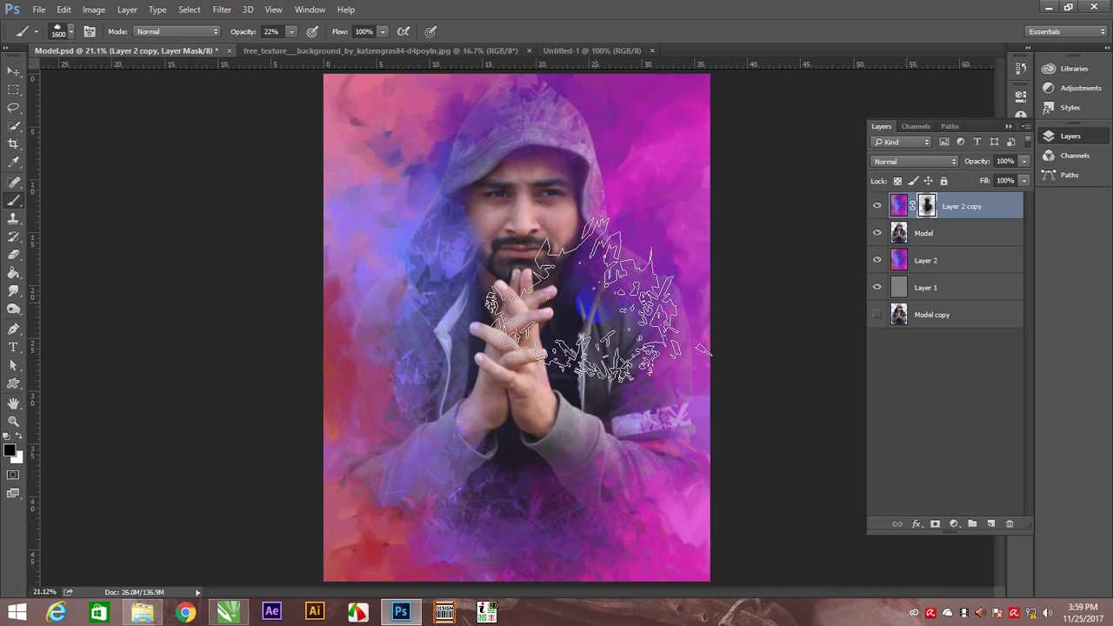
# - With splatter brush 611 at 1800–1400 px, reveal more of the hood, hands and lower right
pyautogui.rightClick(566, 292)
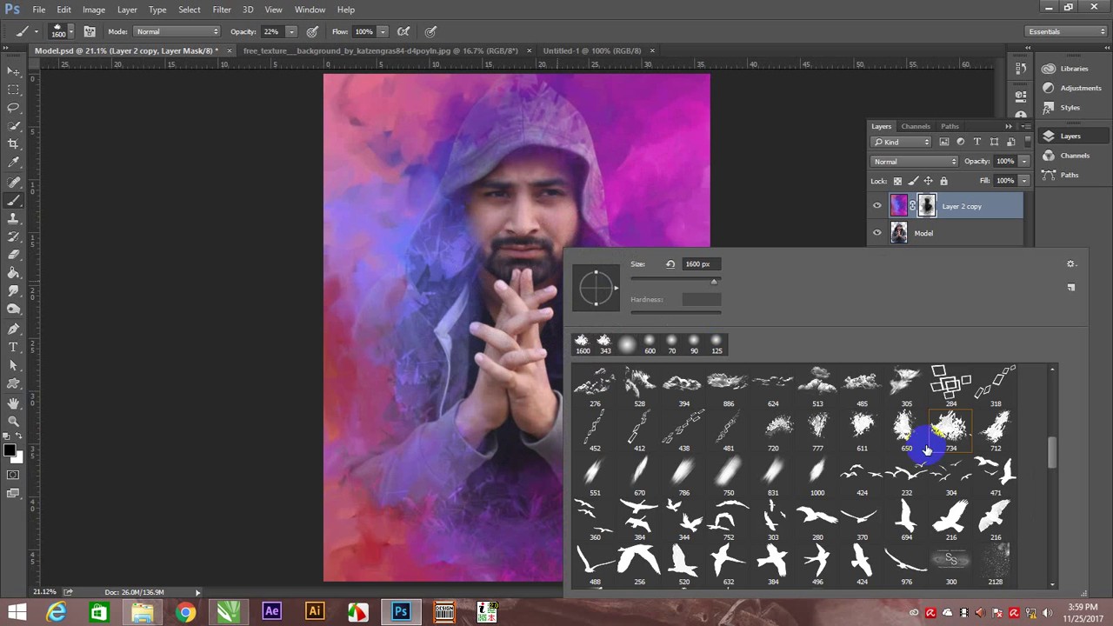
pyautogui.click(863, 425)
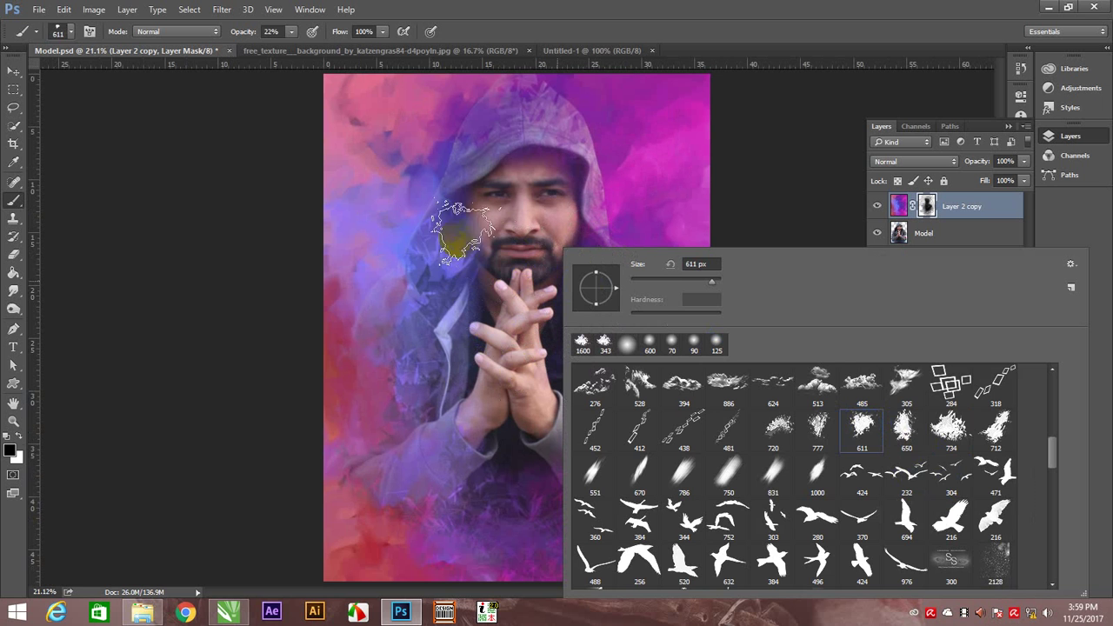
pyautogui.click(487, 248)
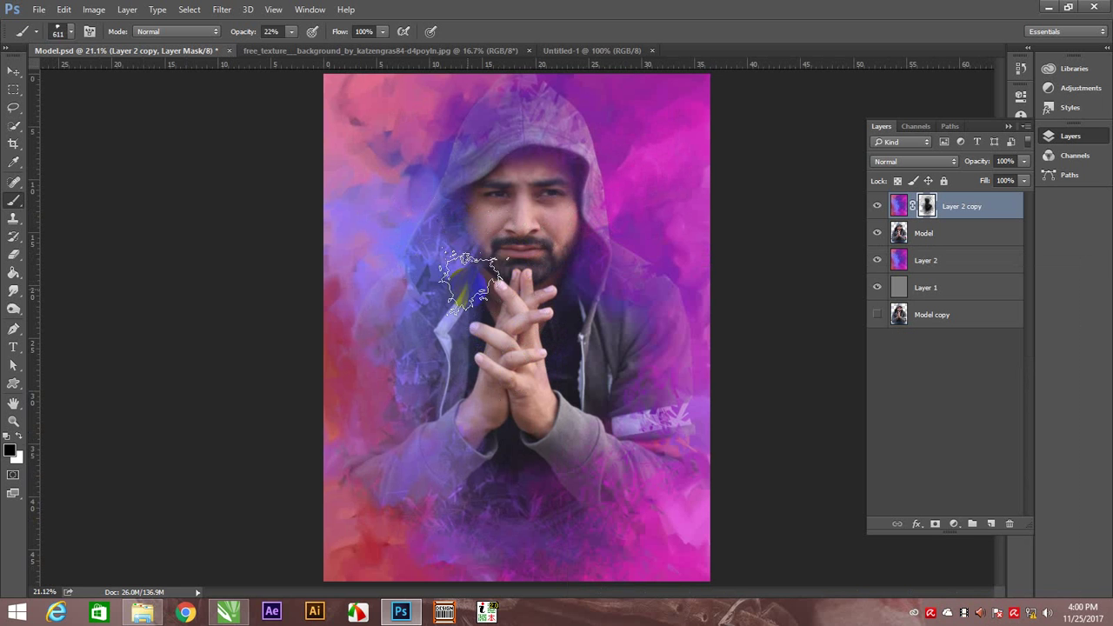
pyautogui.press(']')
pyautogui.press(']')
pyautogui.press(']')
pyautogui.press(']')
pyautogui.press(']')
pyautogui.press(']')
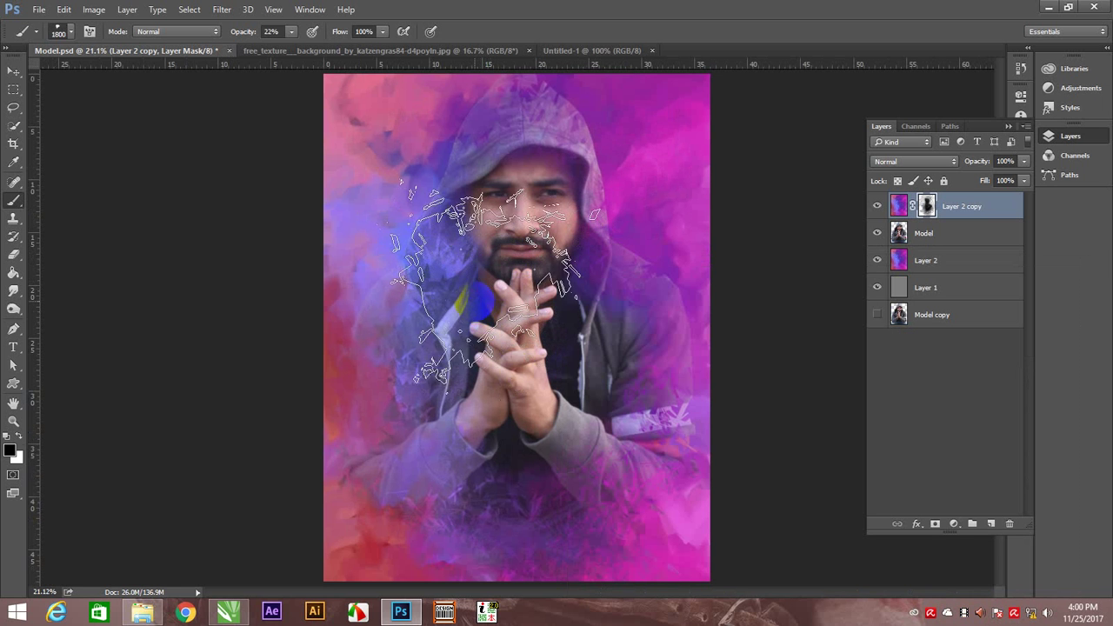
pyautogui.press(']')
pyautogui.press(']')
pyautogui.press(']')
pyautogui.press(']')
pyautogui.press(']')
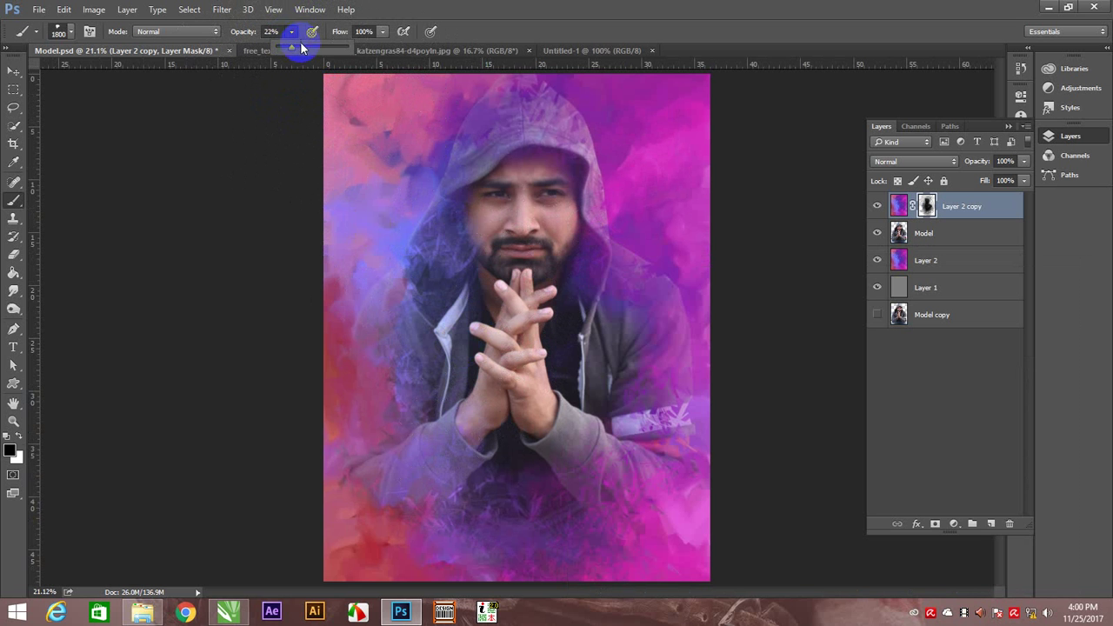
pyautogui.moveTo(435, 235)
pyautogui.mouseDown()
pyautogui.moveTo(510, 318)
pyautogui.moveTo(461, 373)
pyautogui.moveTo(484, 374)
pyautogui.moveTo(531, 462)
pyautogui.moveTo(562, 348)
pyautogui.moveTo(559, 460)
pyautogui.moveTo(597, 497)
pyautogui.moveTo(492, 450)
pyautogui.moveTo(474, 418)
pyautogui.moveTo(539, 487)
pyautogui.moveTo(550, 248)
pyautogui.moveTo(509, 187)
pyautogui.moveTo(591, 122)
pyautogui.moveTo(513, 187)
pyautogui.moveTo(510, 322)
pyautogui.moveTo(522, 286)
pyautogui.moveTo(509, 294)
pyautogui.moveTo(509, 373)
pyautogui.moveTo(609, 518)
pyautogui.moveTo(721, 497)
pyautogui.moveTo(528, 527)
pyautogui.mouseUp()
pyautogui.press('[')
pyautogui.press('[')
pyautogui.moveTo(696, 601)
pyautogui.mouseDown()
pyautogui.moveTo(726, 579)
pyautogui.moveTo(510, 542)
pyautogui.moveTo(532, 474)
pyautogui.mouseUp()
pyautogui.rightClick(560, 390)
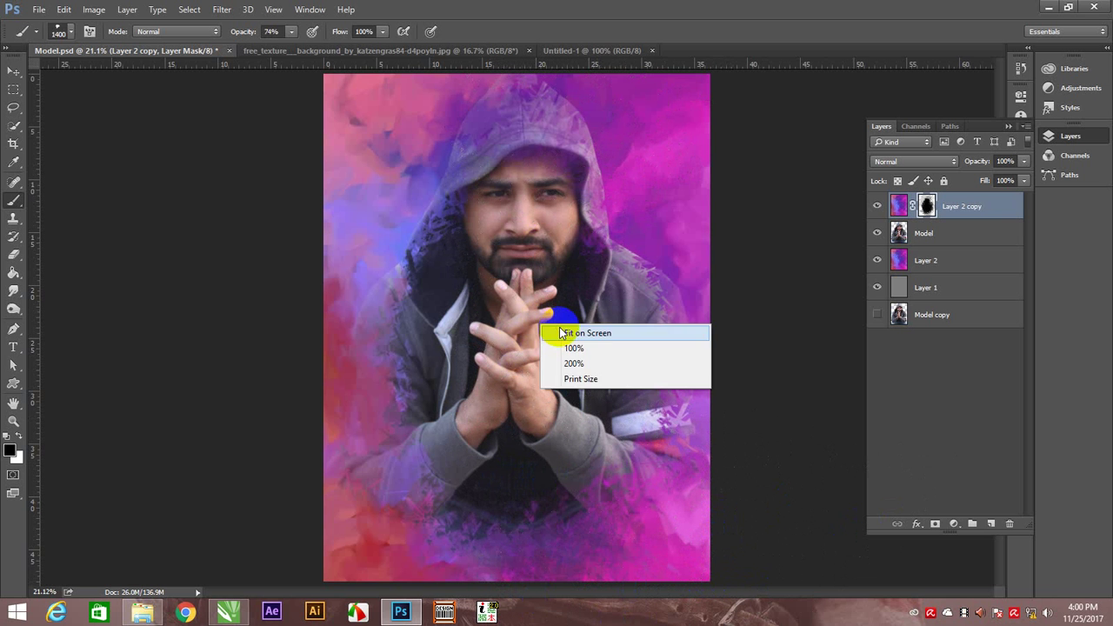
pyautogui.moveTo(561, 328)
pyautogui.mouseDown()
pyautogui.moveTo(858, 323)
pyautogui.moveTo(803, 331)
pyautogui.moveTo(570, 266)
pyautogui.mouseUp()
# - With a 328 px soft round brush at 26% opacity, reveal the shirt and blend the hood edge
pyautogui.rightClick(570, 265)
pyautogui.click(658, 344)
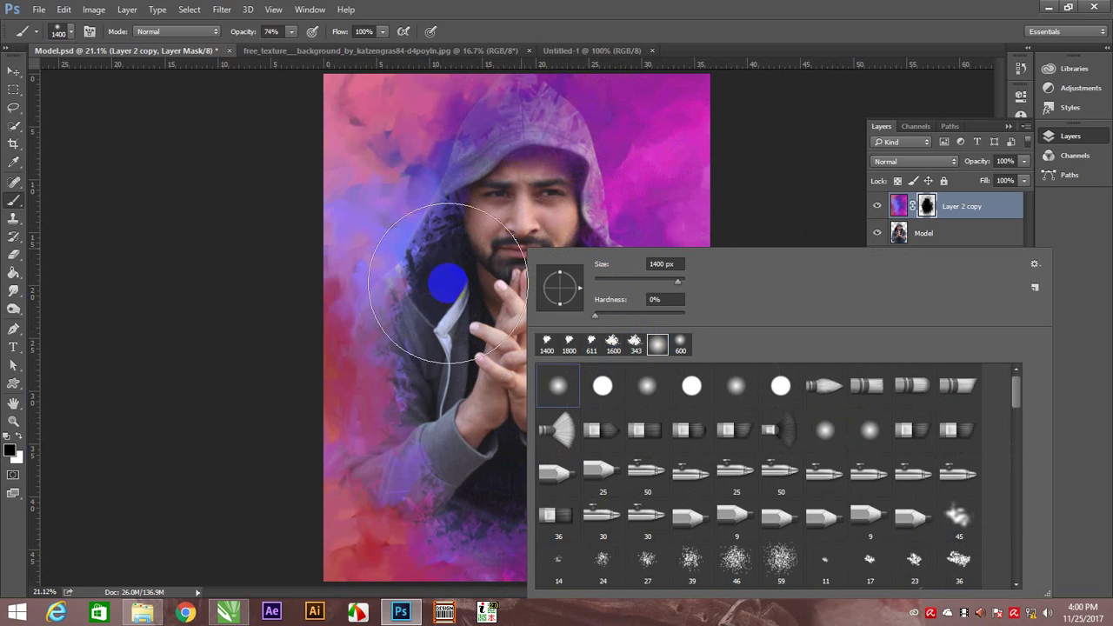
pyautogui.moveTo(674, 285); pyautogui.dragTo(668, 285)
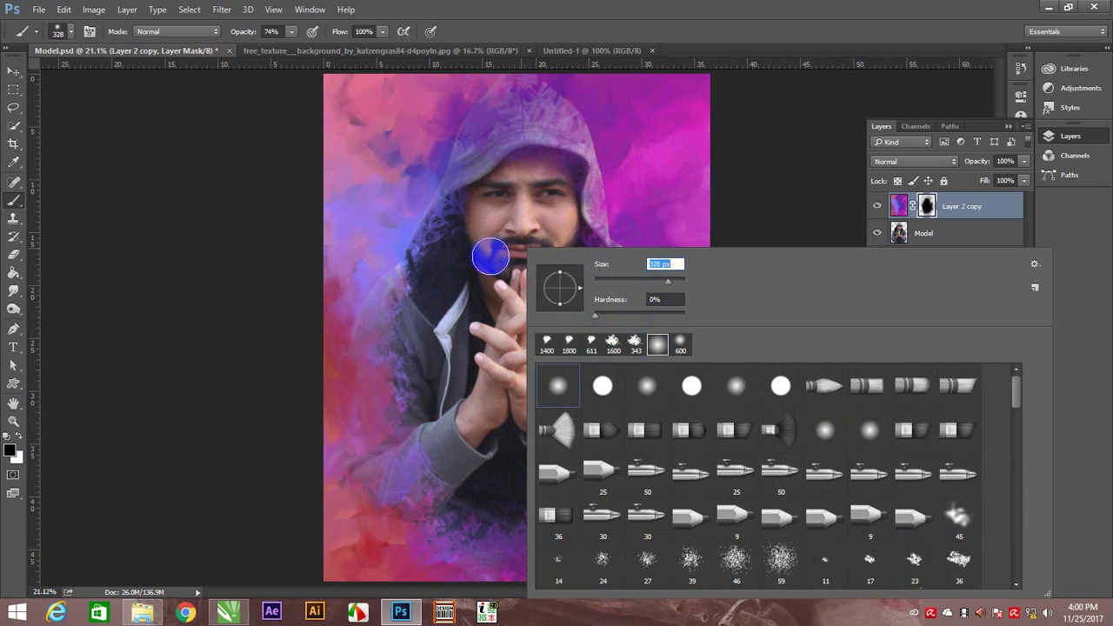
pyautogui.click(487, 249)
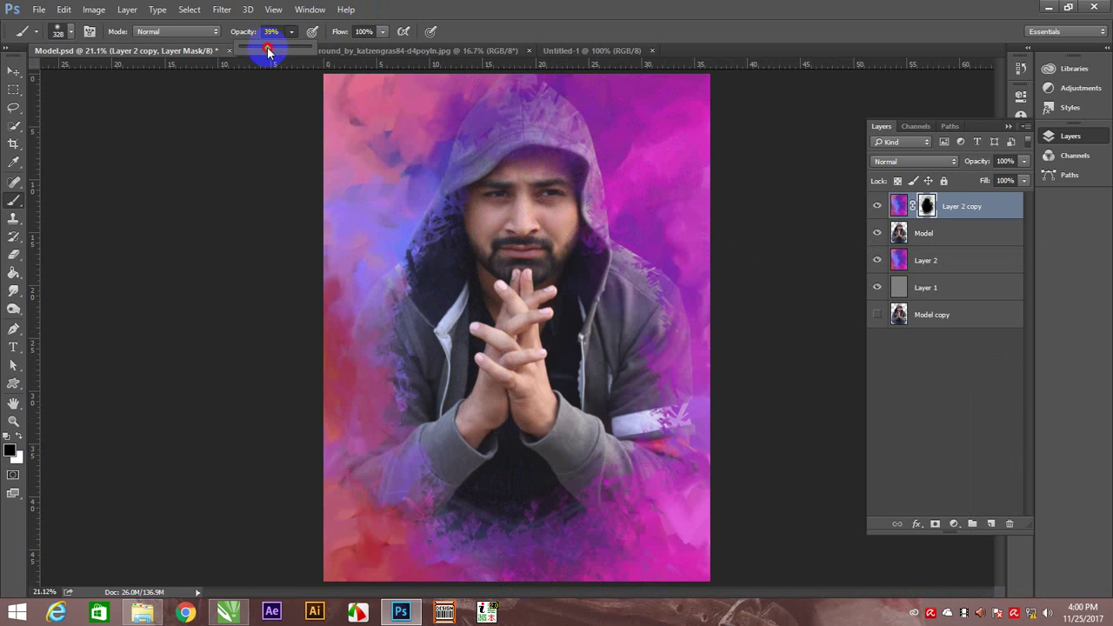
pyautogui.click(571, 133)
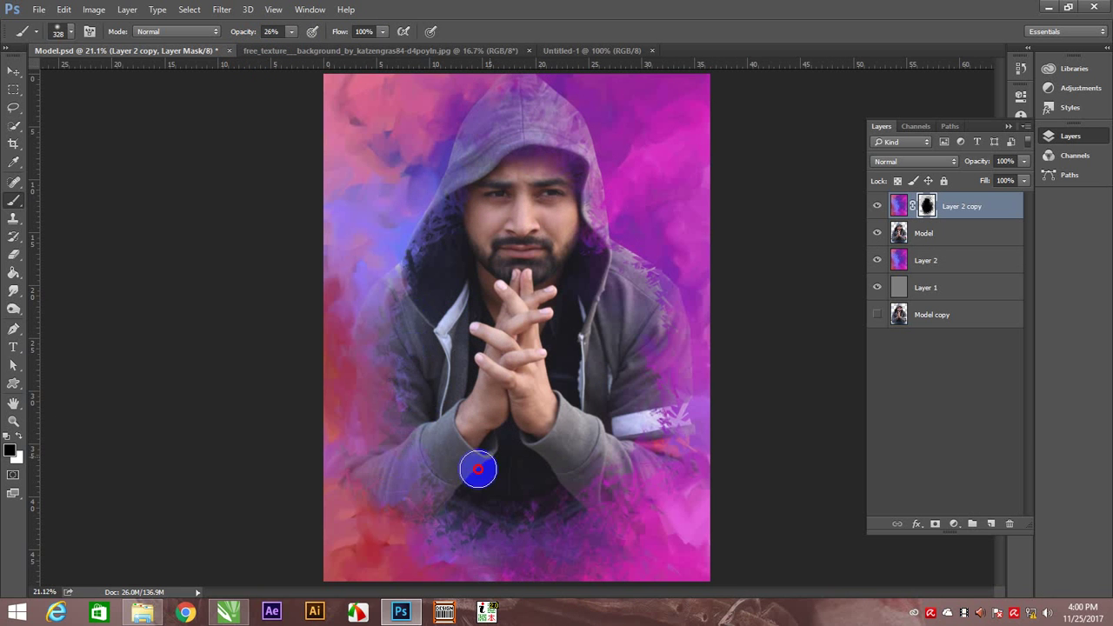
pyautogui.moveTo(691, 485); pyautogui.dragTo(661, 418)
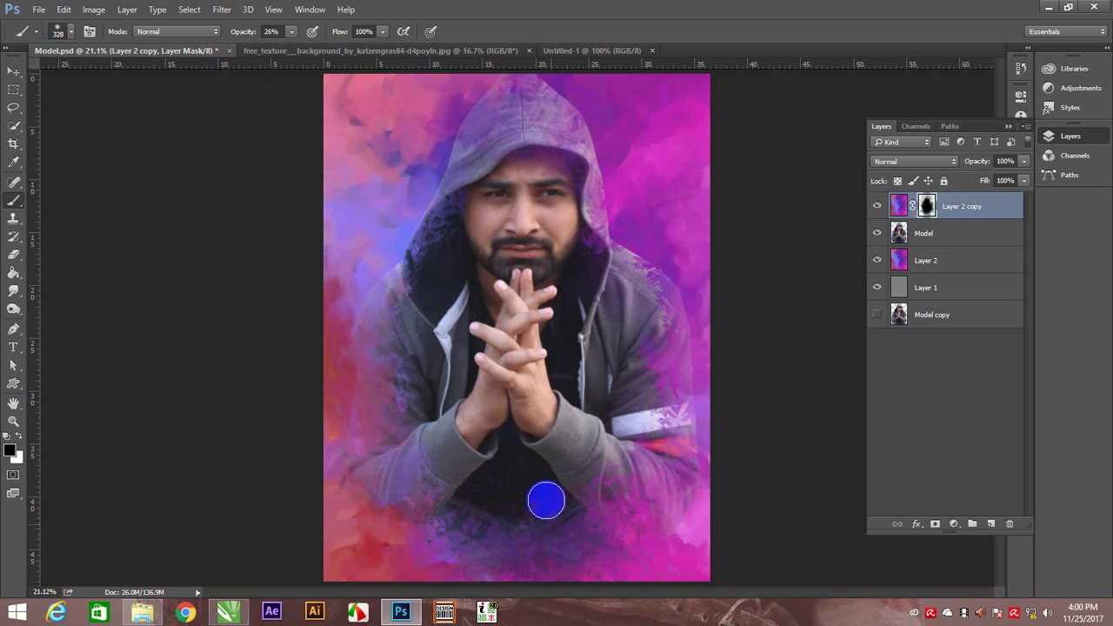
pyautogui.moveTo(528, 512); pyautogui.dragTo(446, 519)
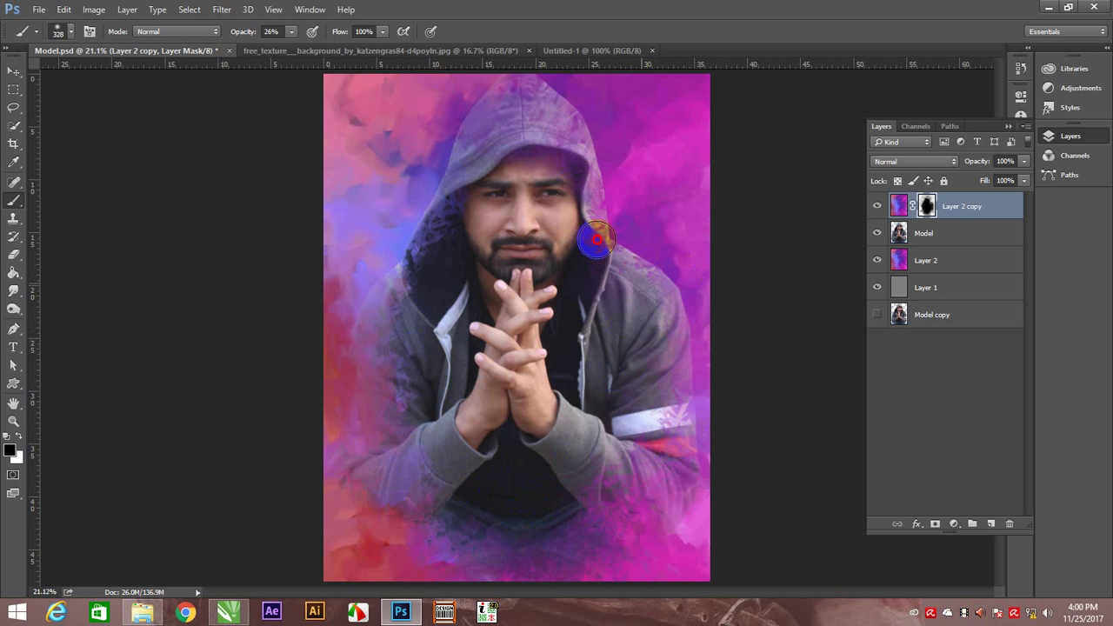
pyautogui.moveTo(596, 239)
pyautogui.mouseDown()
pyautogui.moveTo(587, 253)
pyautogui.moveTo(534, 130)
pyautogui.moveTo(510, 116)
pyautogui.moveTo(463, 252)
pyautogui.moveTo(561, 253)
pyautogui.moveTo(569, 142)
pyautogui.moveTo(568, 252)
pyautogui.moveTo(541, 300)
pyautogui.mouseUp()
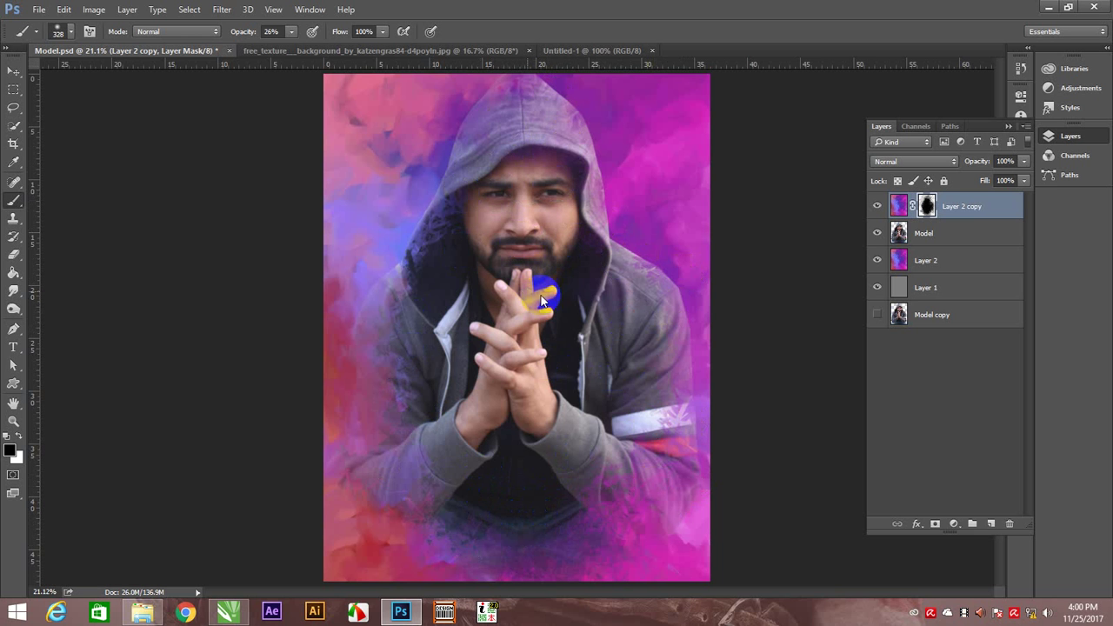
# - Zoom into the face and open the Camera Raw Filter on the Model layer
pyautogui.press('v')
pyautogui.click(968, 246)
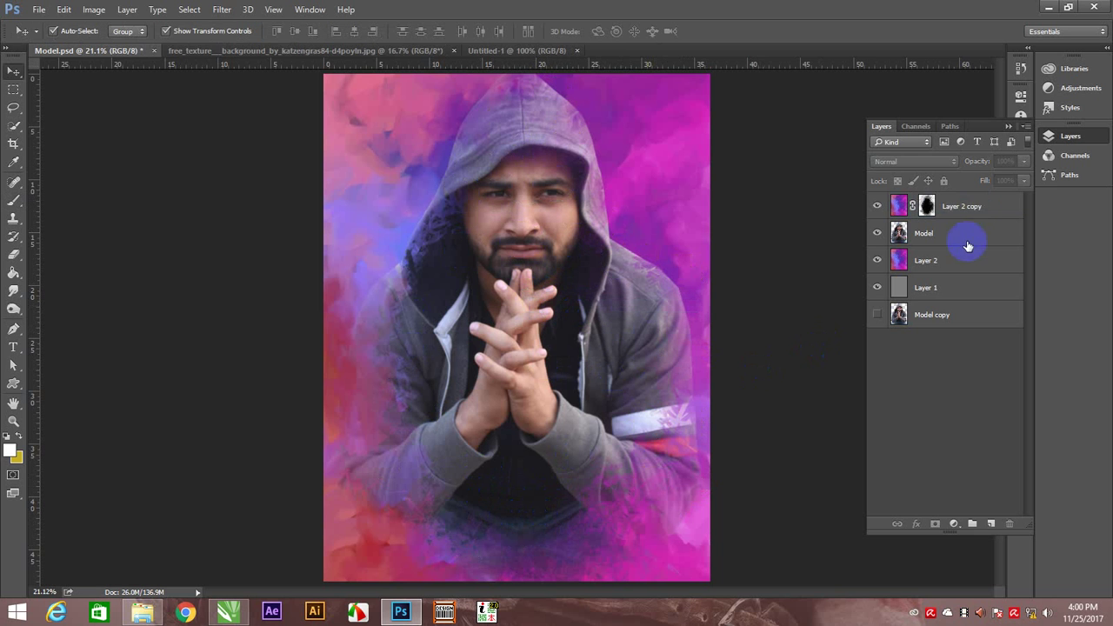
pyautogui.press('z')
pyautogui.moveTo(531, 178); pyautogui.dragTo(593, 256)
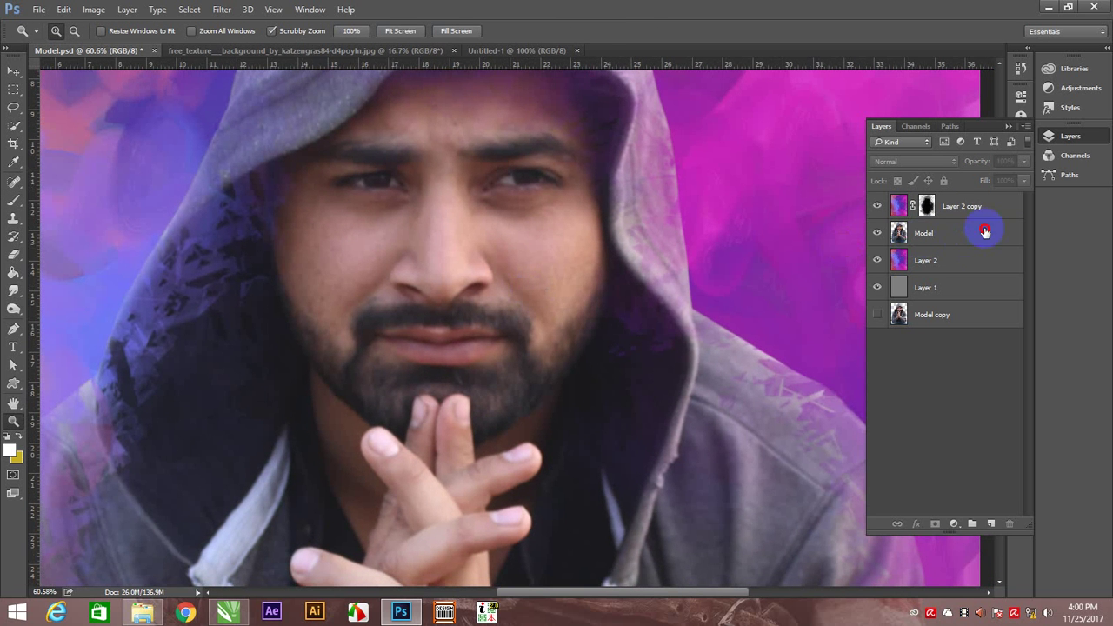
pyautogui.click(986, 234)
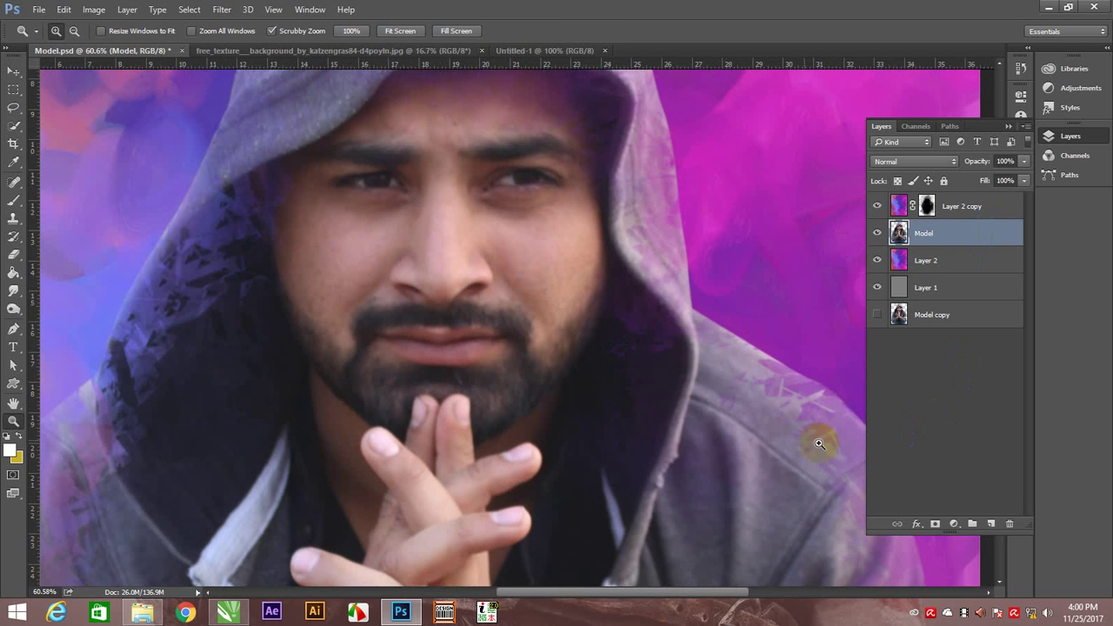
pyautogui.click(222, 9)
pyautogui.moveTo(228, 163)
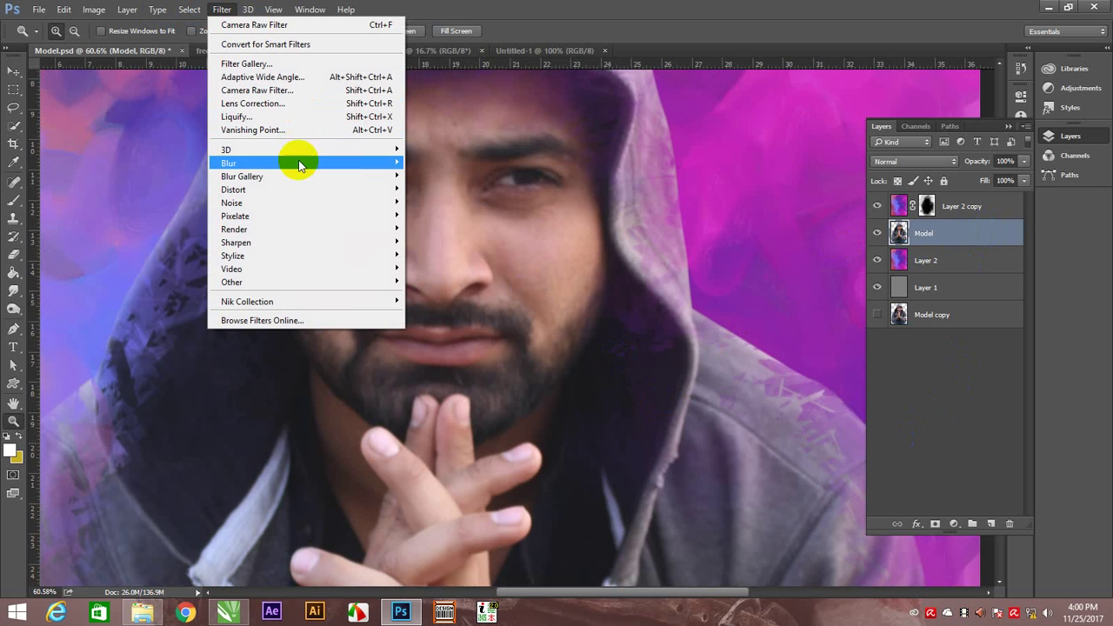
pyautogui.click(285, 87)
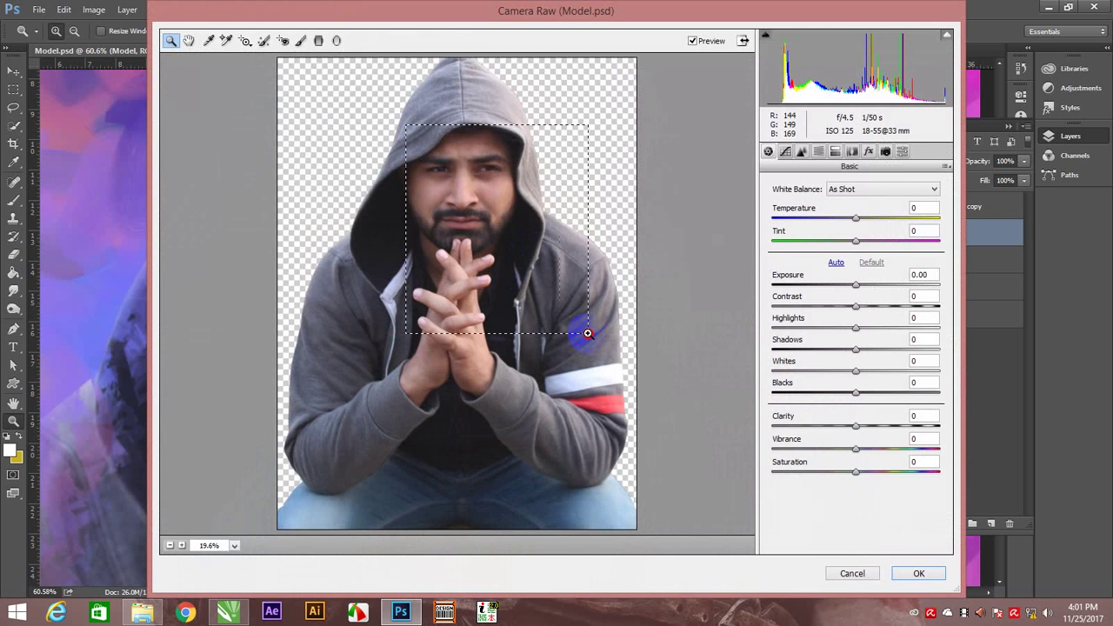
# - Set Clarity +12, Whites +25, Highlights +7, Shadows +11 and Blacks, then apply
pyautogui.moveTo(397, 119); pyautogui.dragTo(581, 334)
pyautogui.moveTo(857, 427); pyautogui.dragTo(870, 428)
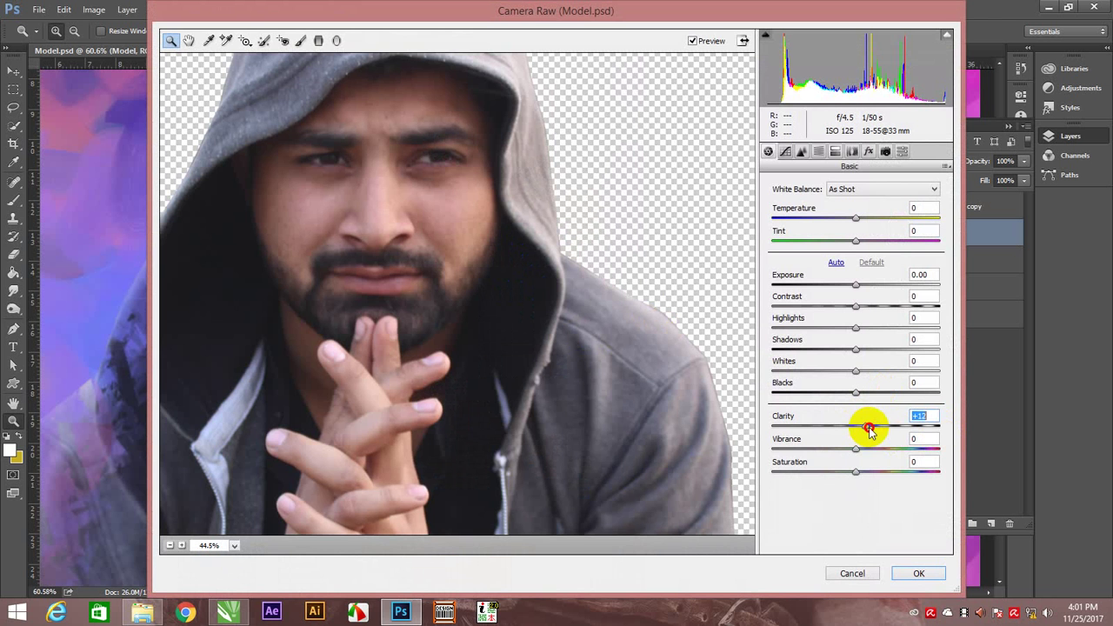
pyautogui.moveTo(857, 290); pyautogui.dragTo(858, 287)
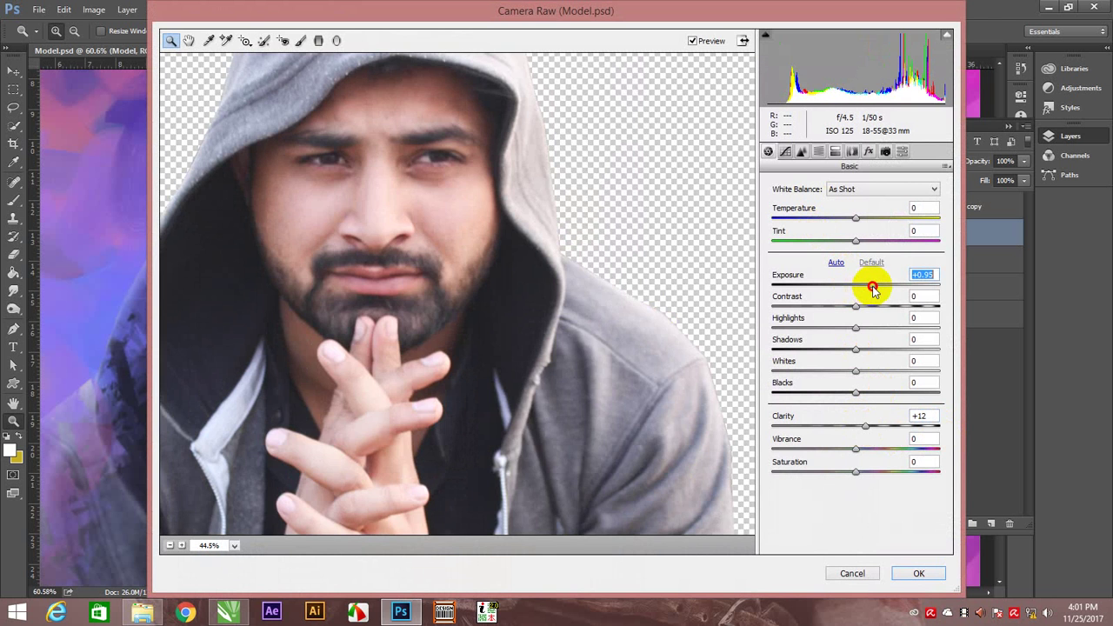
pyautogui.write('0')
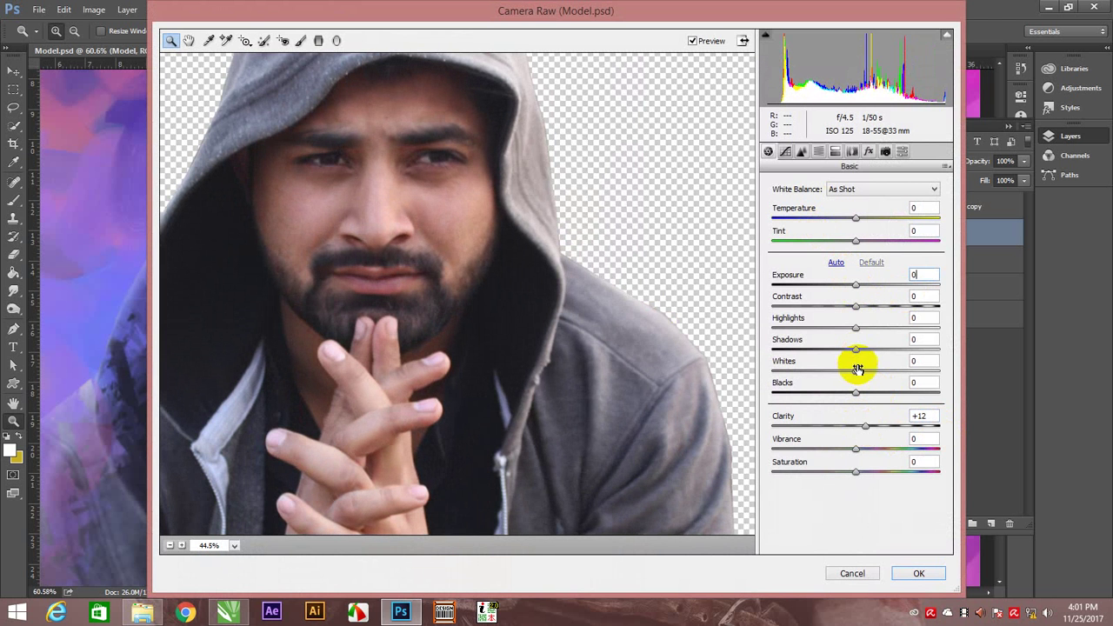
pyautogui.moveTo(857, 372); pyautogui.dragTo(881, 374)
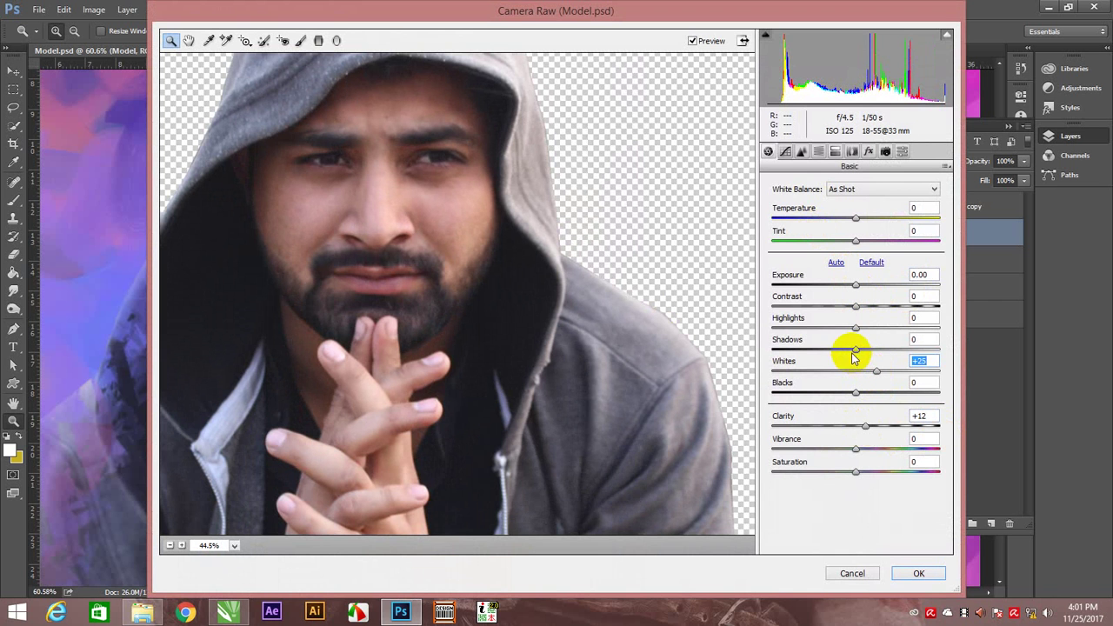
pyautogui.moveTo(856, 349)
pyautogui.mouseDown()
pyautogui.moveTo(825, 348)
pyautogui.moveTo(875, 364)
pyautogui.moveTo(880, 326)
pyautogui.moveTo(861, 329)
pyautogui.mouseUp()
pyautogui.moveTo(858, 396)
pyautogui.mouseDown()
pyautogui.moveTo(840, 396)
pyautogui.moveTo(858, 396)
pyautogui.mouseUp()
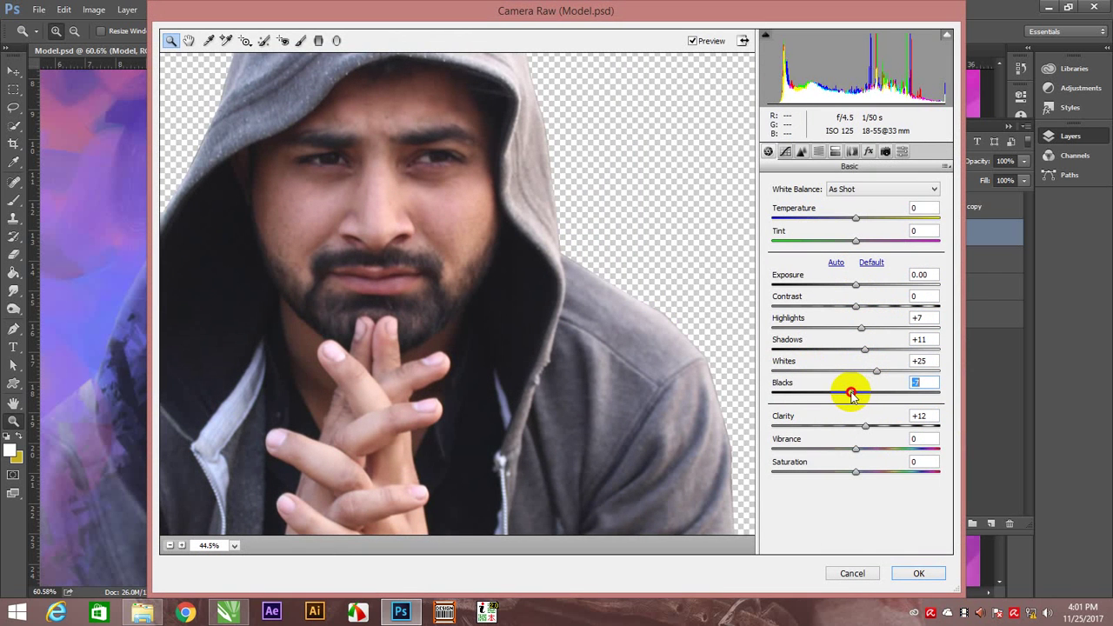
pyautogui.click(915, 574)
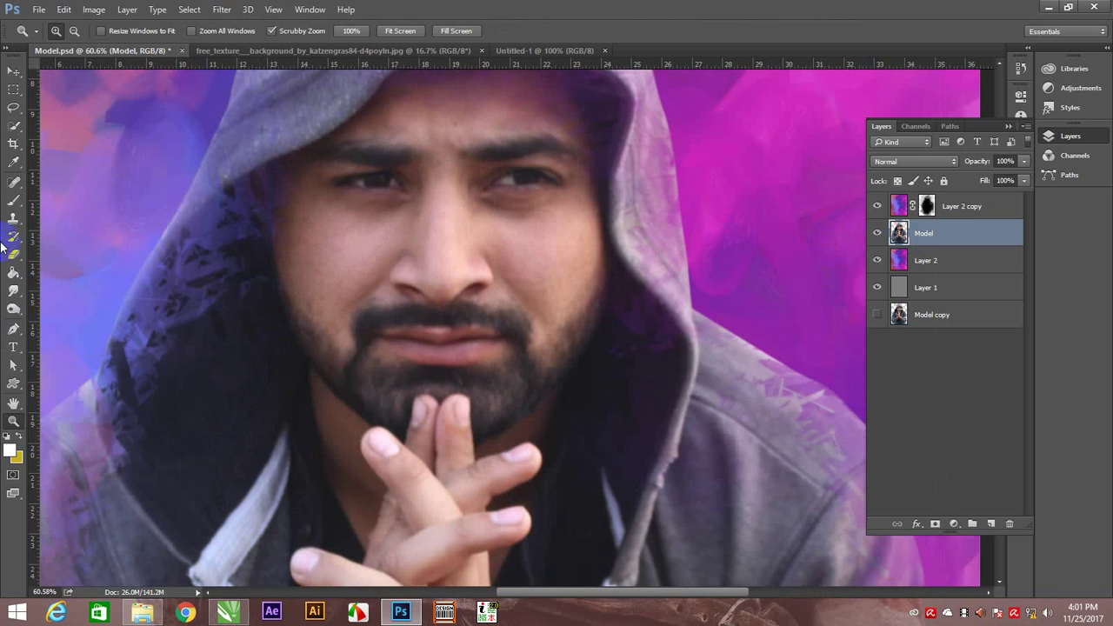
# - Smudge the nose, left cheek and jaw at 7% strength
pyautogui.click(17, 306)
pyautogui.moveTo(522, 186); pyautogui.dragTo(559, 218)
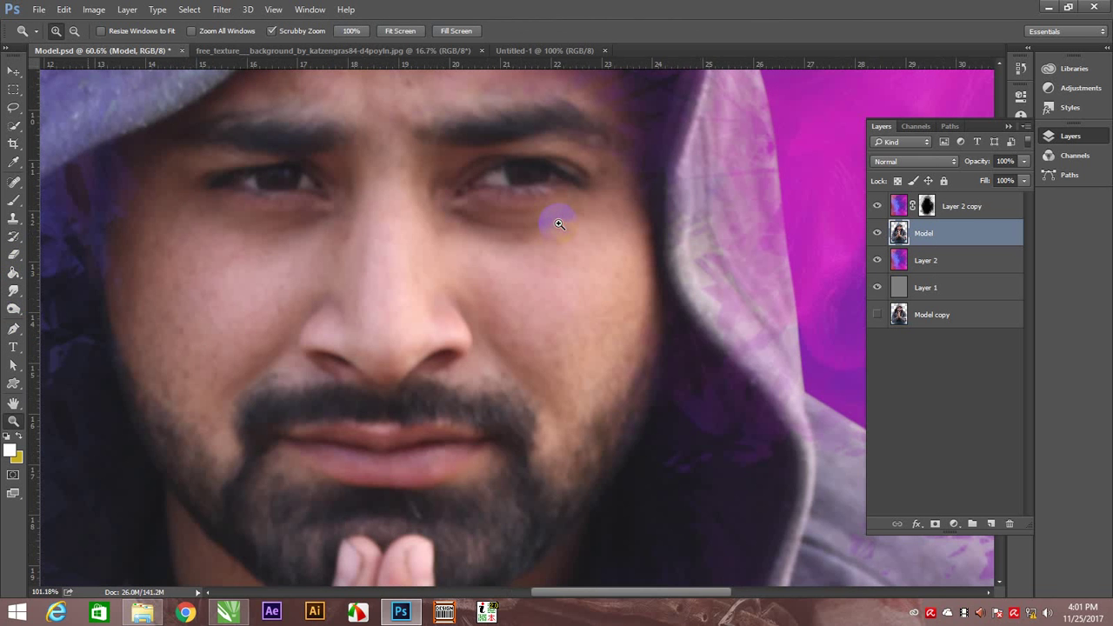
pyautogui.click(11, 293)
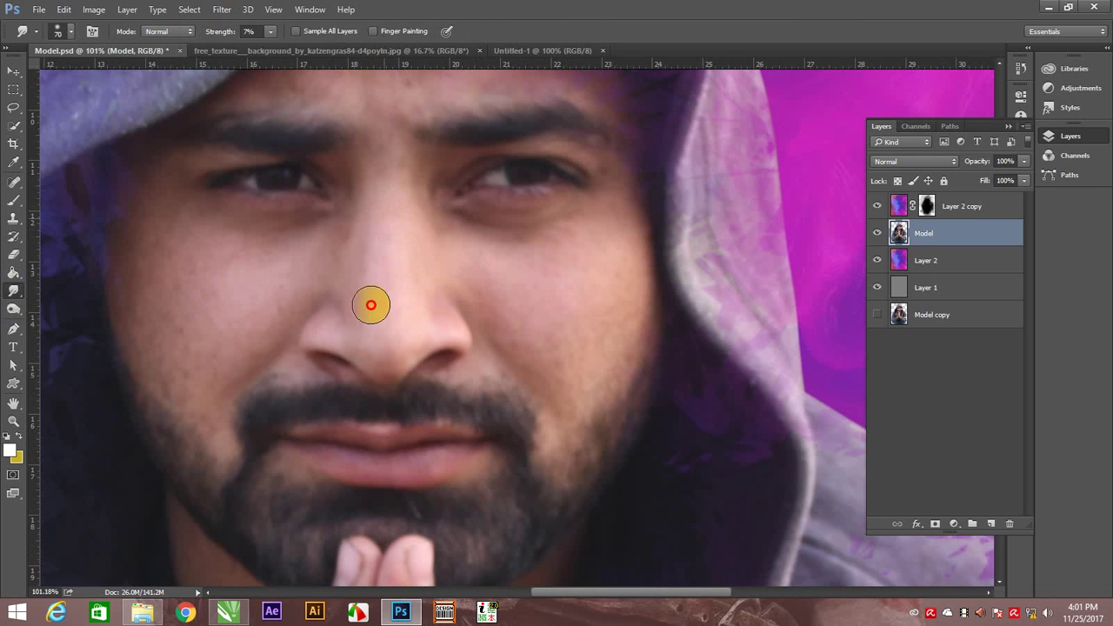
pyautogui.moveTo(381, 308); pyautogui.dragTo(361, 251)
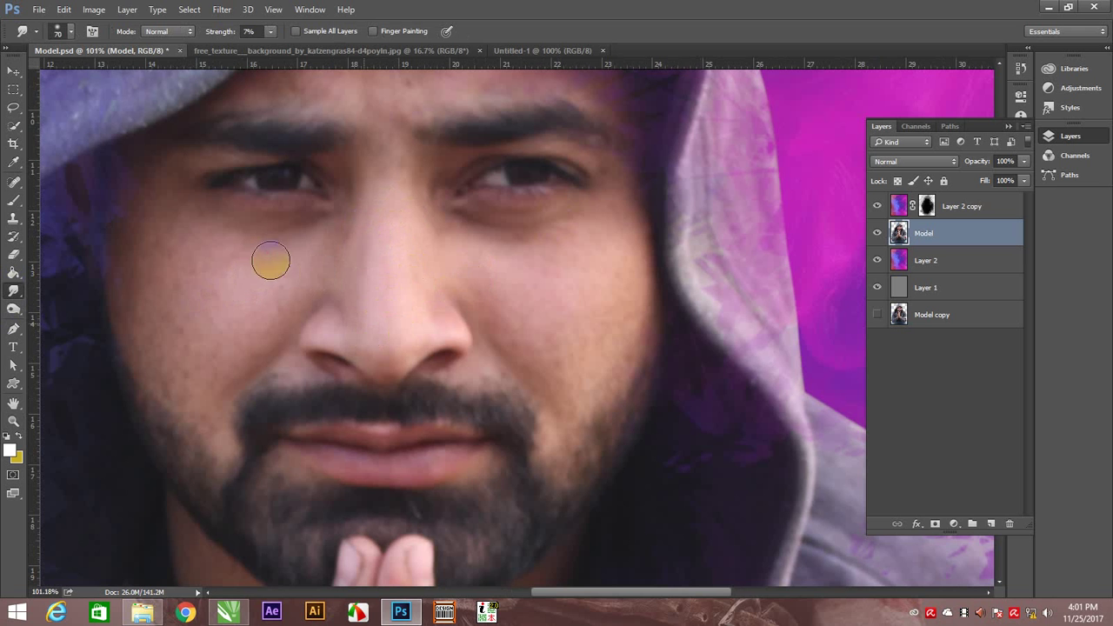
pyautogui.moveTo(166, 282); pyautogui.dragTo(162, 381)
pyautogui.moveTo(170, 245)
pyautogui.mouseDown()
pyautogui.moveTo(144, 273)
pyautogui.moveTo(261, 321)
pyautogui.mouseUp()
pyautogui.moveTo(522, 357); pyautogui.dragTo(656, 319)
pyautogui.moveTo(606, 412); pyautogui.dragTo(562, 405)
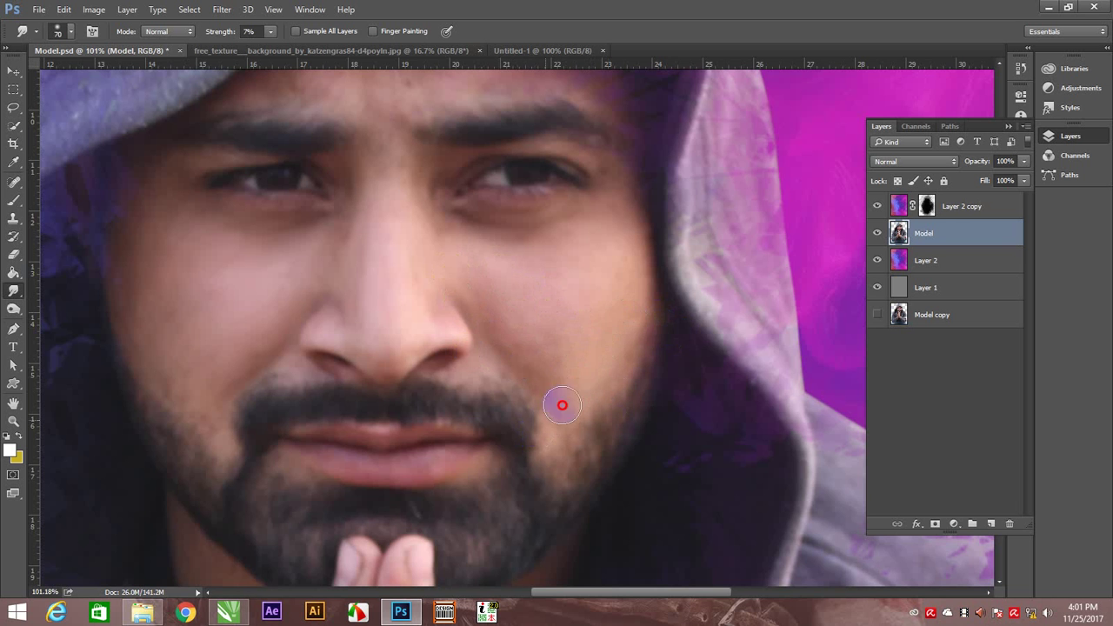
# - Smudge the forehead along the hood edge and the skin between the eyes
pyautogui.moveTo(521, 303); pyautogui.dragTo(505, 410)
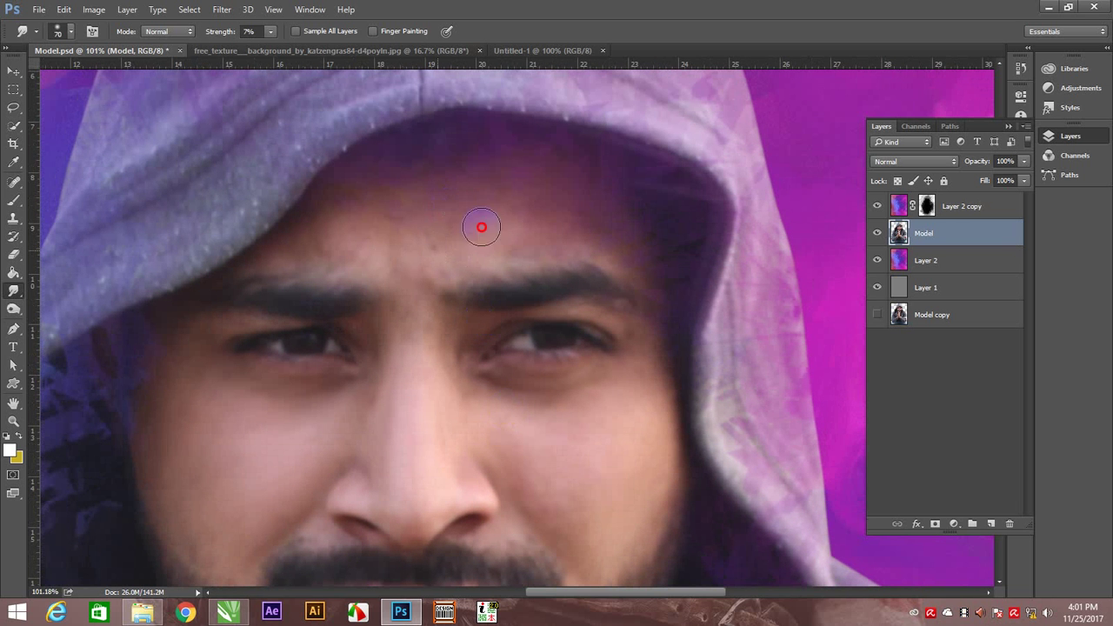
pyautogui.moveTo(391, 232)
pyautogui.mouseDown()
pyautogui.moveTo(338, 221)
pyautogui.moveTo(295, 241)
pyautogui.moveTo(400, 211)
pyautogui.mouseUp()
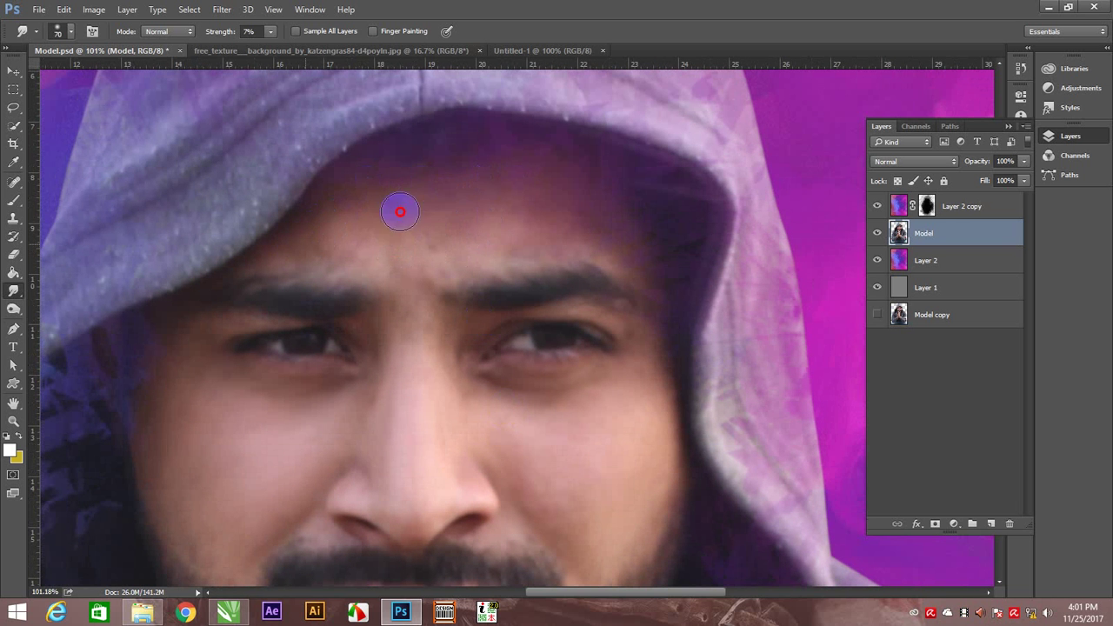
pyautogui.moveTo(544, 238); pyautogui.dragTo(507, 195)
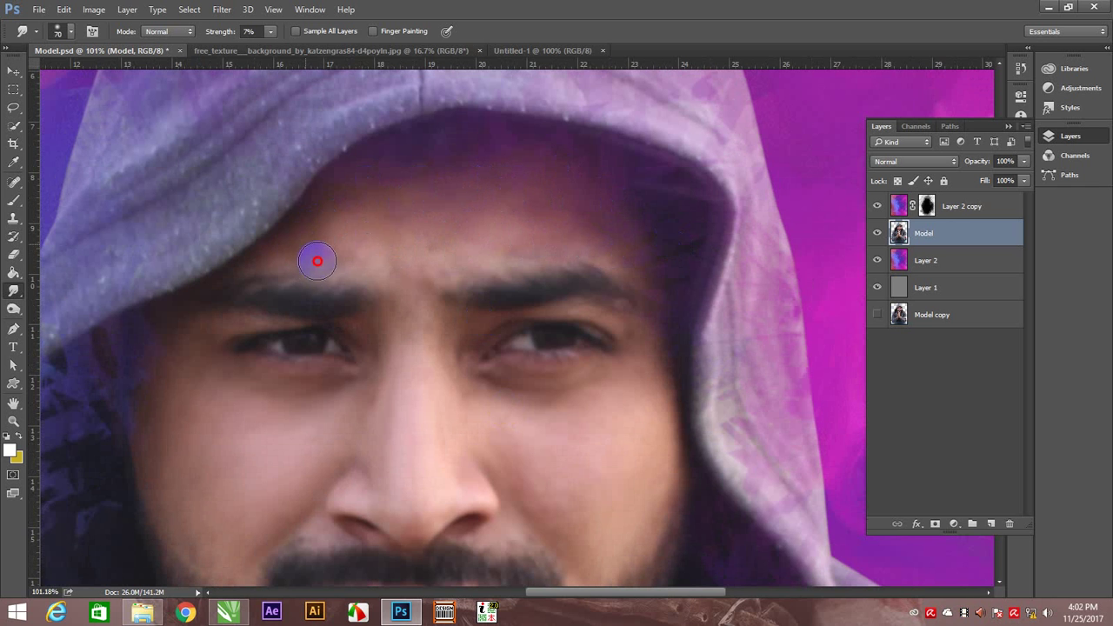
pyautogui.moveTo(318, 261); pyautogui.dragTo(283, 258)
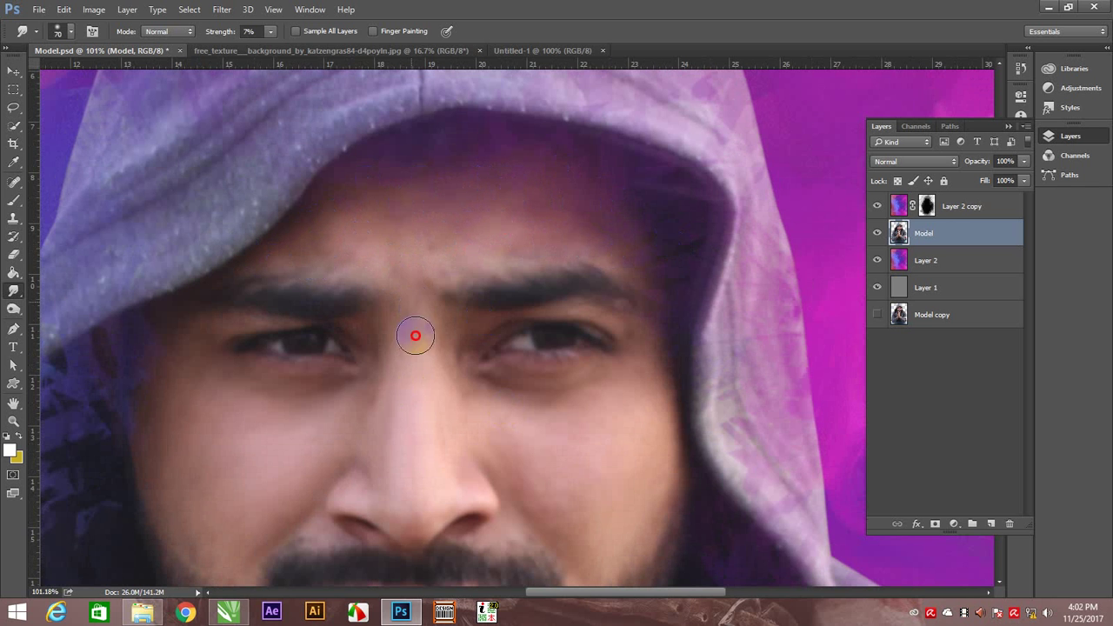
pyautogui.moveTo(415, 336); pyautogui.dragTo(454, 360)
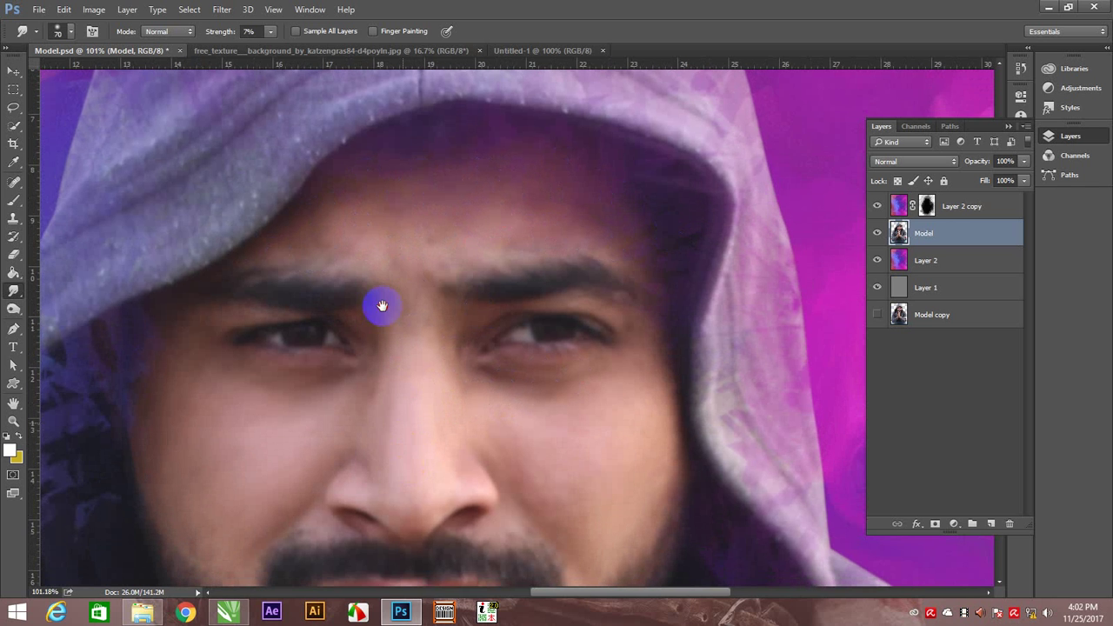
# - Smudge the lips, beard and fingers with a larger brush
pyautogui.moveTo(326, 551); pyautogui.dragTo(305, 411)
pyautogui.moveTo(437, 472)
pyautogui.mouseDown()
pyautogui.moveTo(493, 487)
pyautogui.moveTo(438, 519)
pyautogui.moveTo(353, 531)
pyautogui.moveTo(268, 502)
pyautogui.mouseUp()
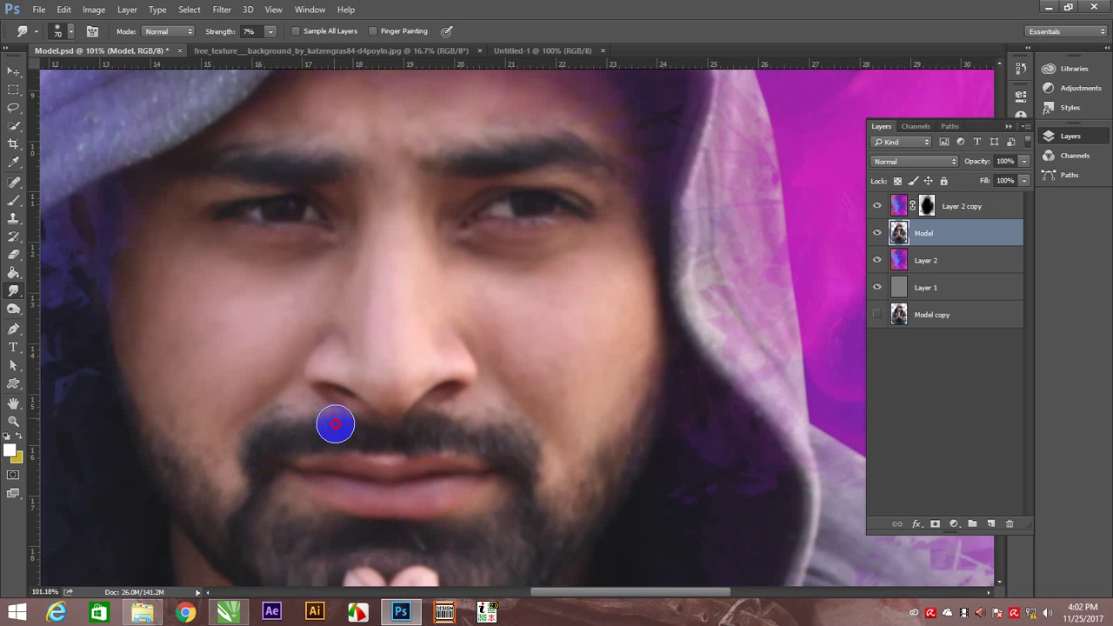
pyautogui.moveTo(528, 562); pyautogui.dragTo(521, 444)
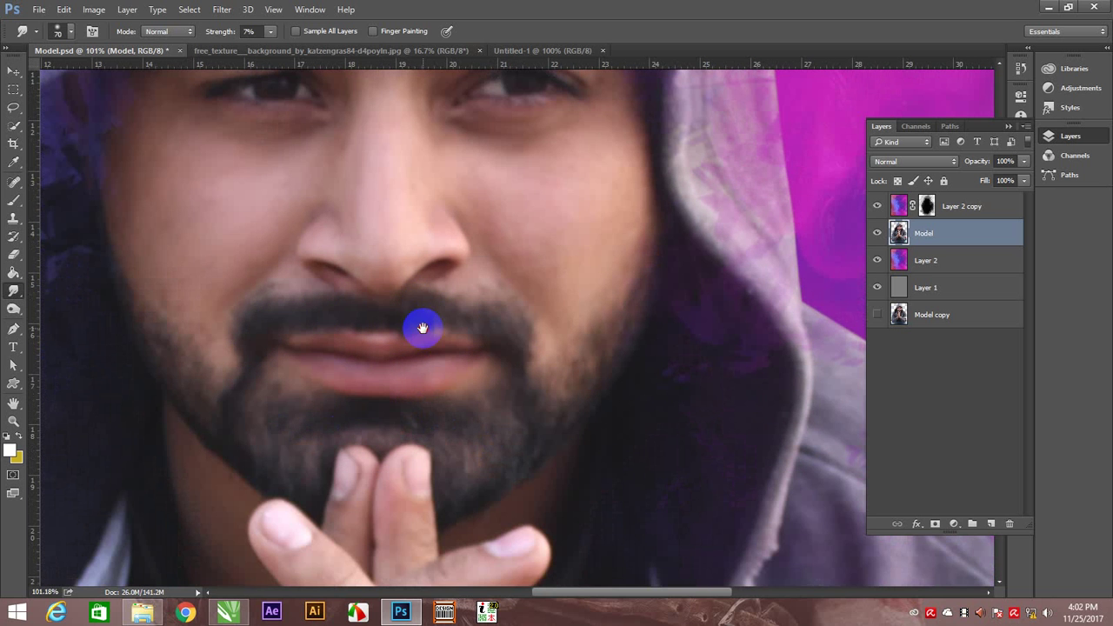
pyautogui.press(']')
pyautogui.press(']')
pyautogui.press(']')
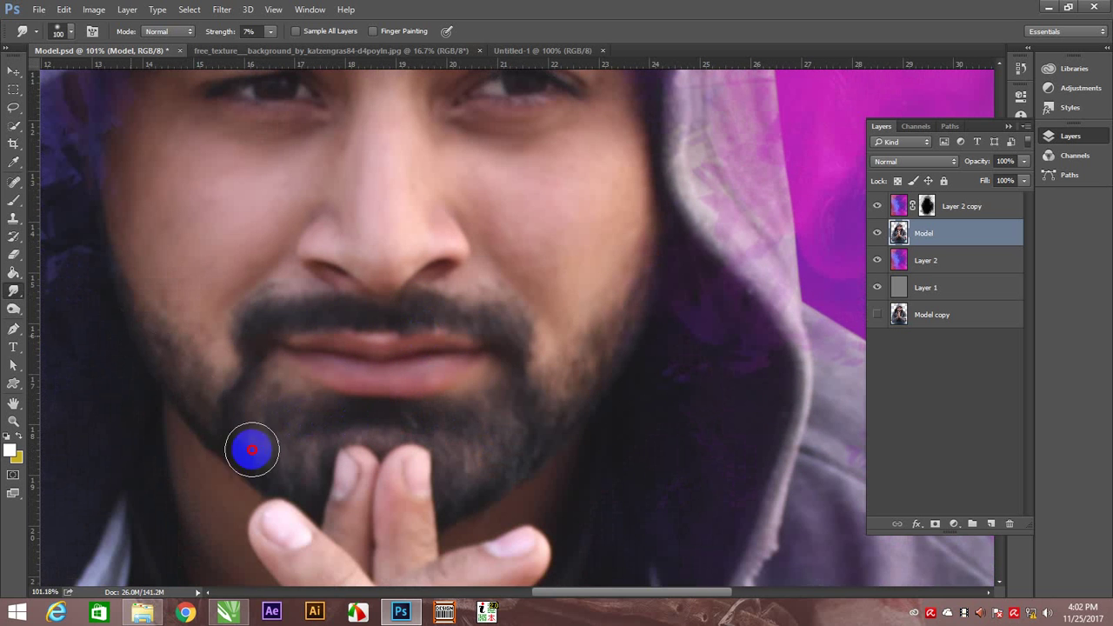
pyautogui.moveTo(480, 479); pyautogui.dragTo(438, 324)
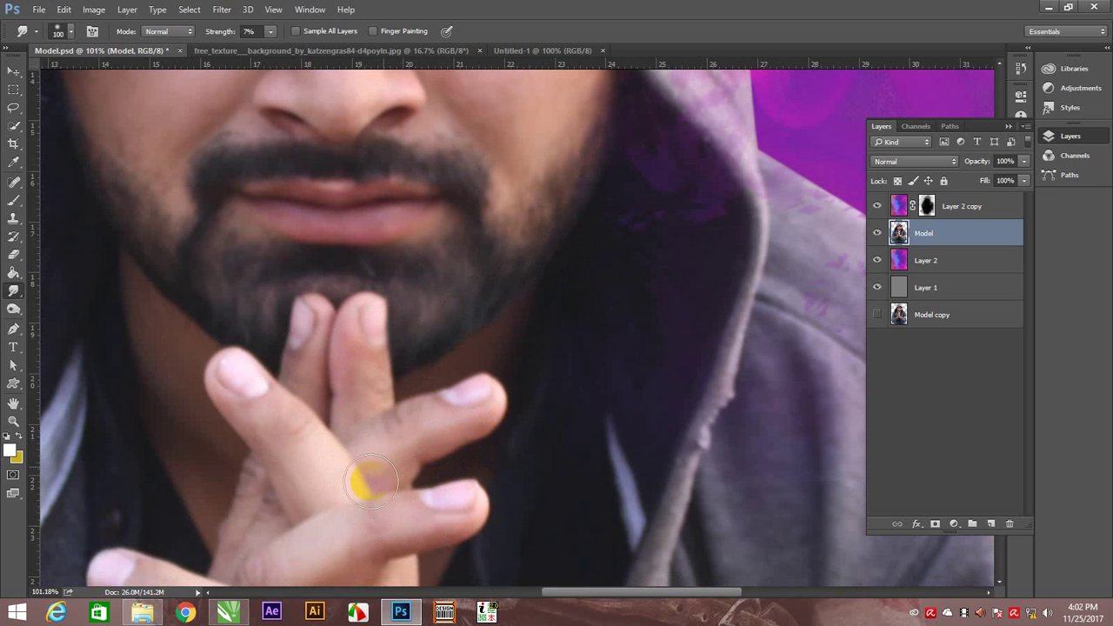
pyautogui.scroll(-3, 351, 295)
pyautogui.moveTo(486, 324); pyautogui.dragTo(255, 318)
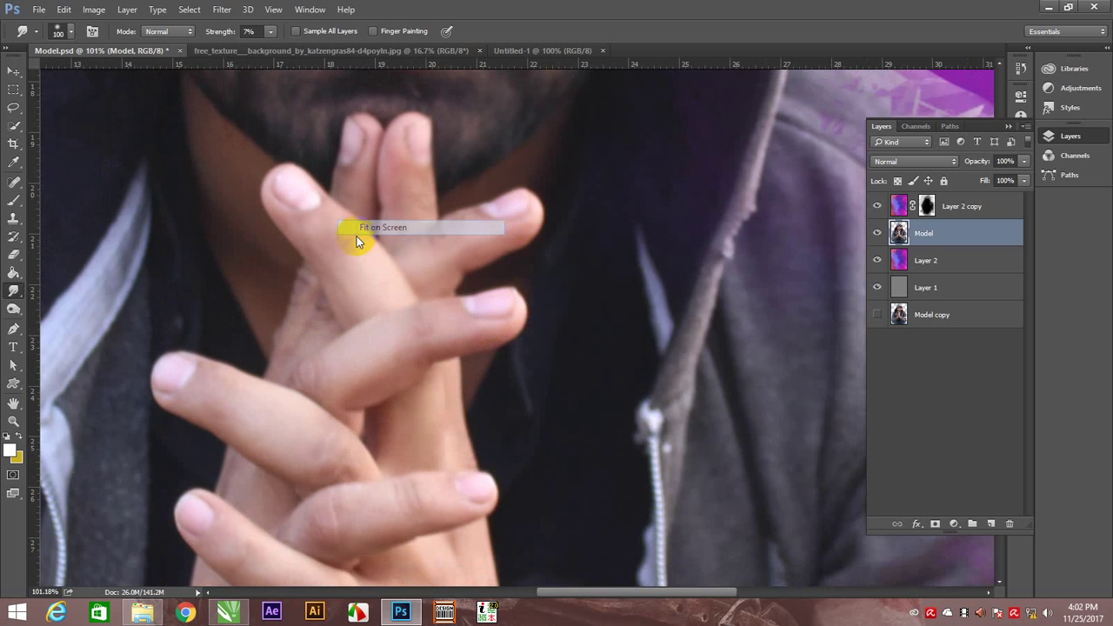
pyautogui.scroll(-5, 356, 235)
# - Add a Color Balance adjustment layer above the Model layer
pyautogui.press('v')
pyautogui.click(787, 331)
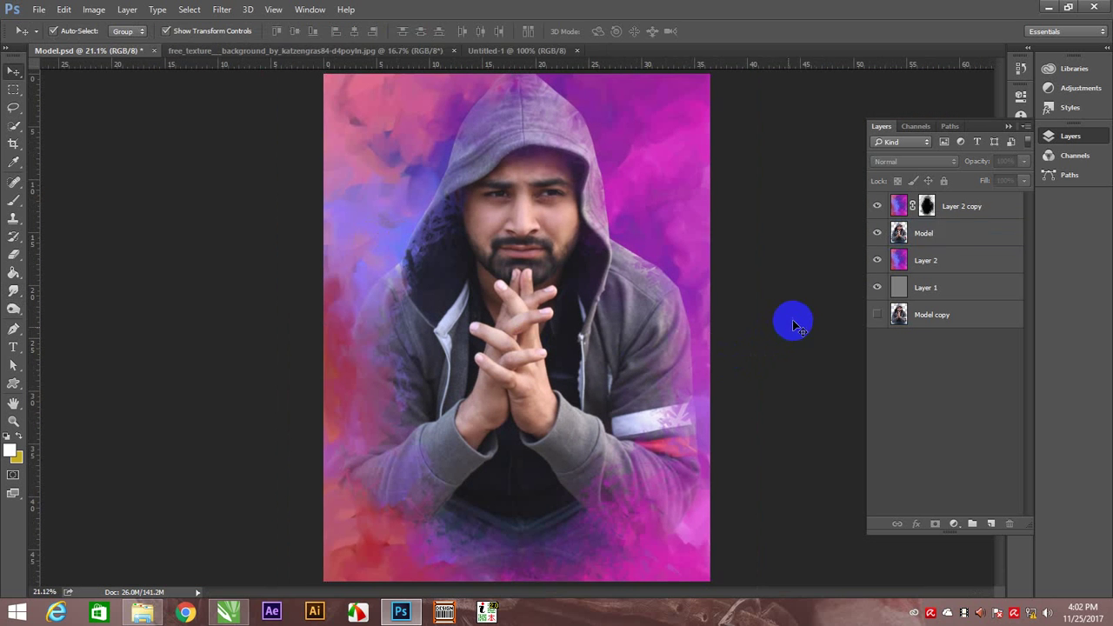
pyautogui.click(954, 238)
pyautogui.click(955, 523)
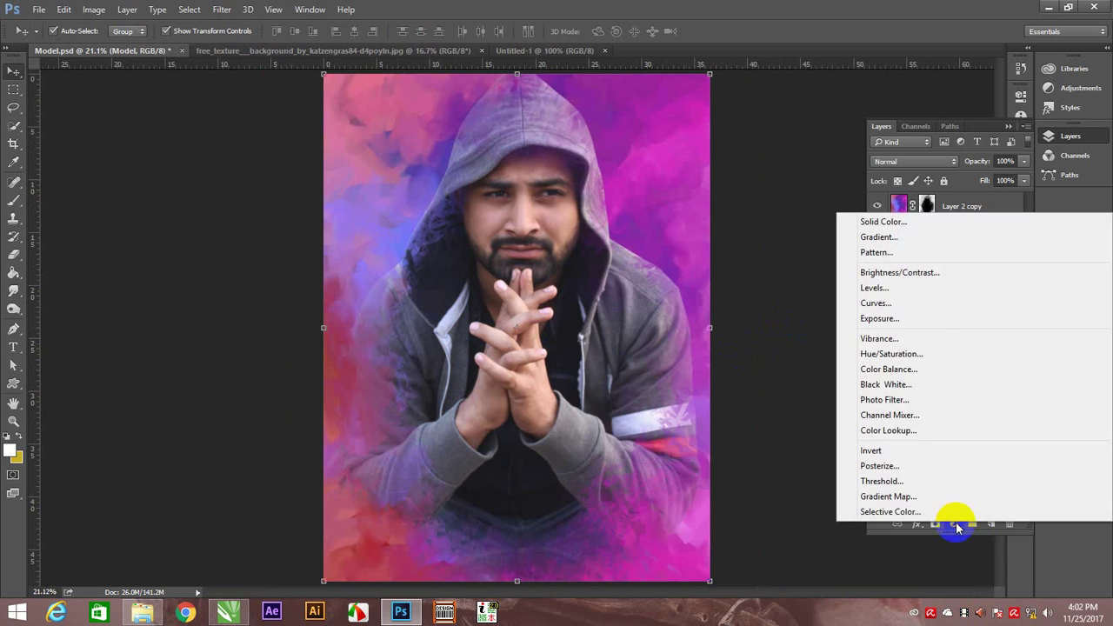
pyautogui.click(777, 249)
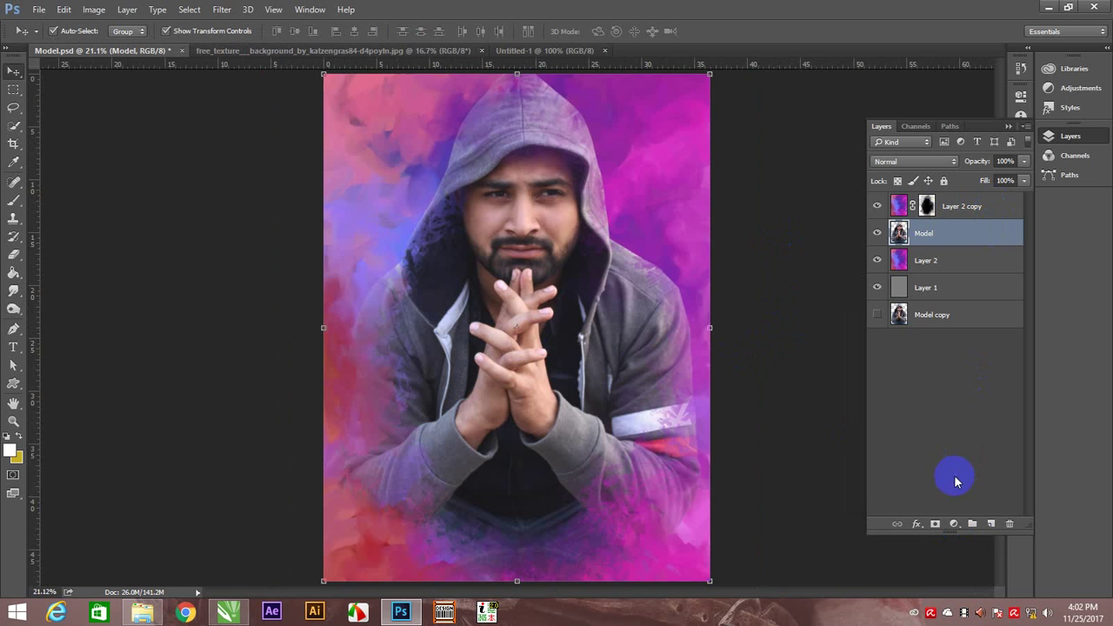
pyautogui.click(954, 524)
pyautogui.click(883, 370)
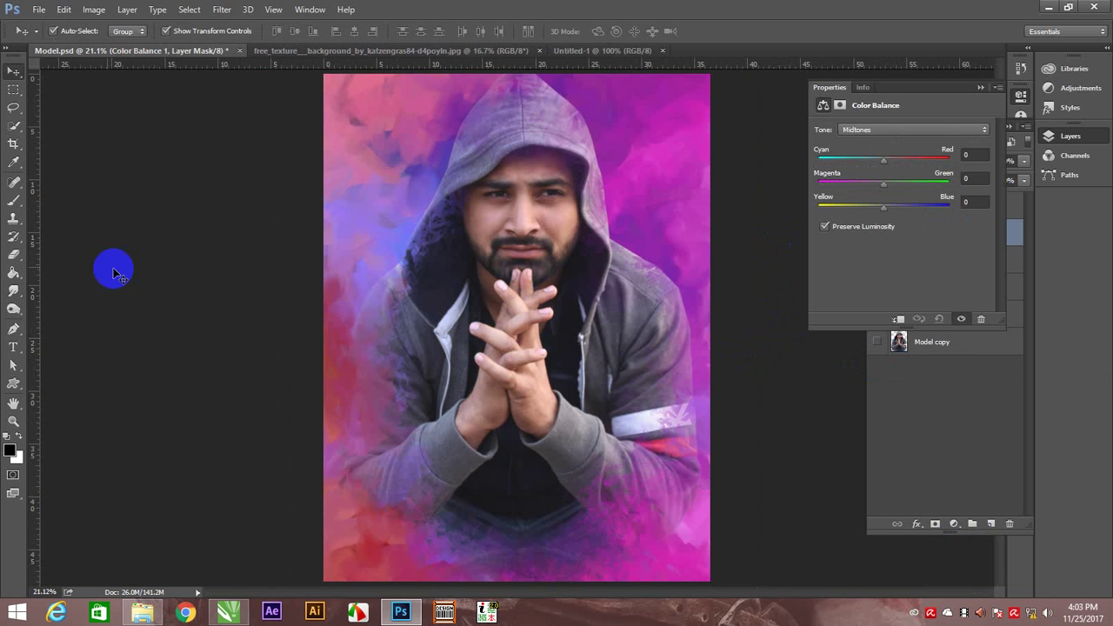
# - Shift the Color Balance 1 Magenta–Green slider toward magenta
pyautogui.click(954, 343)
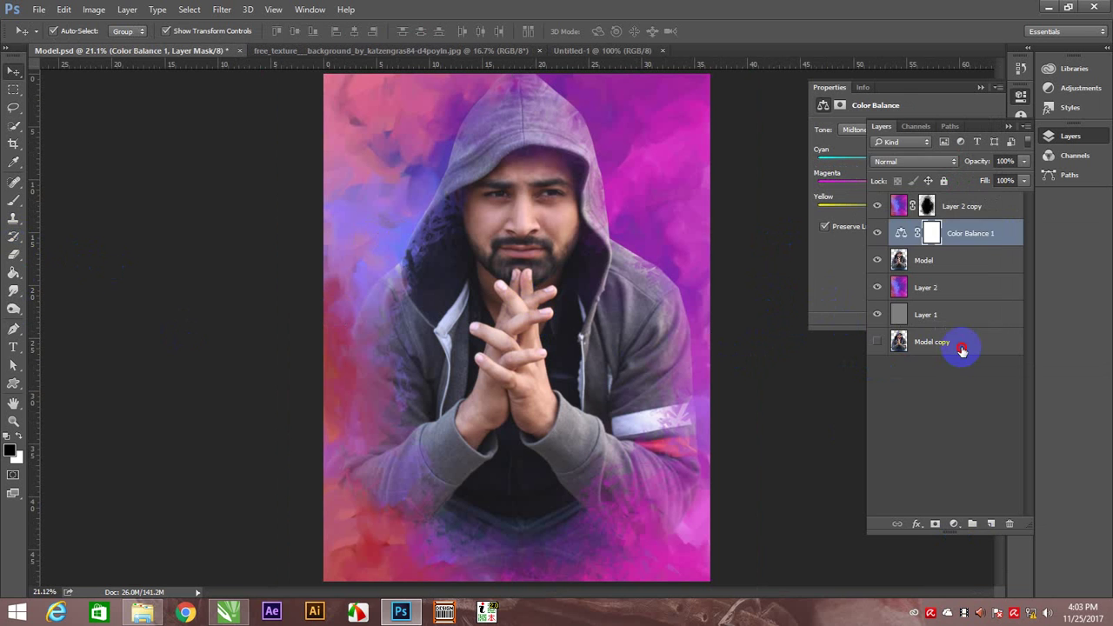
pyautogui.click(931, 233)
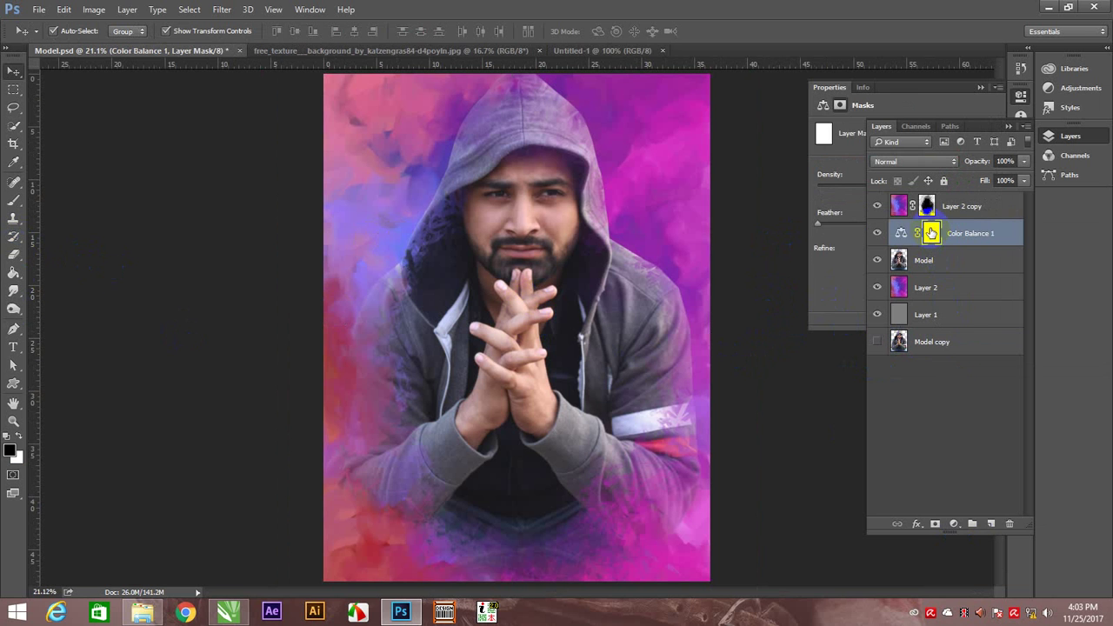
pyautogui.click(901, 234)
pyautogui.click(922, 87)
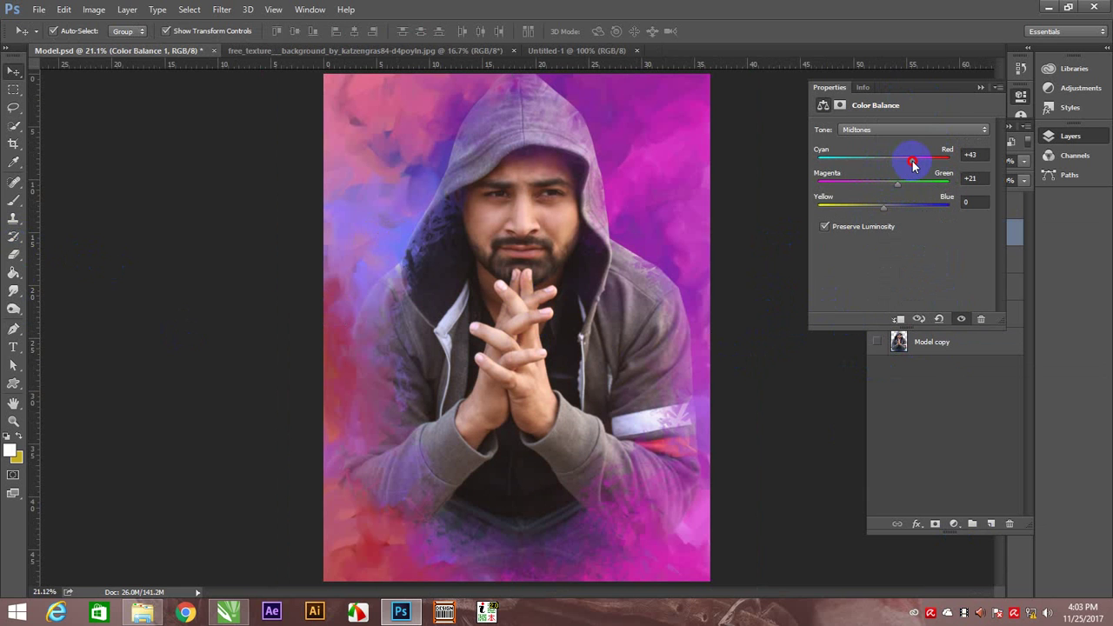
pyautogui.moveTo(898, 184); pyautogui.dragTo(851, 187)
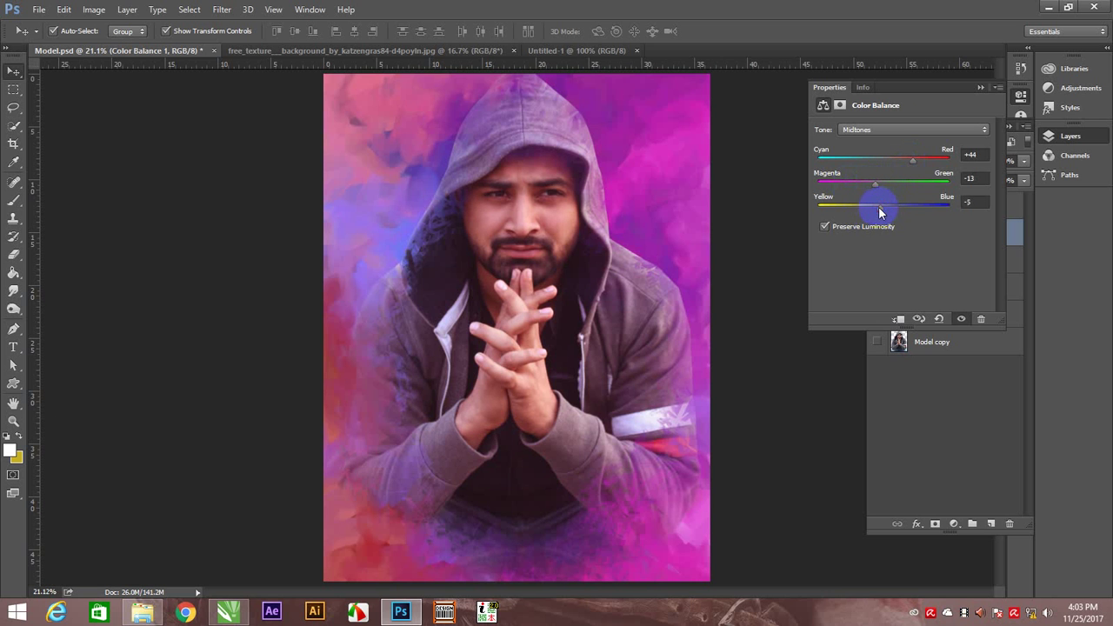
pyautogui.click(981, 88)
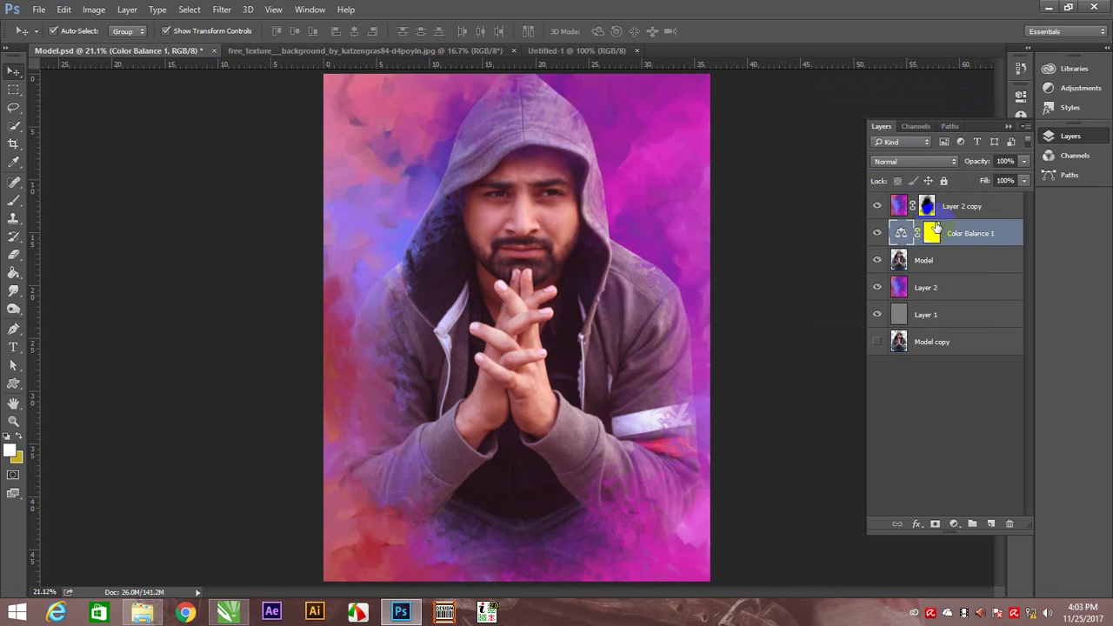
# - Paint black on the Color Balance mask to hide the tint from the face, then select Layer 2
pyautogui.click(932, 233)
pyautogui.press('z')
pyautogui.click(643, 210)
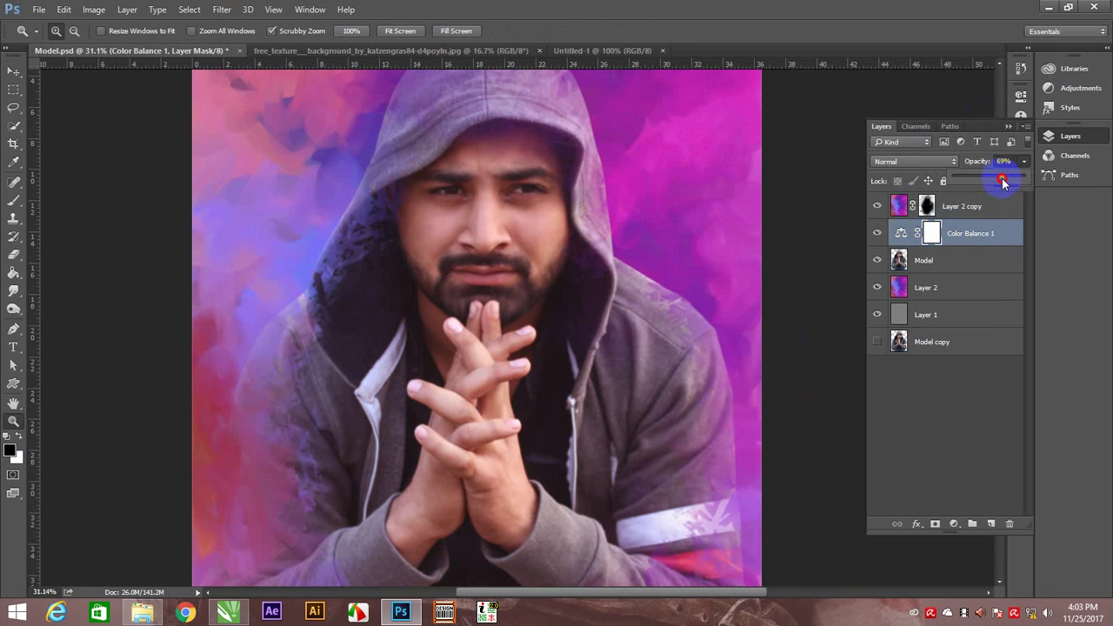
pyautogui.press('b')
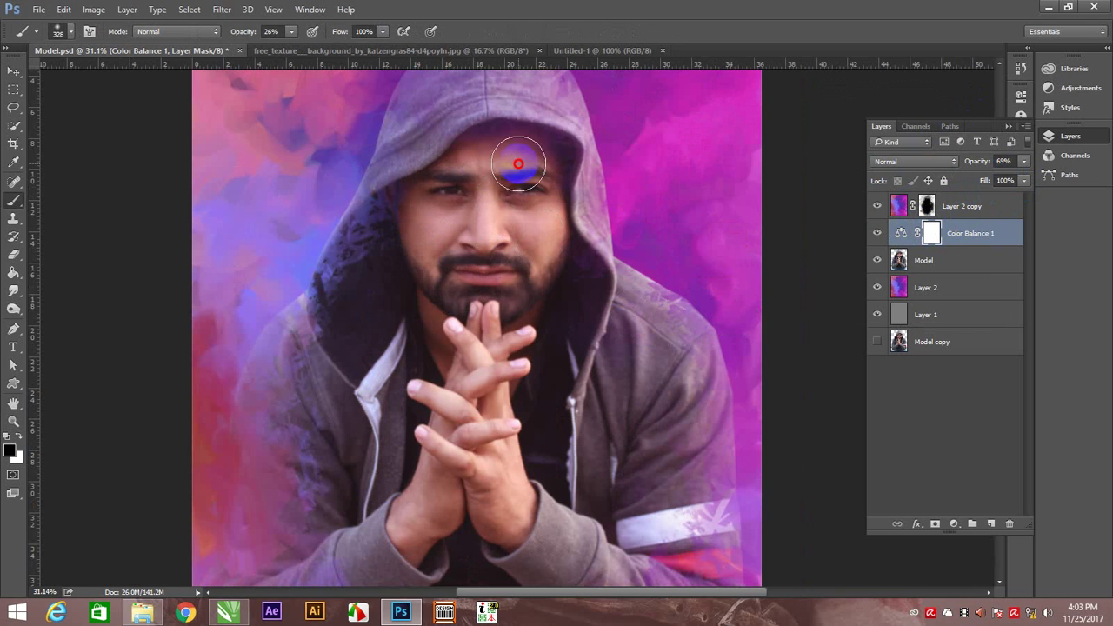
pyautogui.moveTo(507, 235); pyautogui.dragTo(487, 241)
pyautogui.click(528, 446)
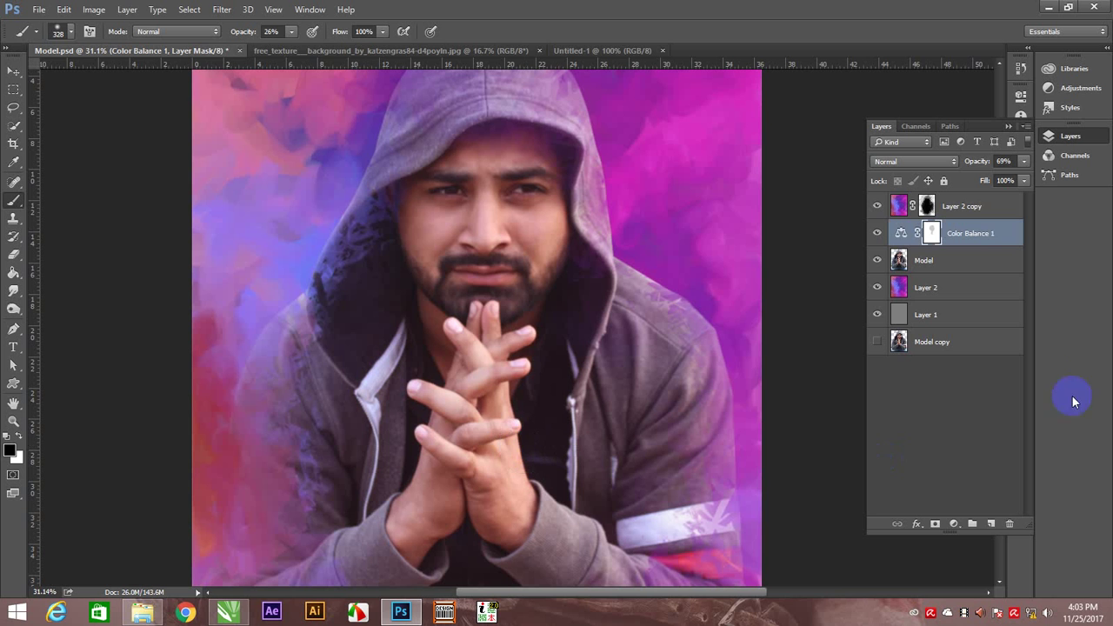
pyautogui.click(996, 288)
# - Add empty Layer 3, sample a background purple, and enlarge the brush to 1100
pyautogui.click(991, 524)
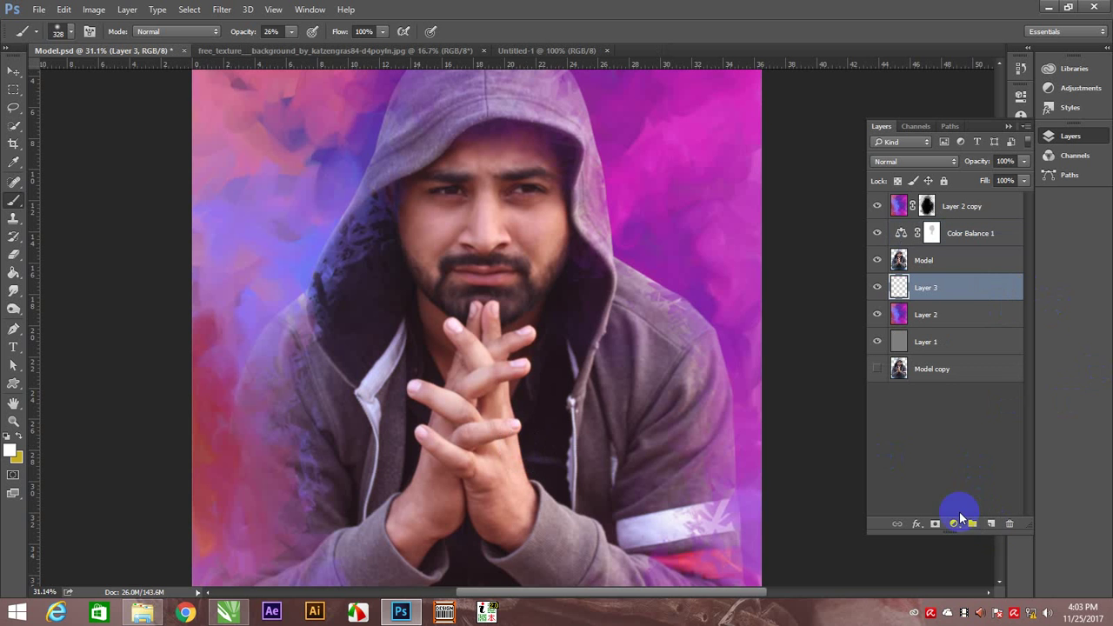
pyautogui.press('i')
pyautogui.moveTo(293, 259); pyautogui.dragTo(213, 212)
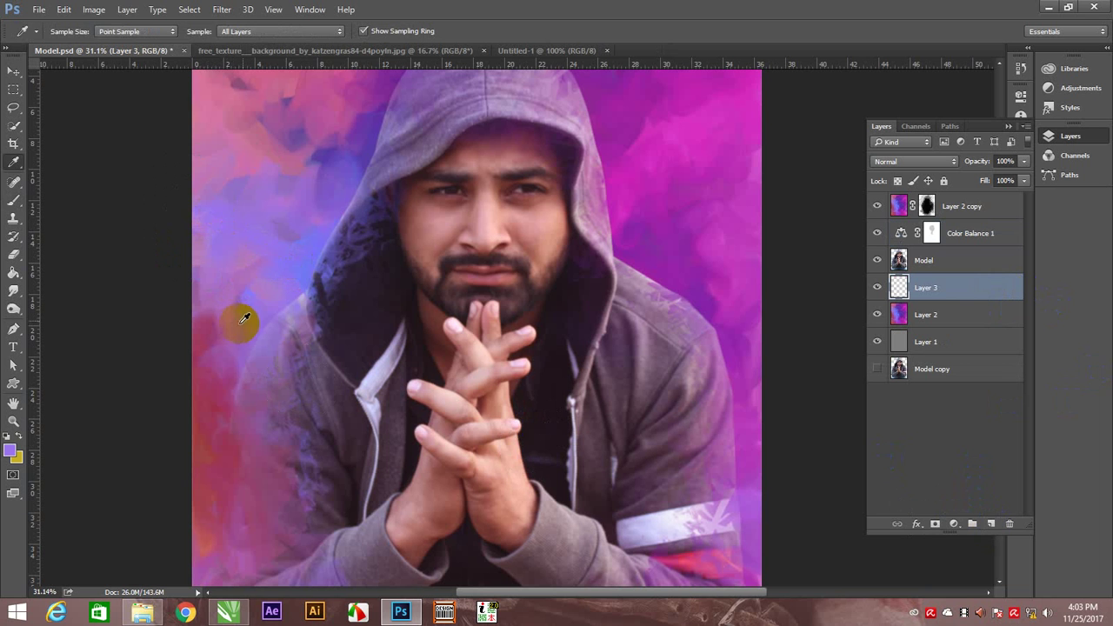
pyautogui.press('b')
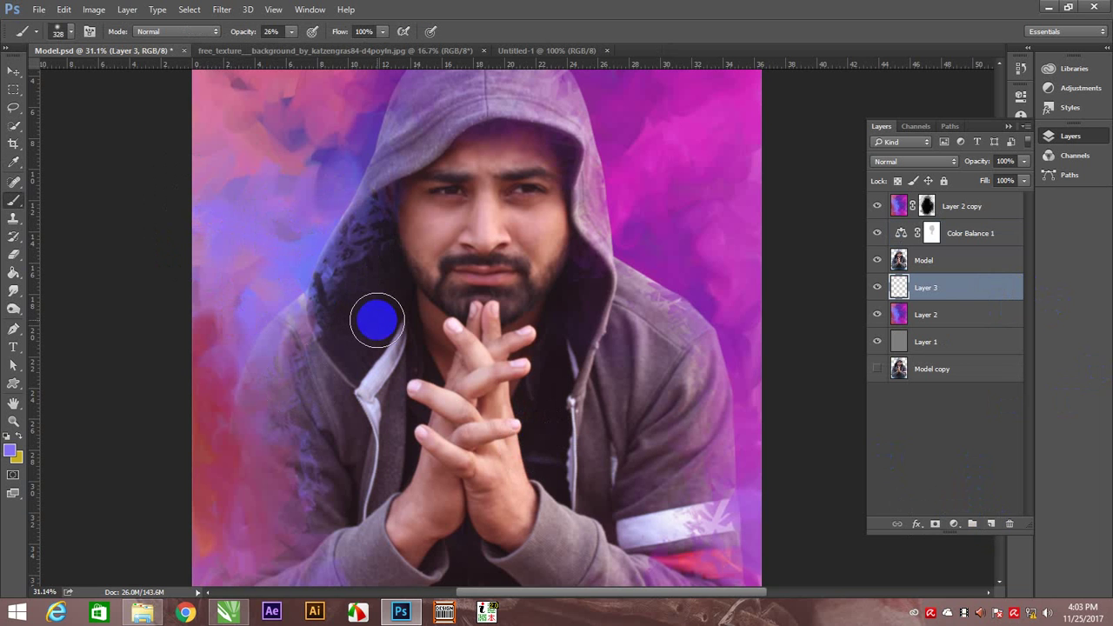
pyautogui.moveTo(376, 321); pyautogui.dragTo(434, 215)
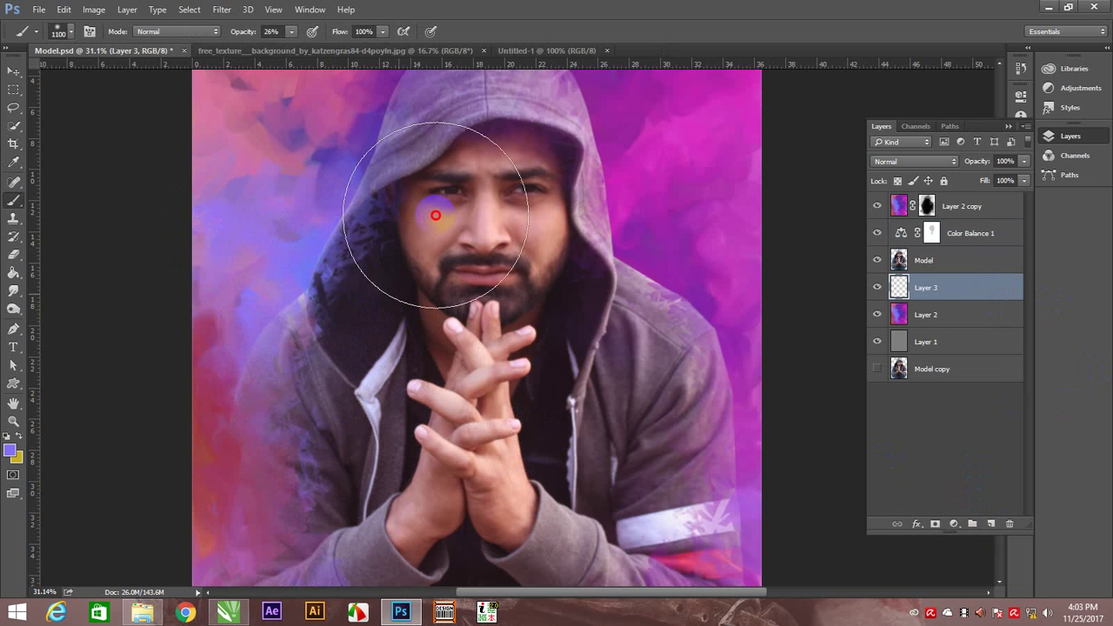
# - Undo the stray eye strokes, set brush opacity to 66%, and paint the lower jacket sleeve purple
pyautogui.hotkey('ctrl', 'z')
pyautogui.moveTo(514, 179); pyautogui.dragTo(545, 180)
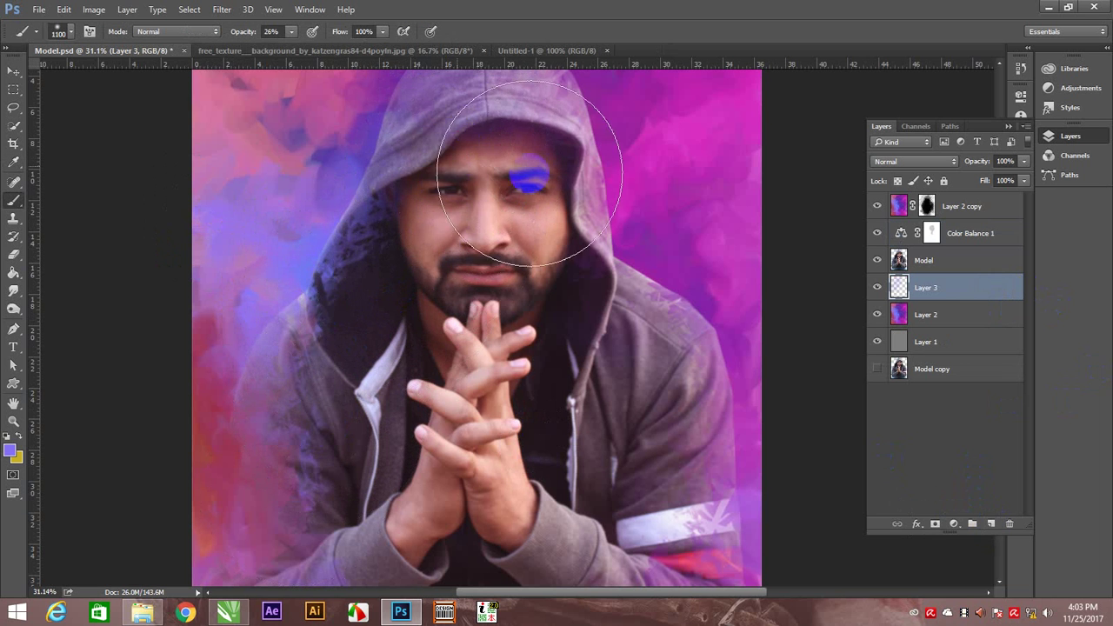
pyautogui.hotkey('ctrl', 'z')
pyautogui.click(294, 32)
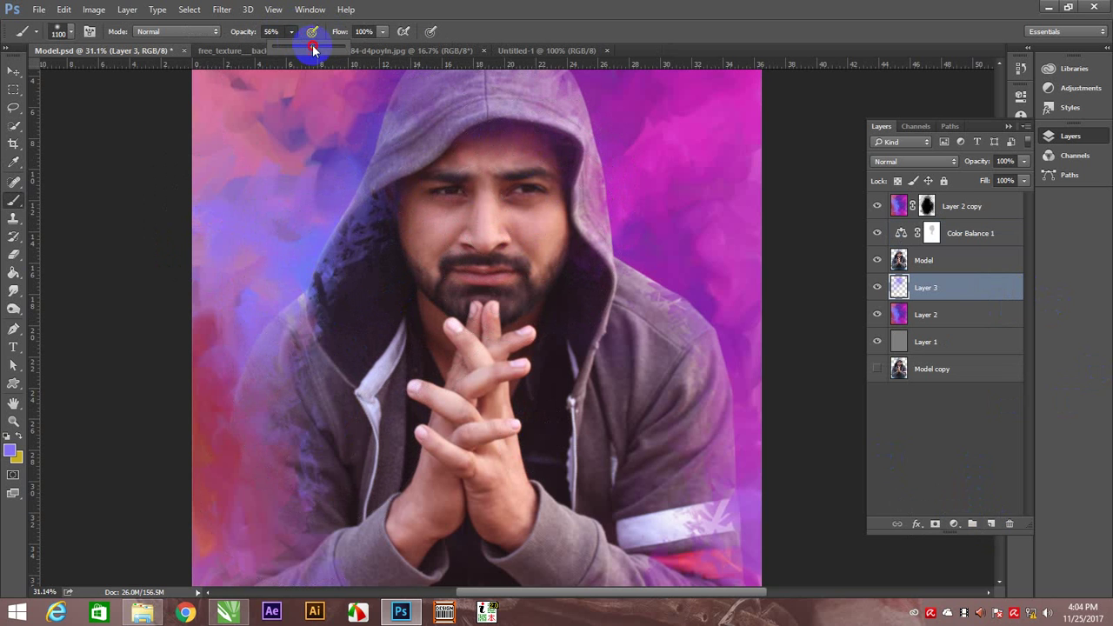
pyautogui.click(559, 311)
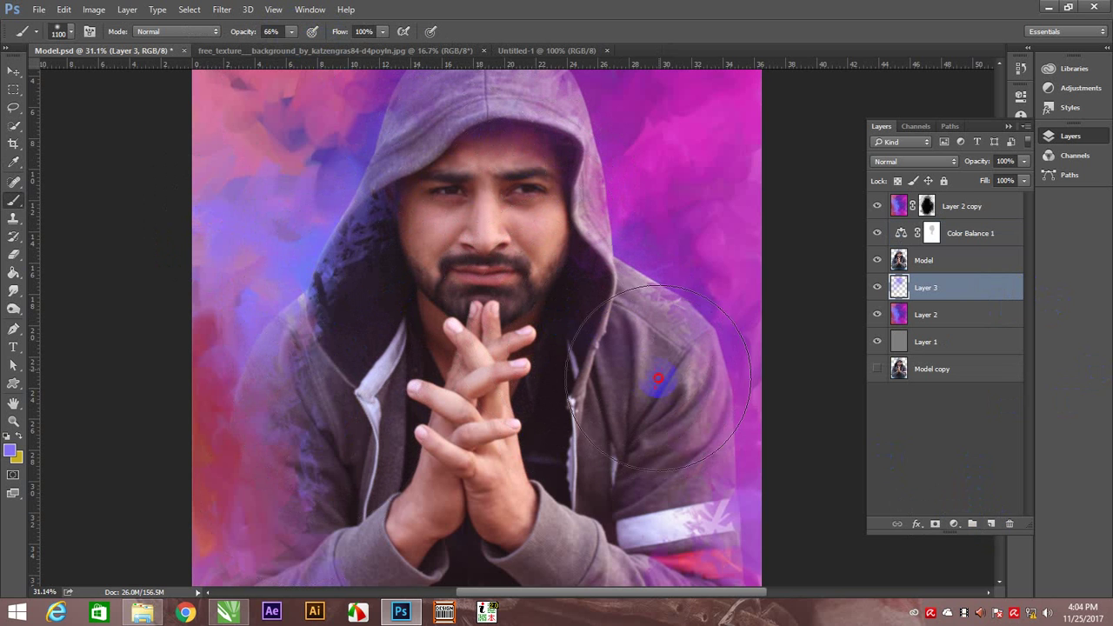
pyautogui.scroll(-3, 534, 355)
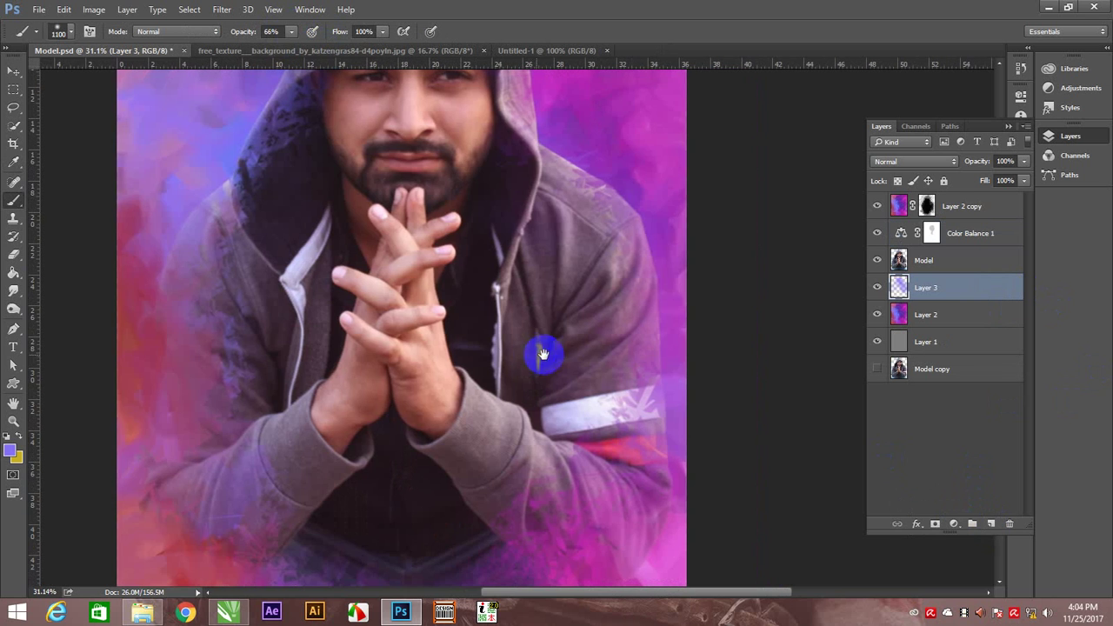
pyautogui.moveTo(569, 323); pyautogui.dragTo(572, 488)
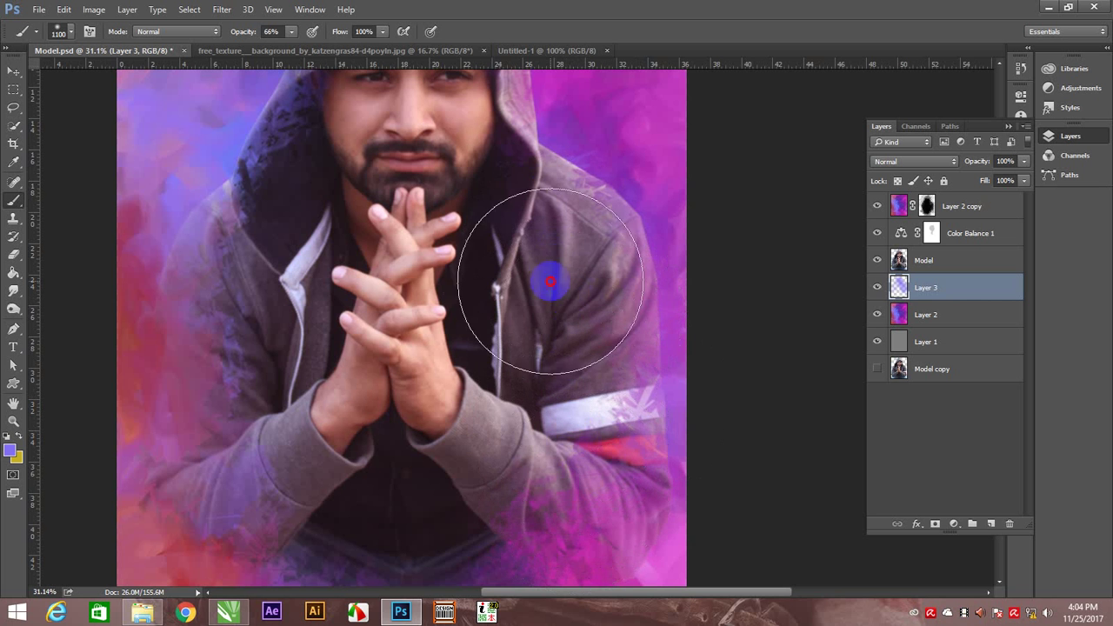
# - Brush soft purple from the hood down to the hands, then select the Model layer
pyautogui.scroll(1, 466, 185)
pyautogui.scroll(2, 461, 174)
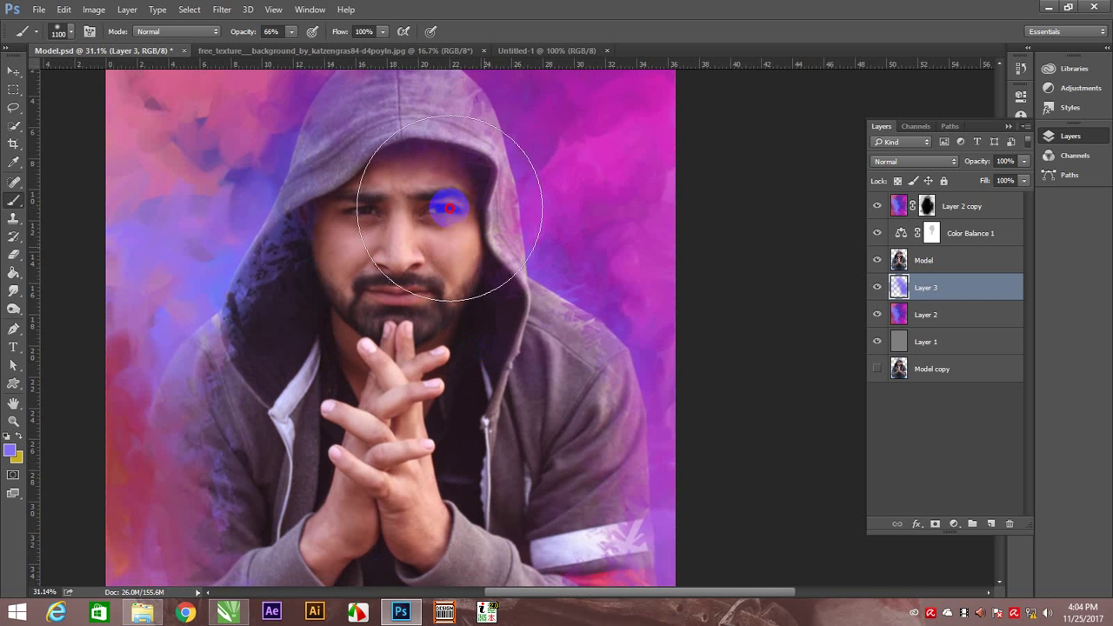
pyautogui.moveTo(416, 148); pyautogui.dragTo(340, 391)
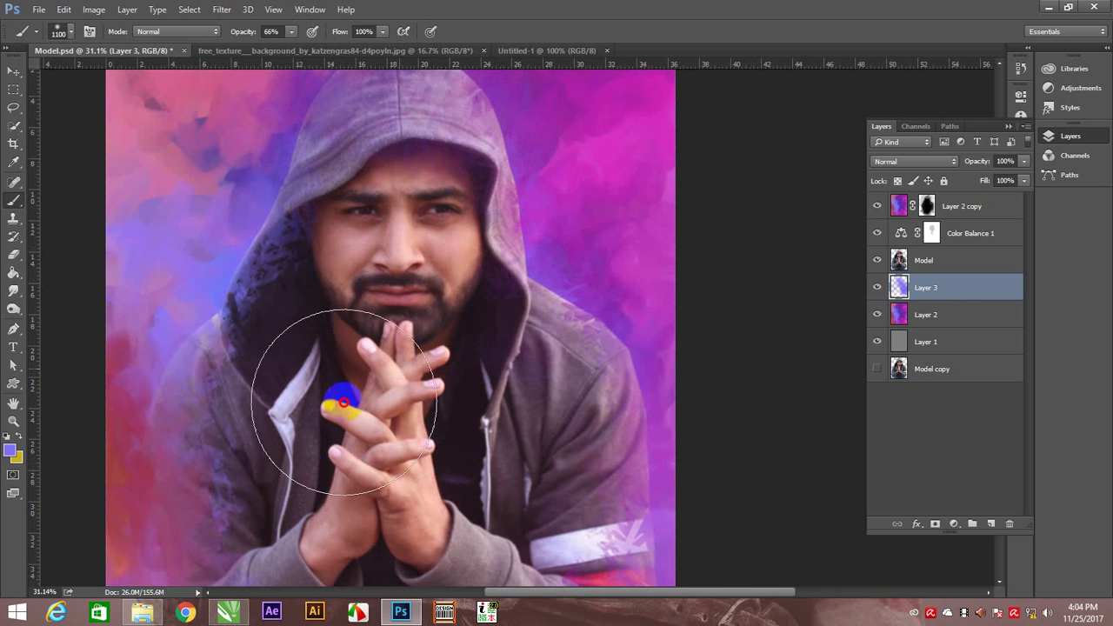
pyautogui.moveTo(435, 417); pyautogui.dragTo(417, 249)
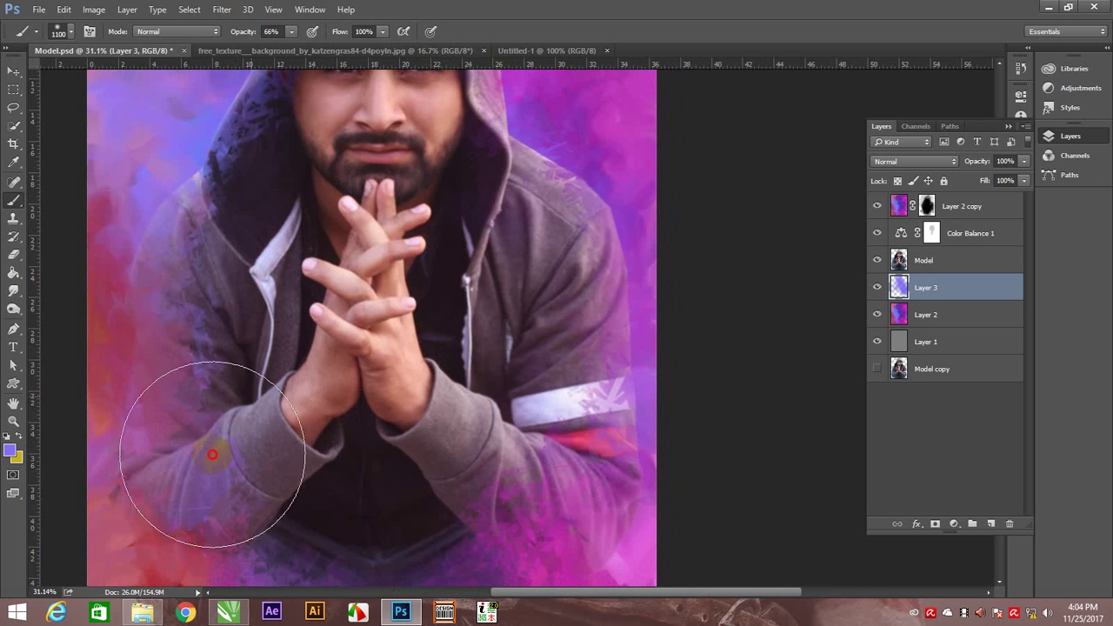
pyautogui.scroll(1, 422, 273)
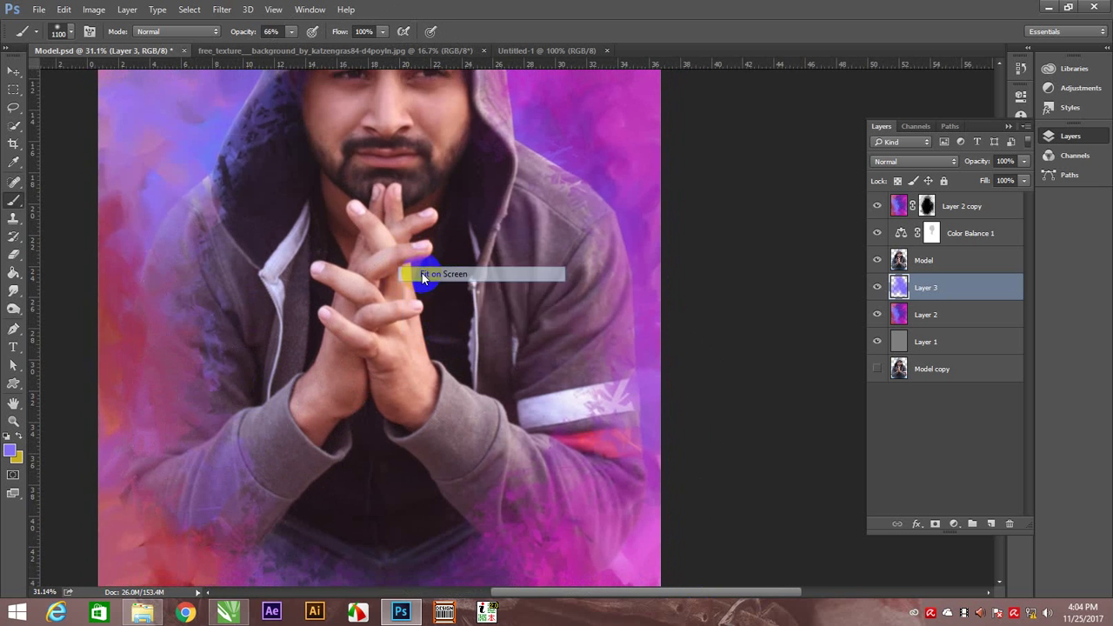
pyautogui.scroll(-2, 422, 273)
pyautogui.moveTo(542, 186)
pyautogui.mouseDown()
pyautogui.moveTo(508, 296)
pyautogui.moveTo(490, 303)
pyautogui.mouseUp()
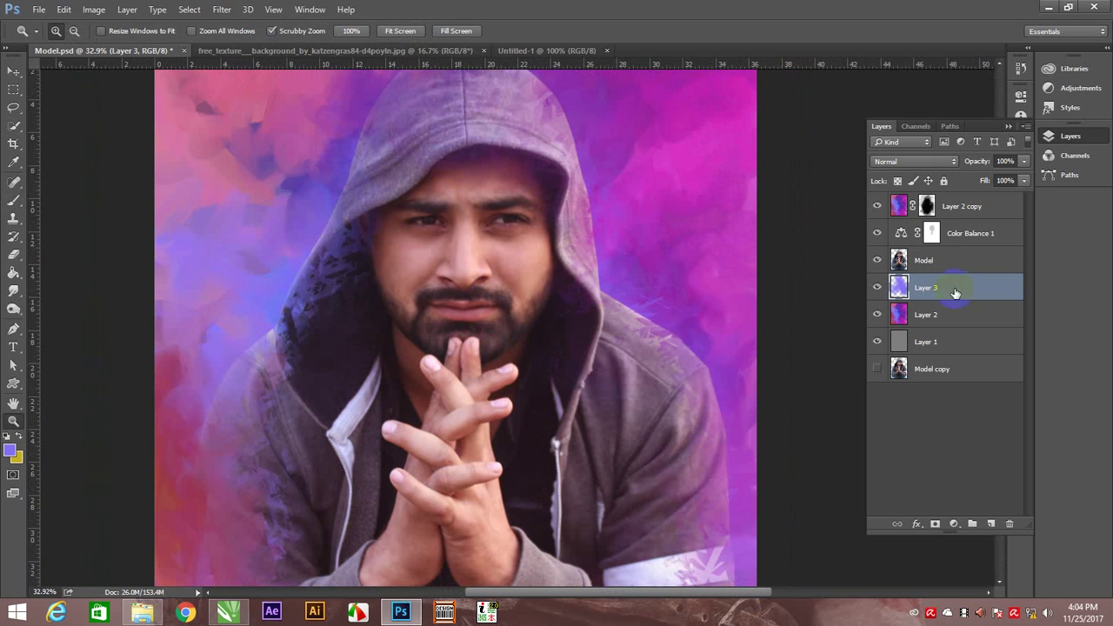
pyautogui.click(915, 261)
# - Add a layer mask to Model and soften the right-shoulder edge with a 600 brush
pyautogui.click(935, 524)
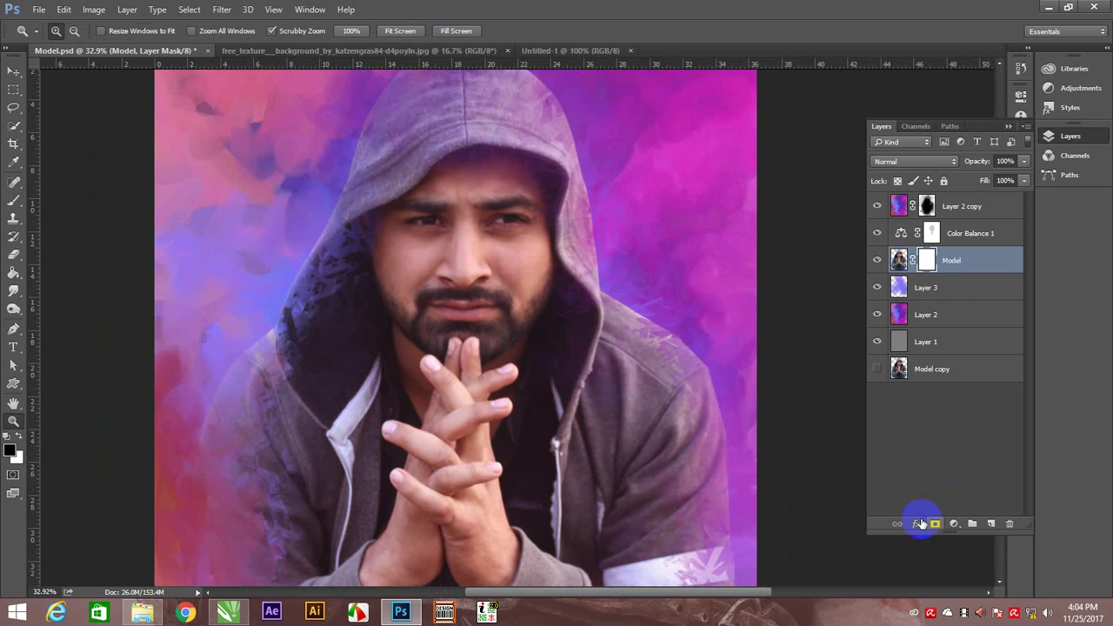
pyautogui.press('b')
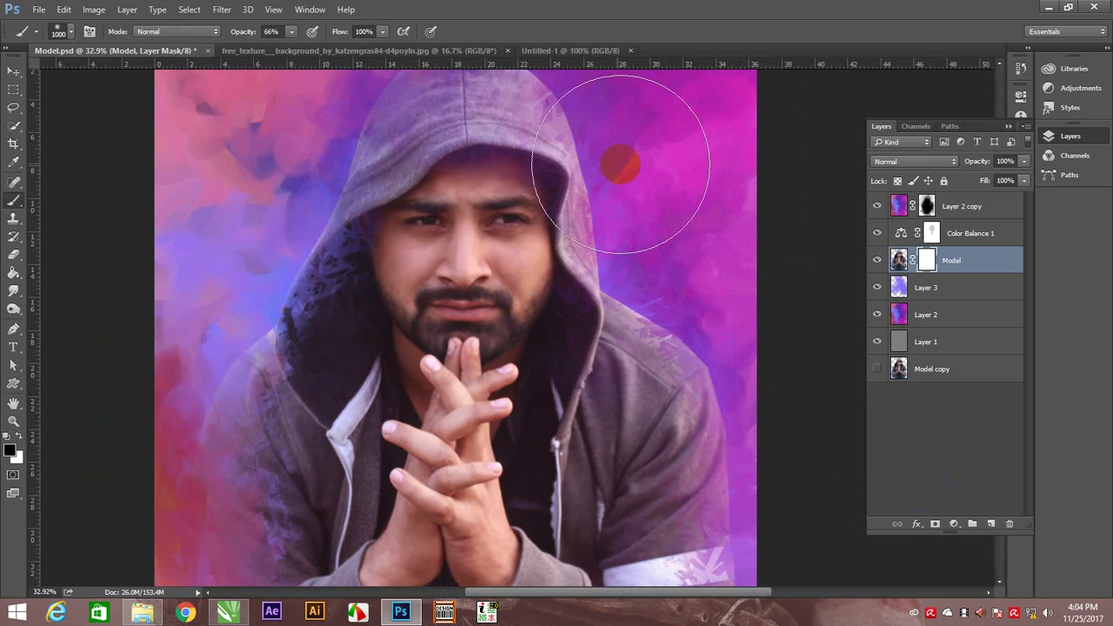
pyautogui.press('[')
pyautogui.press('[')
pyautogui.press('[')
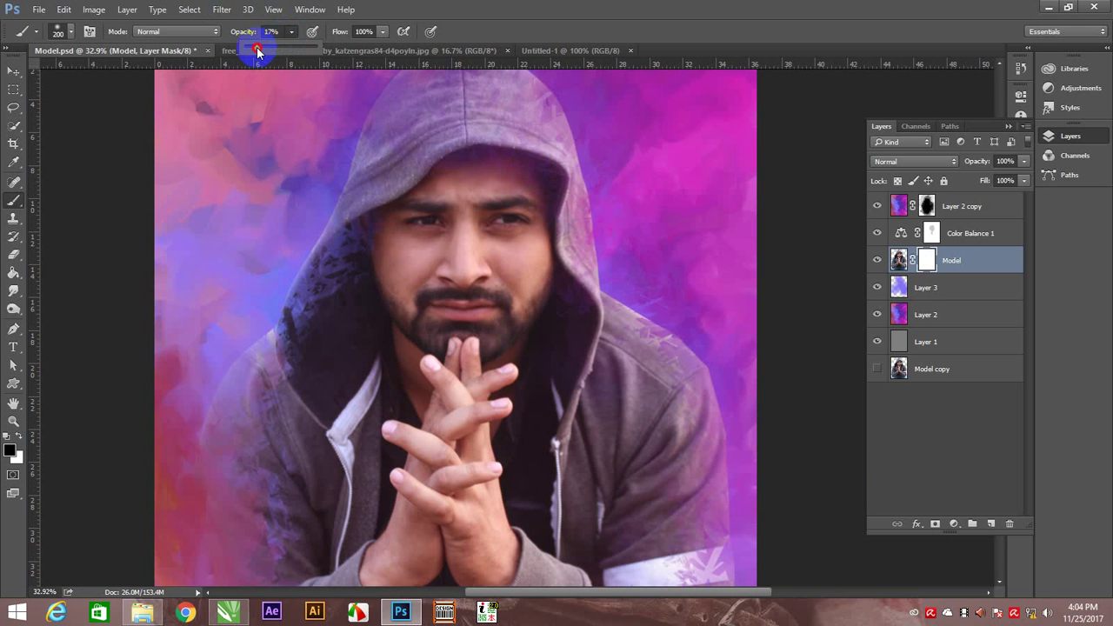
pyautogui.press(']')
pyautogui.press(']')
pyautogui.press(']')
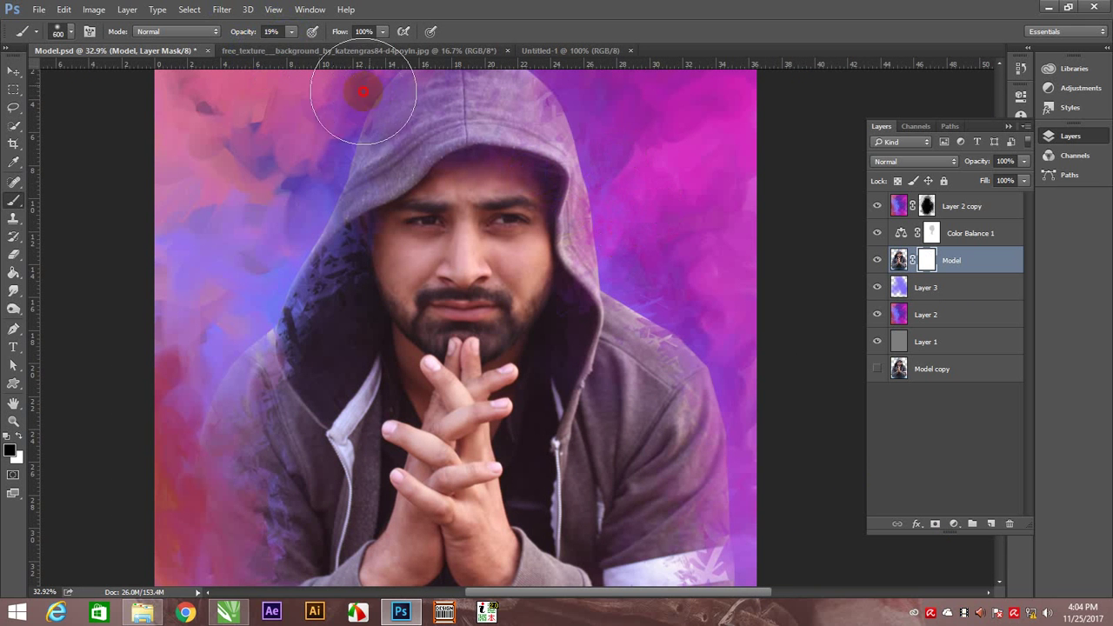
pyautogui.moveTo(708, 235)
pyautogui.mouseDown()
pyautogui.moveTo(714, 368)
pyautogui.moveTo(740, 447)
pyautogui.moveTo(728, 351)
pyautogui.moveTo(738, 442)
pyautogui.moveTo(775, 484)
pyautogui.moveTo(750, 425)
pyautogui.mouseUp()
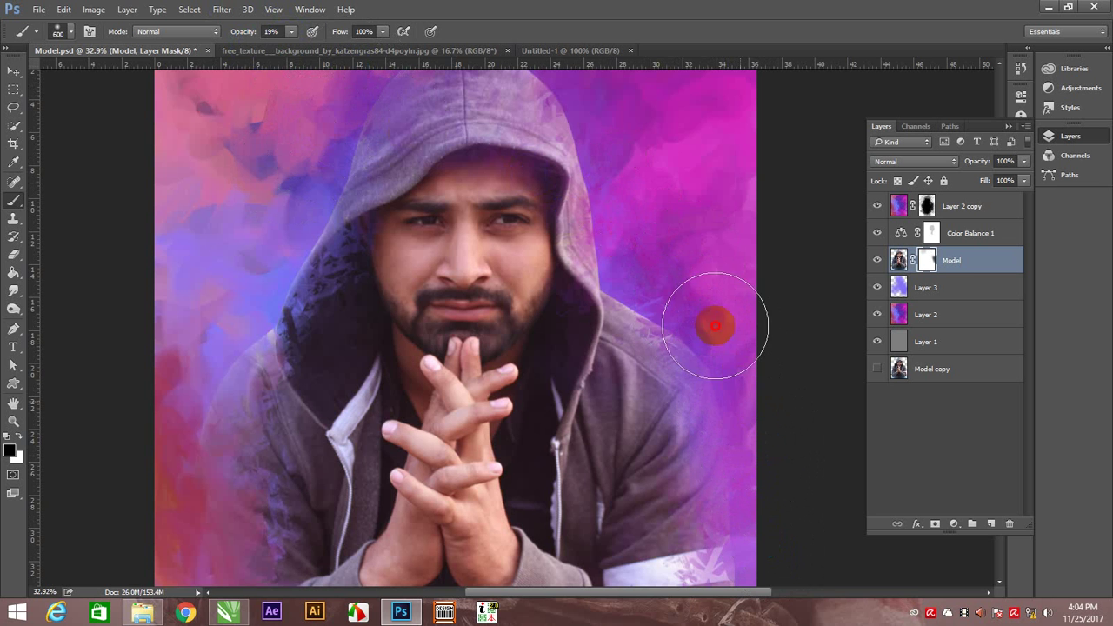
# - Blend the top and lower-left portrait edges into the background at 76% brush opacity
pyautogui.scroll(3, 687, 266)
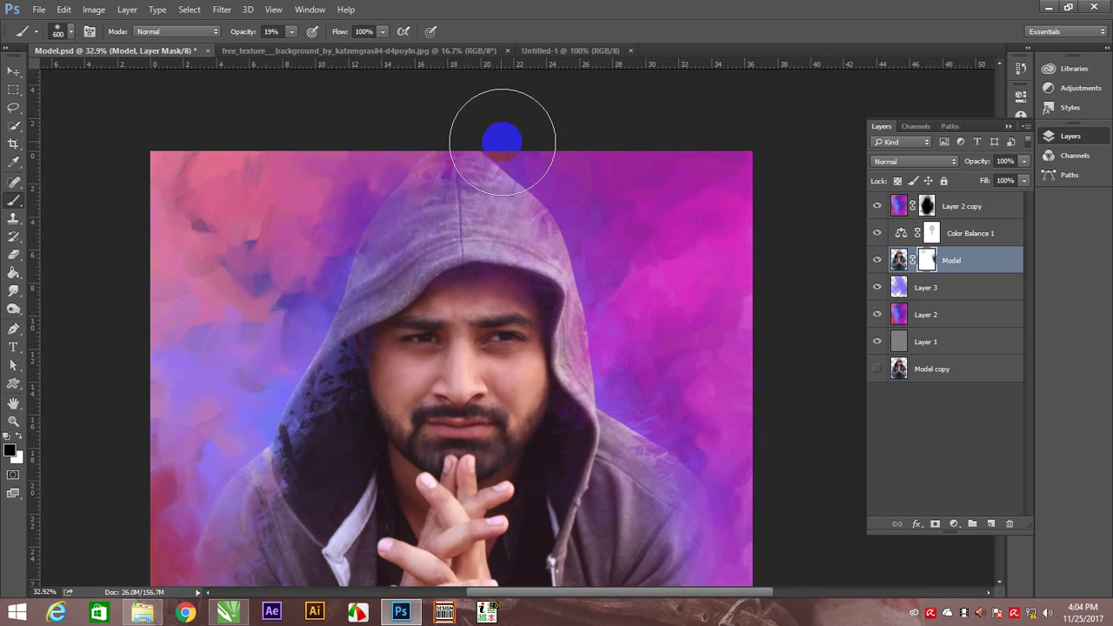
pyautogui.click(562, 165)
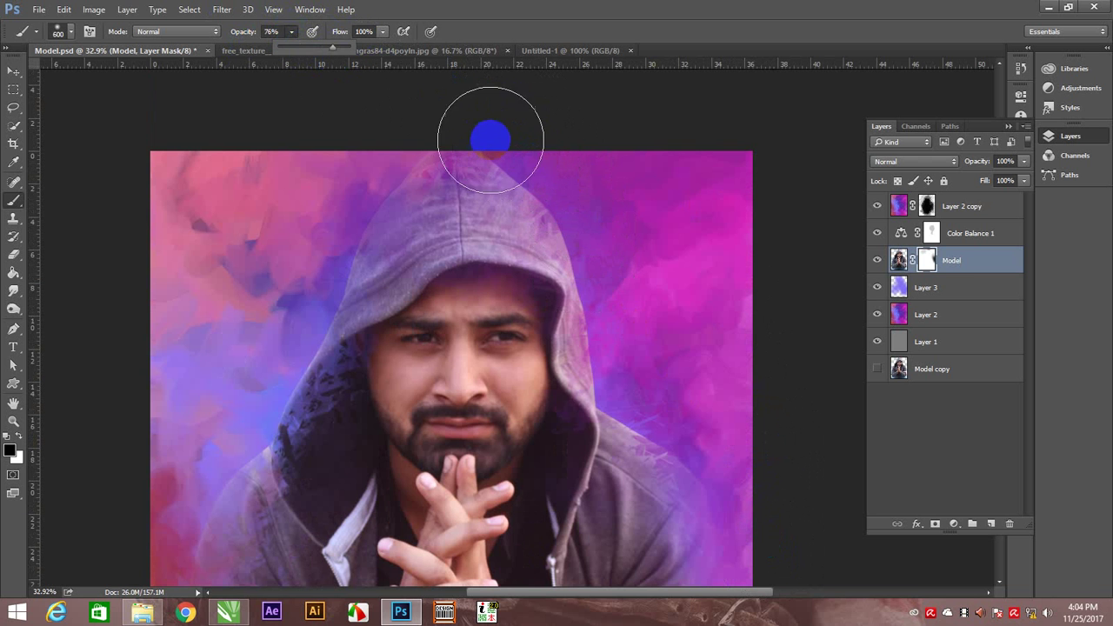
pyautogui.click(555, 139)
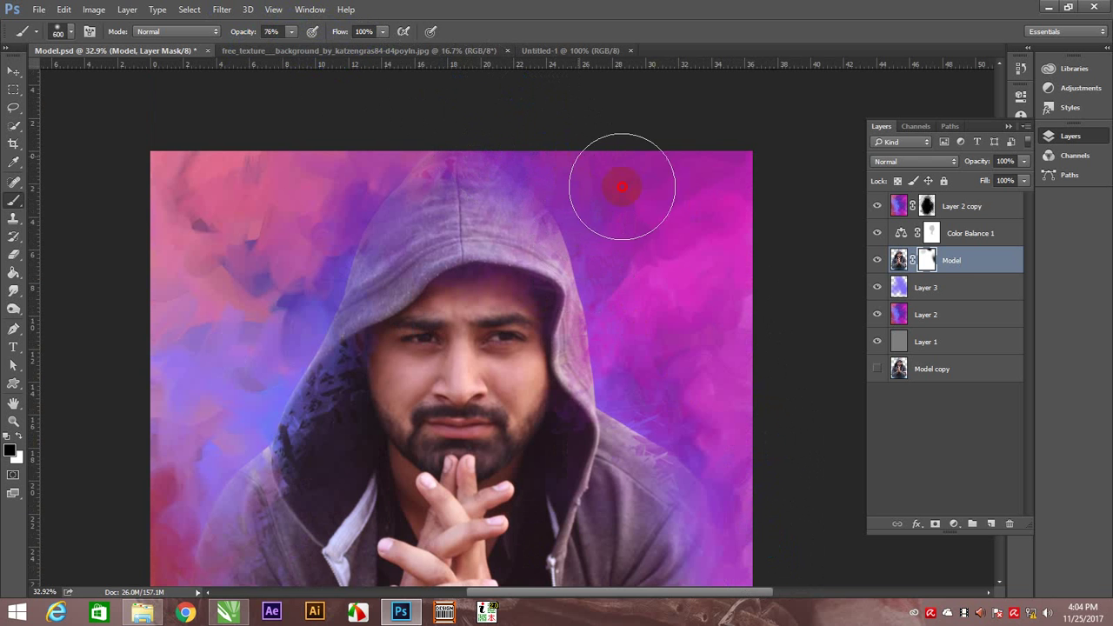
pyautogui.moveTo(251, 352); pyautogui.dragTo(333, 162)
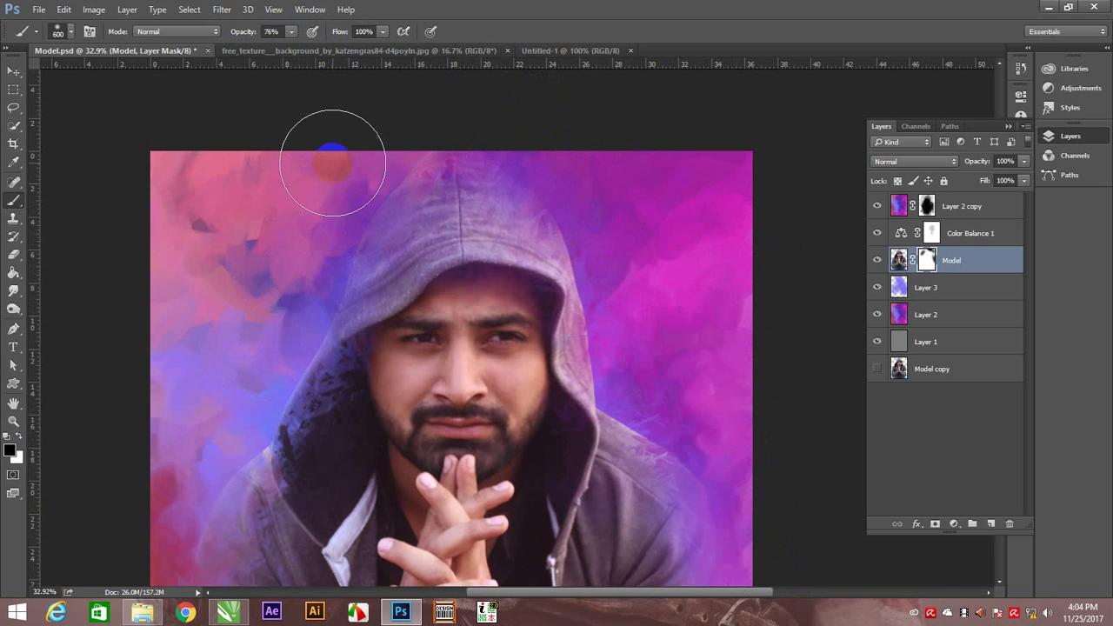
pyautogui.moveTo(193, 455); pyautogui.dragTo(137, 529)
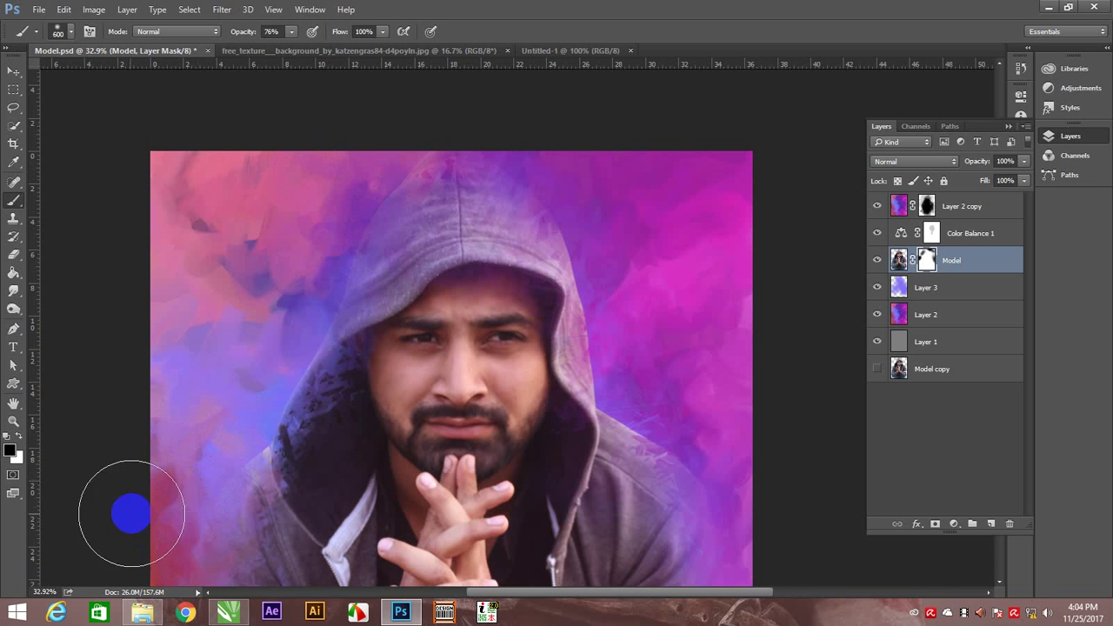
pyautogui.moveTo(577, 326); pyautogui.dragTo(436, 320)
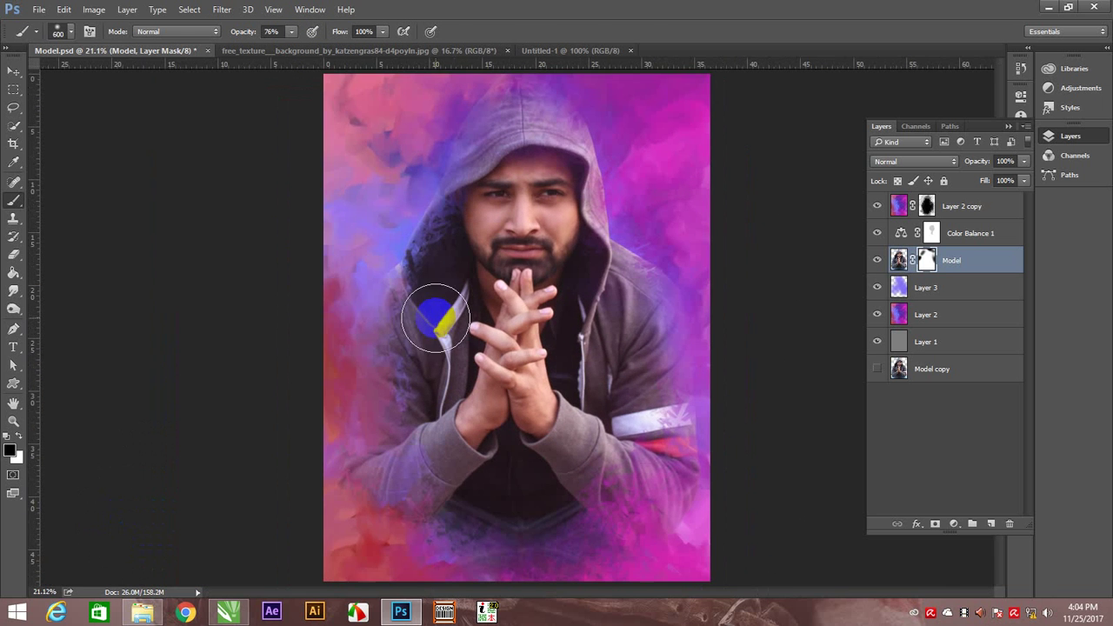
# - Retarget the Model layer's mask for painting and reselect the Model layer
pyautogui.press('v')
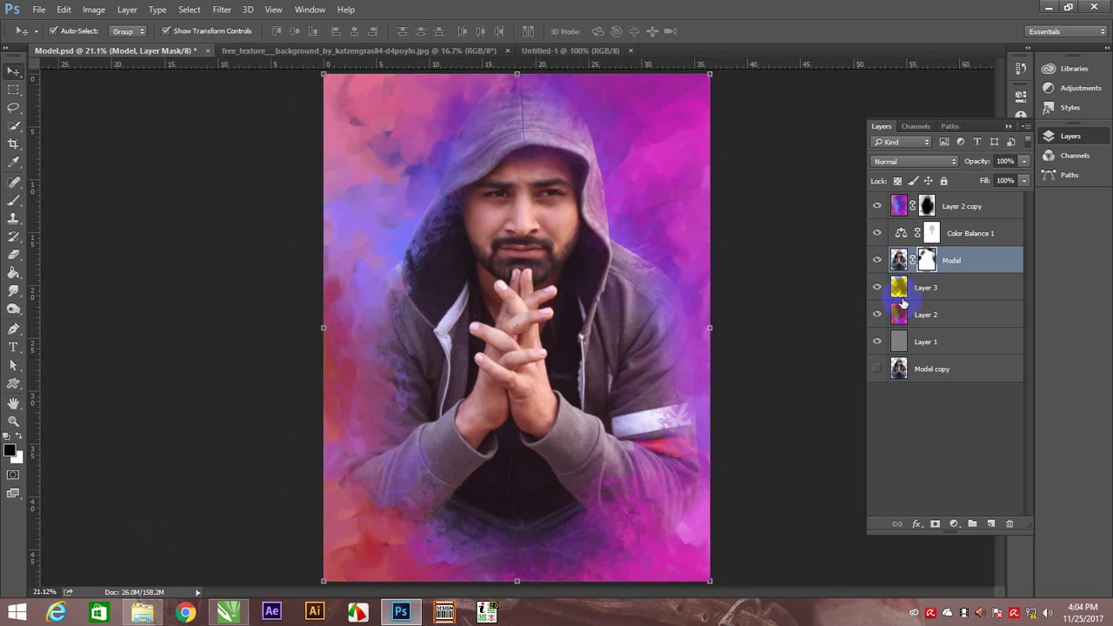
pyautogui.press('s')
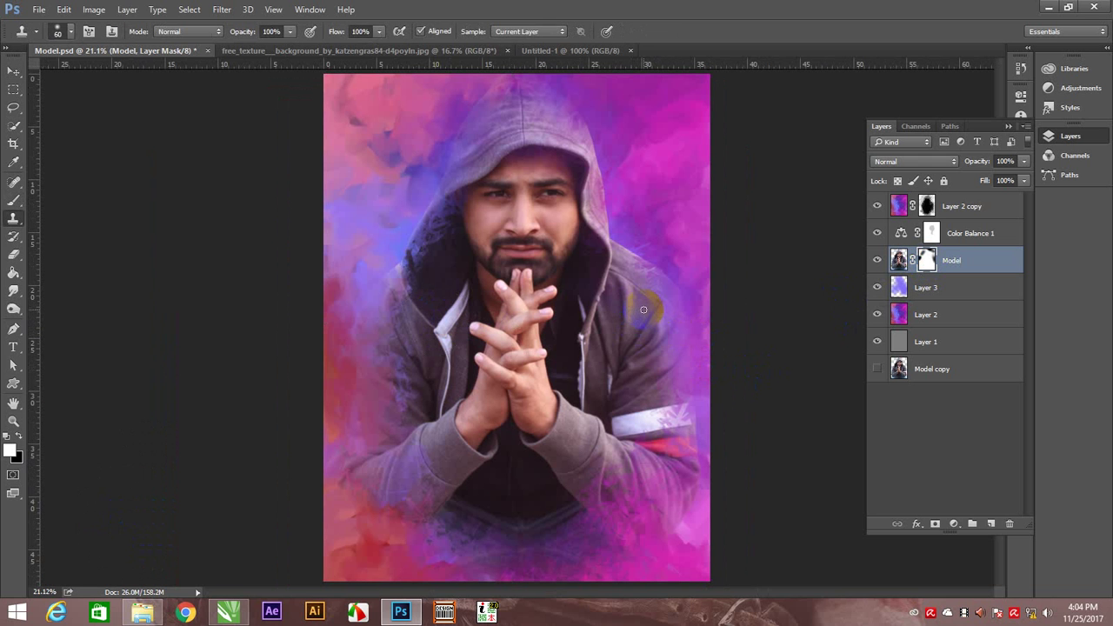
pyautogui.press('b')
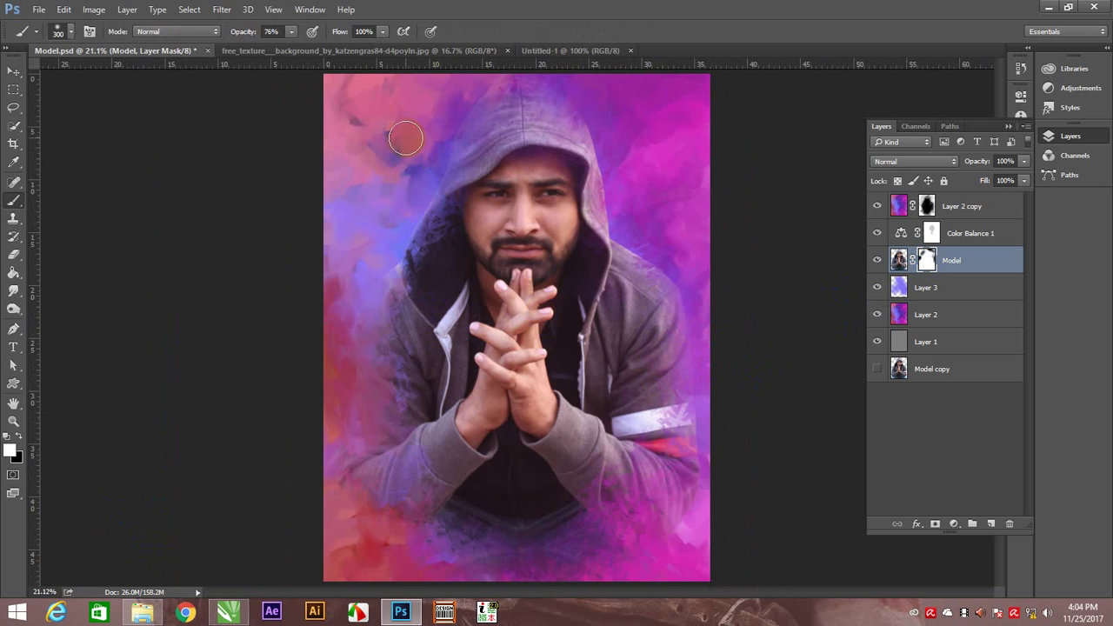
pyautogui.press('v')
pyautogui.click(705, 302)
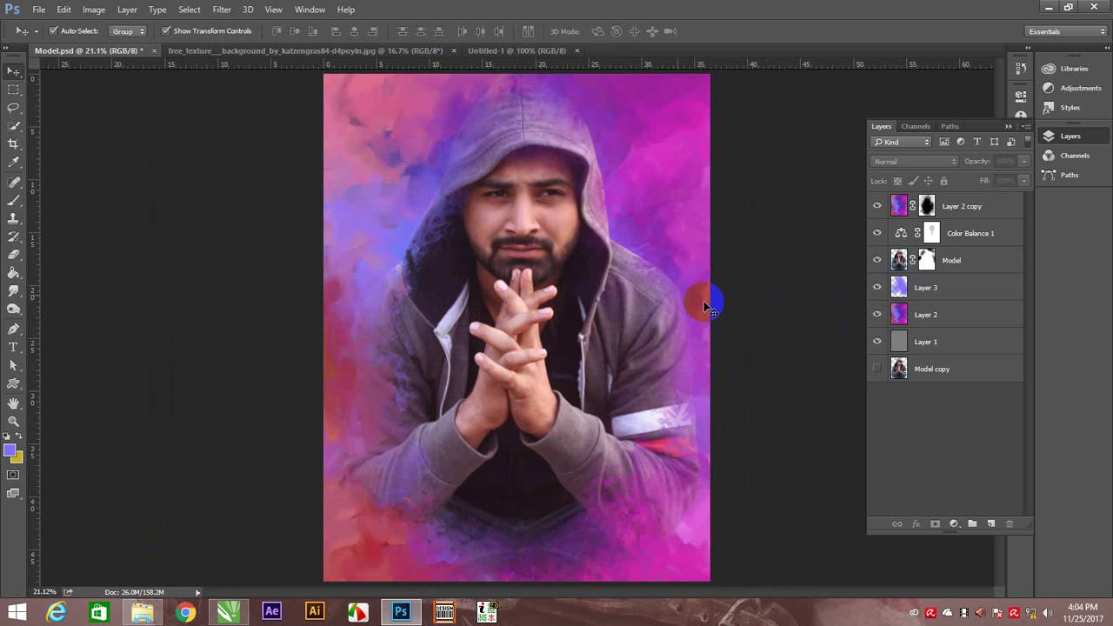
pyautogui.press('b')
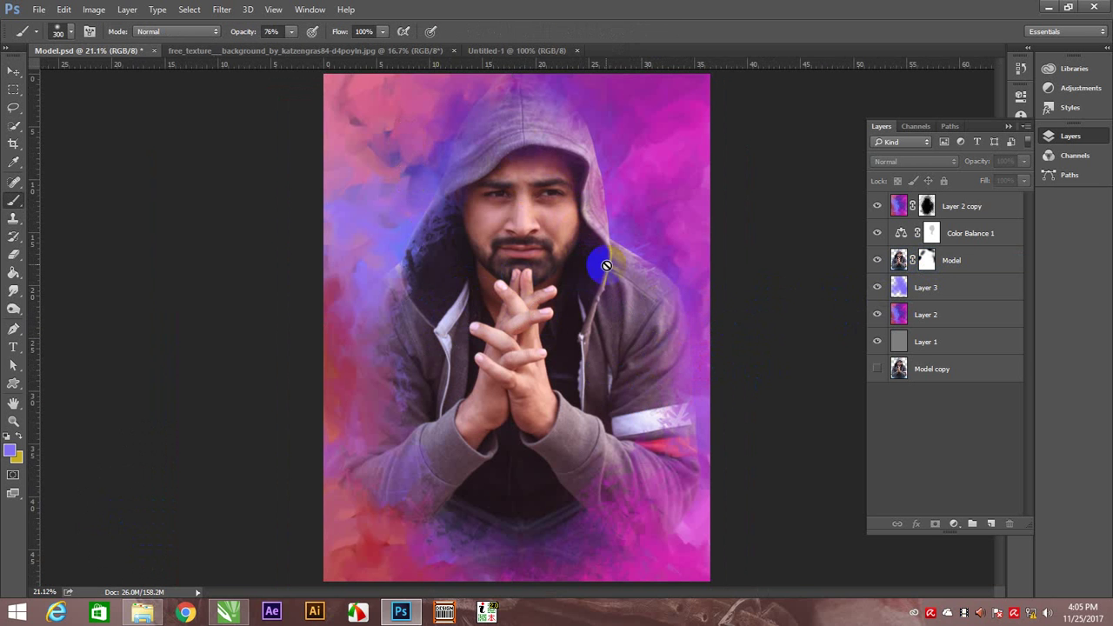
pyautogui.click(929, 259)
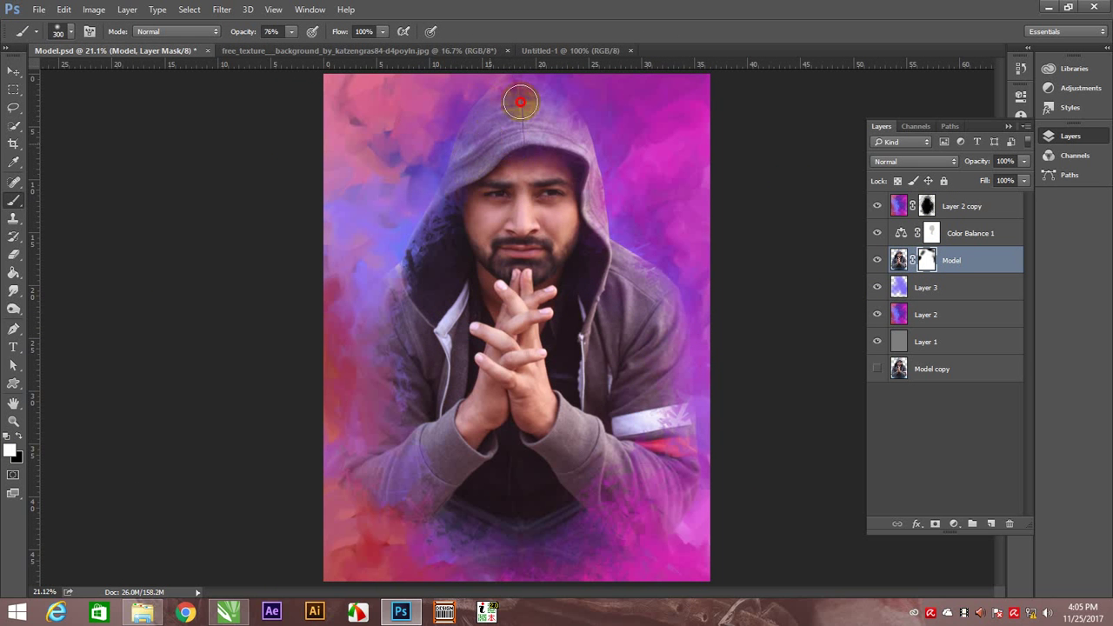
pyautogui.press('v')
pyautogui.click(787, 299)
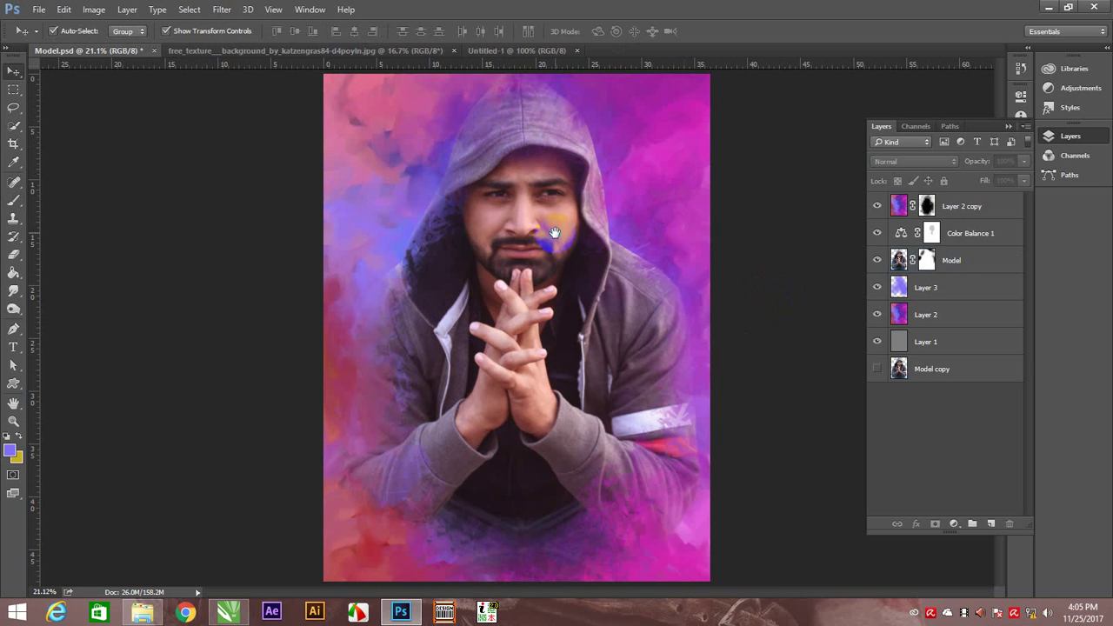
pyautogui.press('z')
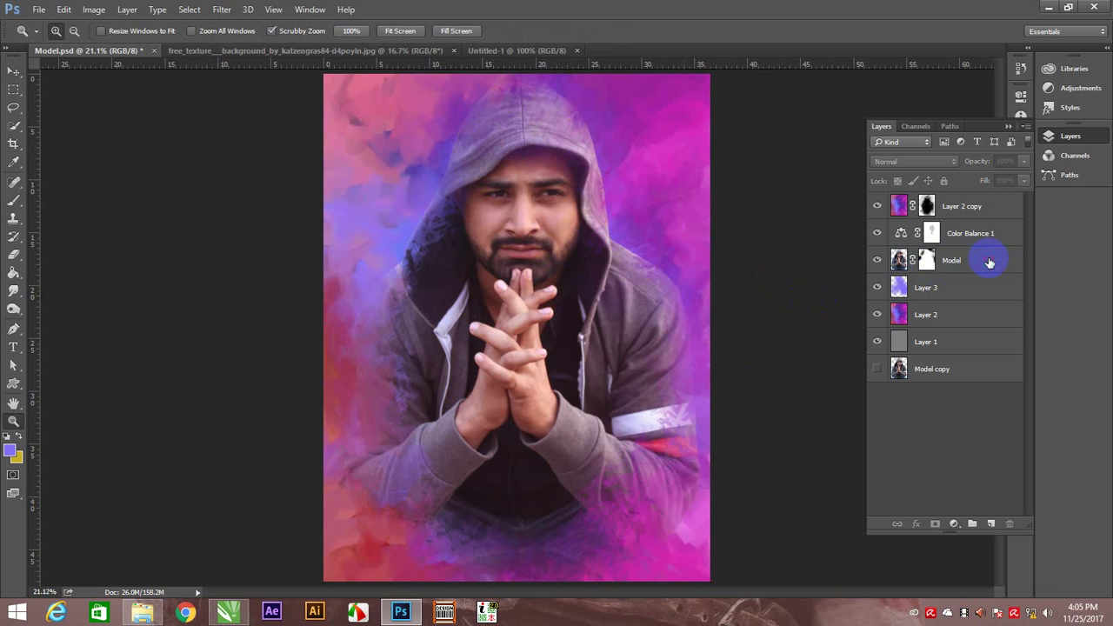
pyautogui.click(990, 263)
# - Add Layer 4 filled with 50% gray, clipped to Model, in Overlay blend mode
pyautogui.click(991, 523)
pyautogui.hotkey('shift', 'F5')
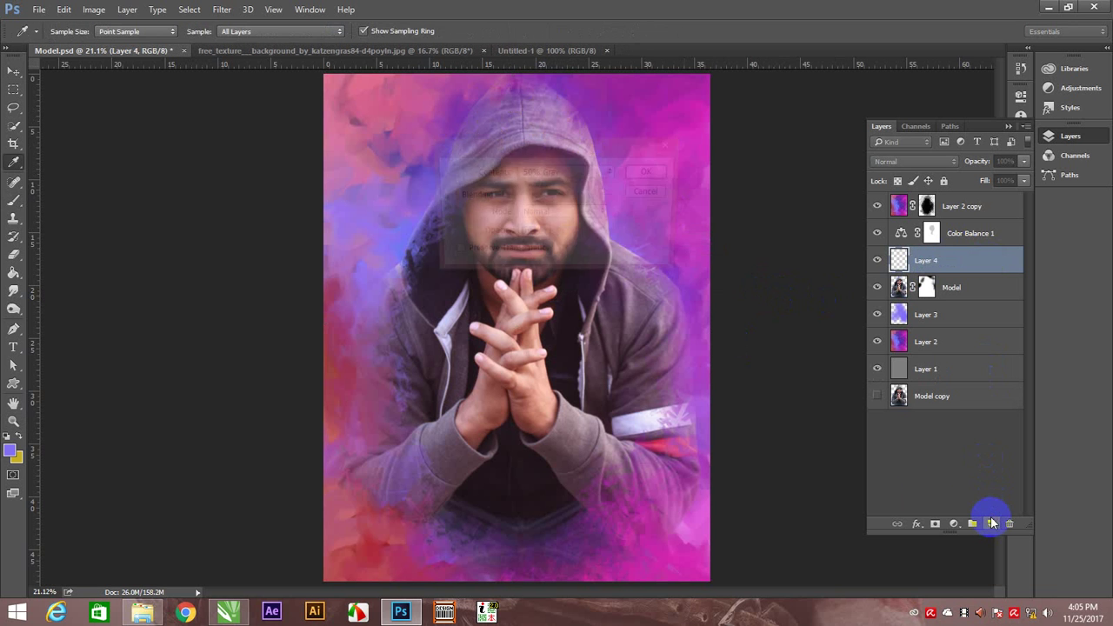
pyautogui.click(652, 168)
pyautogui.rightClick(947, 258)
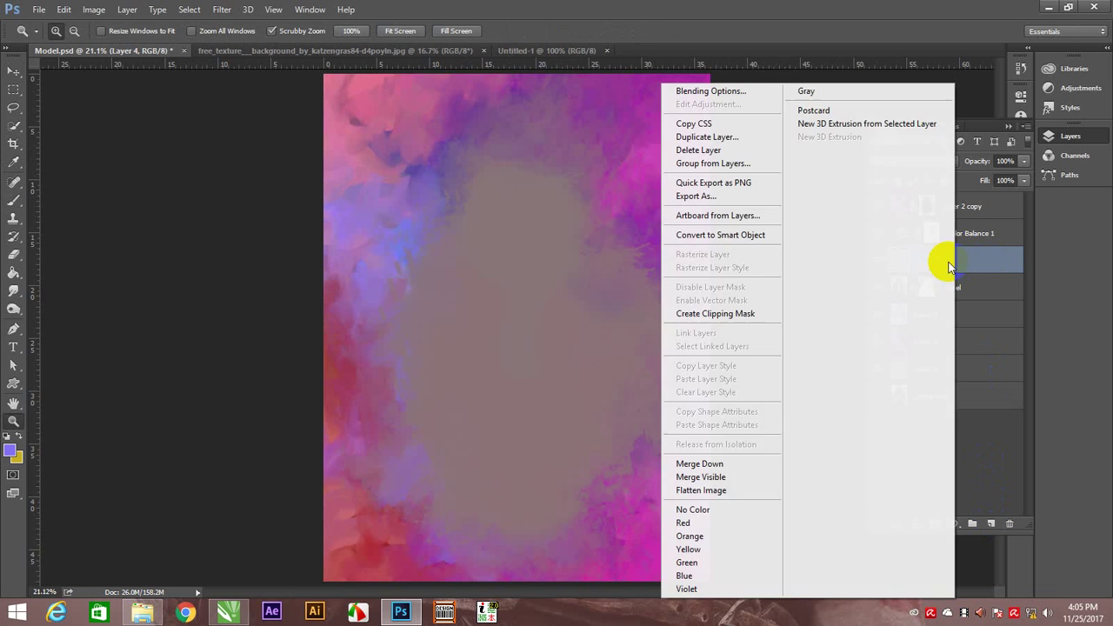
pyautogui.click(740, 314)
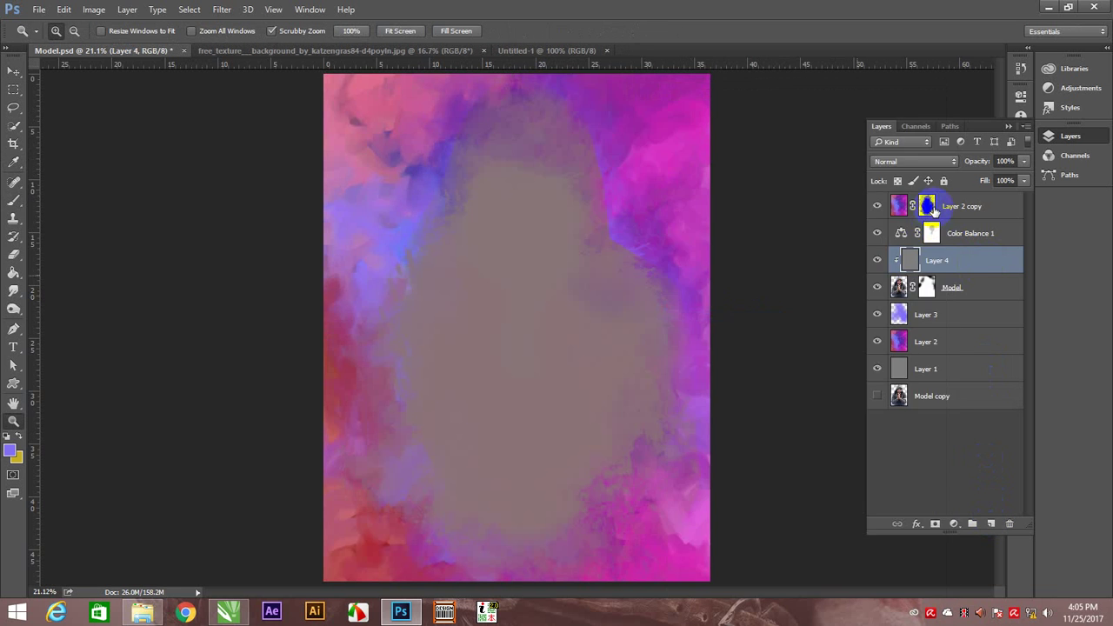
pyautogui.click(936, 163)
pyautogui.click(902, 302)
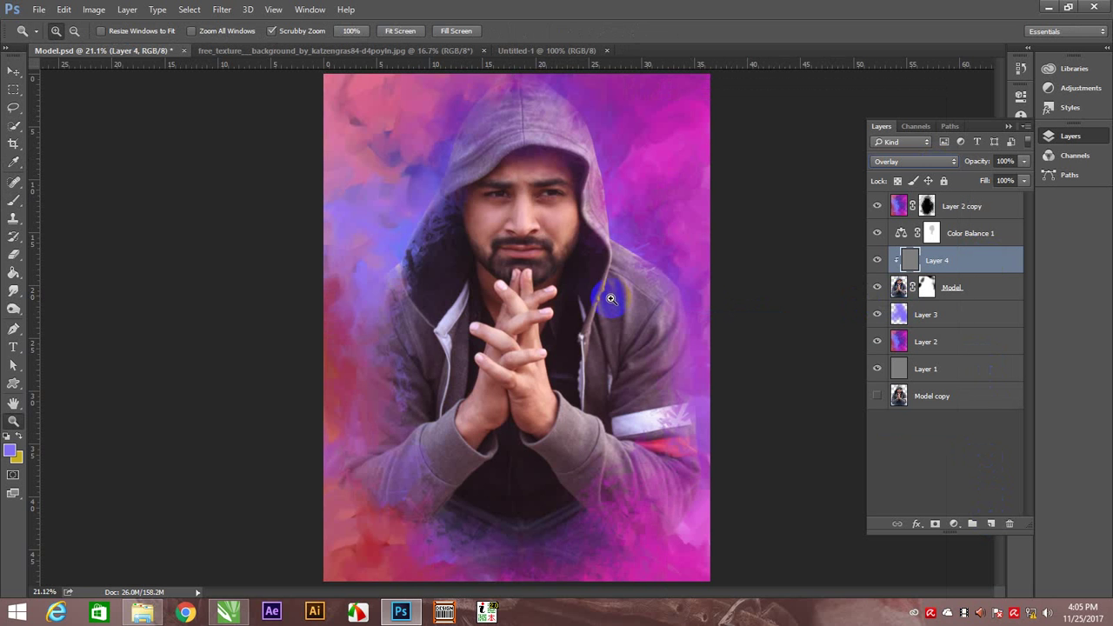
# - Dodge the eyebrows, moustache and lips on Layer 4
pyautogui.moveTo(594, 206)
pyautogui.mouseDown()
pyautogui.moveTo(634, 256)
pyautogui.moveTo(597, 245)
pyautogui.mouseUp()
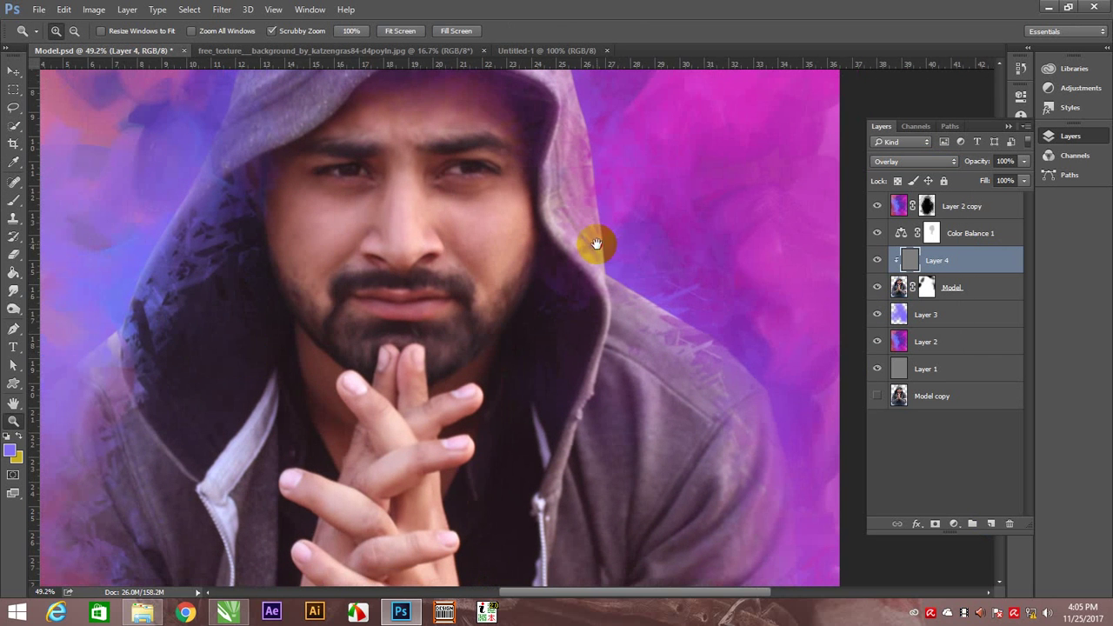
pyautogui.click(13, 309)
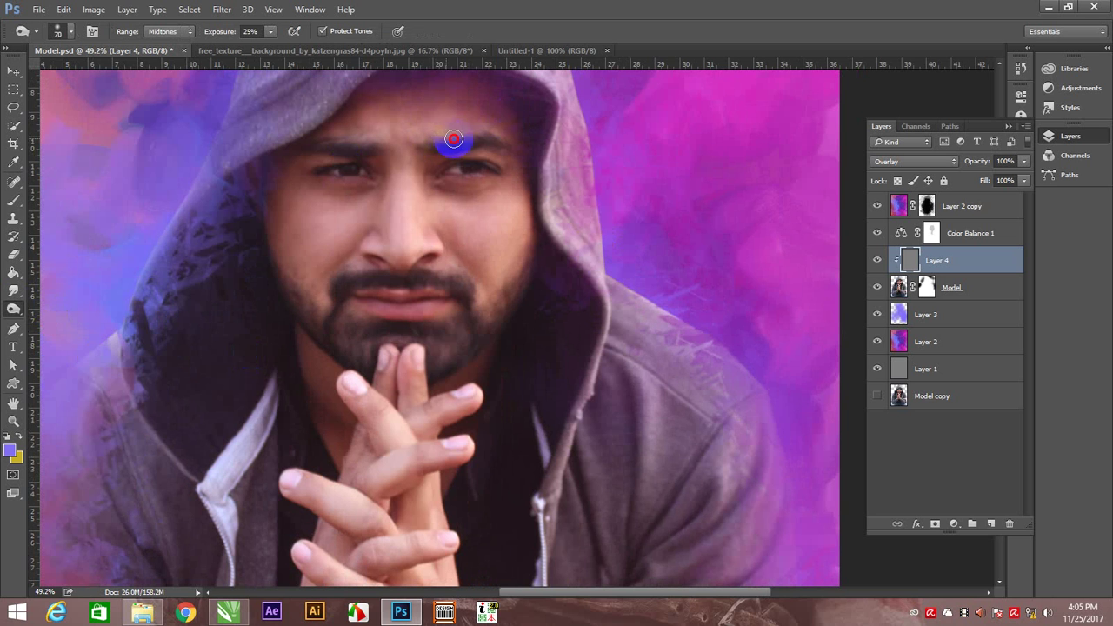
pyautogui.click(492, 137)
pyautogui.moveTo(357, 150); pyautogui.dragTo(294, 157)
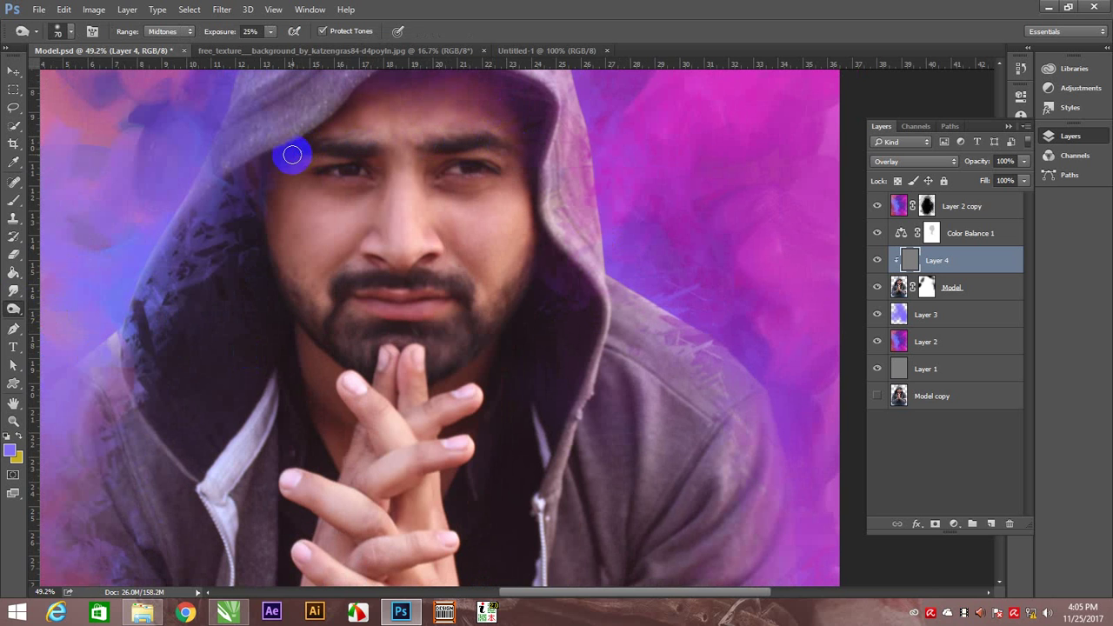
pyautogui.moveTo(435, 275)
pyautogui.mouseDown()
pyautogui.moveTo(361, 280)
pyautogui.moveTo(418, 279)
pyautogui.moveTo(462, 294)
pyautogui.mouseUp()
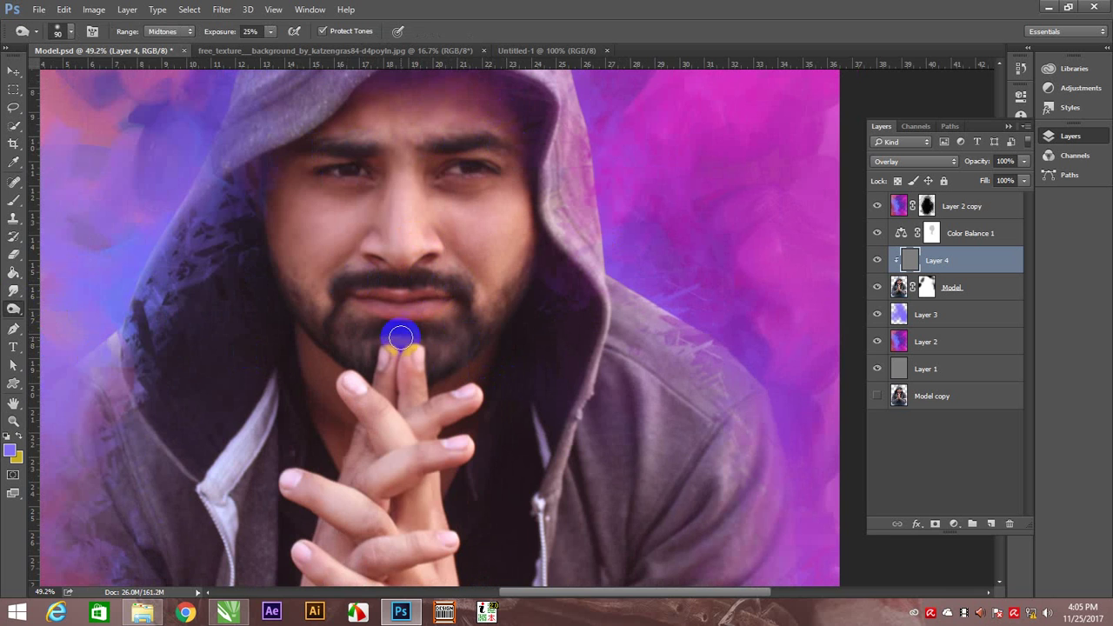
pyautogui.press('z')
pyautogui.moveTo(414, 325)
pyautogui.mouseDown()
pyautogui.moveTo(457, 366)
pyautogui.moveTo(474, 365)
pyautogui.mouseUp()
pyautogui.click(14, 309)
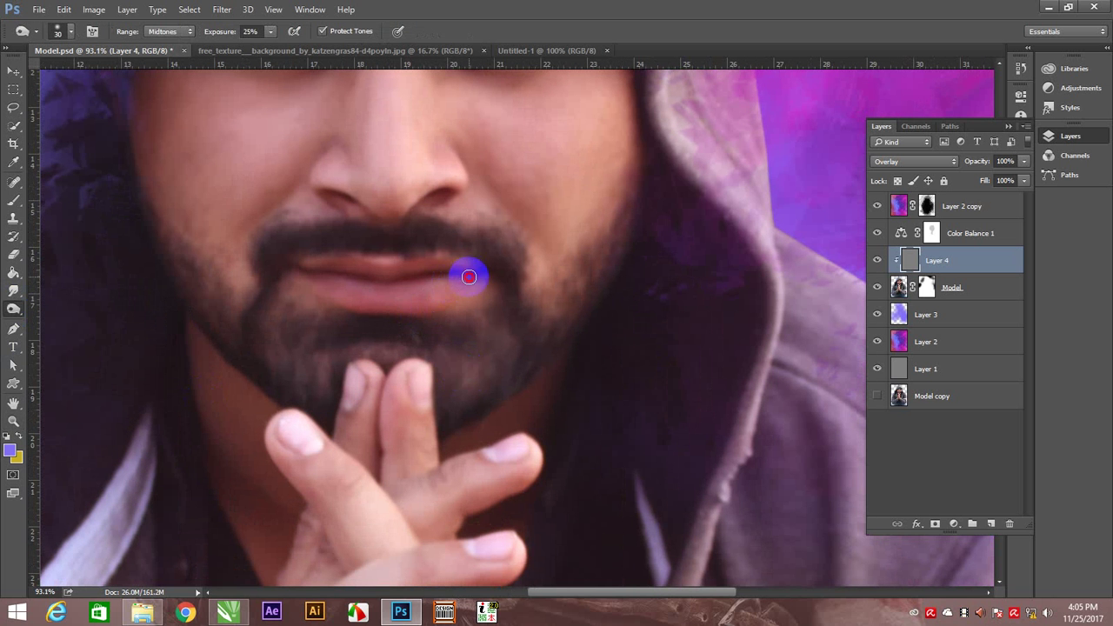
pyautogui.moveTo(469, 277); pyautogui.dragTo(359, 287)
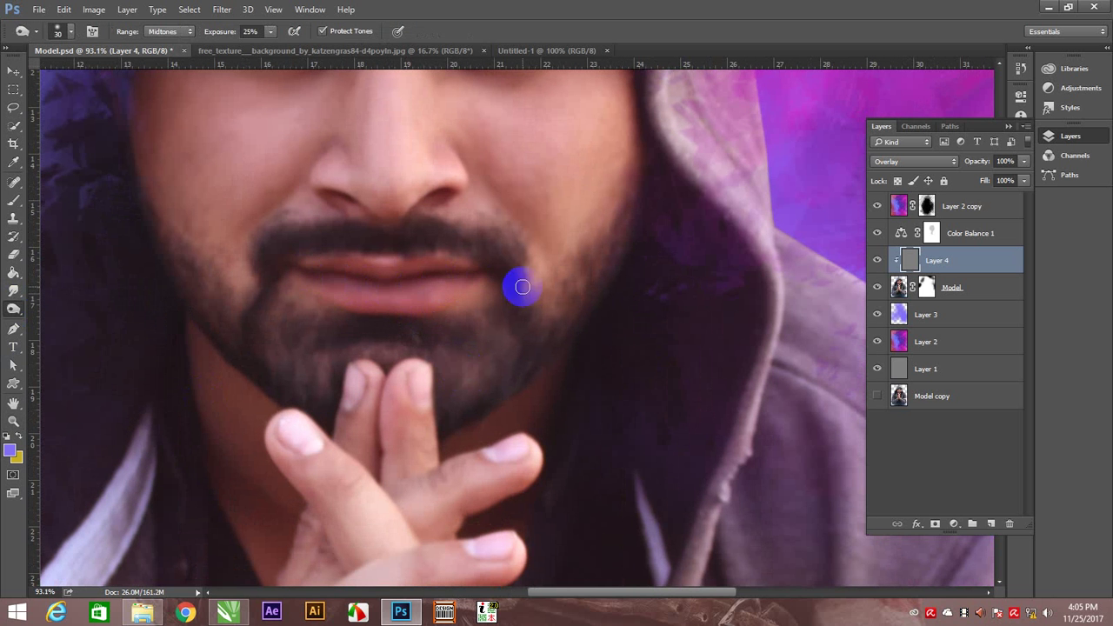
# - Enlarge the dodge brush to 80 and lighten the hood seam and top of the hood
pyautogui.press(']')
pyautogui.press(']')
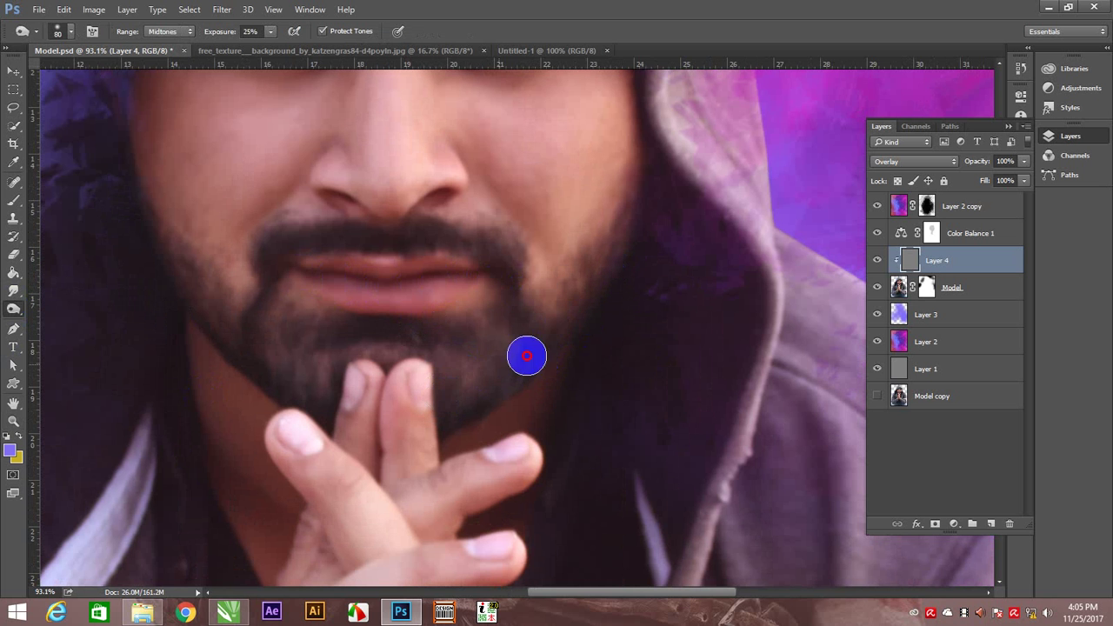
pyautogui.press(']')
pyautogui.press(']')
pyautogui.press(']')
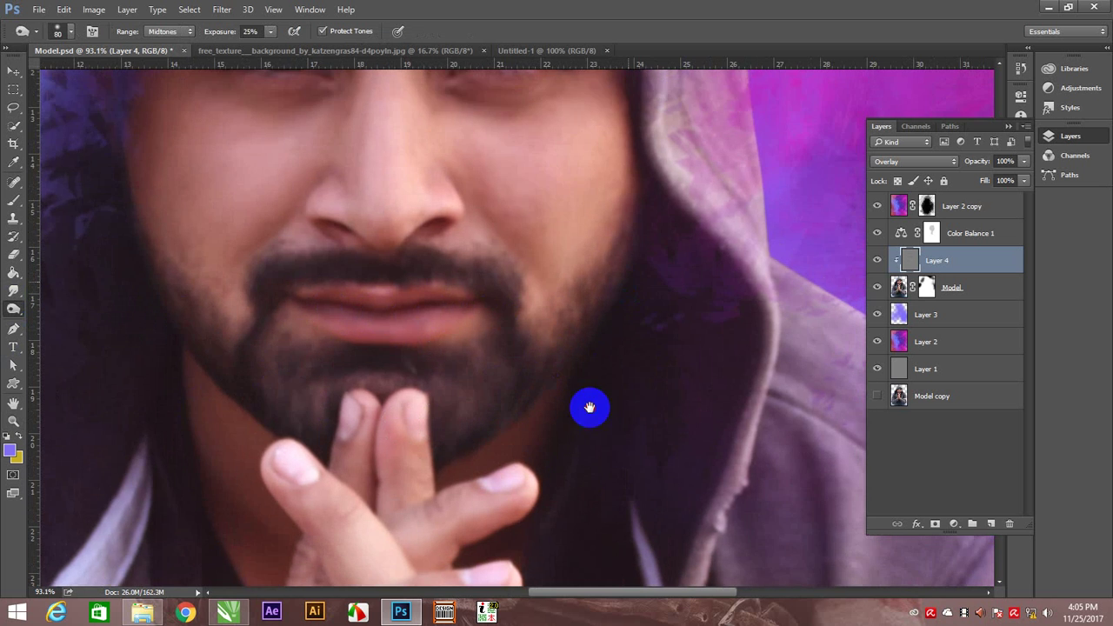
pyautogui.scroll(5, 557, 313)
pyautogui.moveTo(527, 229); pyautogui.dragTo(616, 356)
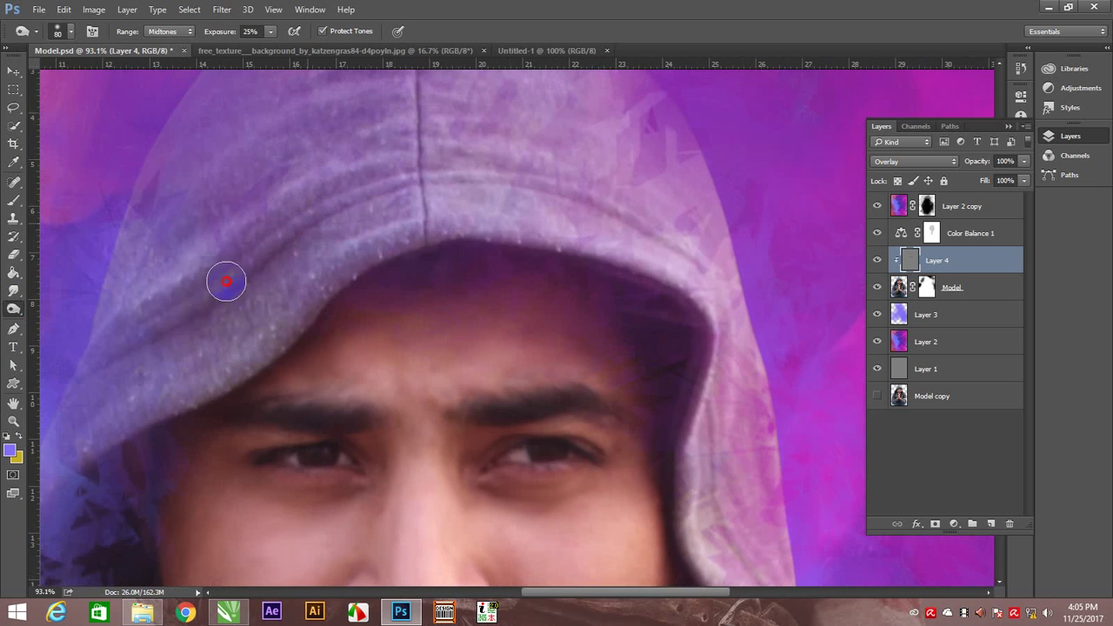
pyautogui.moveTo(420, 154); pyautogui.dragTo(403, 343)
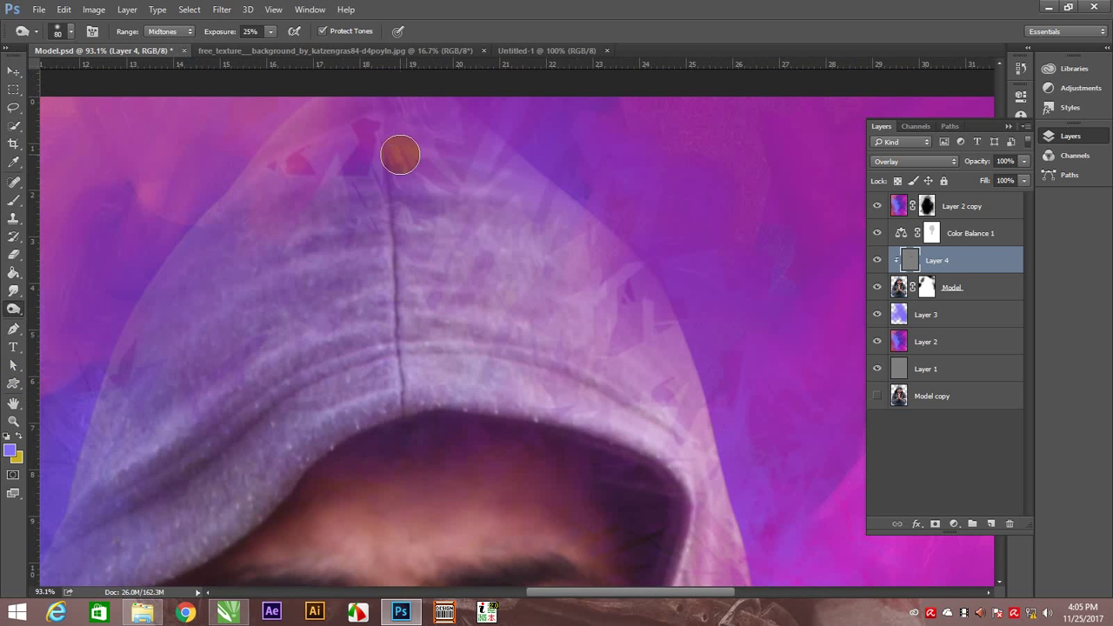
pyautogui.moveTo(400, 154); pyautogui.dragTo(399, 184)
pyautogui.moveTo(406, 326); pyautogui.dragTo(382, 274)
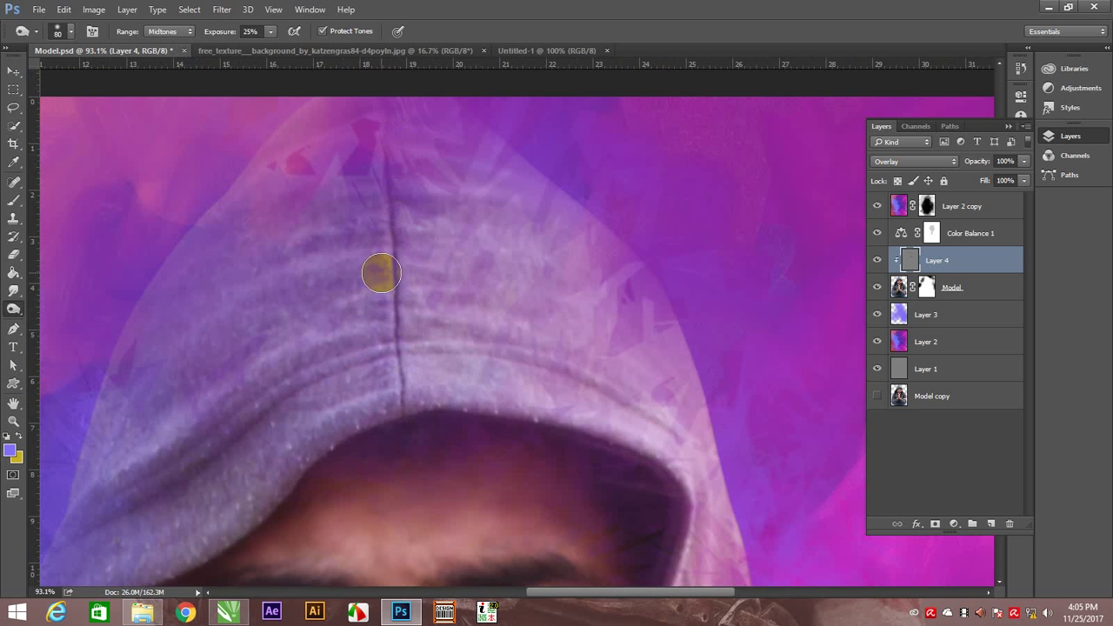
pyautogui.moveTo(309, 247)
pyautogui.mouseDown()
pyautogui.moveTo(557, 204)
pyautogui.moveTo(484, 169)
pyautogui.moveTo(427, 171)
pyautogui.moveTo(445, 290)
pyautogui.moveTo(609, 322)
pyautogui.moveTo(667, 380)
pyautogui.moveTo(567, 149)
pyautogui.moveTo(528, 201)
pyautogui.moveTo(509, 154)
pyautogui.mouseUp()
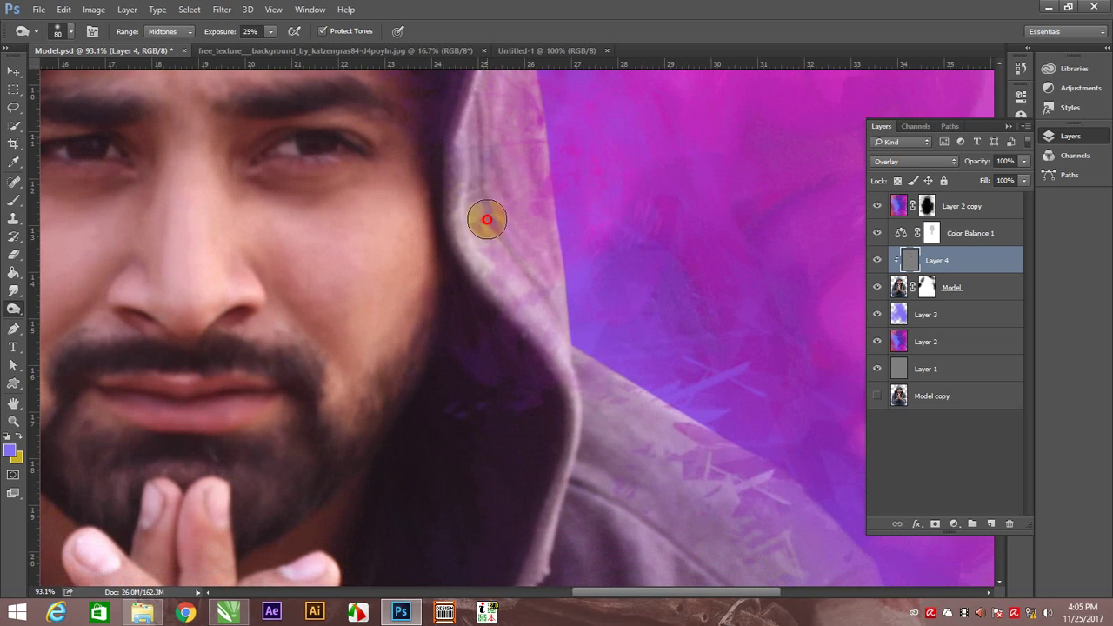
# - Dodge the hood's shoulder and the hoodie folds across the chest
pyautogui.scroll(-4, 551, 245)
pyautogui.hscroll(1, 551, 245)
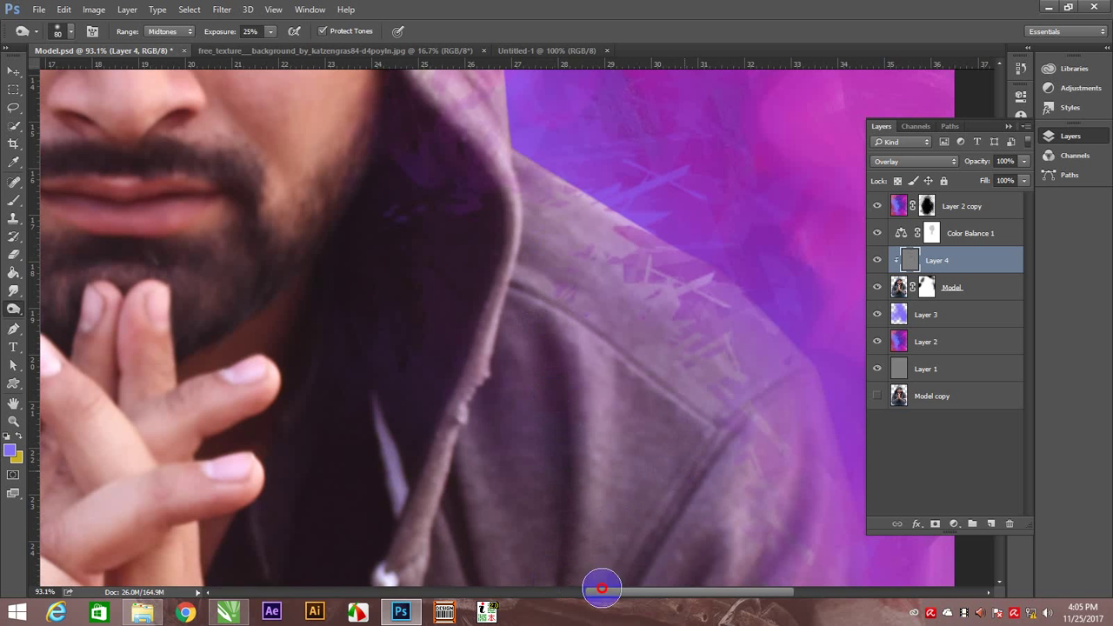
pyautogui.moveTo(596, 592); pyautogui.dragTo(741, 410)
pyautogui.click(594, 297)
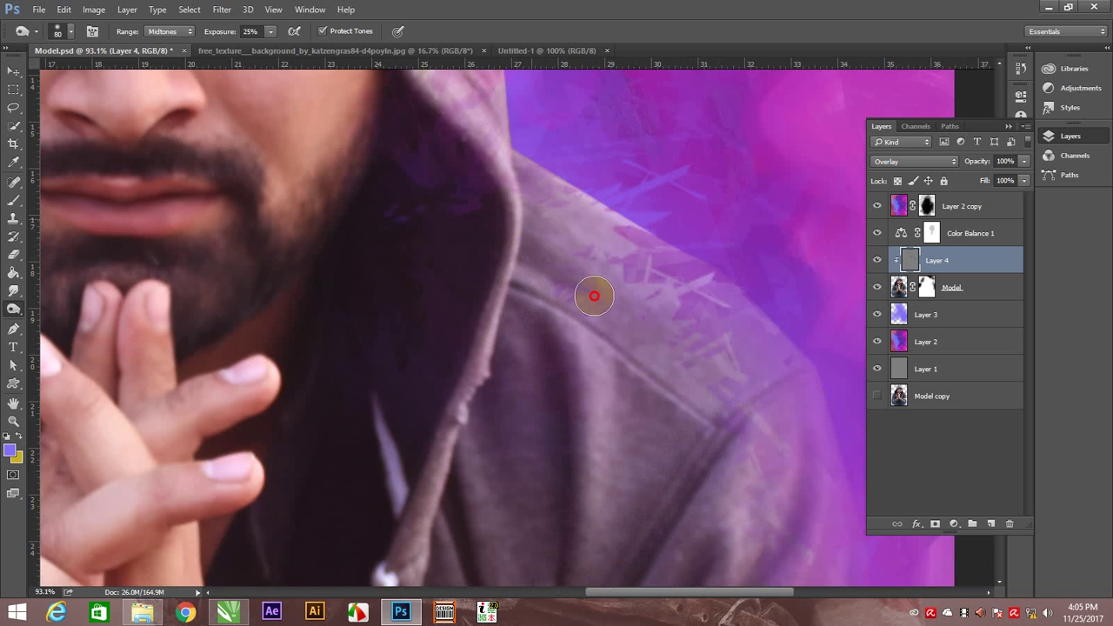
pyautogui.moveTo(623, 390); pyautogui.dragTo(612, 301)
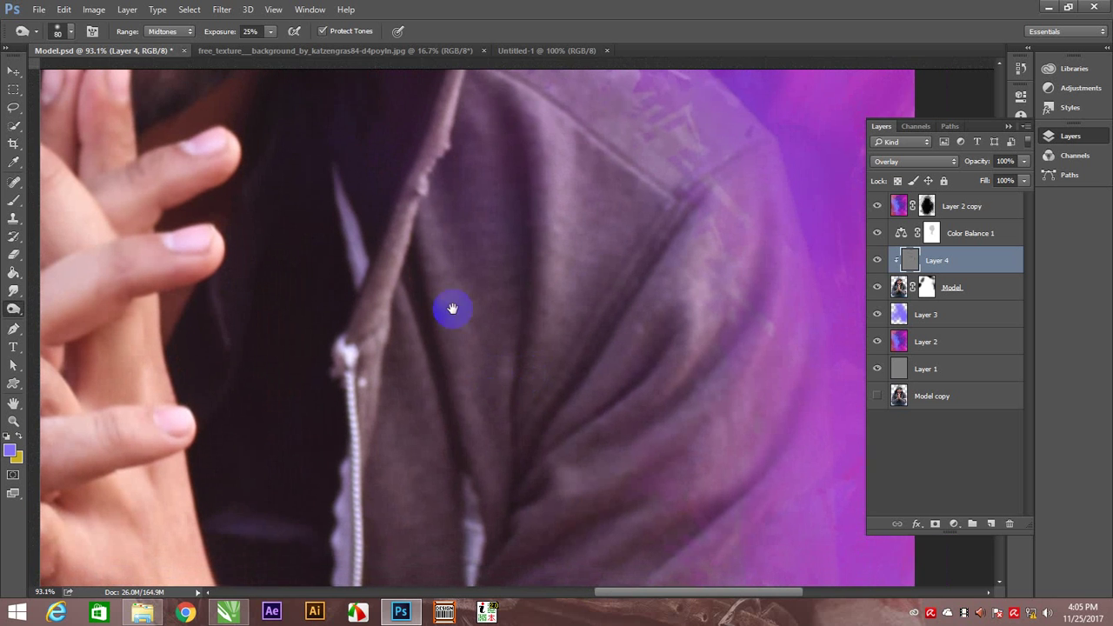
pyautogui.click(461, 445)
pyautogui.moveTo(461, 444); pyautogui.dragTo(674, 412)
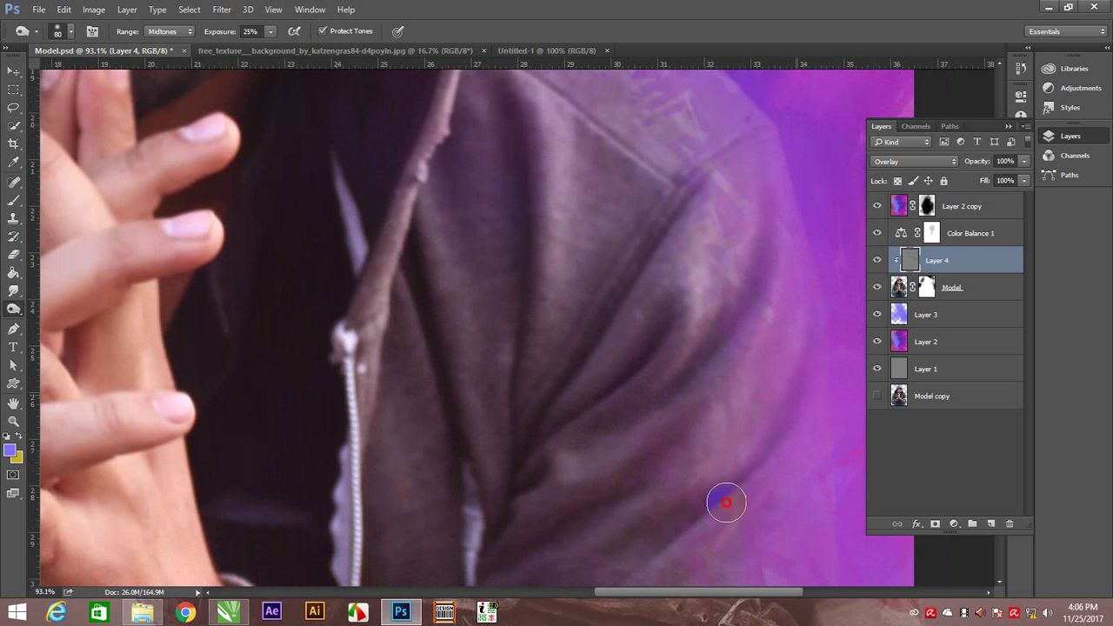
pyautogui.moveTo(674, 411); pyautogui.dragTo(594, 390)
pyautogui.press(']')
pyautogui.press(']')
pyautogui.press(']')
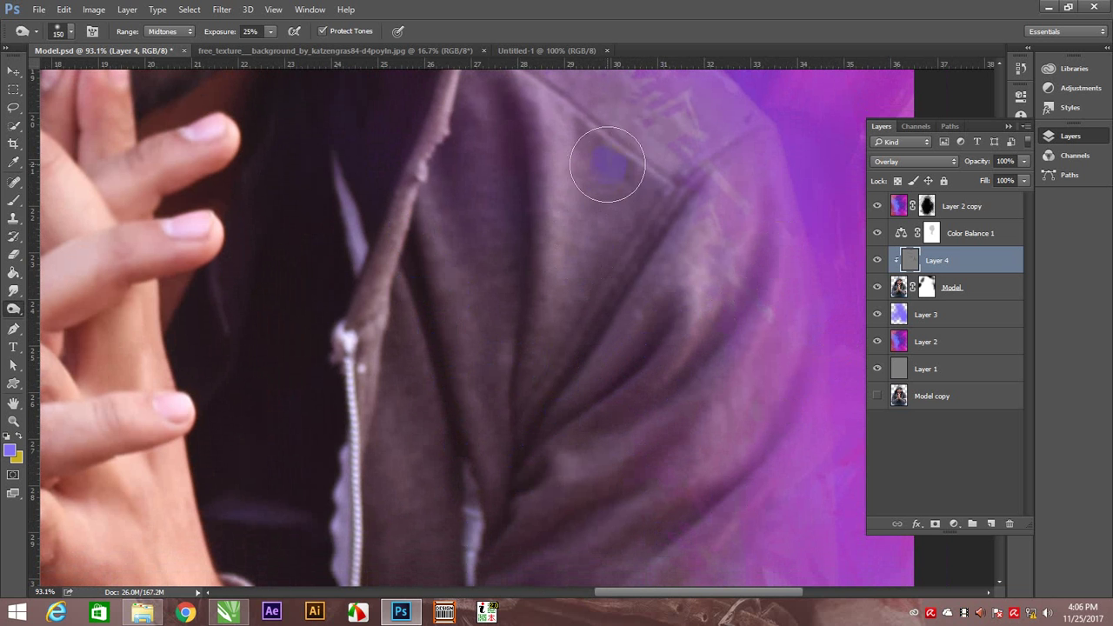
pyautogui.moveTo(607, 164)
pyautogui.mouseDown()
pyautogui.moveTo(632, 216)
pyautogui.moveTo(625, 275)
pyautogui.mouseUp()
pyautogui.scroll(-2, 624, 274)
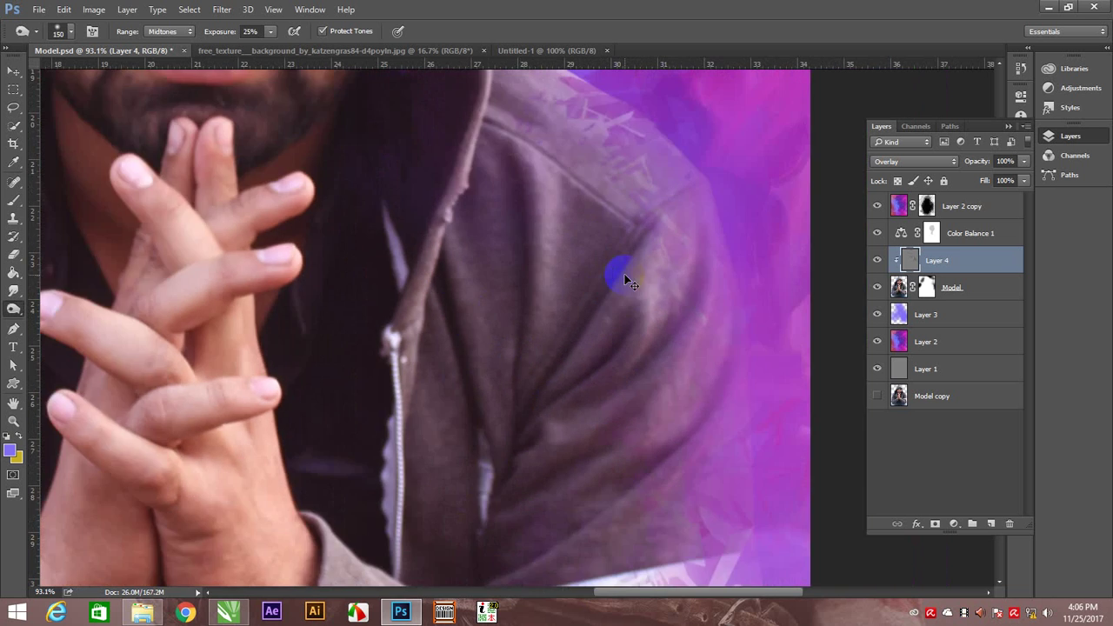
pyautogui.scroll(-1, 625, 274)
pyautogui.moveTo(323, 372); pyautogui.dragTo(328, 413)
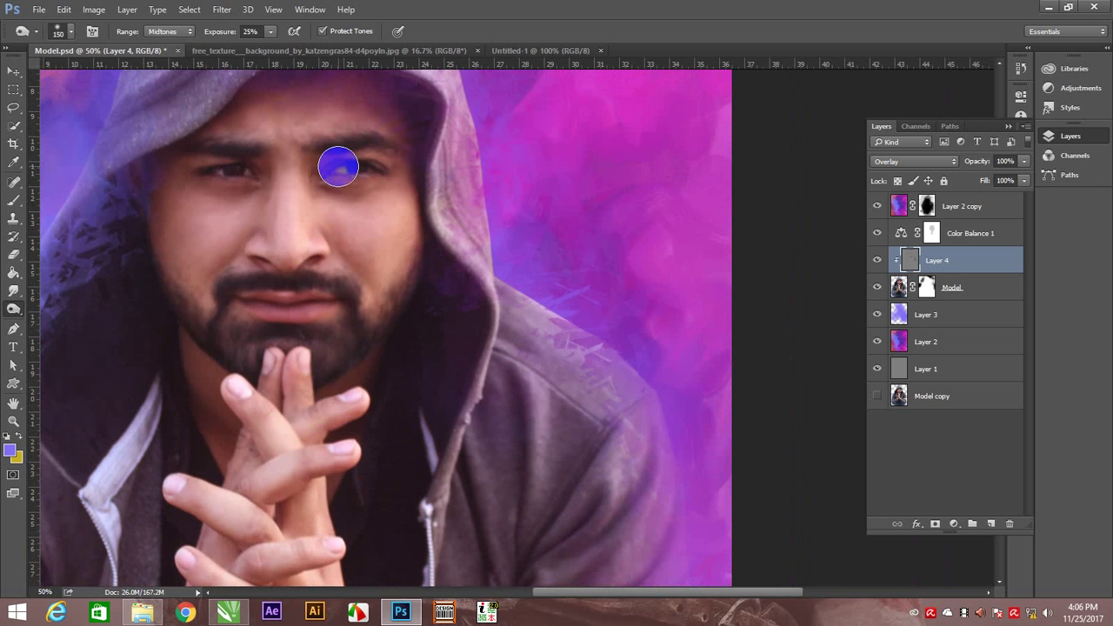
# - Dodge the wrist and fingers of the clasped hands
pyautogui.press('[')
pyautogui.press('[')
pyautogui.press('[')
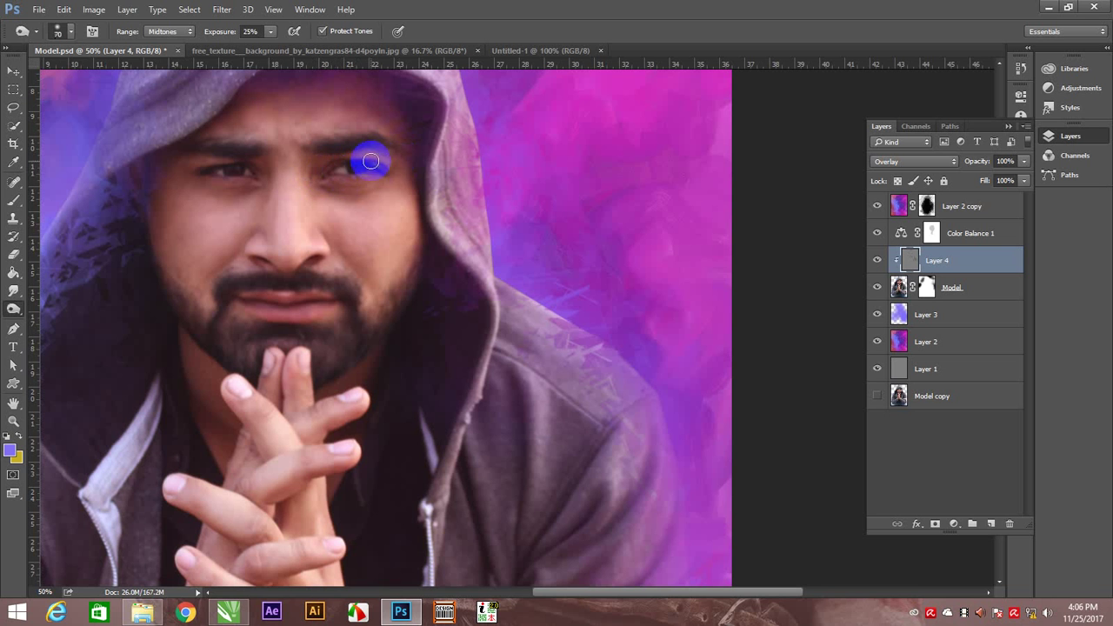
pyautogui.press(']')
pyautogui.press(']')
pyautogui.press(']')
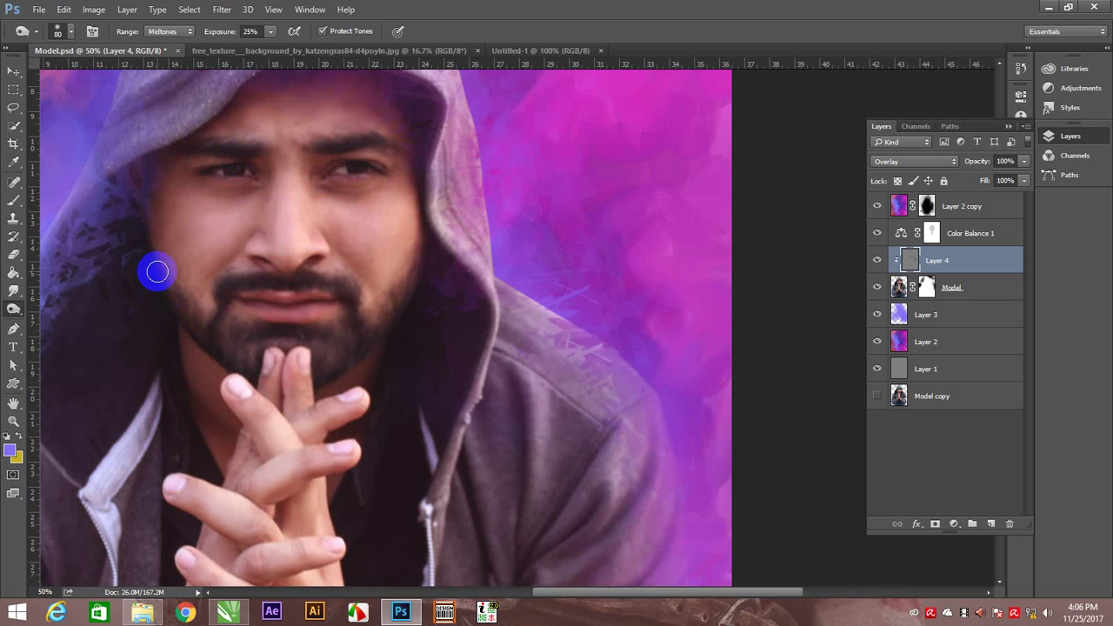
pyautogui.press(']')
pyautogui.press(']')
pyautogui.press(']')
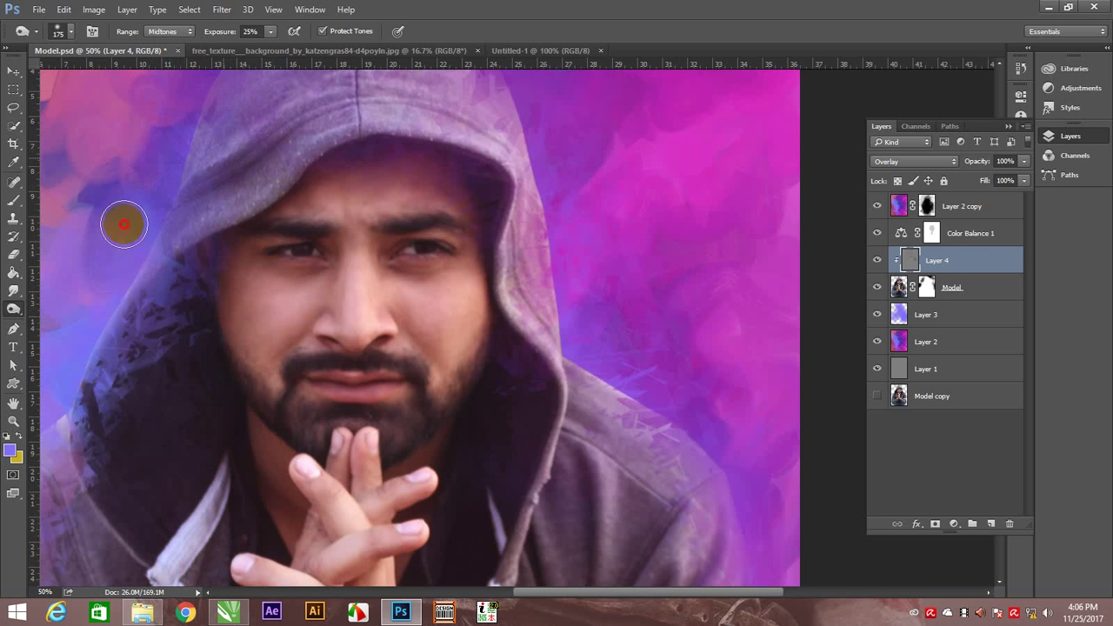
pyautogui.moveTo(262, 446); pyautogui.dragTo(281, 194)
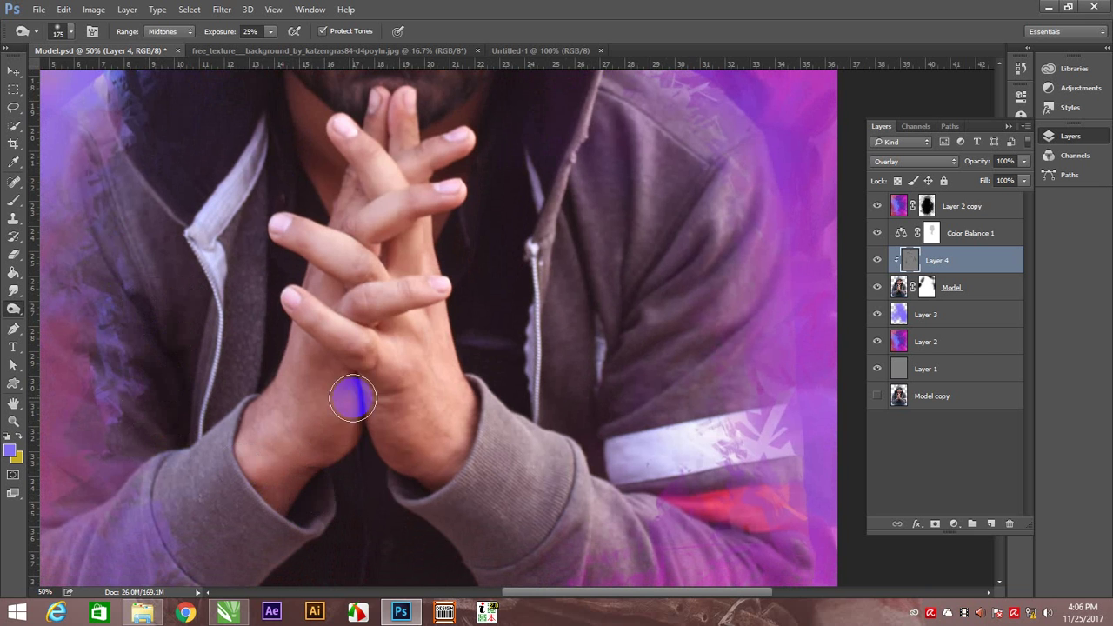
pyautogui.moveTo(329, 485); pyautogui.dragTo(360, 437)
pyautogui.moveTo(387, 257)
pyautogui.mouseDown()
pyautogui.moveTo(385, 286)
pyautogui.moveTo(387, 161)
pyautogui.mouseUp()
pyautogui.moveTo(384, 108)
pyautogui.mouseDown()
pyautogui.moveTo(430, 174)
pyautogui.moveTo(393, 241)
pyautogui.moveTo(318, 179)
pyautogui.moveTo(310, 216)
pyautogui.mouseUp()
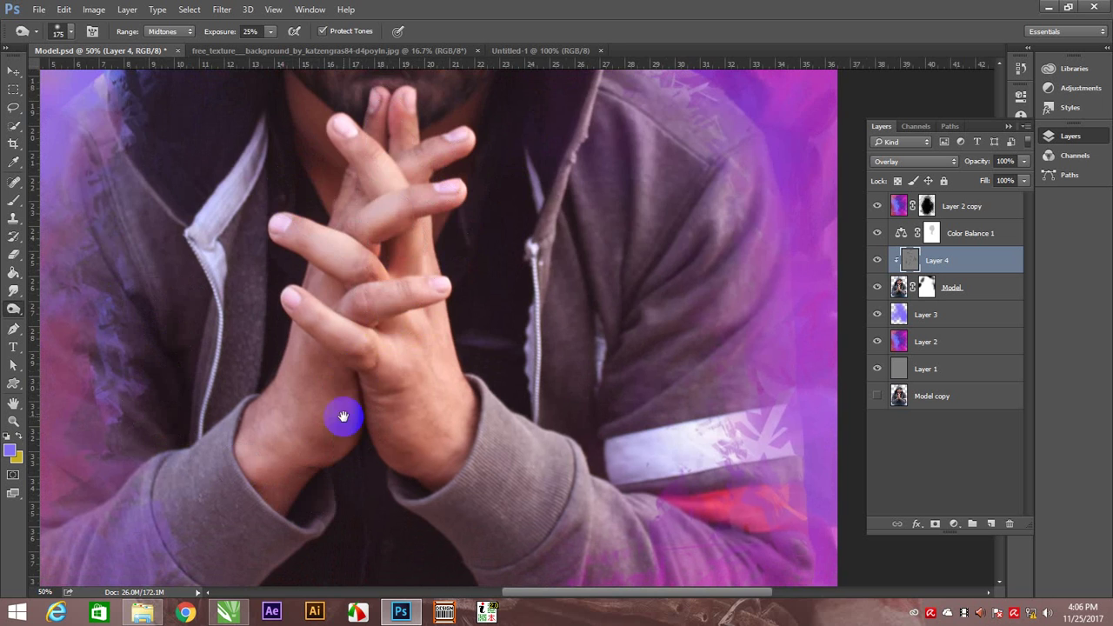
# - Dodge the sleeves and dark lower shirt, then zoom out to check the portrait
pyautogui.moveTo(344, 417); pyautogui.dragTo(323, 205)
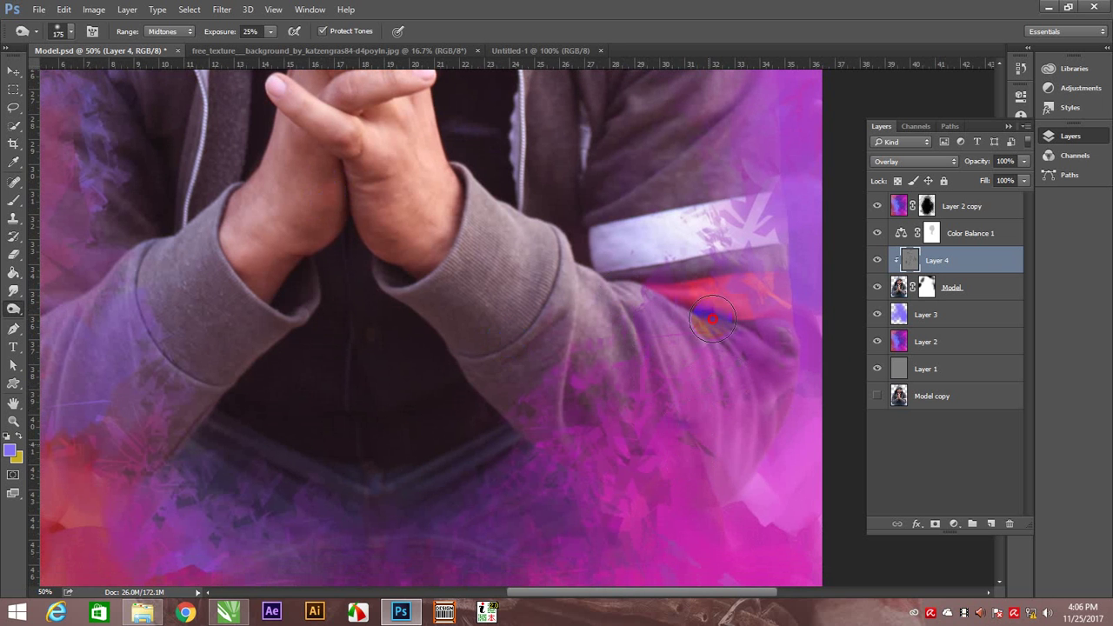
pyautogui.moveTo(712, 320); pyautogui.dragTo(763, 430)
pyautogui.moveTo(278, 466); pyautogui.dragTo(255, 464)
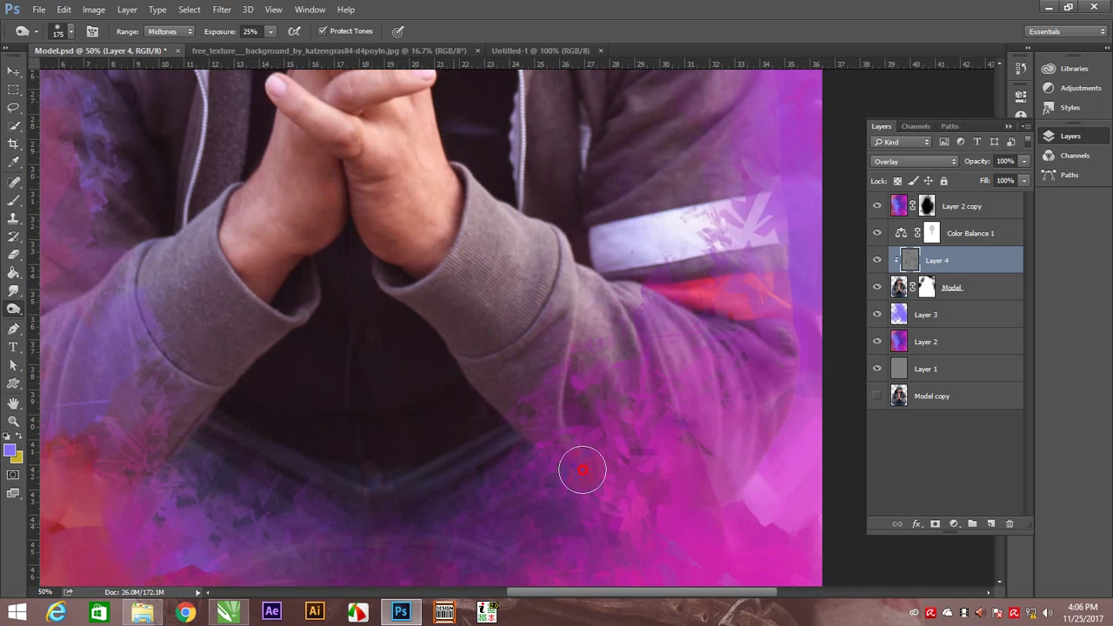
pyautogui.moveTo(533, 474)
pyautogui.mouseDown()
pyautogui.moveTo(462, 465)
pyautogui.moveTo(385, 430)
pyautogui.moveTo(318, 351)
pyautogui.mouseUp()
pyautogui.moveTo(144, 418); pyautogui.dragTo(356, 427)
pyautogui.moveTo(221, 321)
pyautogui.mouseDown()
pyautogui.moveTo(107, 380)
pyautogui.moveTo(480, 298)
pyautogui.moveTo(516, 329)
pyautogui.mouseUp()
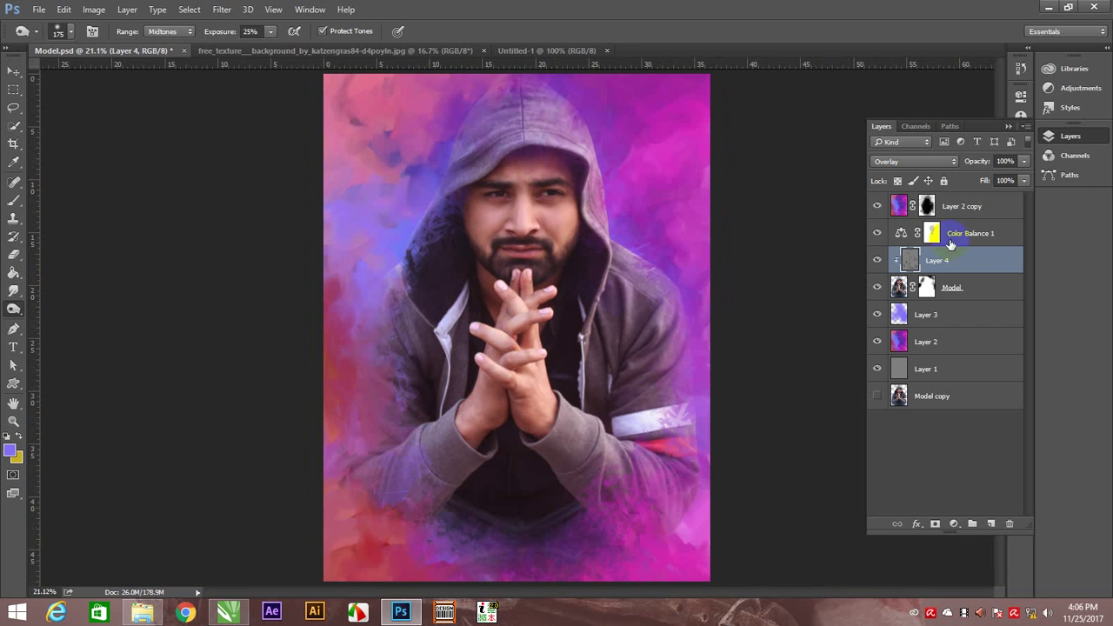
# - Dodge the right cheek and nose bridge at 17% exposure
pyautogui.moveTo(13, 309); pyautogui.dragTo(43, 320)
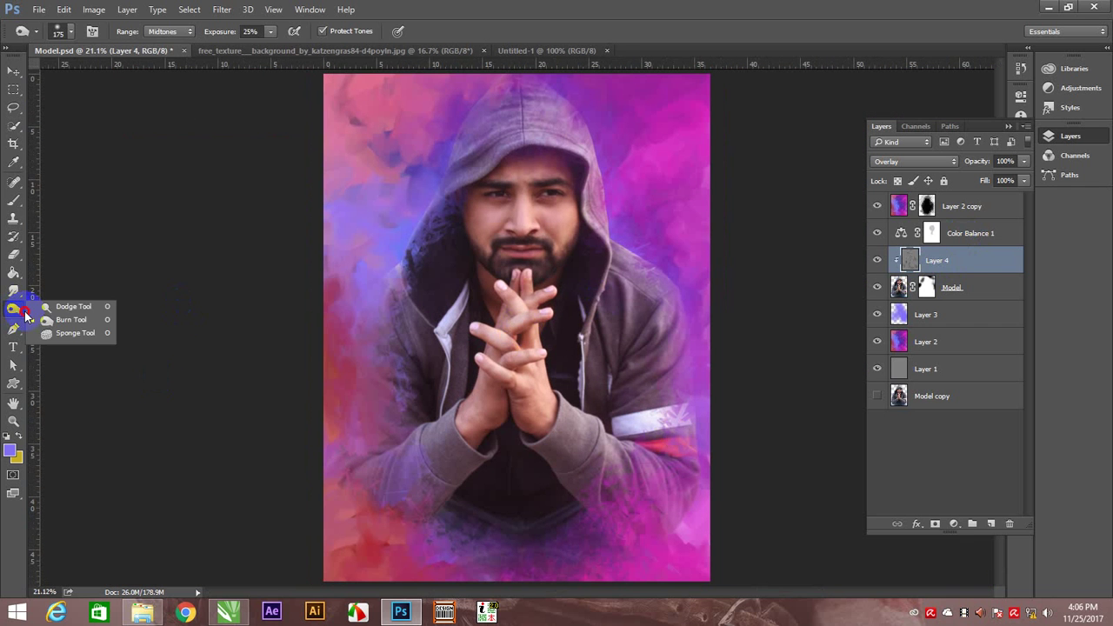
pyautogui.press('z')
pyautogui.moveTo(576, 228); pyautogui.dragTo(614, 268)
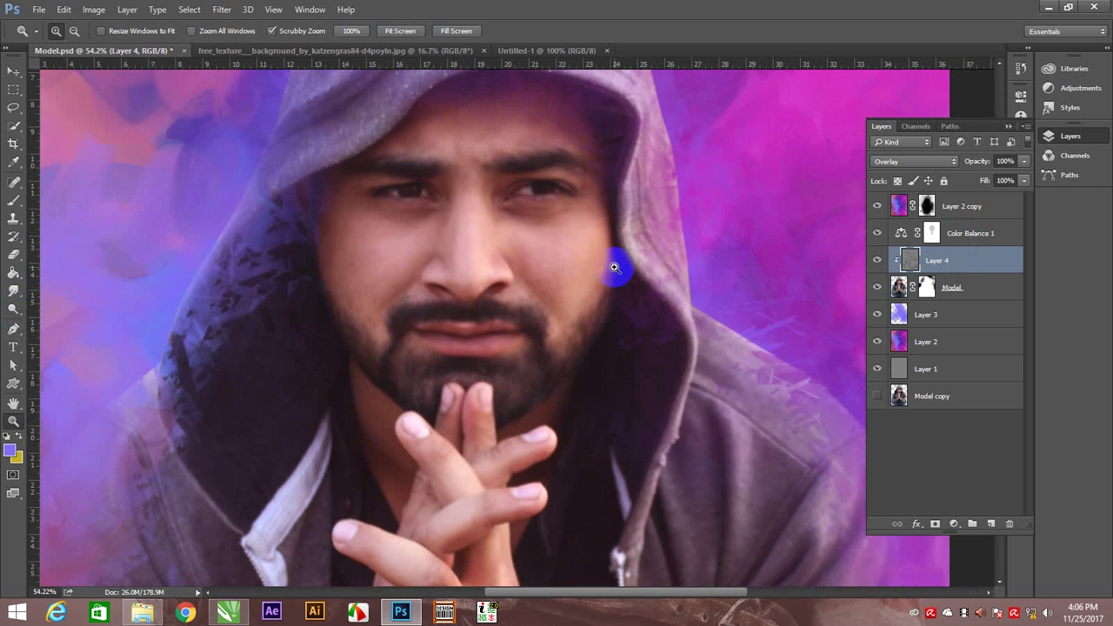
pyautogui.press('o')
pyautogui.click(572, 242)
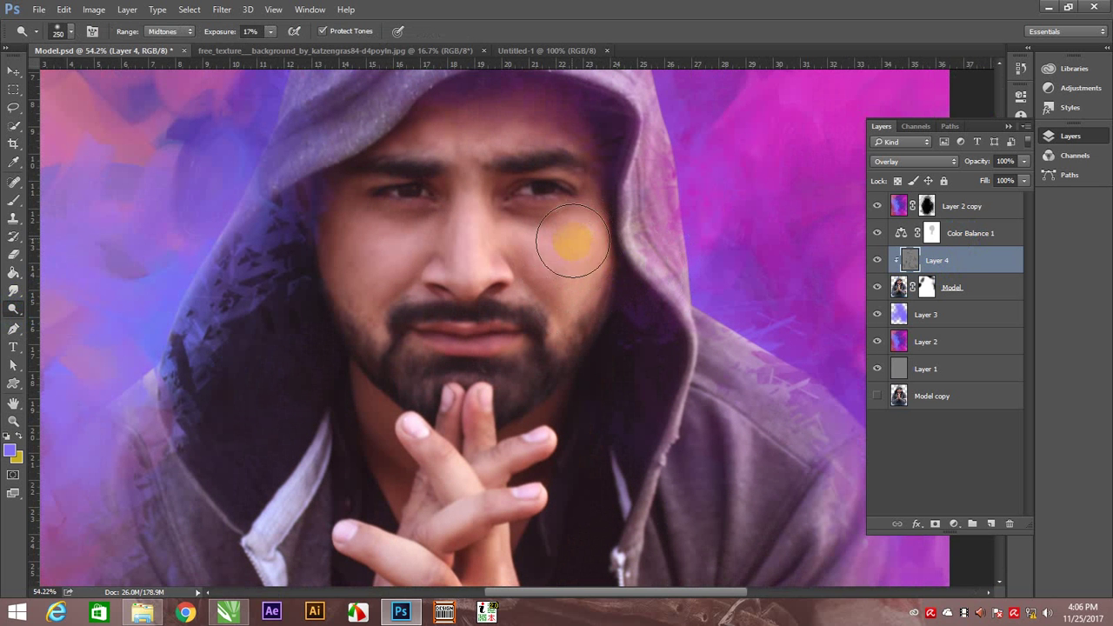
pyautogui.moveTo(568, 234); pyautogui.dragTo(626, 338)
pyautogui.click(417, 255)
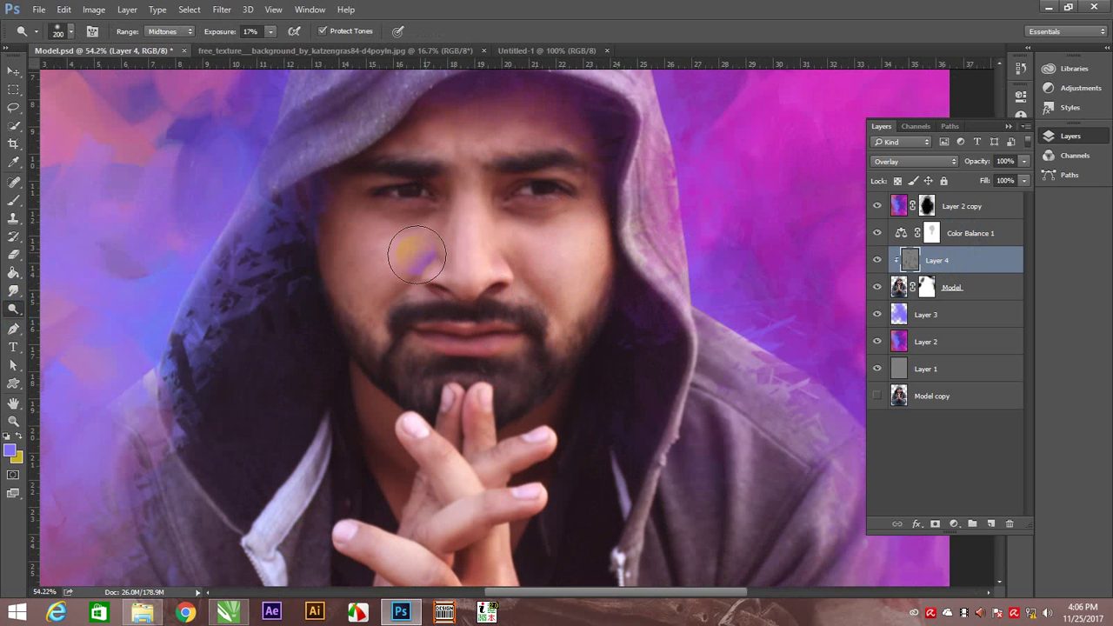
pyautogui.moveTo(456, 240); pyautogui.dragTo(467, 283)
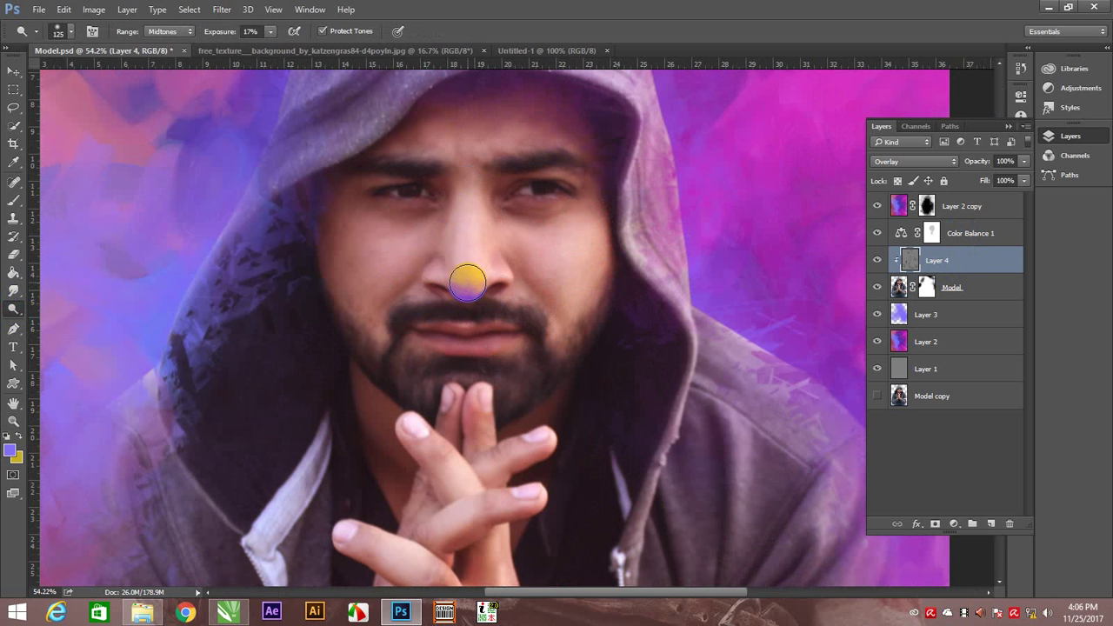
# - Lighten the moustache, chin-to-forehead area and between the eyebrows with a larger brush
pyautogui.moveTo(498, 344); pyautogui.dragTo(409, 310)
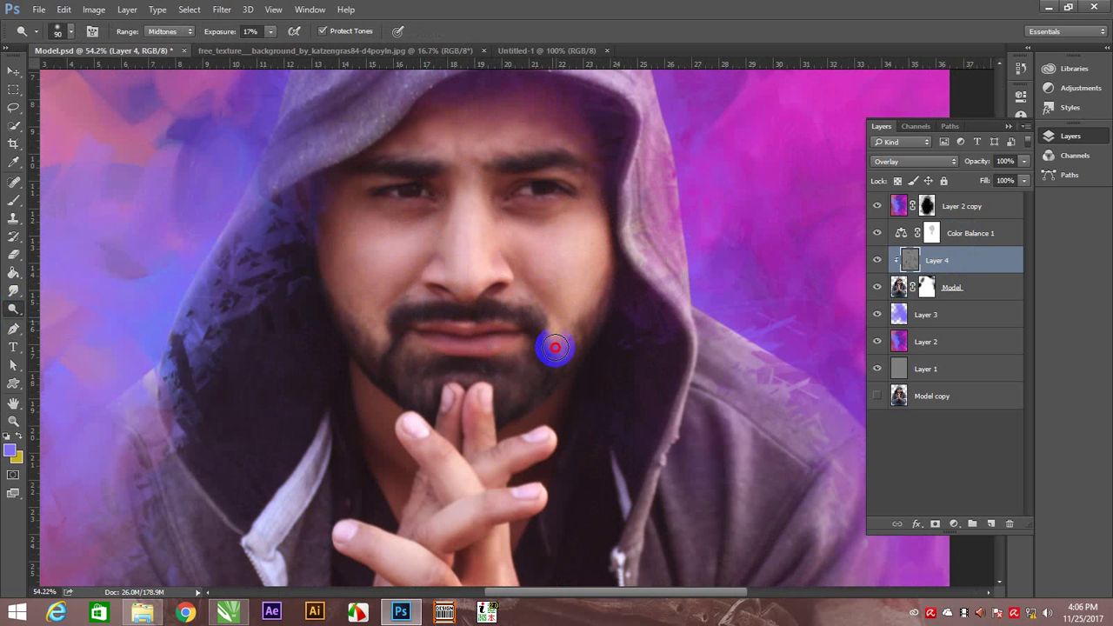
pyautogui.moveTo(584, 392); pyautogui.dragTo(514, 176)
pyautogui.press(']')
pyautogui.press(']')
pyautogui.press(']')
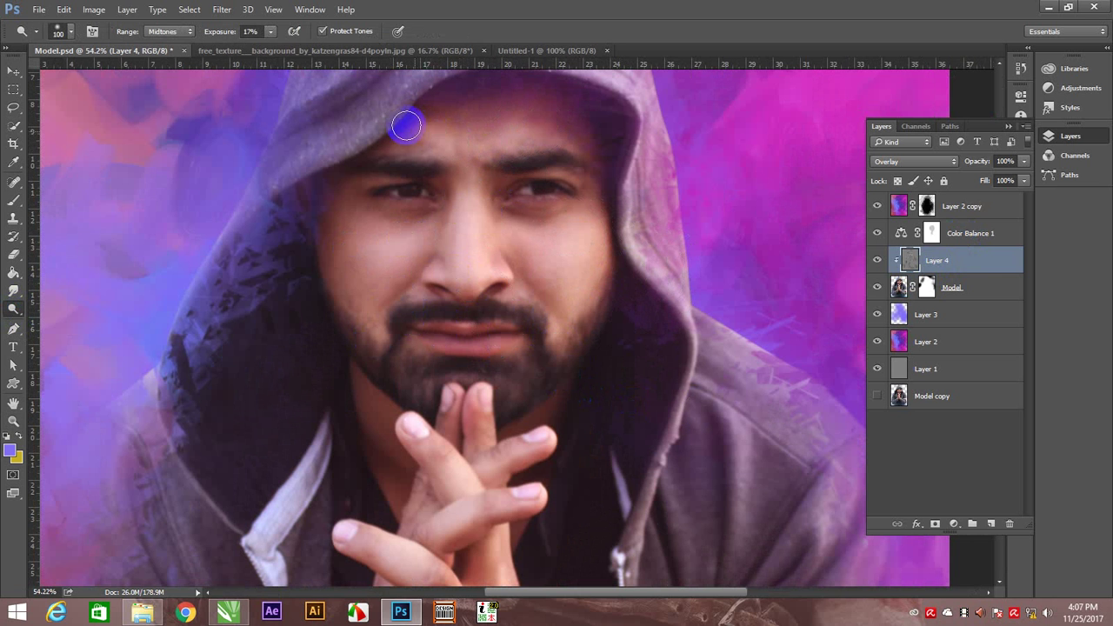
pyautogui.moveTo(587, 238); pyautogui.dragTo(473, 166)
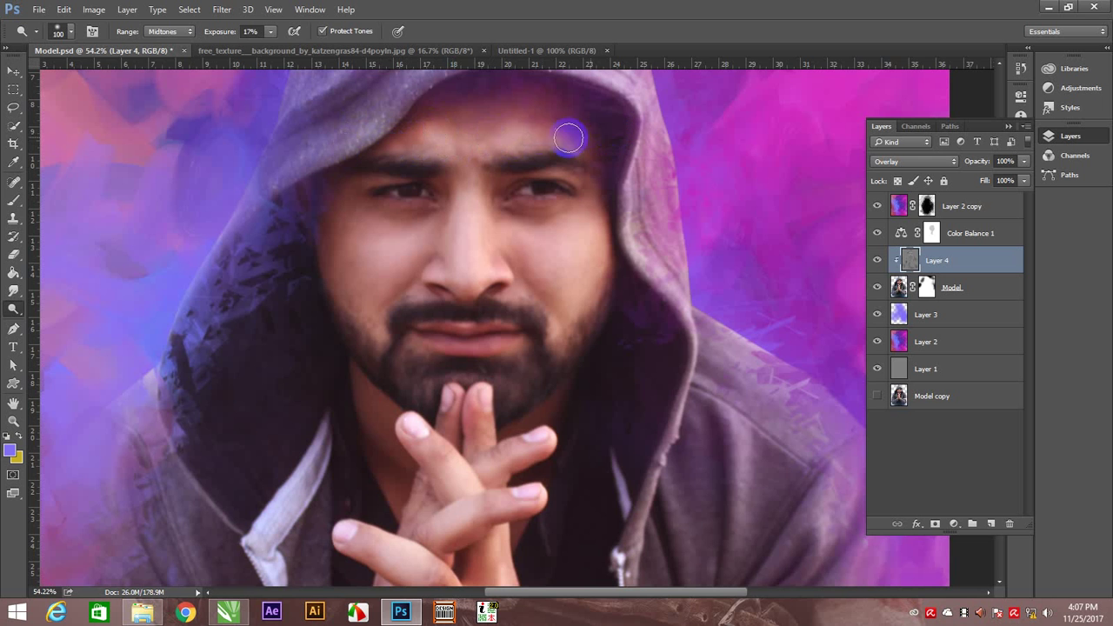
pyautogui.scroll(3, 539, 323)
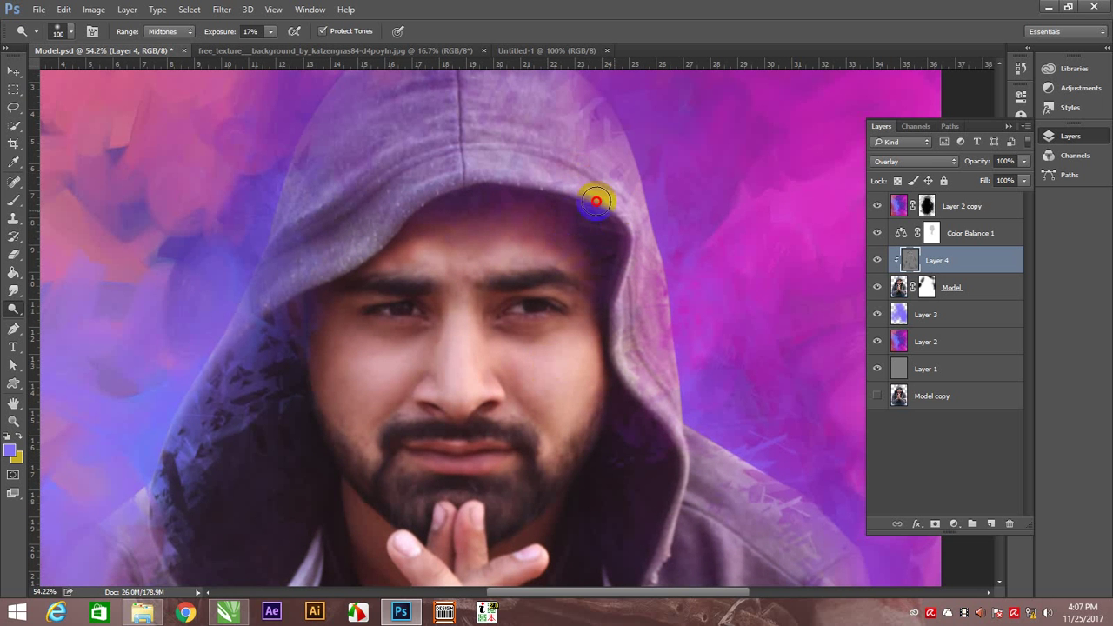
pyautogui.moveTo(597, 194)
pyautogui.mouseDown()
pyautogui.moveTo(574, 191)
pyautogui.moveTo(636, 220)
pyautogui.moveTo(643, 259)
pyautogui.mouseUp()
# - Lighten the left and right edges and the crown of the hood
pyautogui.moveTo(631, 360)
pyautogui.mouseDown()
pyautogui.moveTo(682, 449)
pyautogui.moveTo(733, 460)
pyautogui.mouseUp()
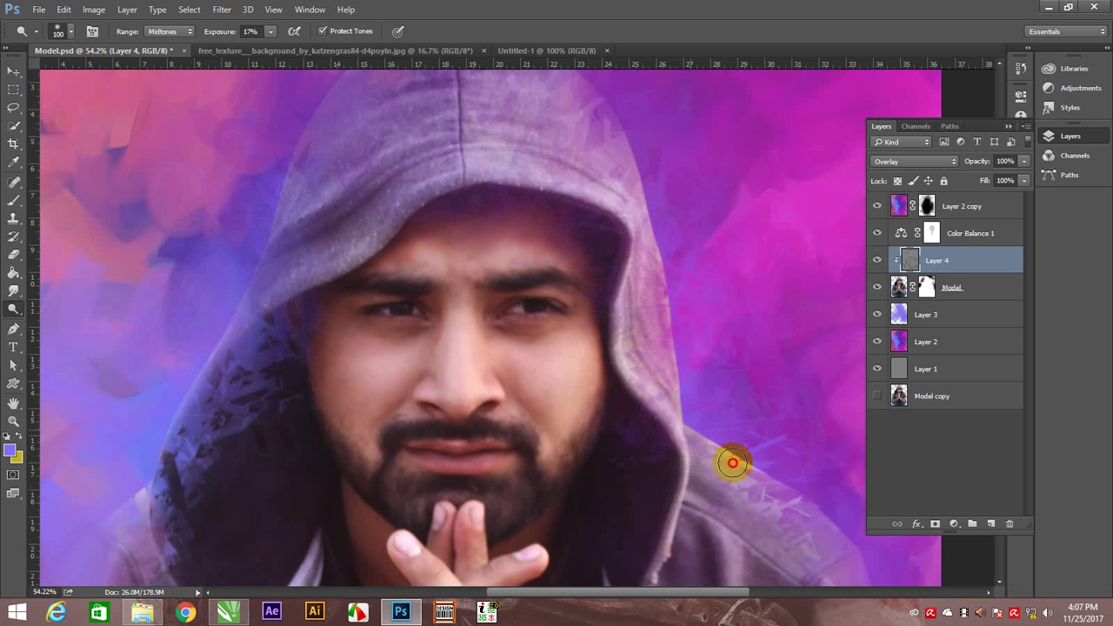
pyautogui.moveTo(243, 310)
pyautogui.mouseDown()
pyautogui.moveTo(179, 415)
pyautogui.moveTo(278, 227)
pyautogui.mouseUp()
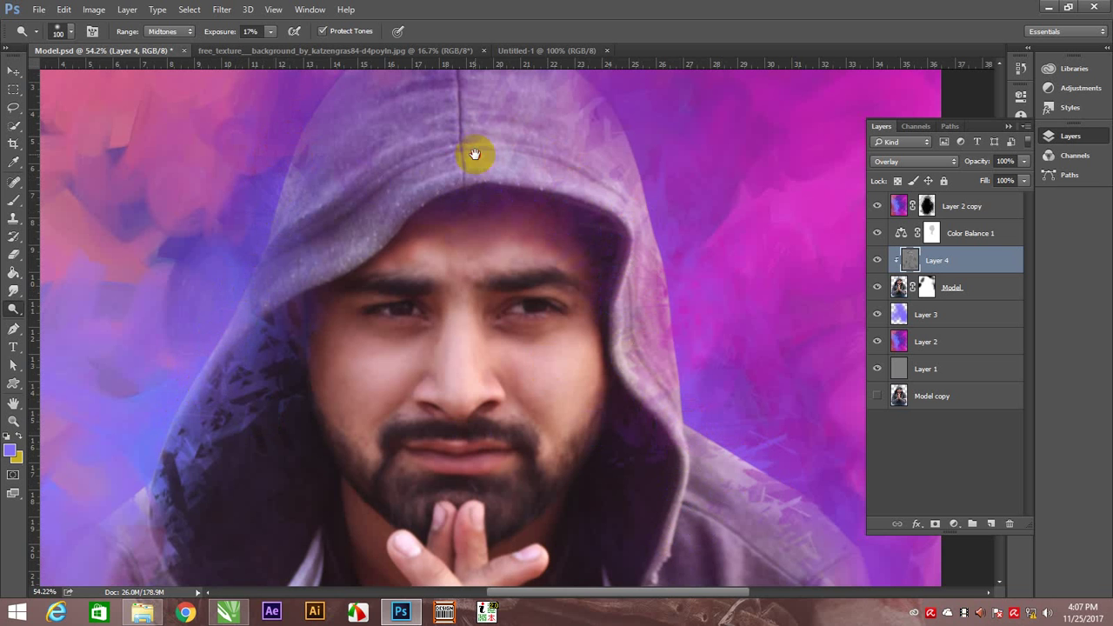
pyautogui.moveTo(475, 155); pyautogui.dragTo(460, 284)
pyautogui.moveTo(516, 177); pyautogui.dragTo(495, 207)
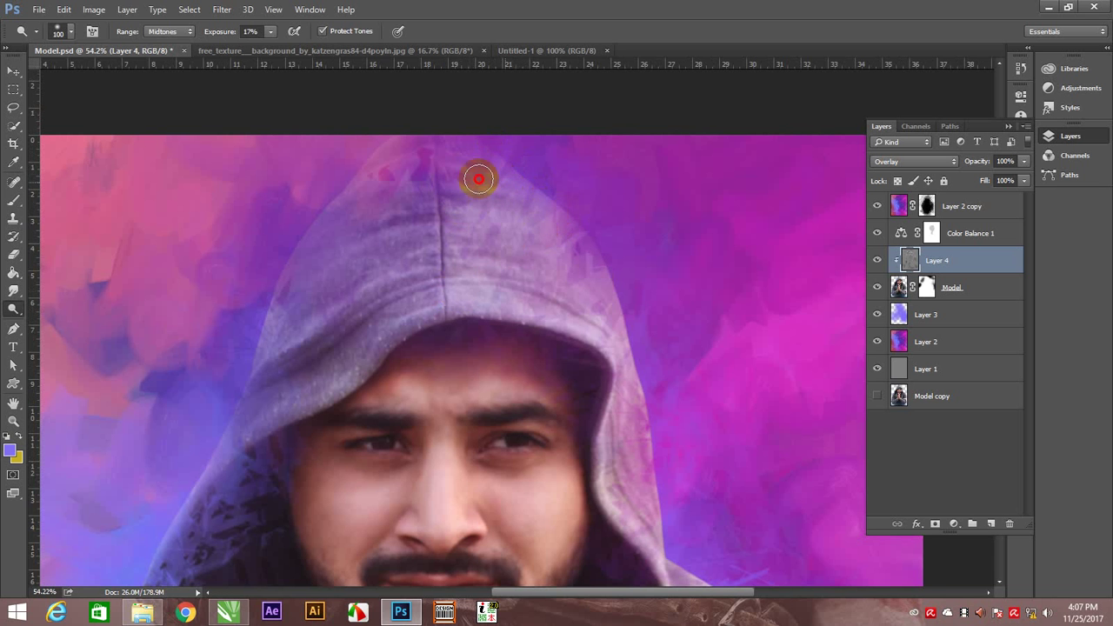
pyautogui.moveTo(555, 420); pyautogui.dragTo(528, 273)
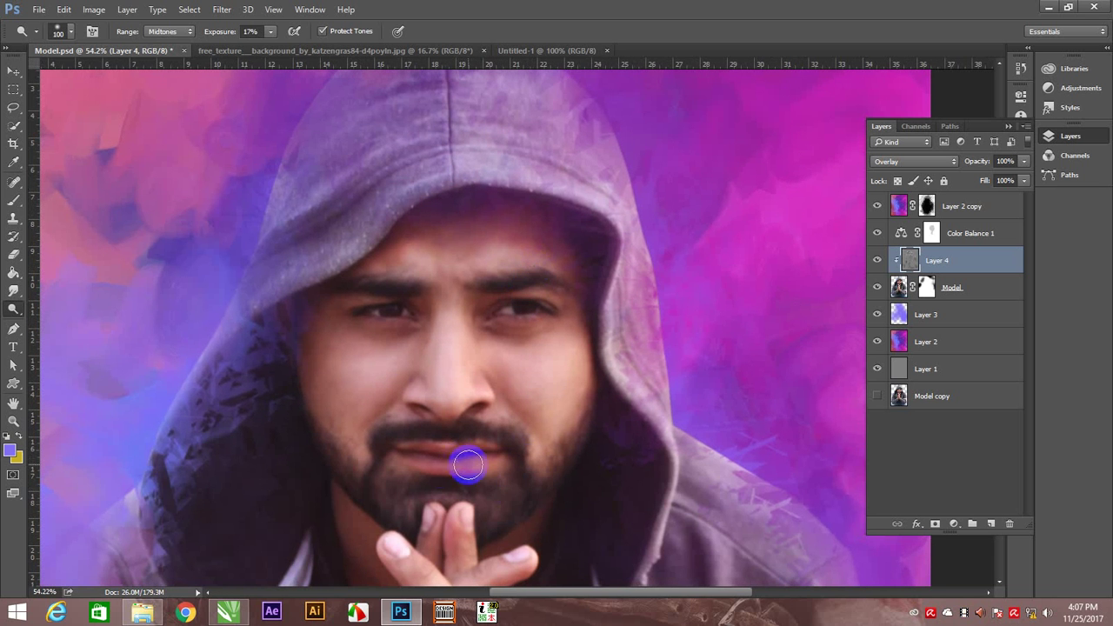
# - Brighten the lips with a smaller dodge brush
pyautogui.press('[')
pyautogui.press('[')
pyautogui.press('[')
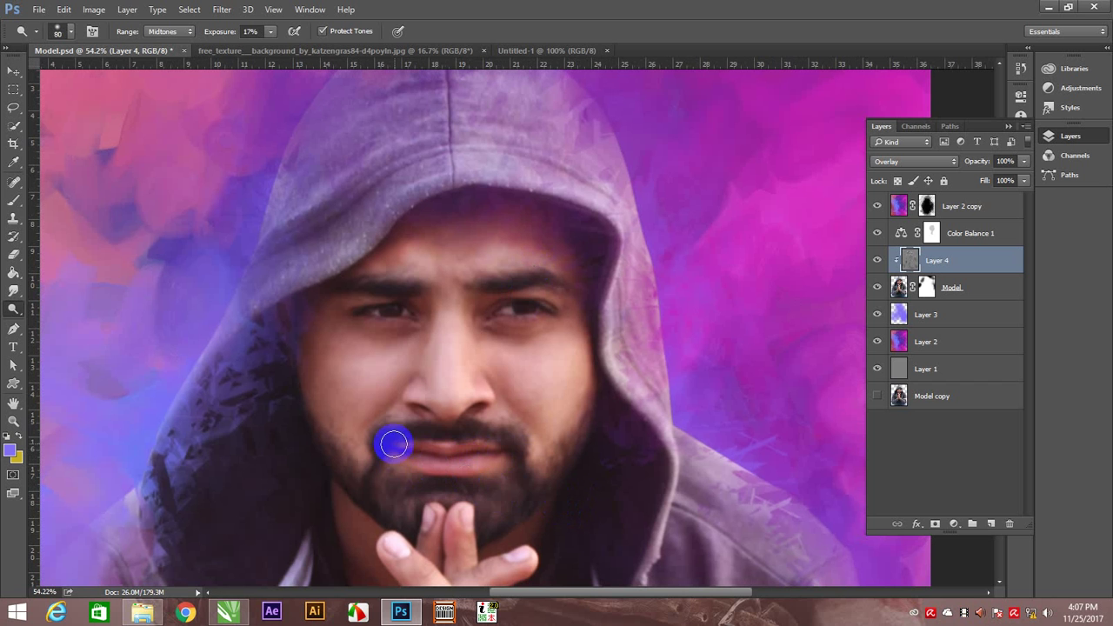
pyautogui.moveTo(390, 443); pyautogui.dragTo(513, 451)
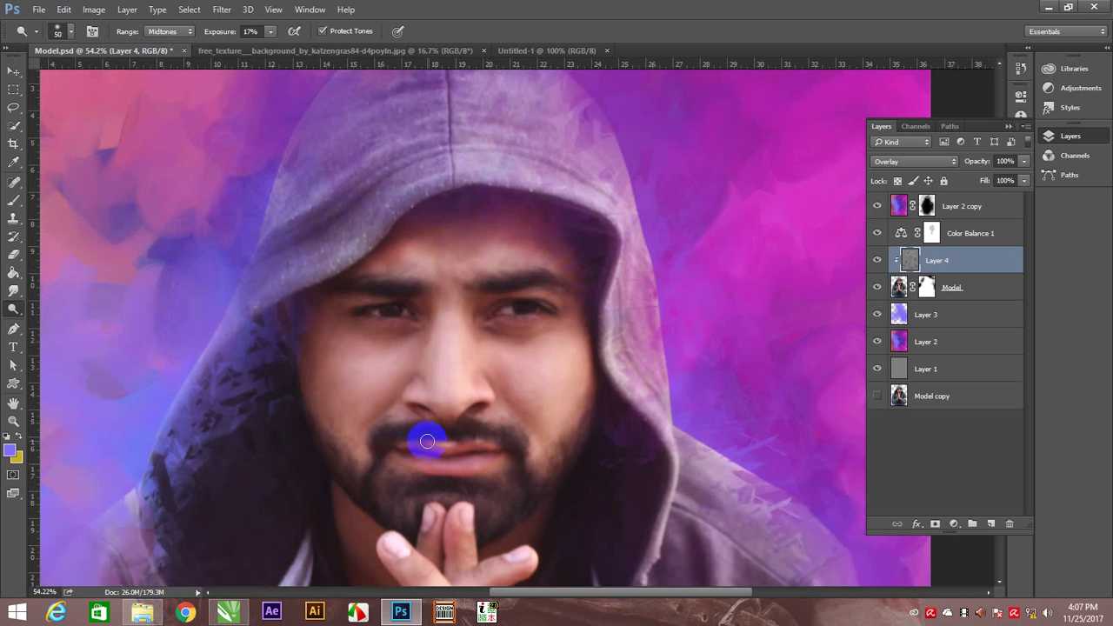
pyautogui.scroll(-5, 514, 290)
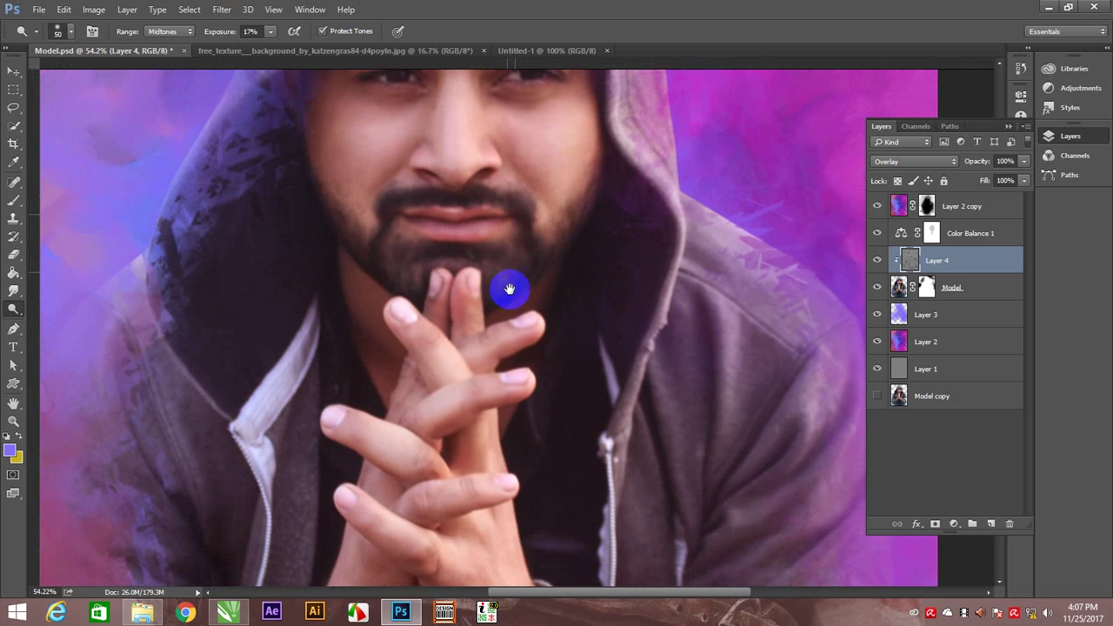
pyautogui.scroll(-3, 505, 348)
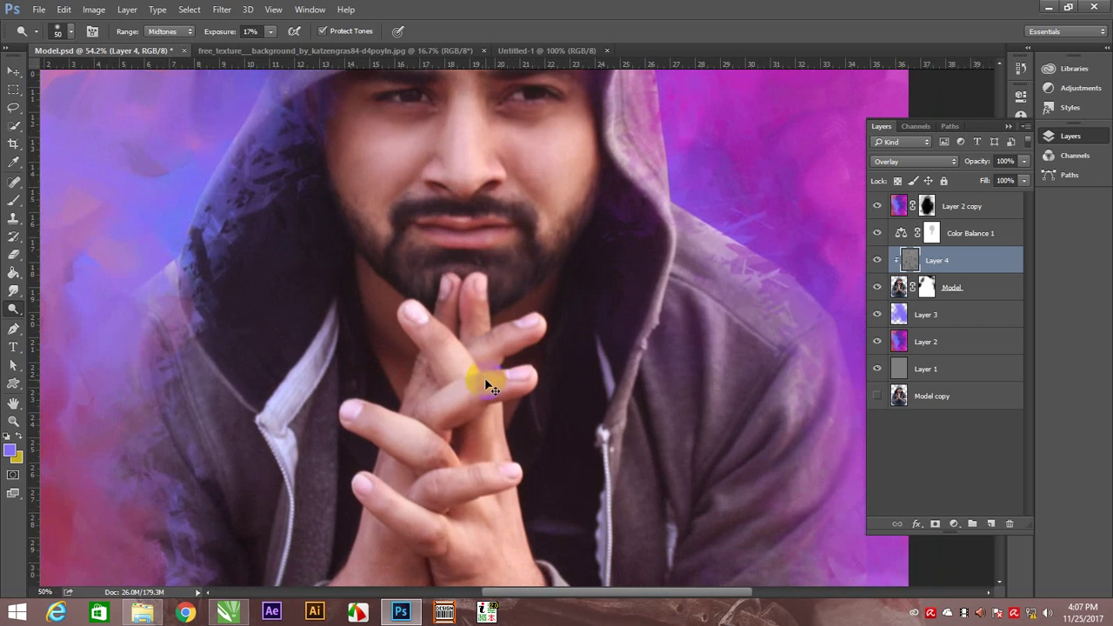
# - Enlarge the Dodge brush to 200 px and lighten the hoodie sleeves, wrists and hands
pyautogui.moveTo(521, 307); pyautogui.dragTo(510, 298)
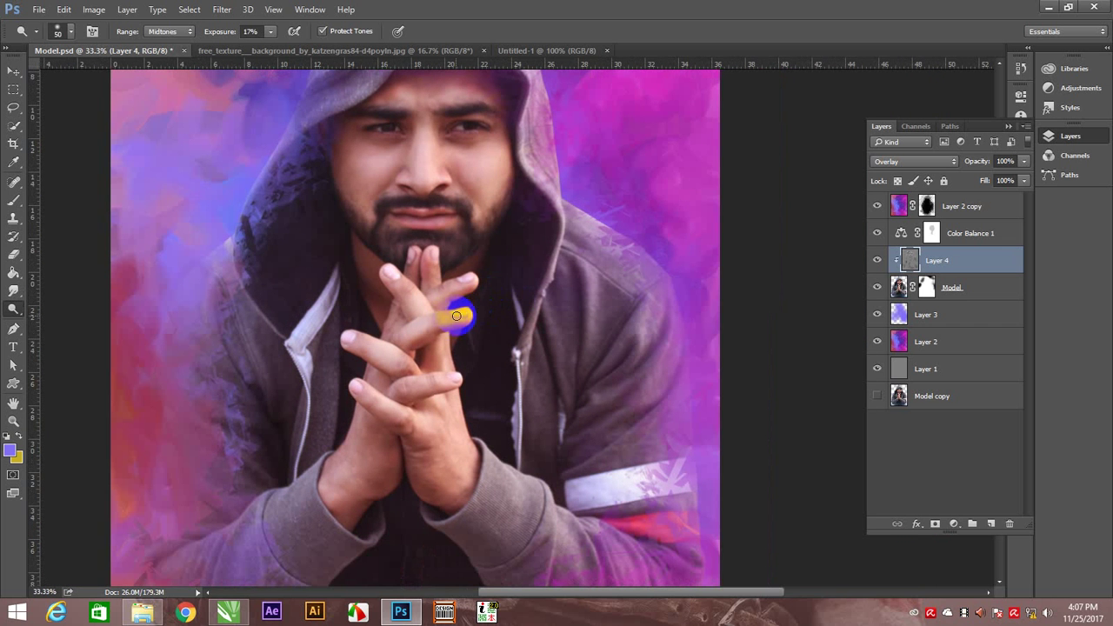
pyautogui.press(']')
pyautogui.press(']')
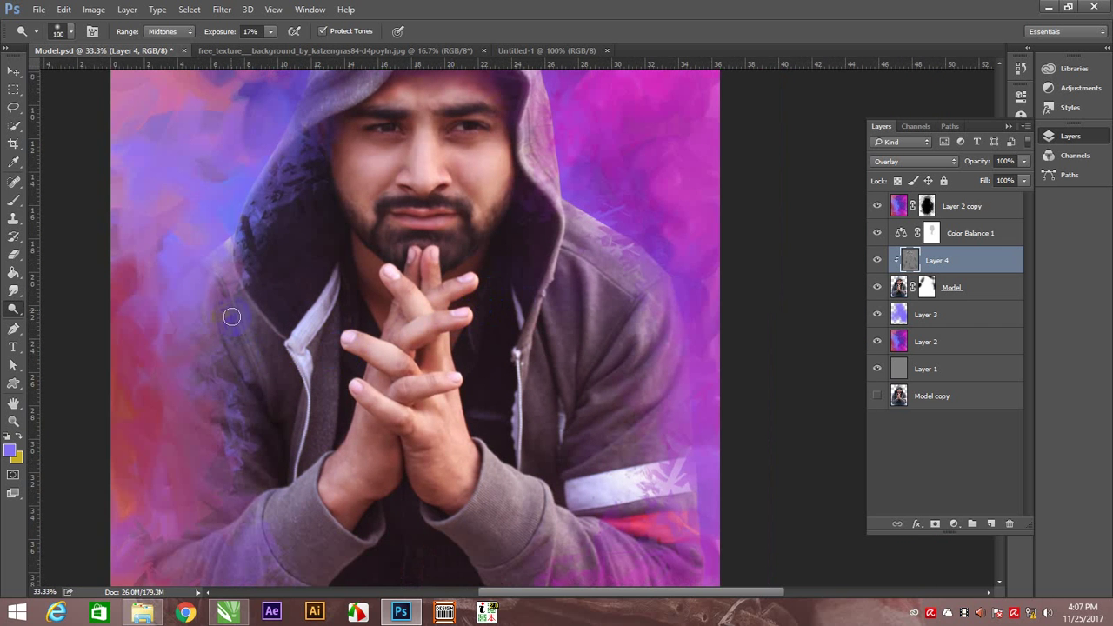
pyautogui.press(']')
pyautogui.press(']')
pyautogui.press(']')
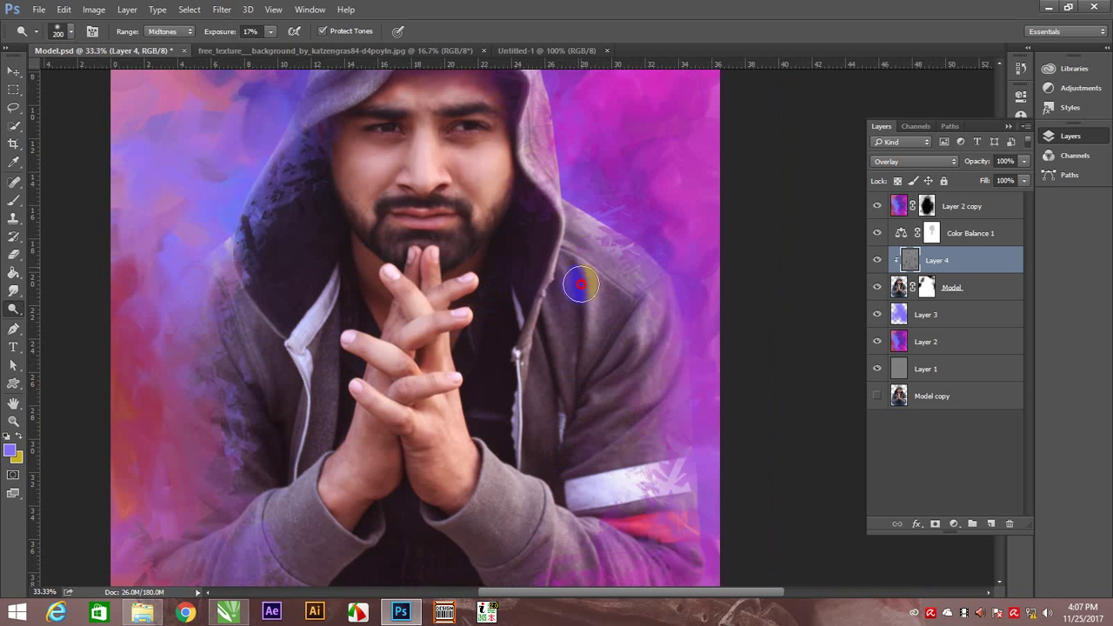
pyautogui.moveTo(664, 376); pyautogui.dragTo(628, 435)
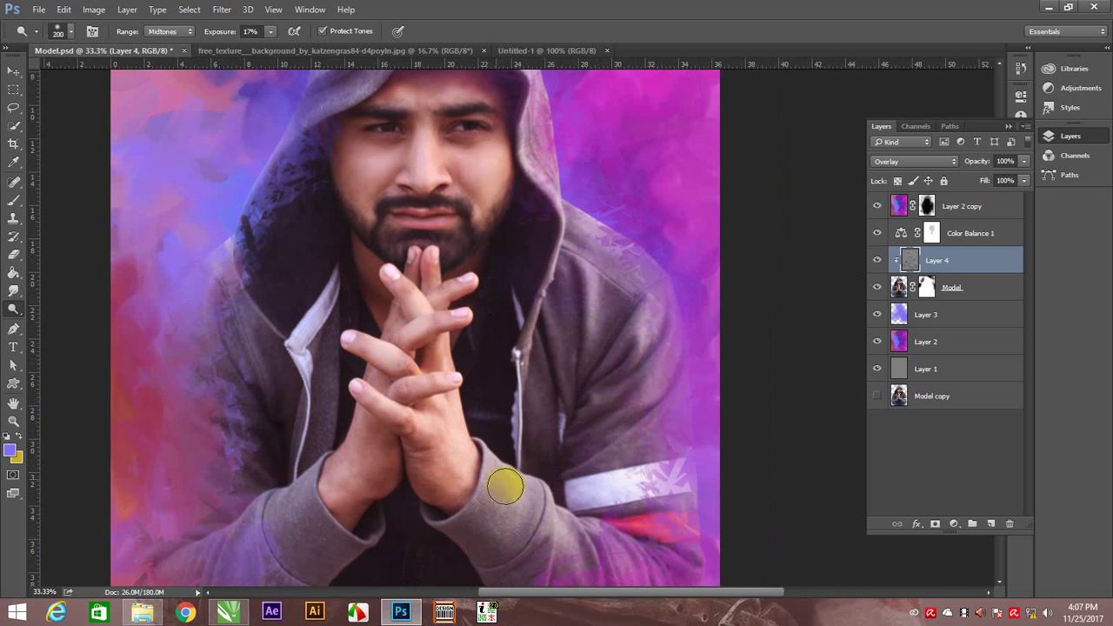
pyautogui.moveTo(504, 485)
pyautogui.mouseDown()
pyautogui.moveTo(562, 558)
pyautogui.moveTo(423, 519)
pyautogui.mouseUp()
pyautogui.moveTo(346, 459); pyautogui.dragTo(311, 494)
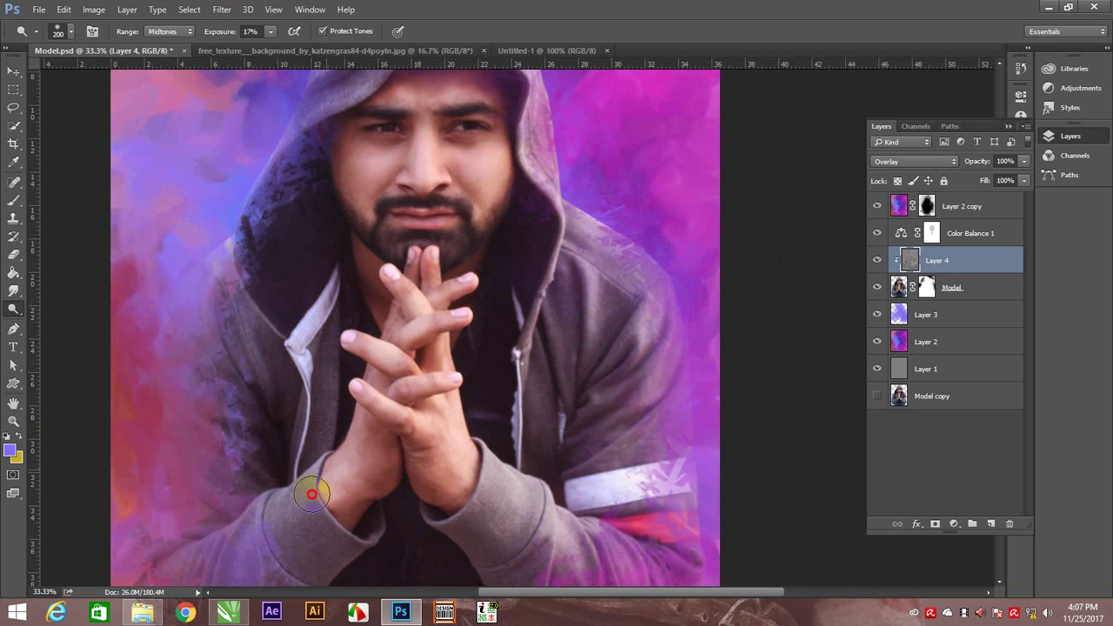
pyautogui.scroll(-3, 435, 449)
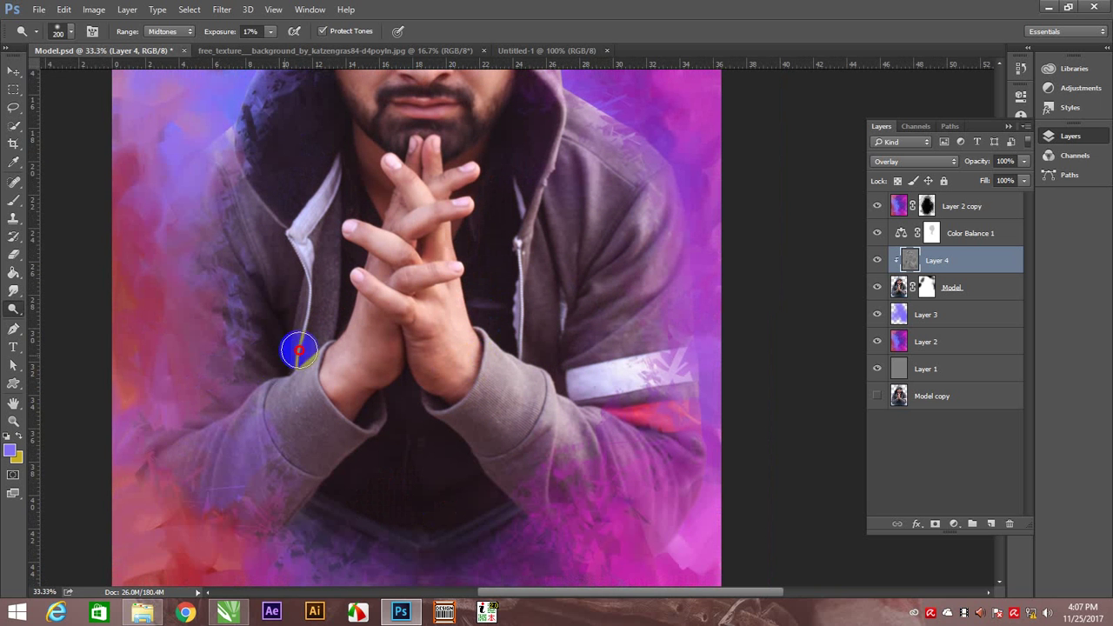
pyautogui.moveTo(298, 351); pyautogui.dragTo(244, 396)
pyautogui.moveTo(627, 480); pyautogui.dragTo(676, 517)
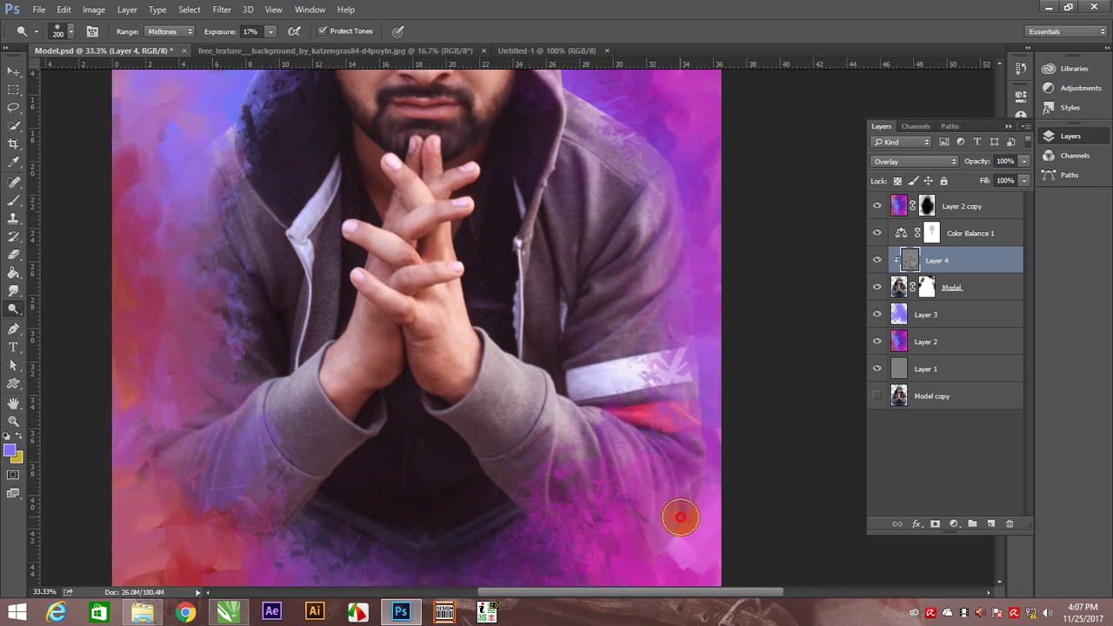
pyautogui.moveTo(543, 360); pyautogui.dragTo(604, 499)
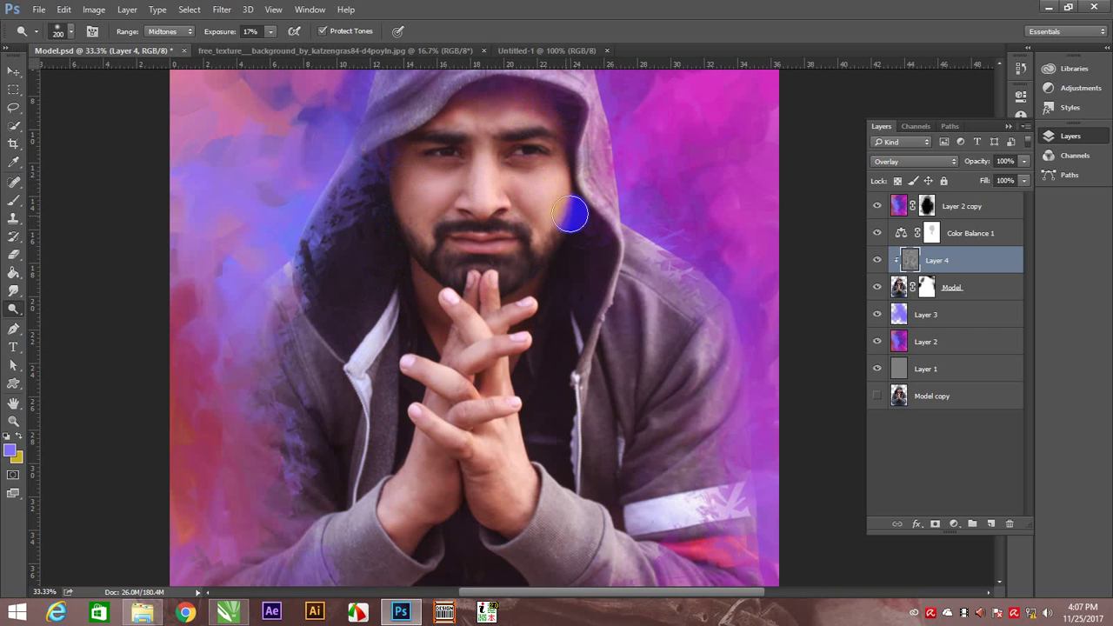
# - Zoom in briefly on the face, then fit the whole image on screen
pyautogui.press('z')
pyautogui.moveTo(522, 182)
pyautogui.mouseDown()
pyautogui.moveTo(556, 183)
pyautogui.moveTo(566, 199)
pyautogui.moveTo(511, 152)
pyautogui.mouseUp()
pyautogui.press('o')
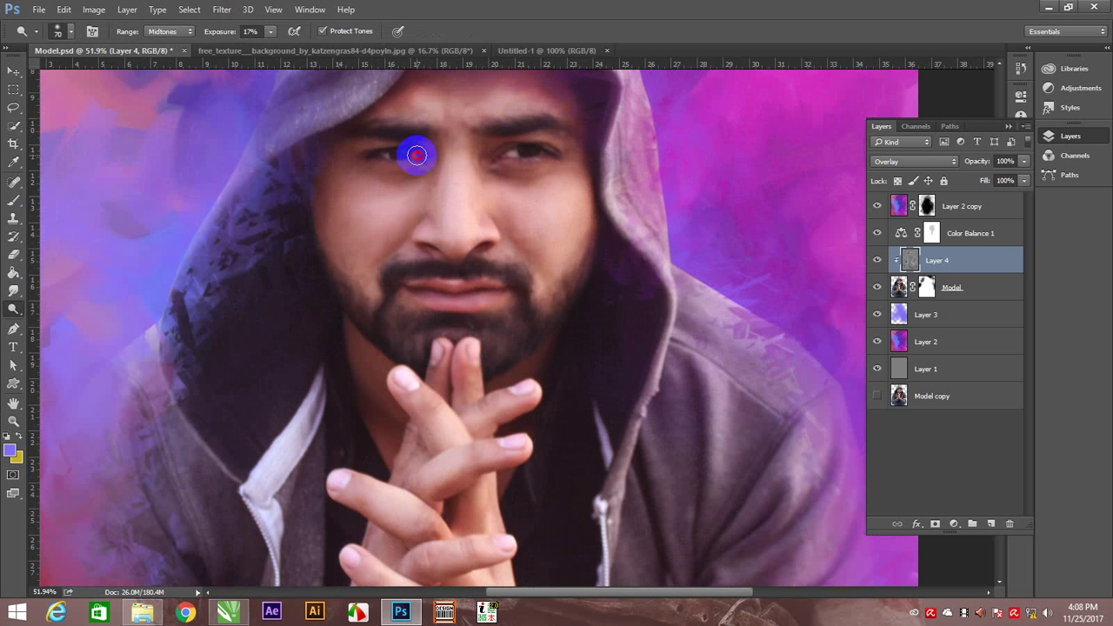
pyautogui.rightClick(446, 275)
pyautogui.click(454, 278)
pyautogui.press('v')
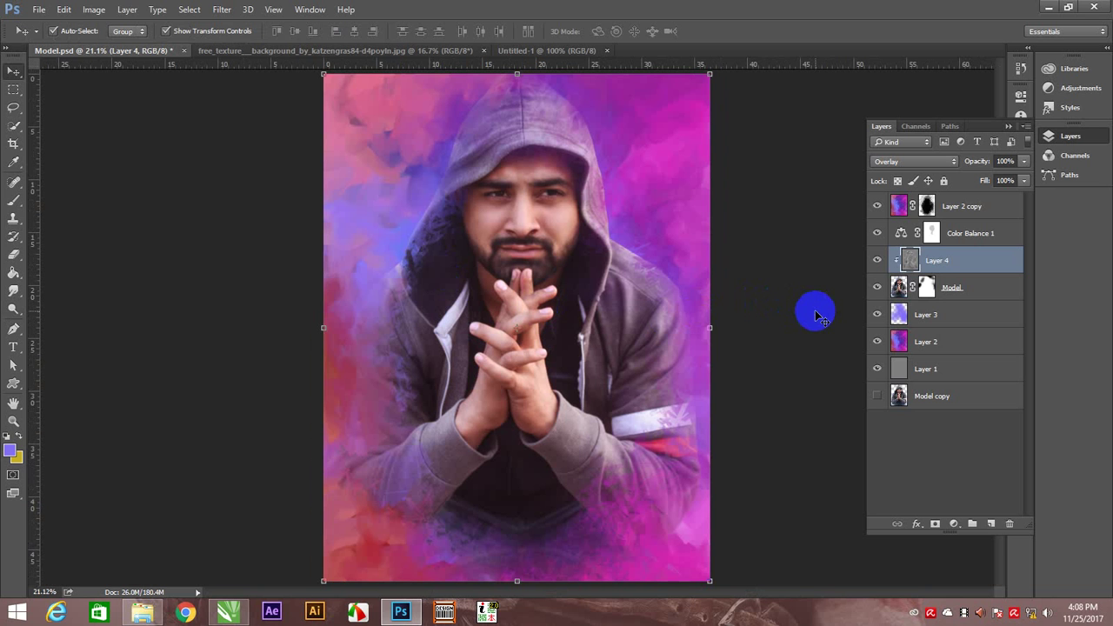
# - Add Layer 5, paint purple over the hoodie's right shoulder, and clip it to Layer 4
pyautogui.click(990, 524)
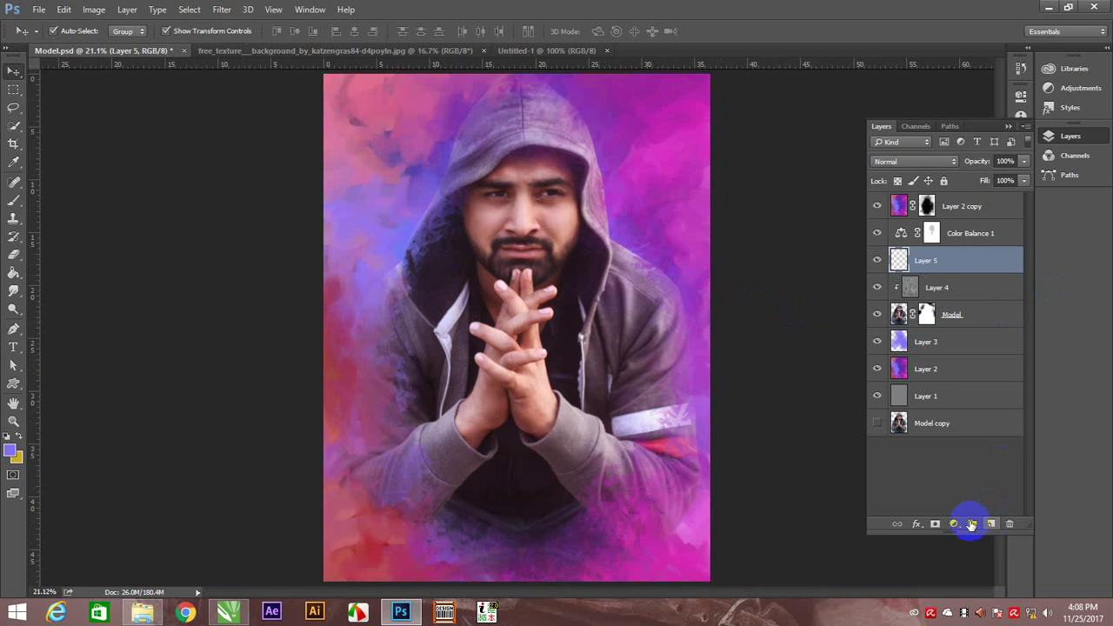
pyautogui.press('b')
pyautogui.moveTo(626, 250); pyautogui.dragTo(674, 385)
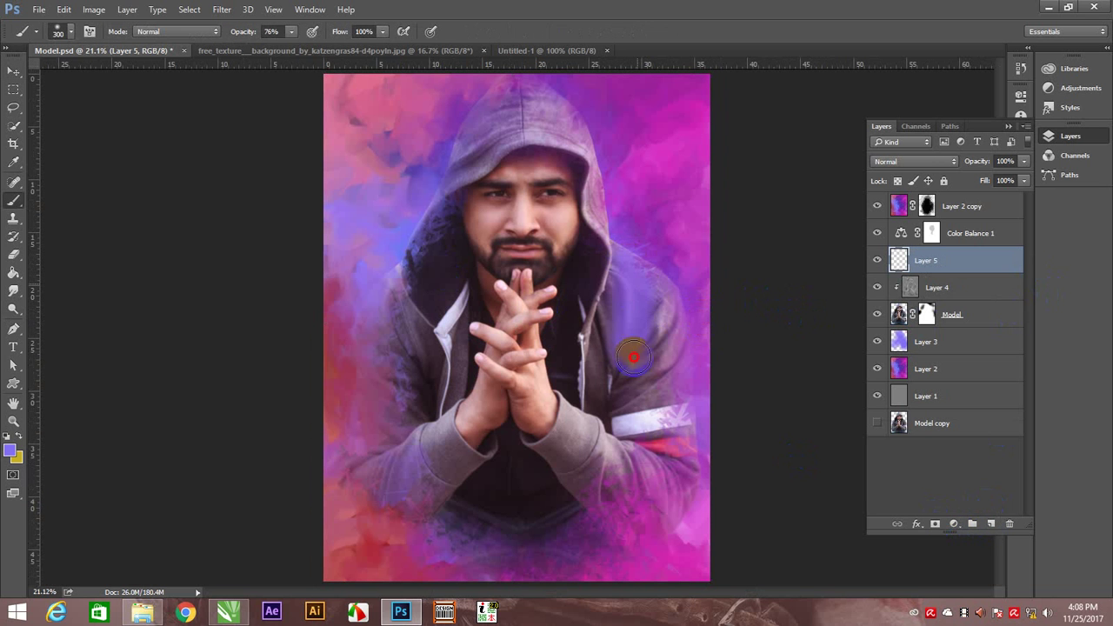
pyautogui.rightClick(994, 264)
pyautogui.click(765, 313)
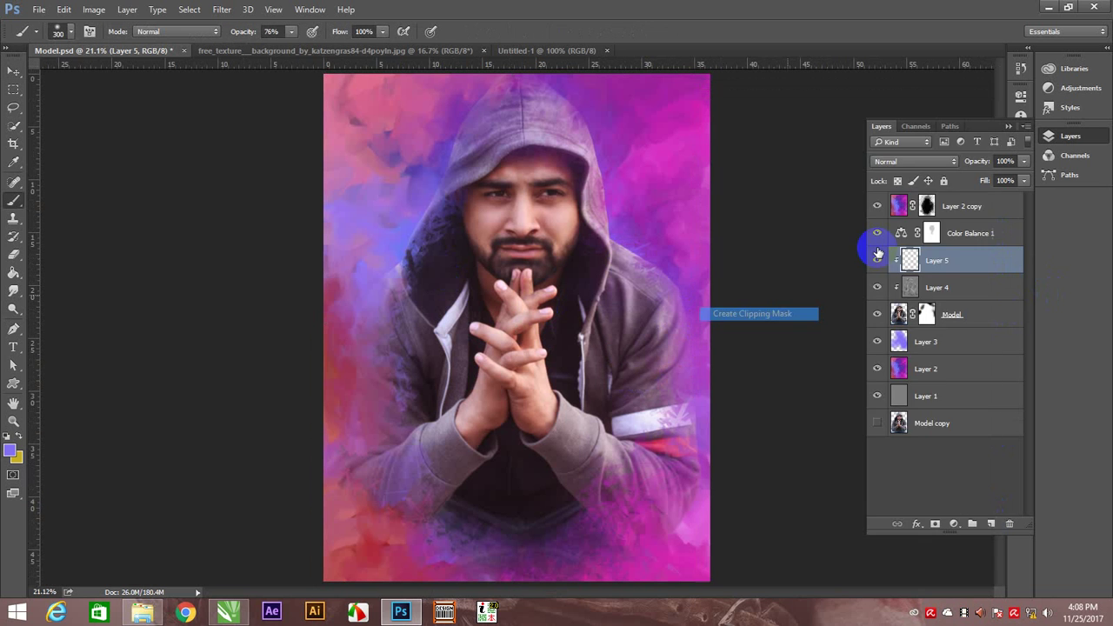
# - Set Layer 5's blend mode to Overlay
pyautogui.rightClick(1003, 269)
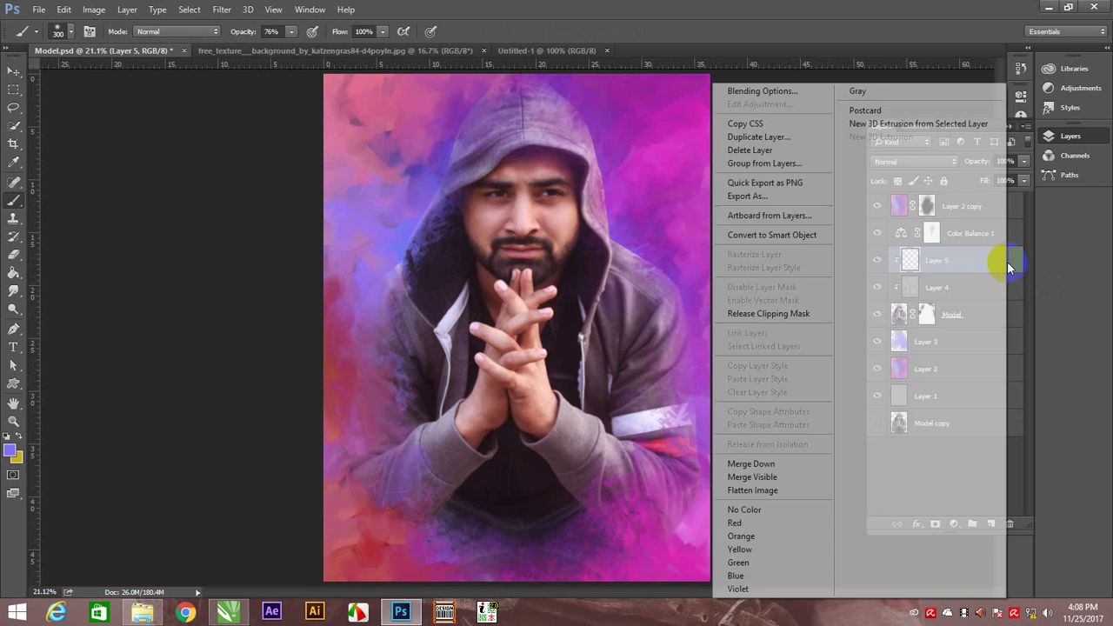
pyautogui.click(1020, 266)
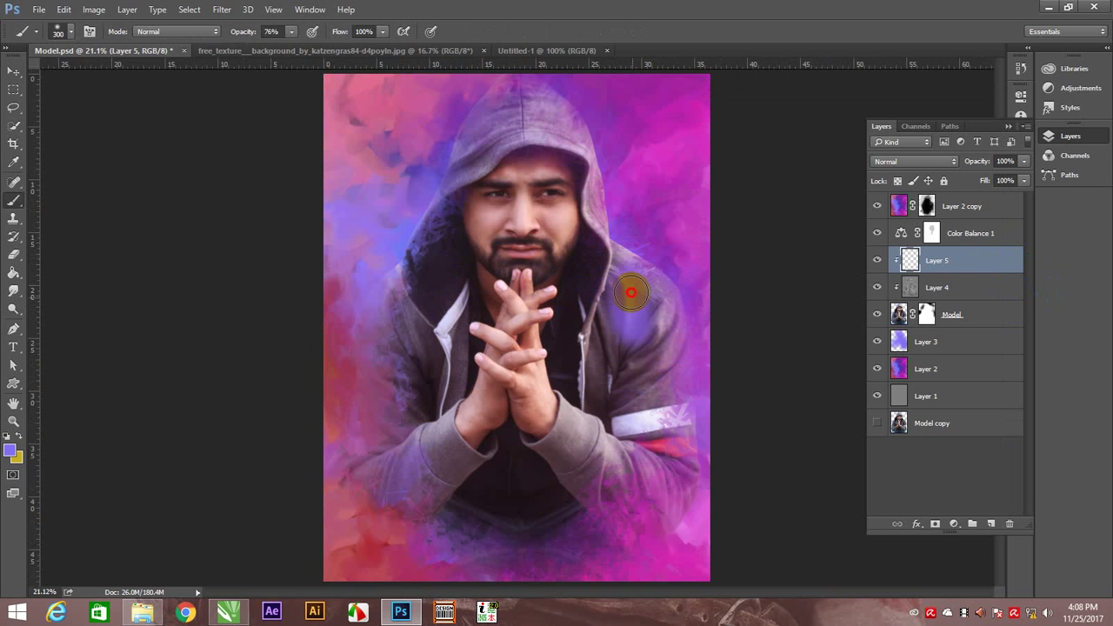
pyautogui.moveTo(630, 274); pyautogui.dragTo(632, 383)
pyautogui.hotkey('ctrl', 'z')
pyautogui.click(913, 162)
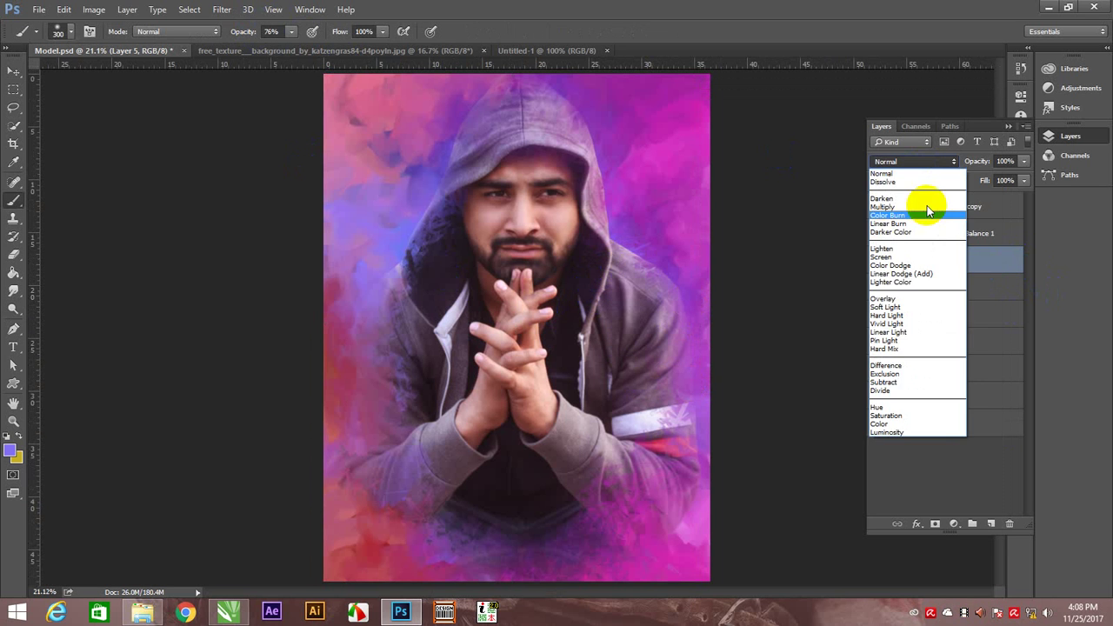
pyautogui.click(924, 303)
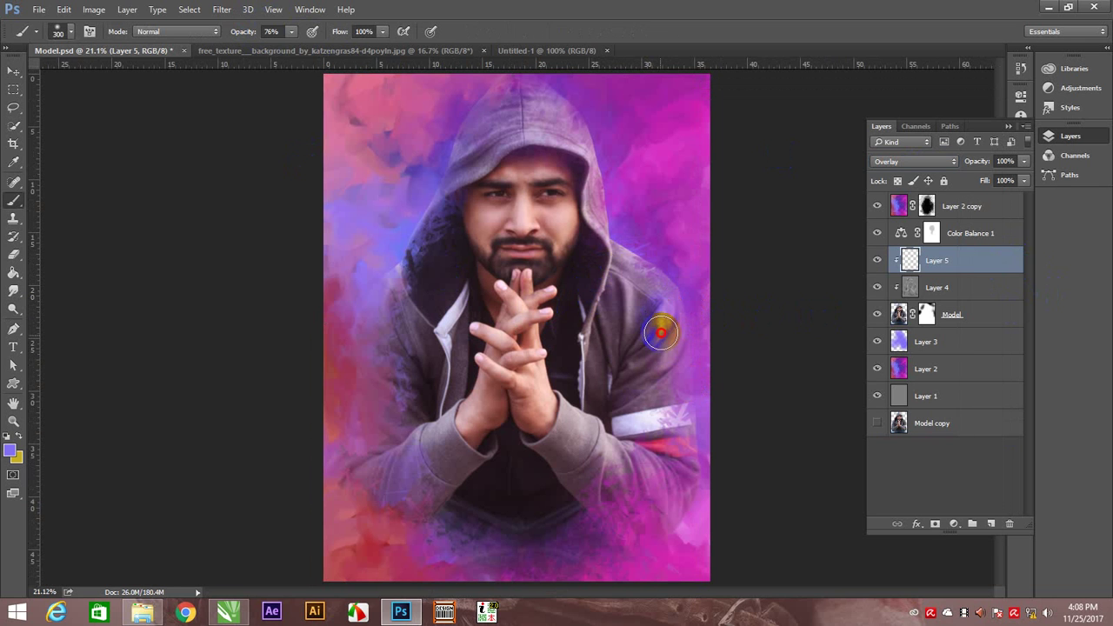
# - At 33% brush opacity, paint purple along the hood's right edge and jacket side
pyautogui.click(290, 32)
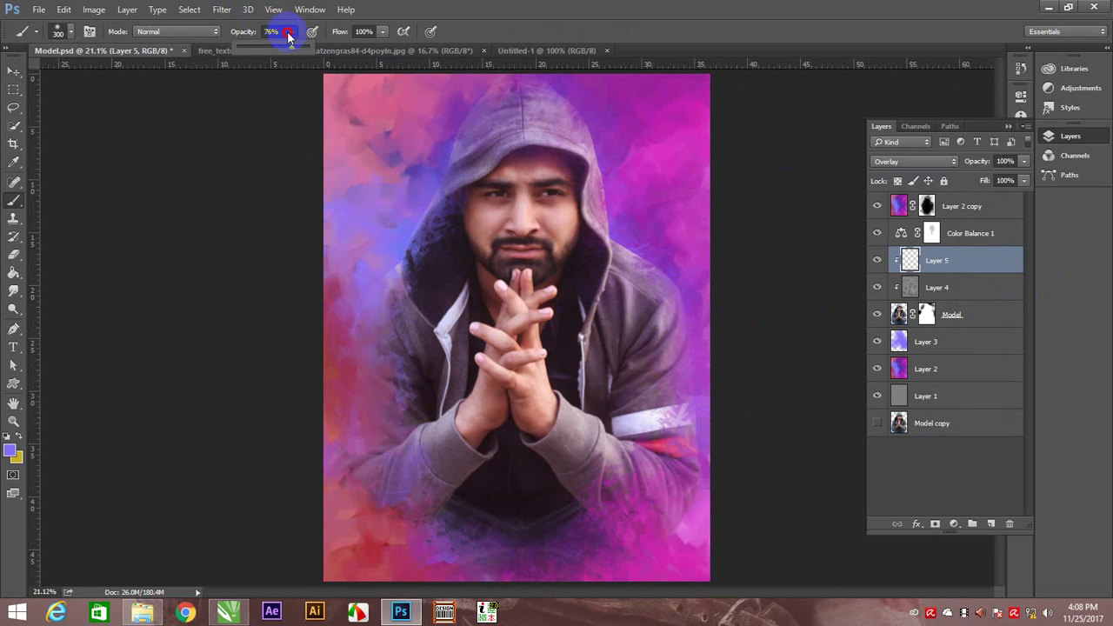
pyautogui.click(596, 181)
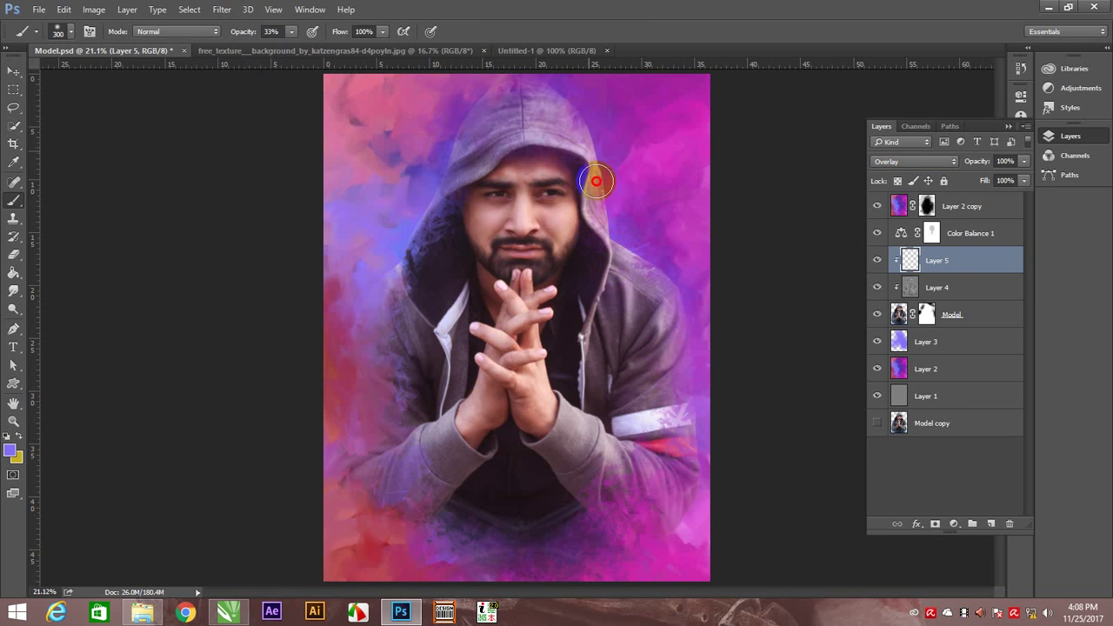
pyautogui.moveTo(582, 174); pyautogui.dragTo(599, 318)
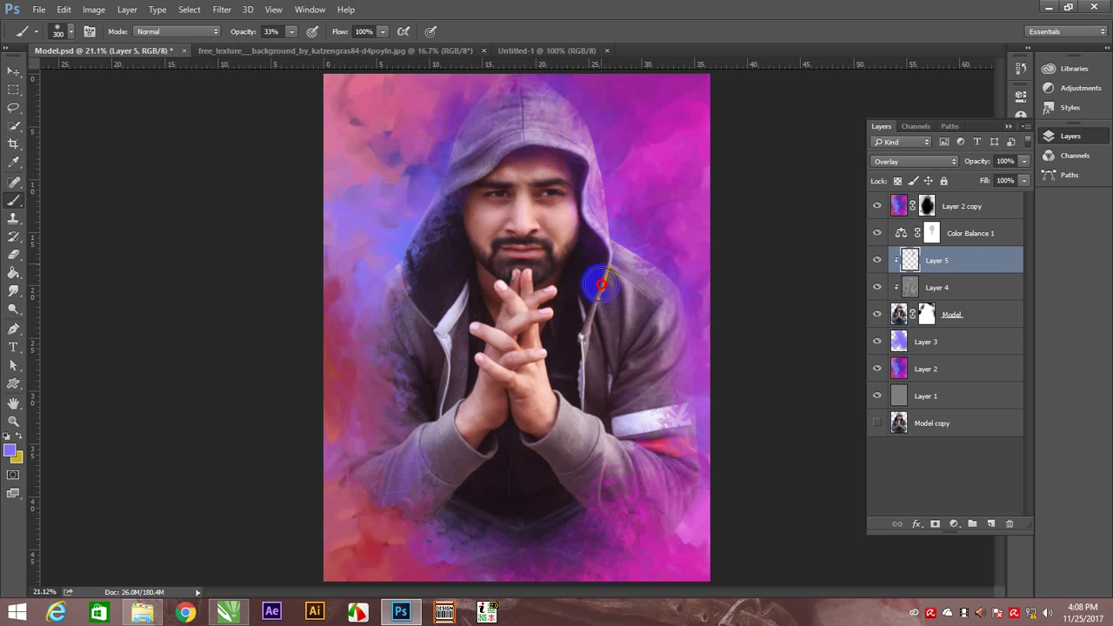
pyautogui.moveTo(606, 410); pyautogui.dragTo(617, 339)
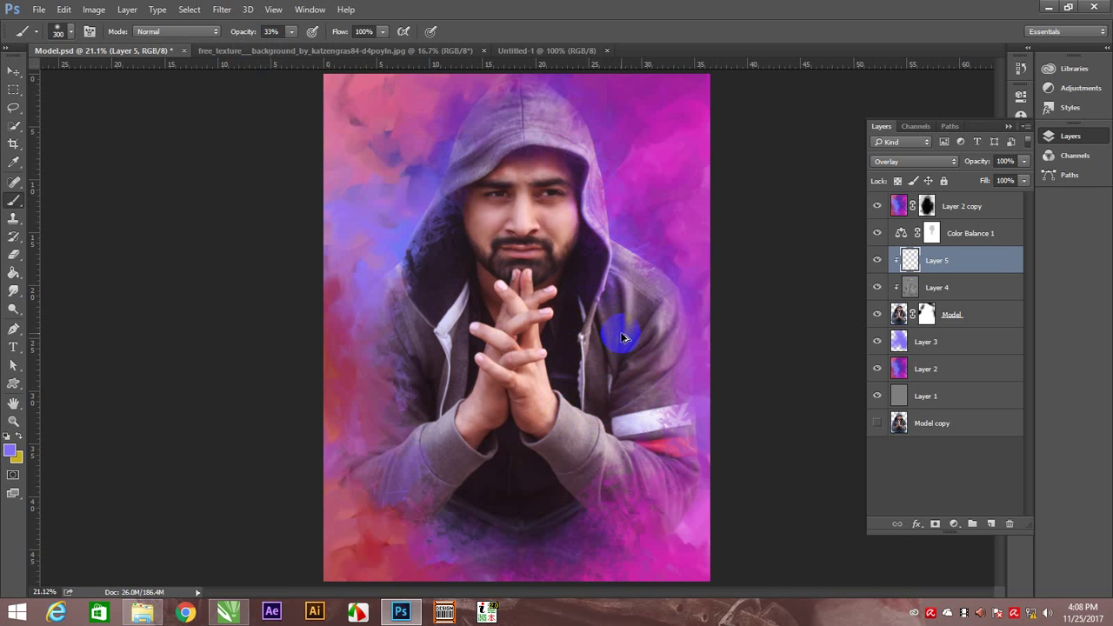
pyautogui.press('z')
pyautogui.moveTo(661, 329)
pyautogui.mouseDown()
pyautogui.moveTo(698, 329)
pyautogui.moveTo(720, 348)
pyautogui.mouseUp()
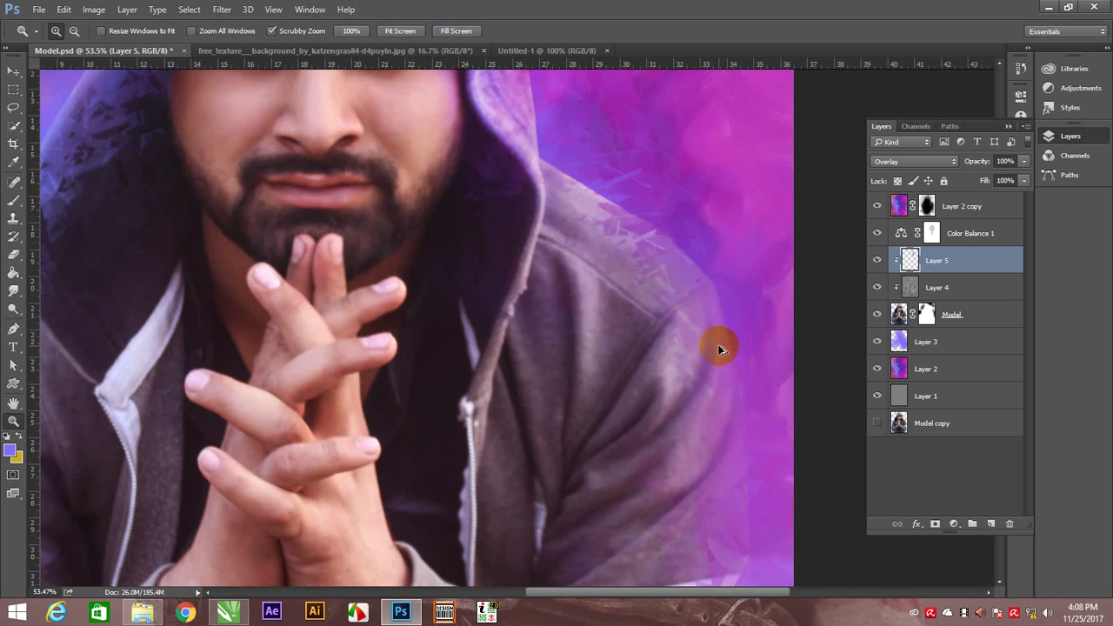
pyautogui.moveTo(629, 342); pyautogui.dragTo(588, 431)
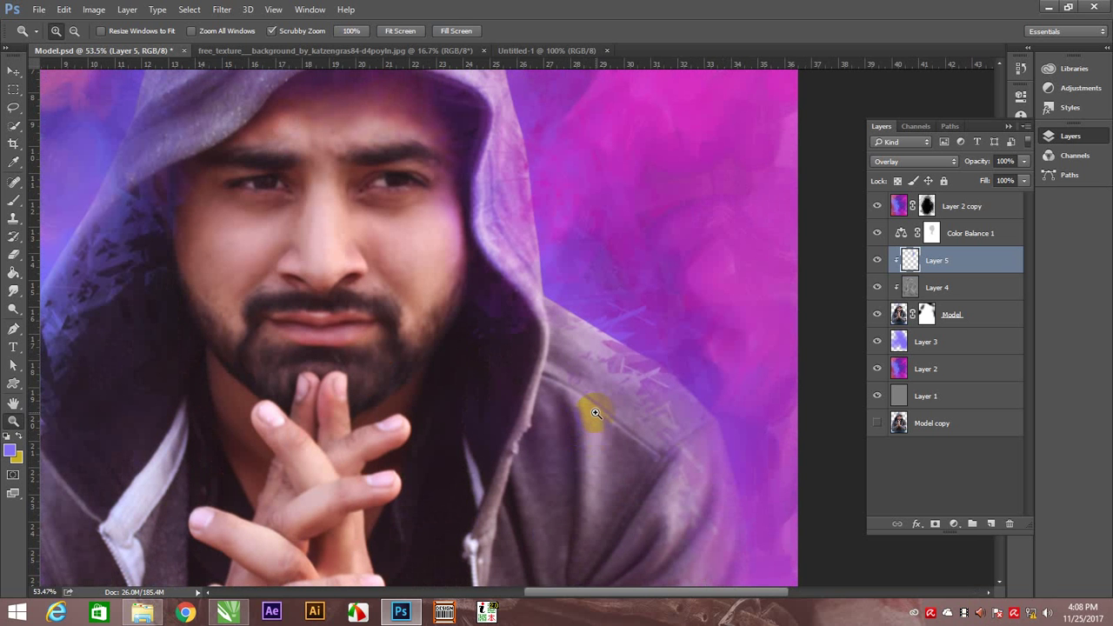
pyautogui.press('b')
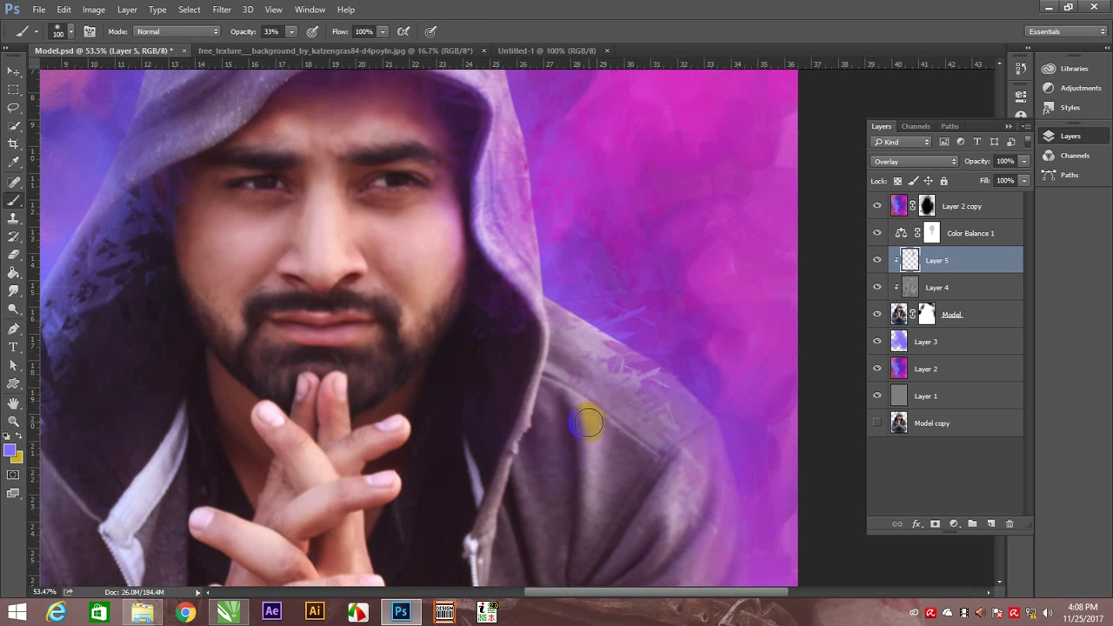
pyautogui.moveTo(600, 498); pyautogui.dragTo(678, 503)
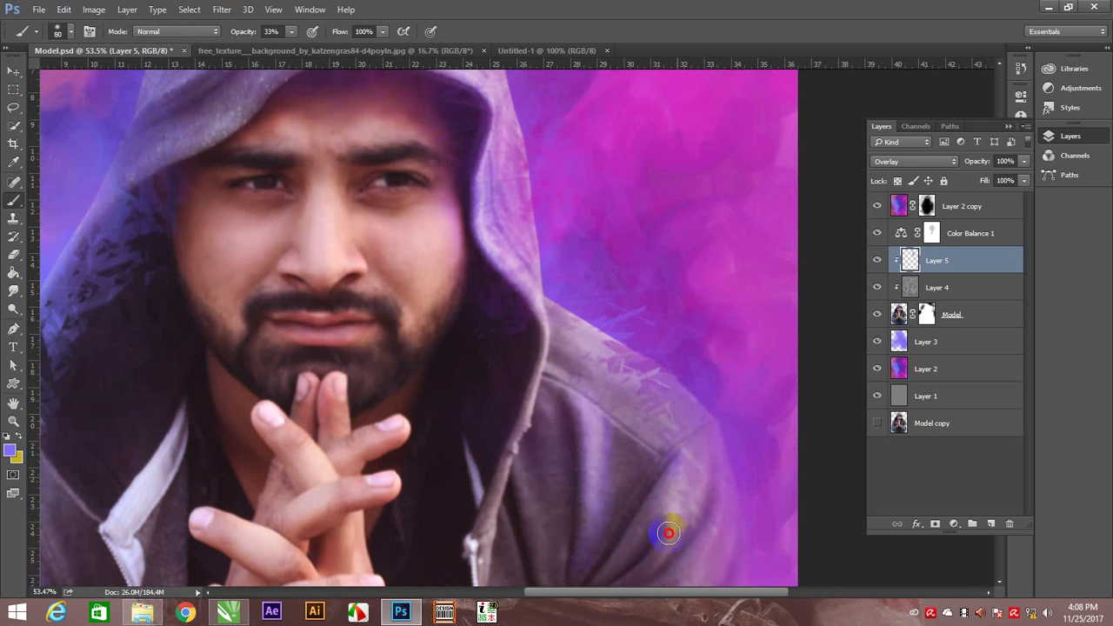
pyautogui.press(']')
pyautogui.press(']')
pyautogui.press(']')
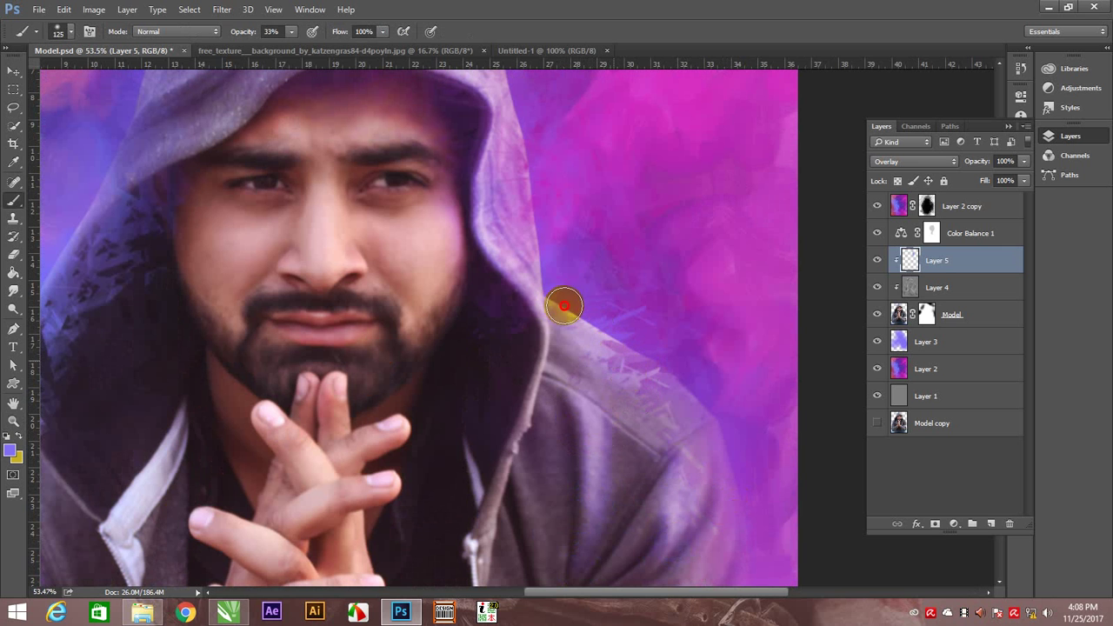
pyautogui.moveTo(551, 218); pyautogui.dragTo(566, 450)
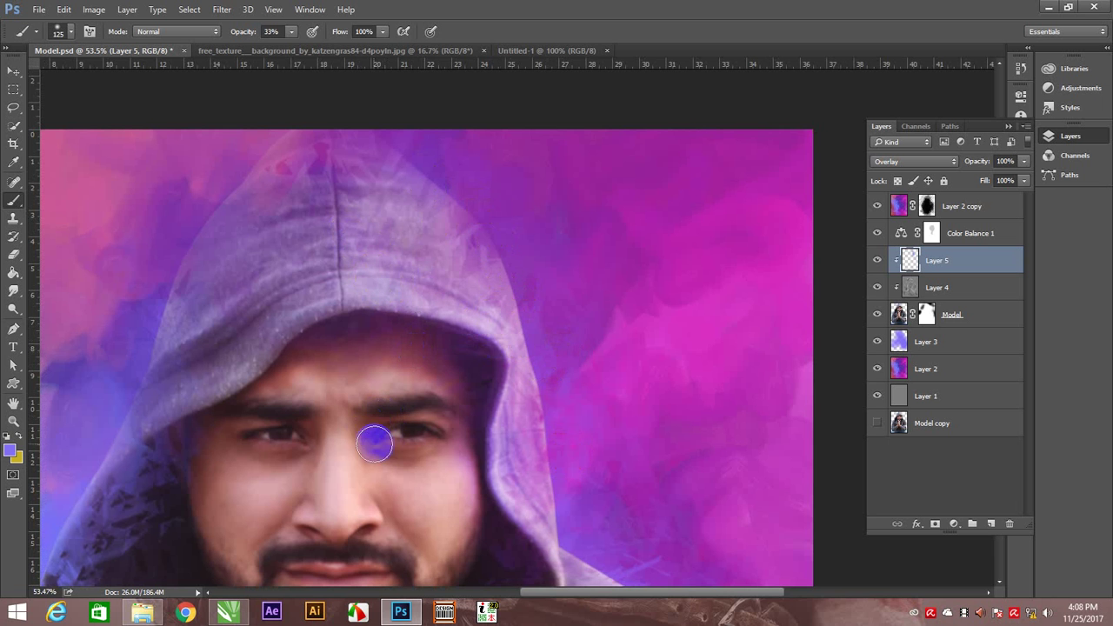
pyautogui.moveTo(380, 433); pyautogui.dragTo(439, 261)
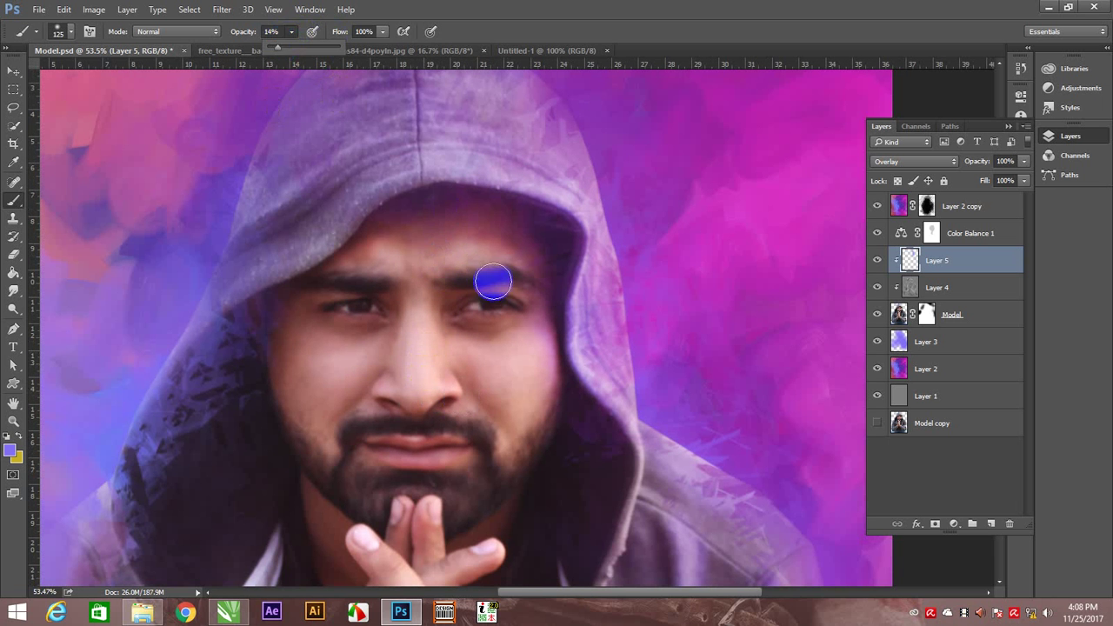
pyautogui.press(']')
pyautogui.press(']')
pyautogui.press(']')
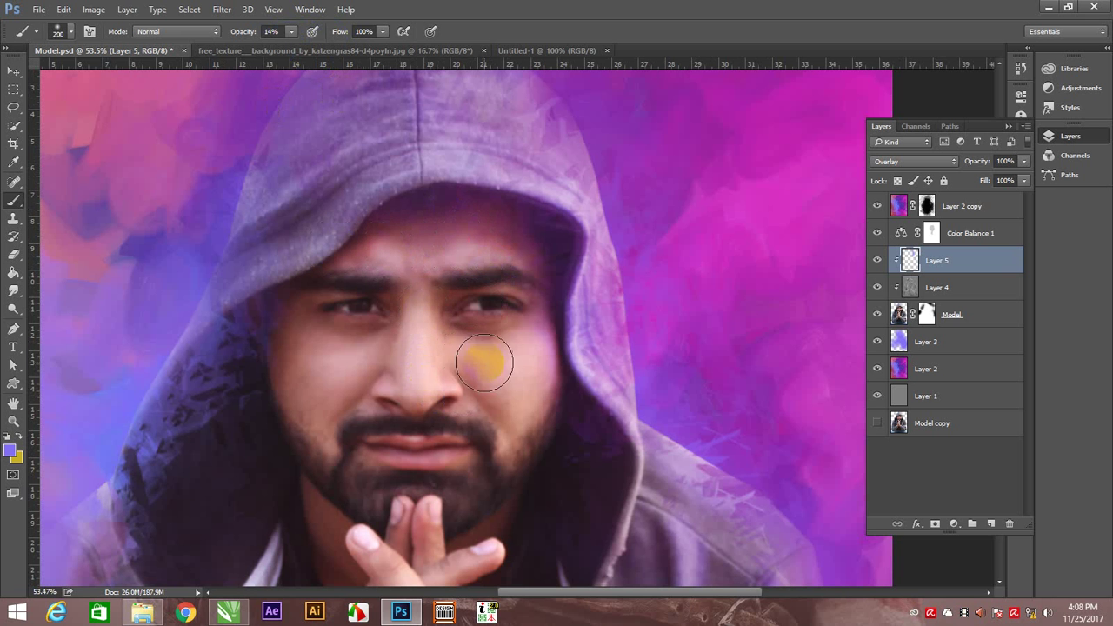
pyautogui.moveTo(281, 414)
pyautogui.mouseDown()
pyautogui.moveTo(421, 426)
pyautogui.moveTo(412, 287)
pyautogui.mouseUp()
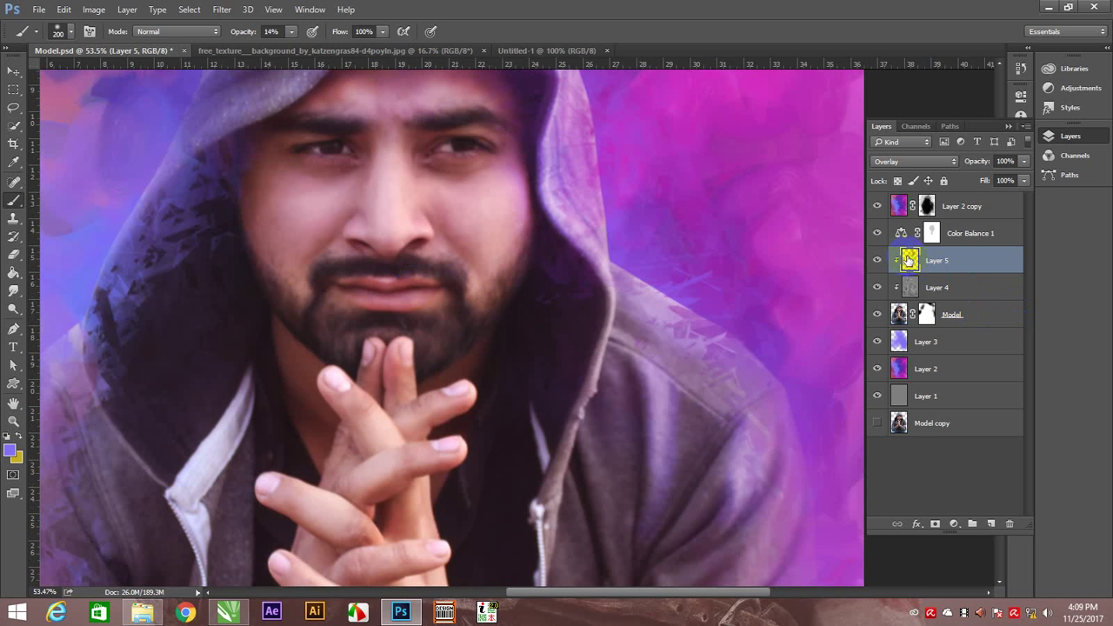
pyautogui.press('g')
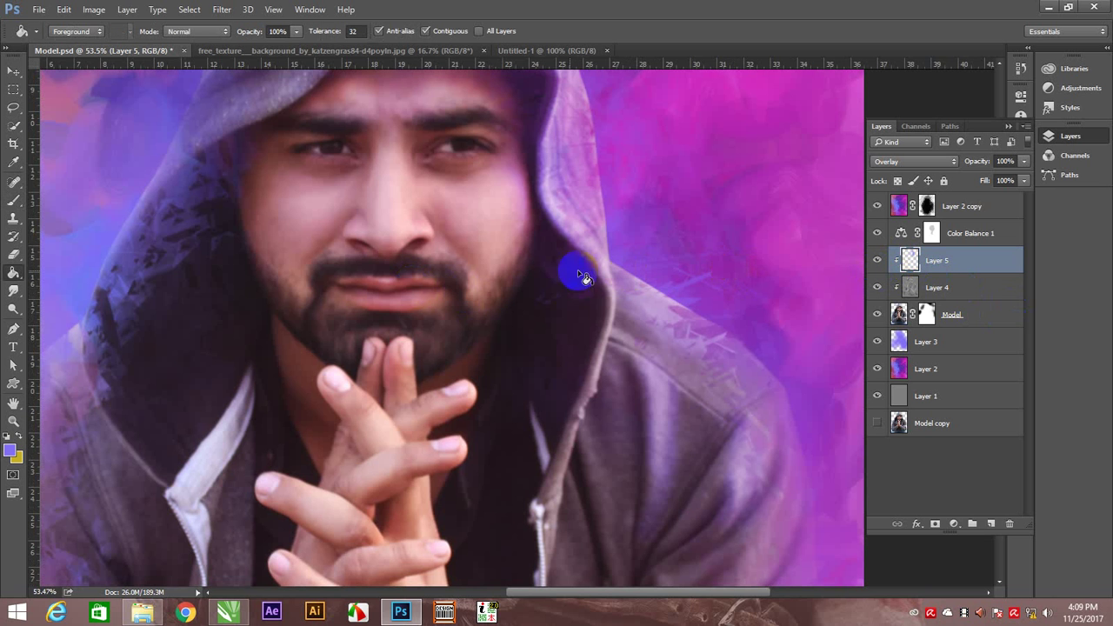
# - Fill all of Layer 5 with solid purple, then fit the image on screen
pyautogui.click(447, 235)
pyautogui.hotkey('ctrl', 'a')
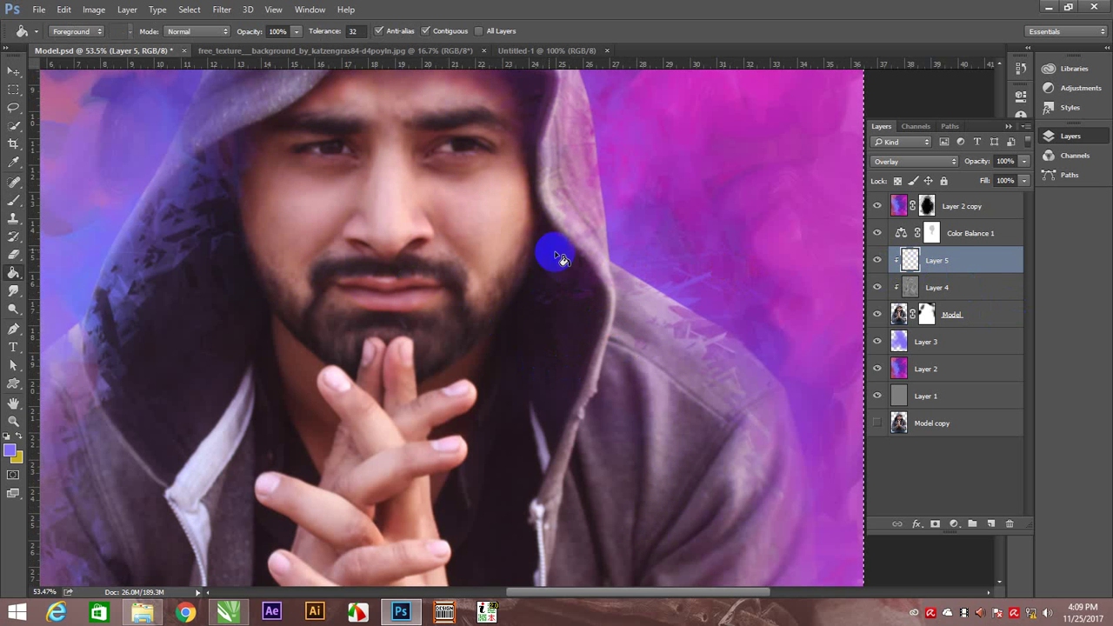
pyautogui.click(488, 201)
pyautogui.press('v')
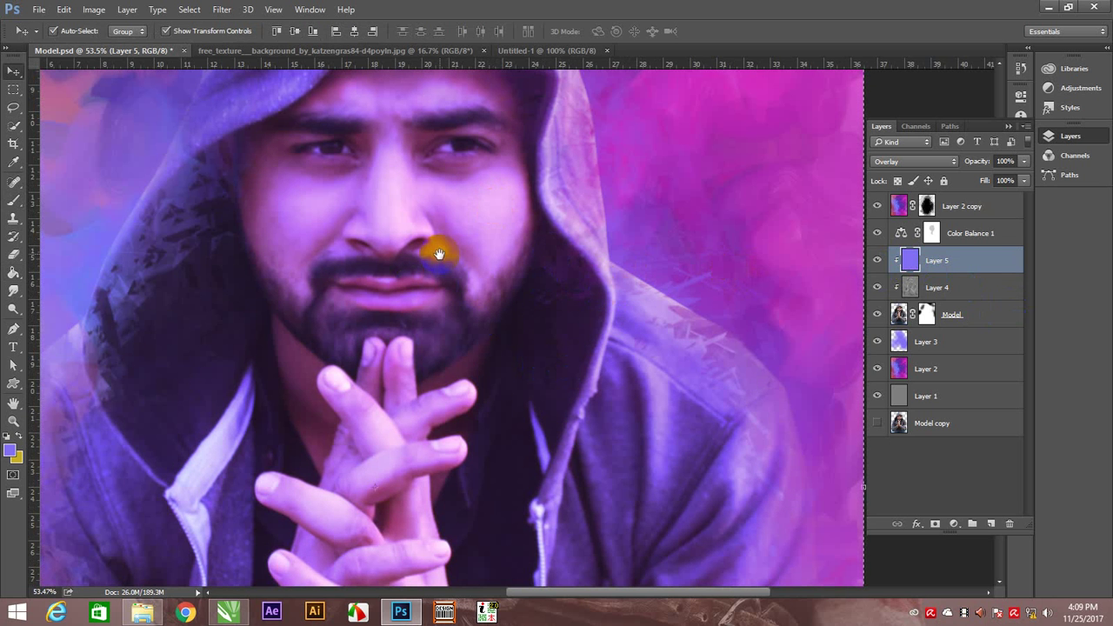
pyautogui.rightClick(441, 256)
pyautogui.click(474, 253)
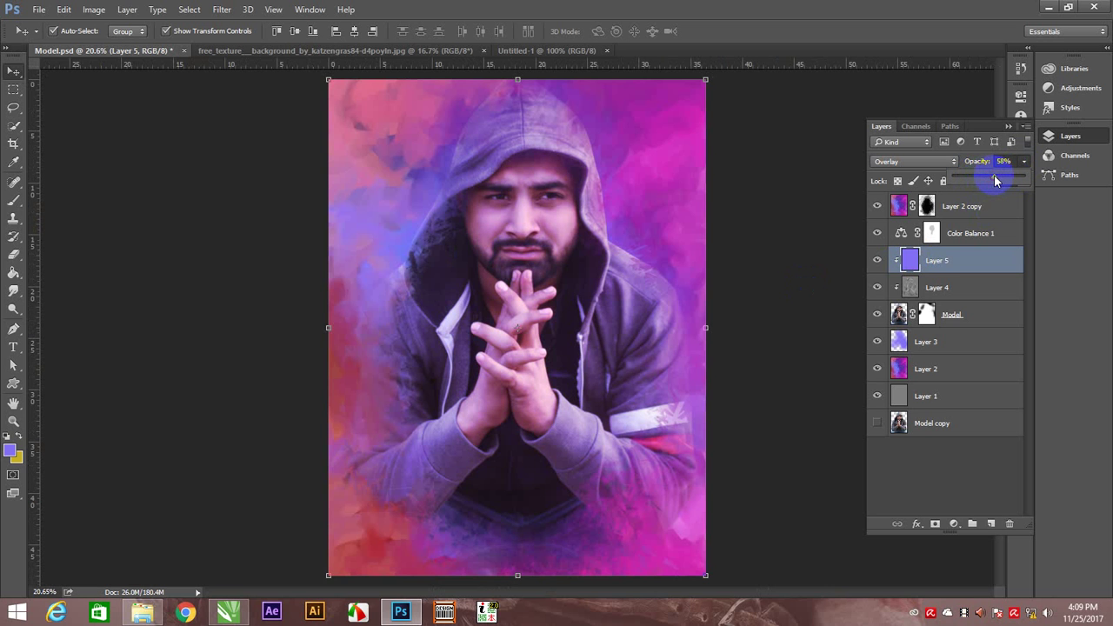
# - Add a mask to the purple tint layer and paint it over the face with a 23%-opacity brush
pyautogui.click(933, 524)
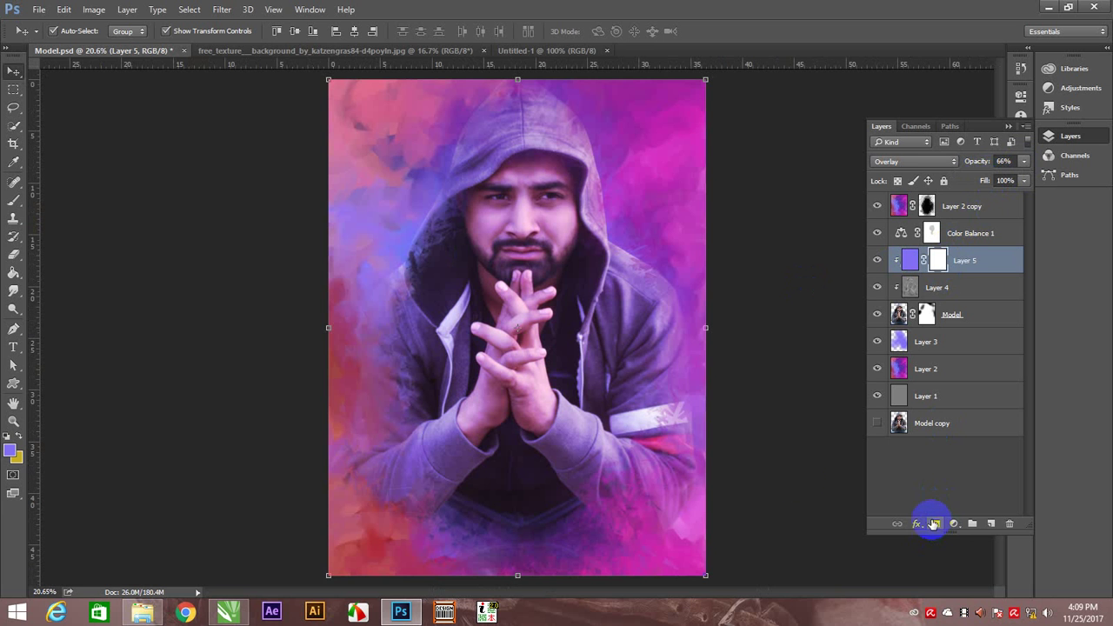
pyautogui.press('z')
pyautogui.moveTo(567, 212); pyautogui.dragTo(629, 279)
pyautogui.press('b')
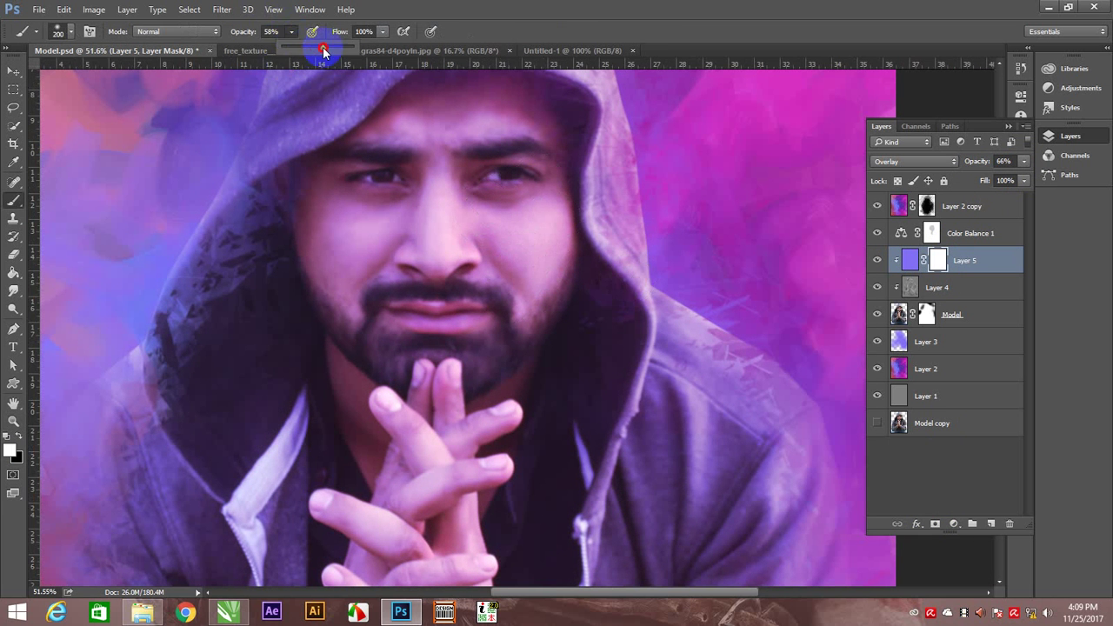
pyautogui.moveTo(323, 51); pyautogui.dragTo(341, 51)
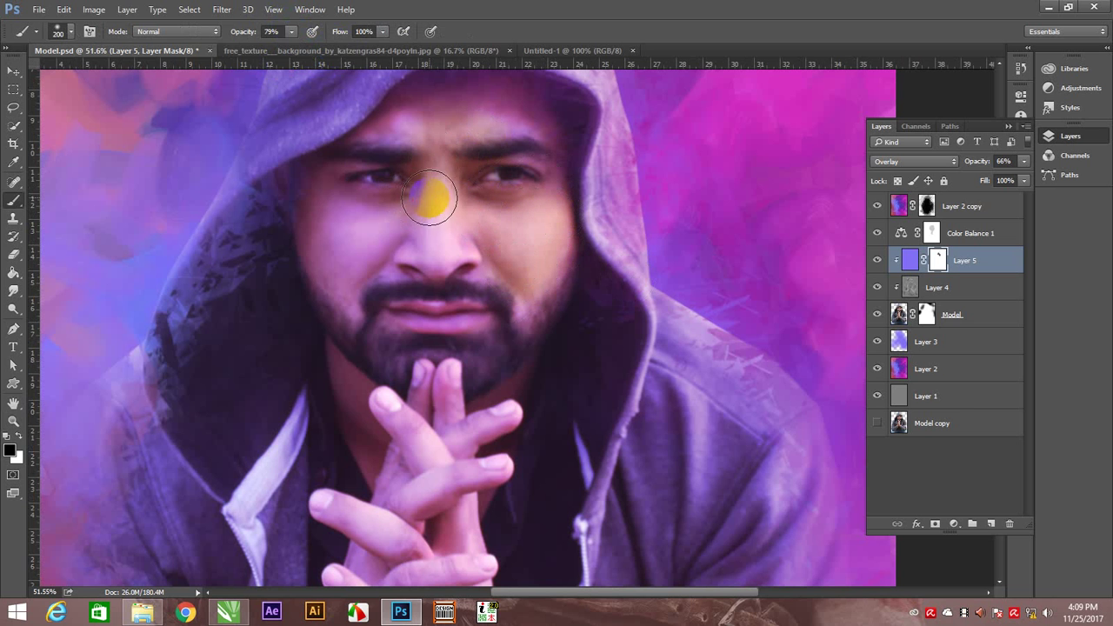
pyautogui.click(277, 32)
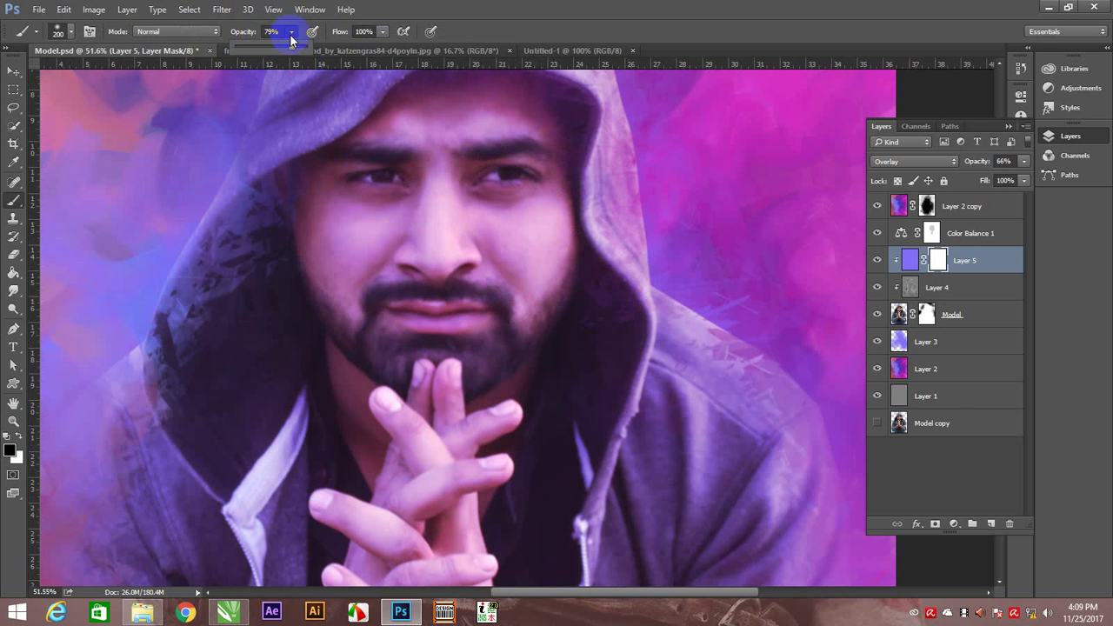
pyautogui.moveTo(253, 50); pyautogui.dragTo(251, 50)
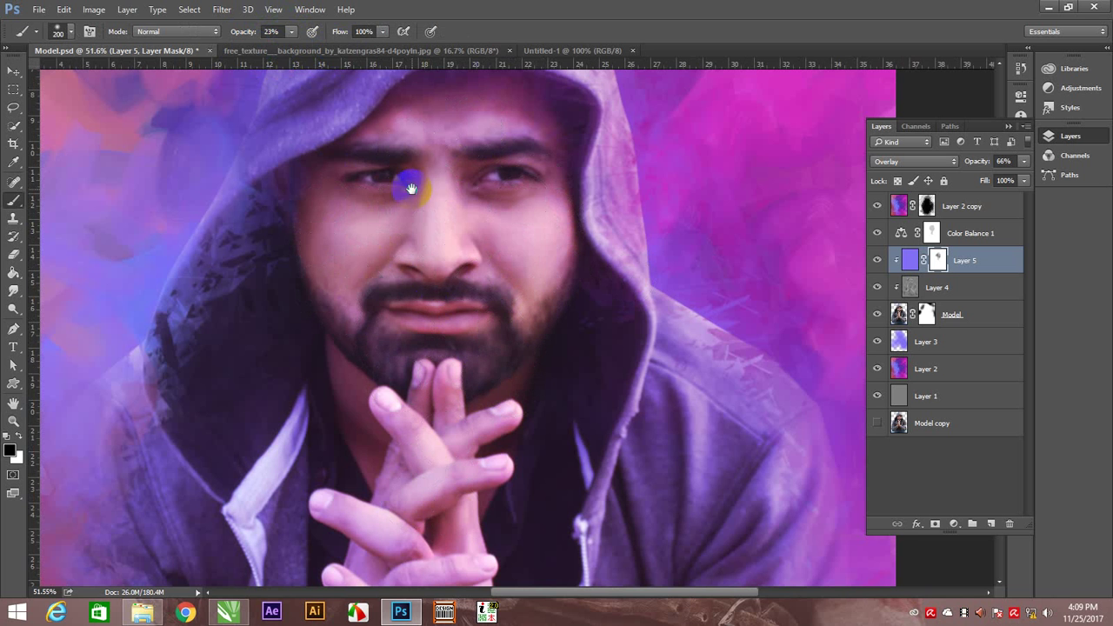
pyautogui.hotkey('ctrl', '0')
# - Add a new empty layer at the top of the layer stack
pyautogui.press('v')
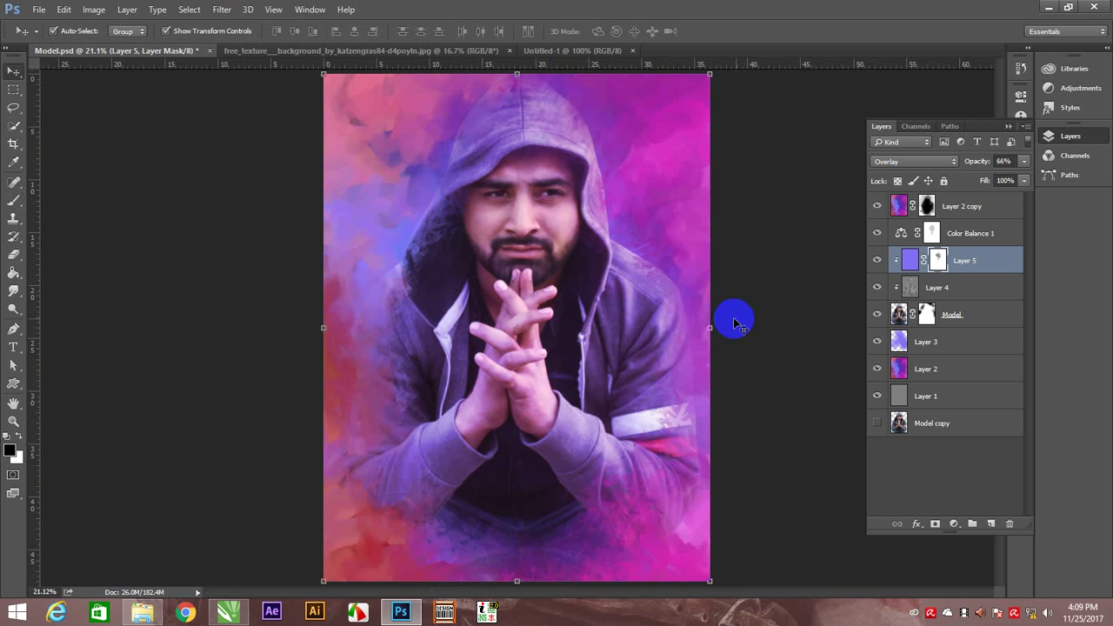
pyautogui.click(733, 324)
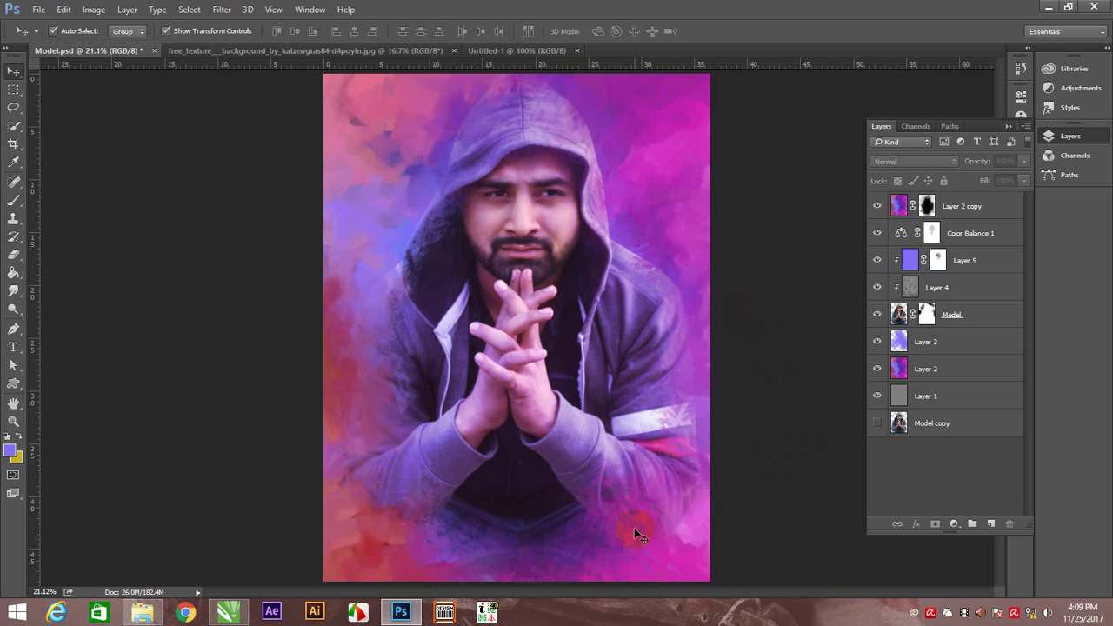
pyautogui.moveTo(634, 528); pyautogui.dragTo(685, 465)
pyautogui.hotkey('ctrl', 'z')
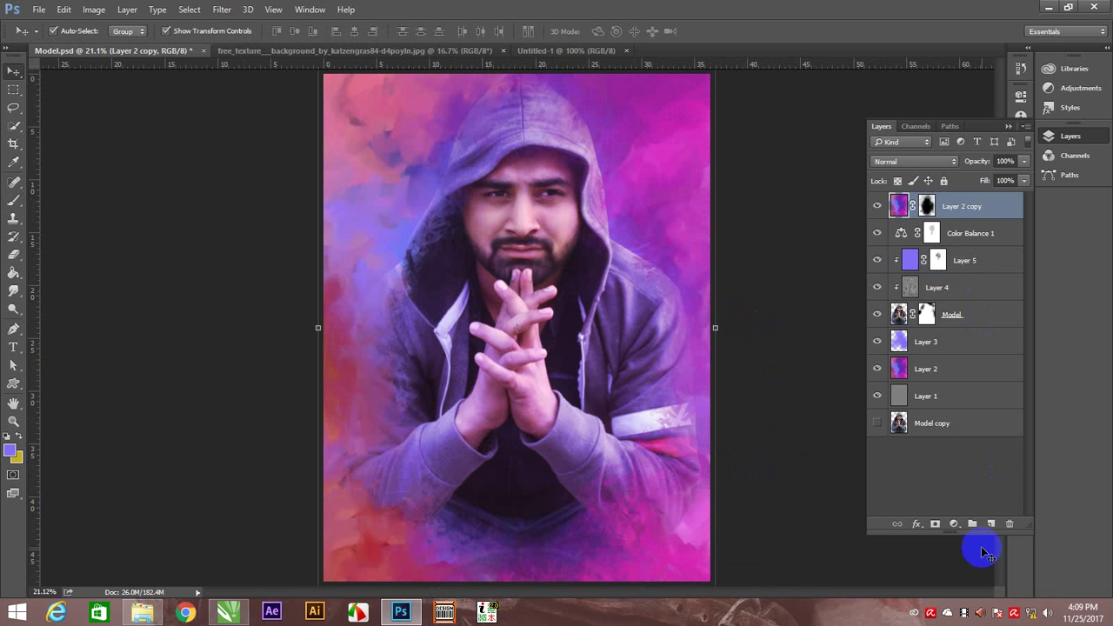
pyautogui.click(993, 524)
# - Paint a dark band along the bottom with a 1200 px brush and set the layer to 76% opacity
pyautogui.press('b')
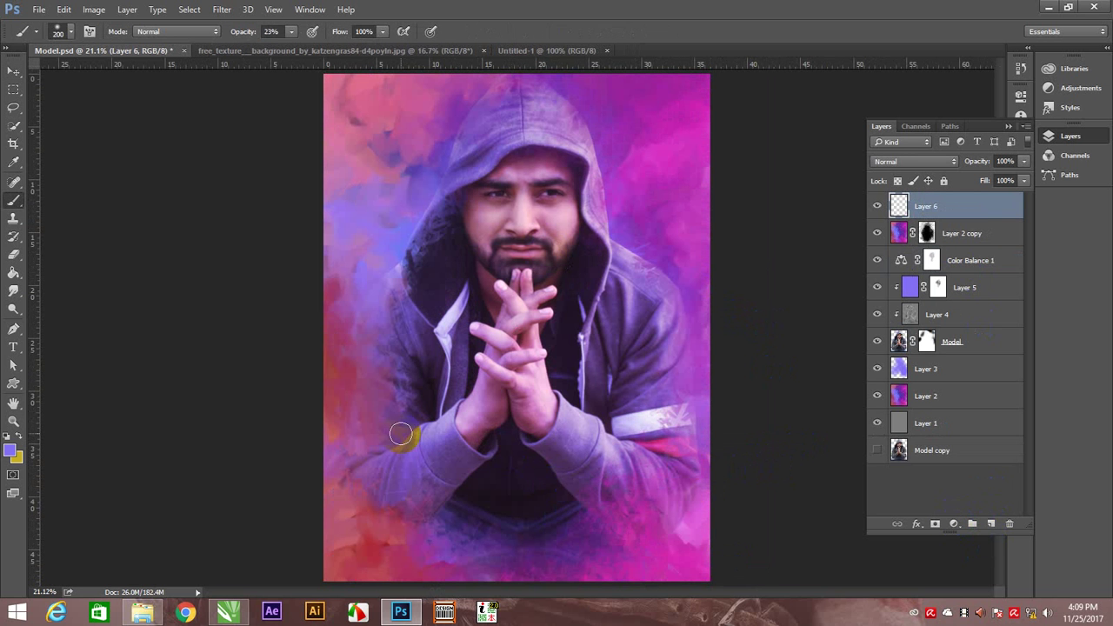
pyautogui.press(']')
pyautogui.press(']')
pyautogui.press(']')
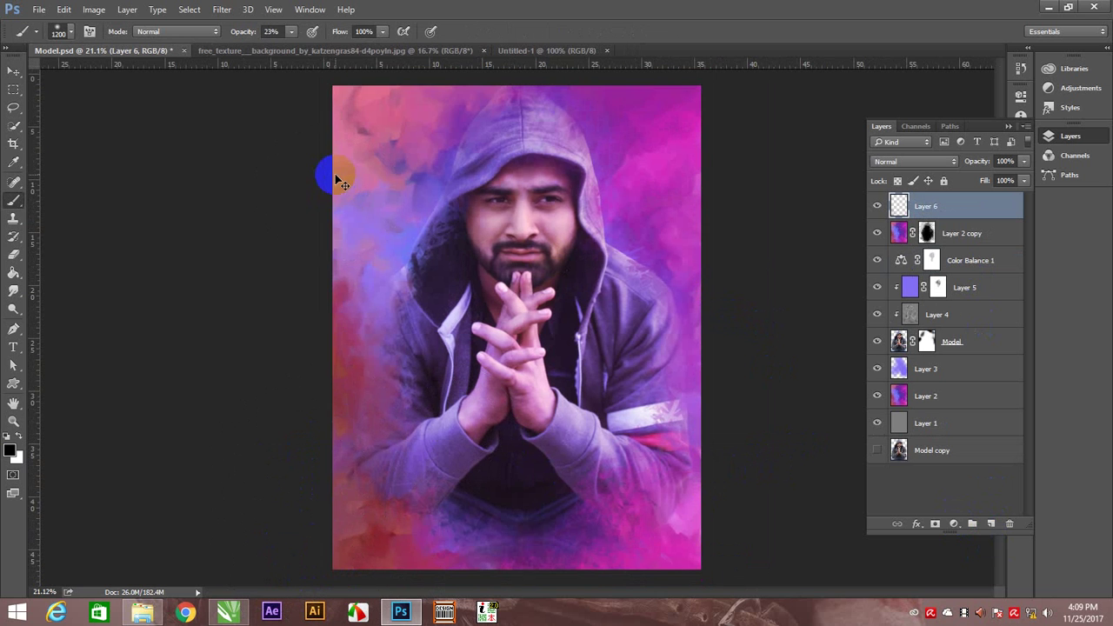
pyautogui.hotkey('ctrl', '-')
pyautogui.hotkey('ctrl', '-')
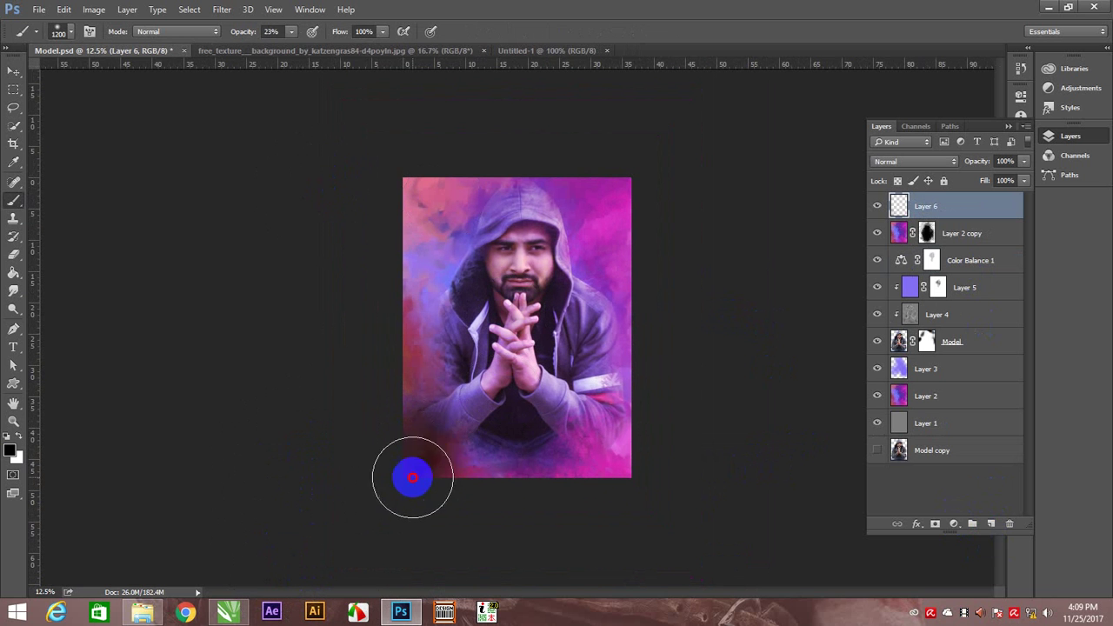
pyautogui.moveTo(412, 478)
pyautogui.mouseDown()
pyautogui.moveTo(517, 490)
pyautogui.moveTo(607, 460)
pyautogui.moveTo(462, 479)
pyautogui.moveTo(661, 435)
pyautogui.moveTo(422, 490)
pyautogui.moveTo(683, 455)
pyautogui.moveTo(633, 497)
pyautogui.mouseUp()
pyautogui.click(1023, 162)
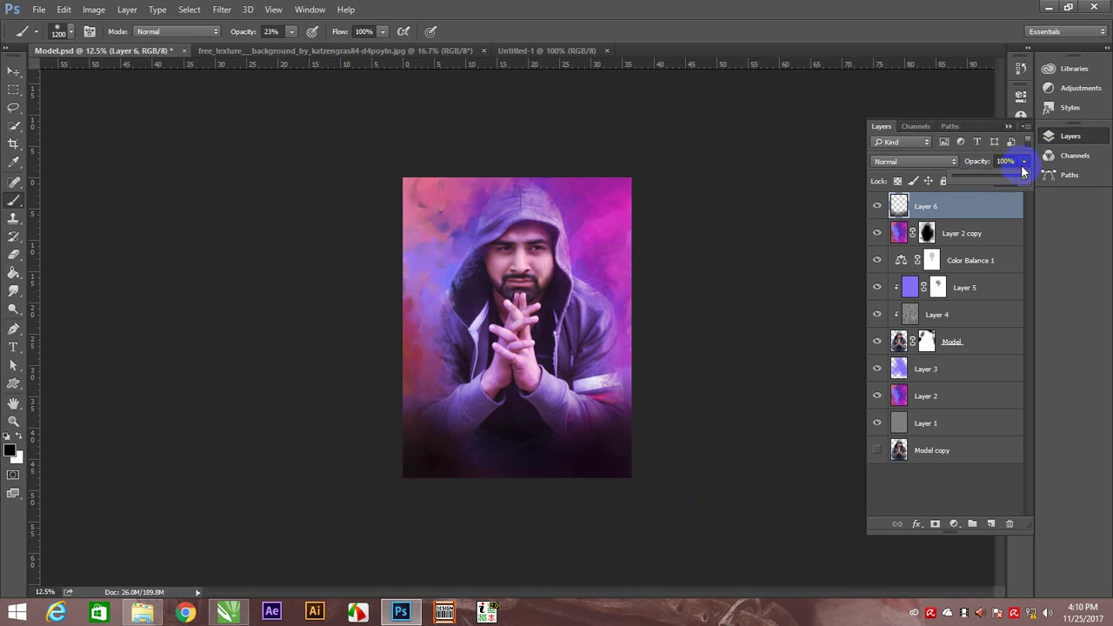
pyautogui.moveTo(1023, 176); pyautogui.dragTo(1007, 177)
# - Choose a textured brush preset and enlarge it to 900 px
pyautogui.click(292, 32)
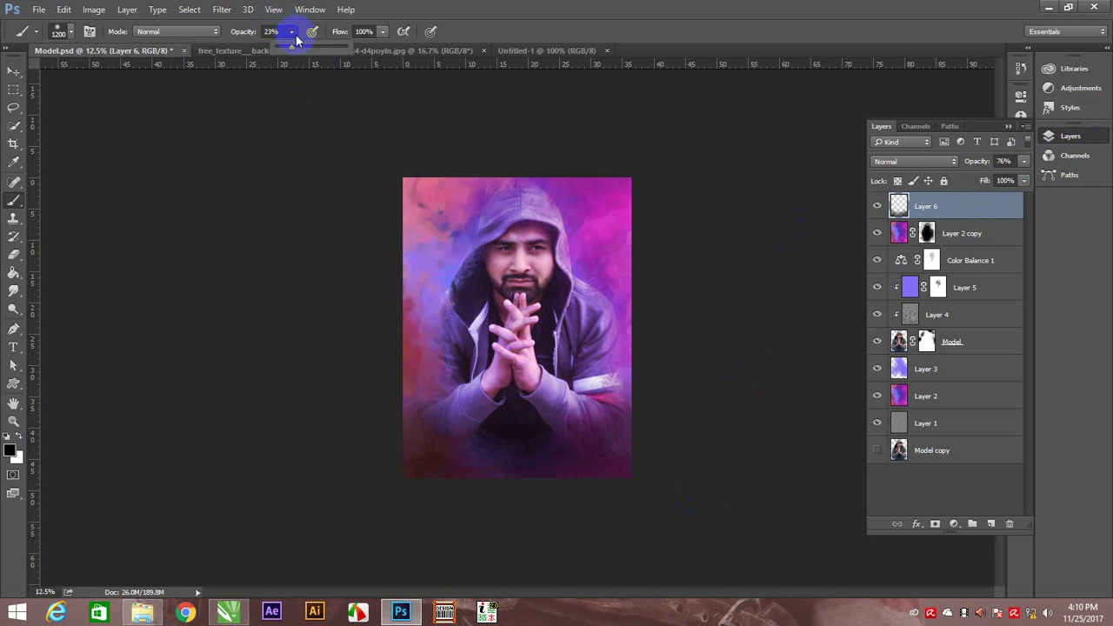
pyautogui.rightClick(463, 344)
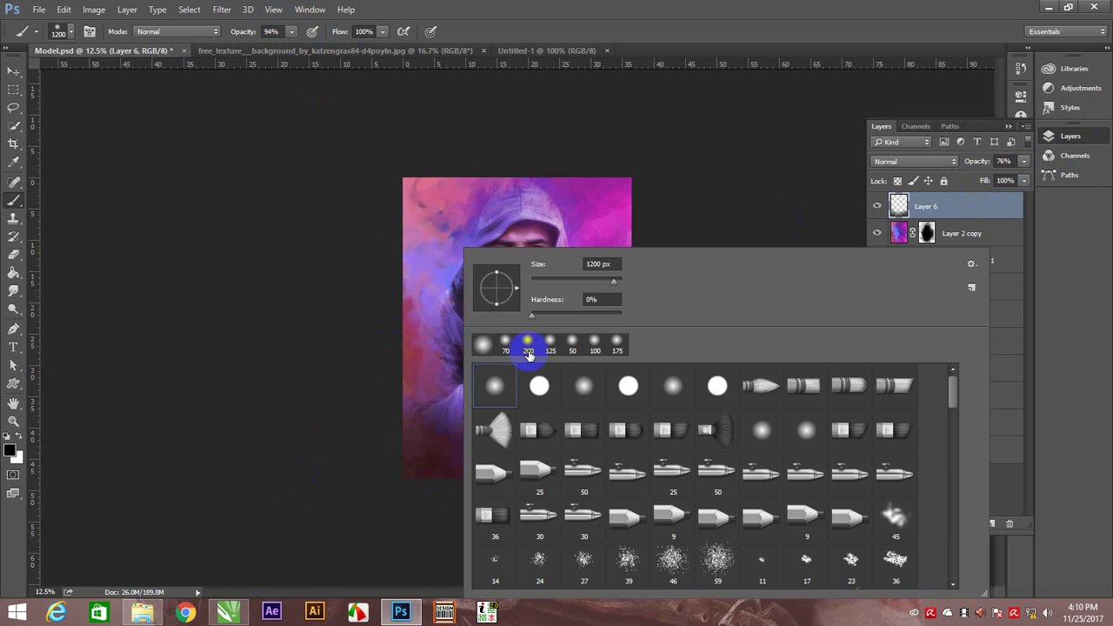
pyautogui.moveTo(951, 392); pyautogui.dragTo(952, 457)
pyautogui.click(673, 503)
pyautogui.click(370, 461)
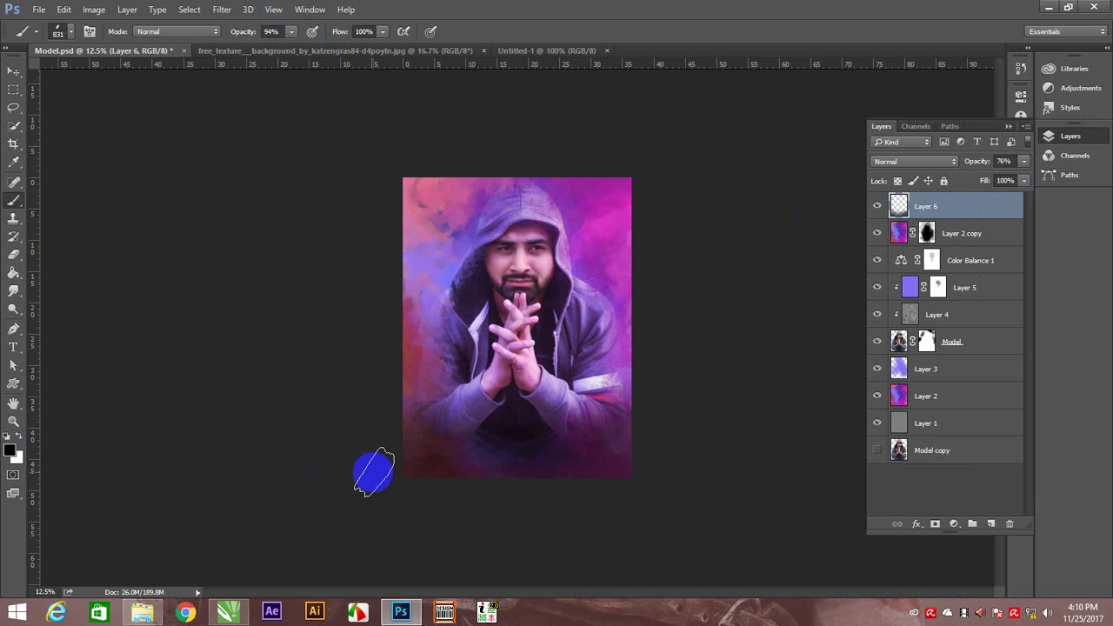
pyautogui.press(']')
pyautogui.press(']')
pyautogui.press(']')
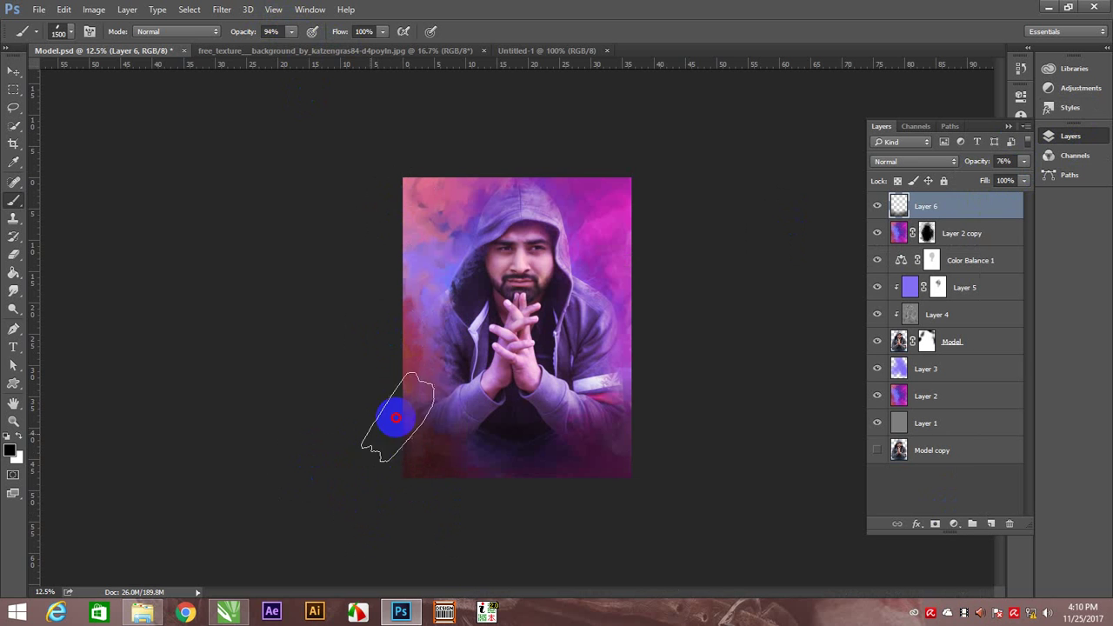
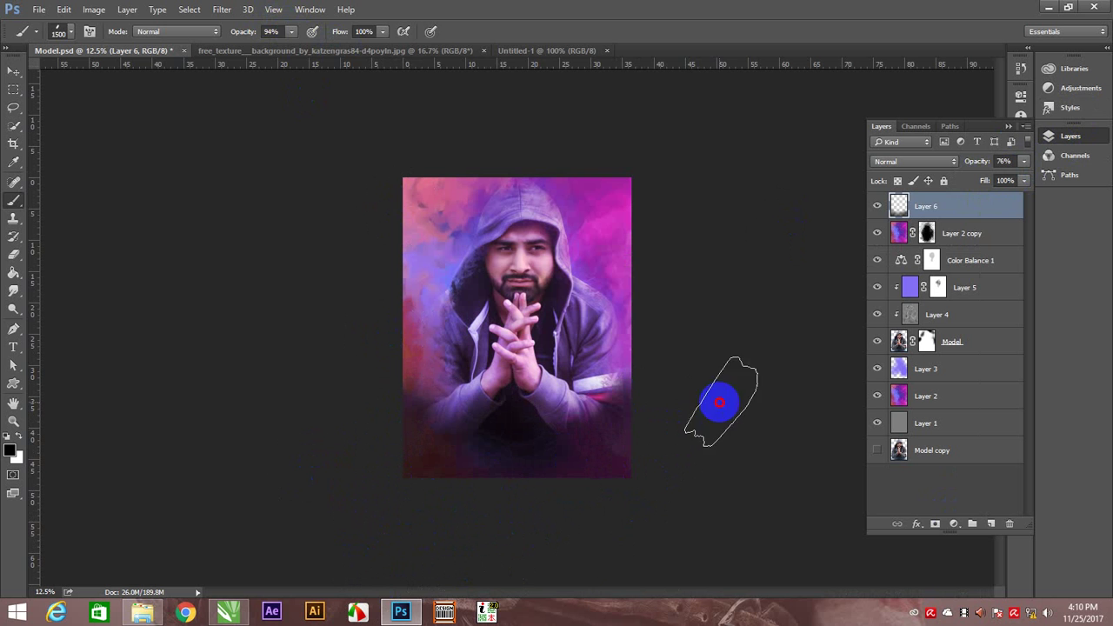
# - Fit the document on screen and scale Layer 6 up to about 145%
pyautogui.press('v')
pyautogui.click(554, 397)
pyautogui.rightClick(547, 338)
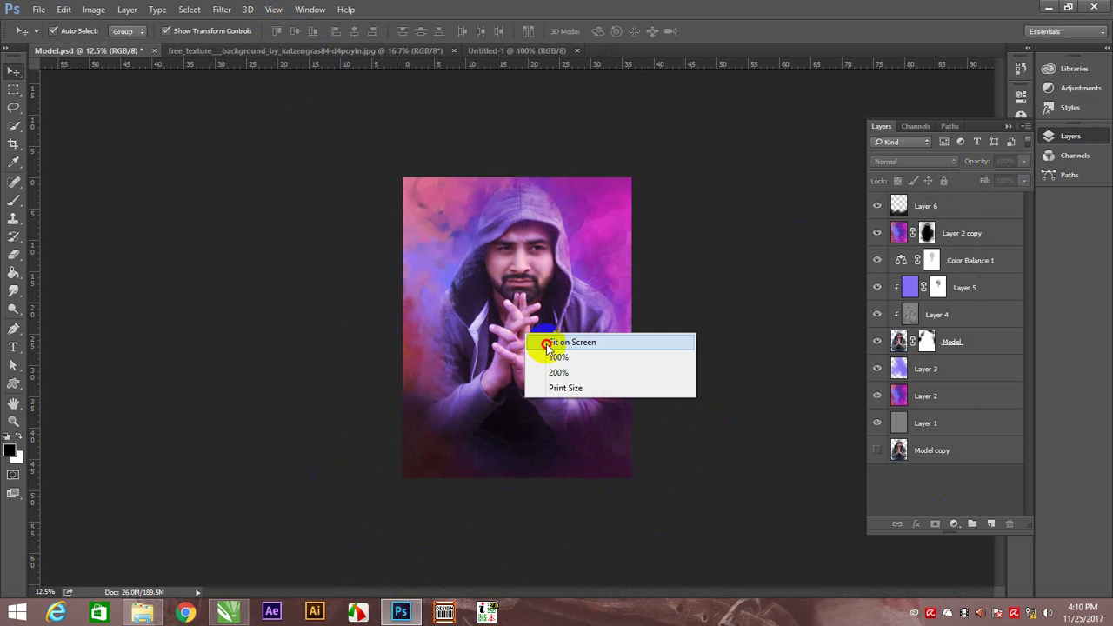
pyautogui.click(557, 343)
pyautogui.moveTo(654, 539)
pyautogui.mouseDown()
pyautogui.moveTo(559, 428)
pyautogui.moveTo(727, 470)
pyautogui.mouseUp()
pyautogui.moveTo(710, 311); pyautogui.dragTo(803, 249)
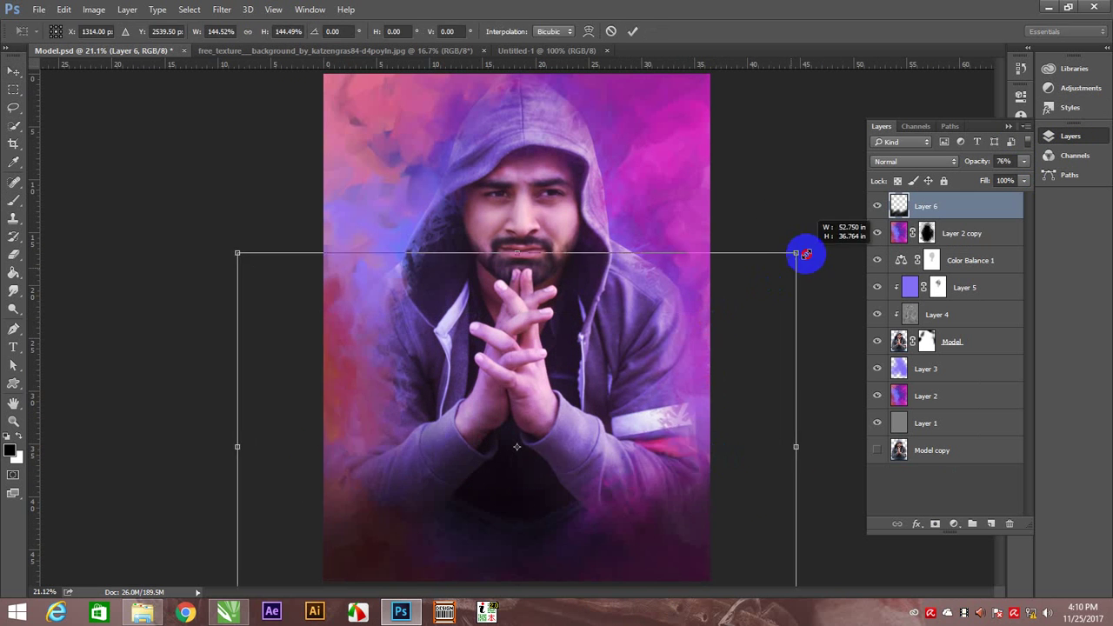
pyautogui.press('Return')
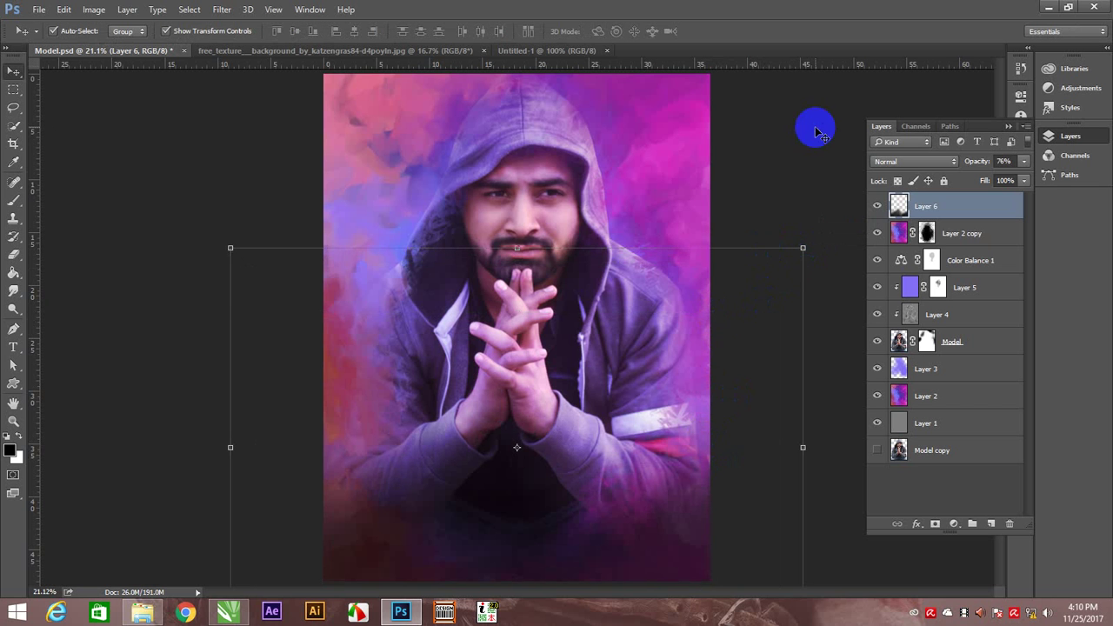
# - Deselect the transformed layer and select Layer 2 copy
pyautogui.click(799, 148)
pyautogui.rightClick(517, 291)
pyautogui.click(524, 299)
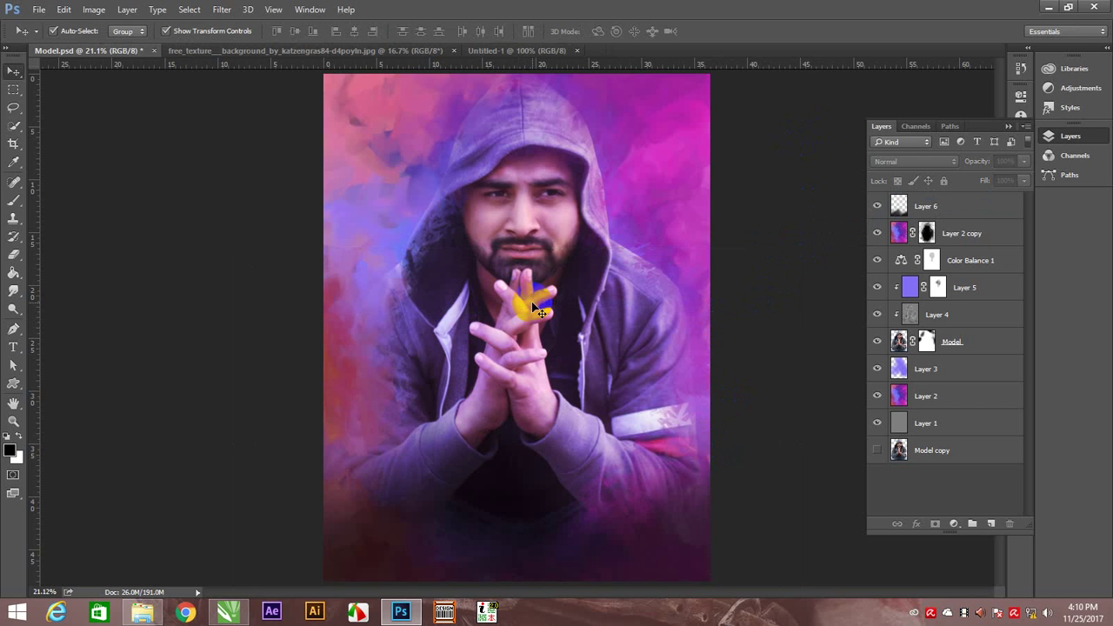
pyautogui.click(757, 183)
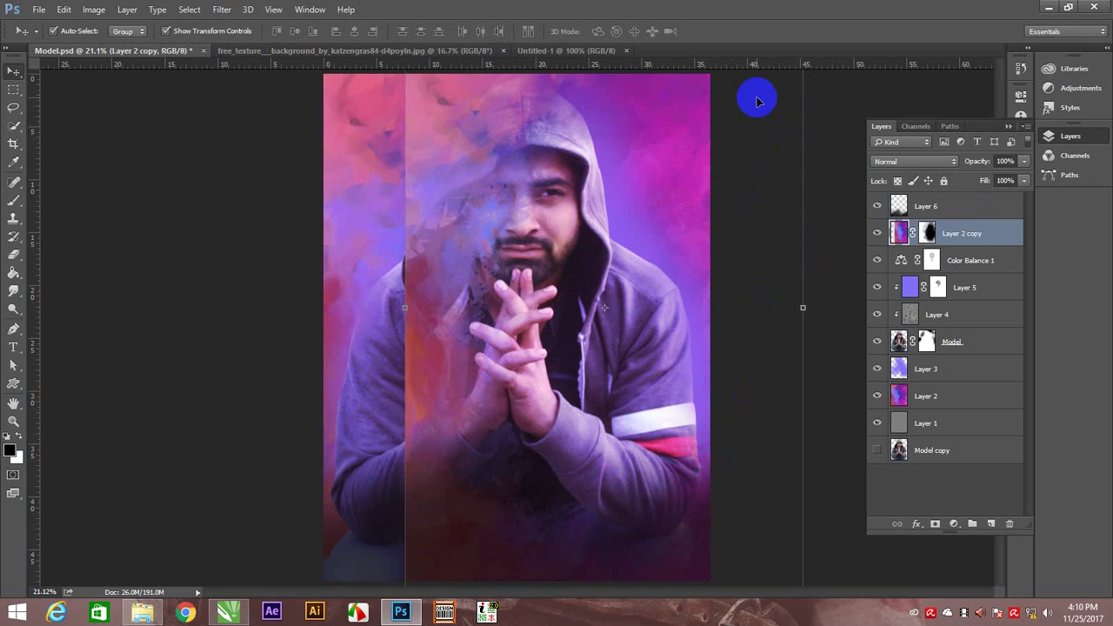
# - Paint Layer 2 copy's mask with a soft brush along the hood's right edge and lower torso
pyautogui.press('b')
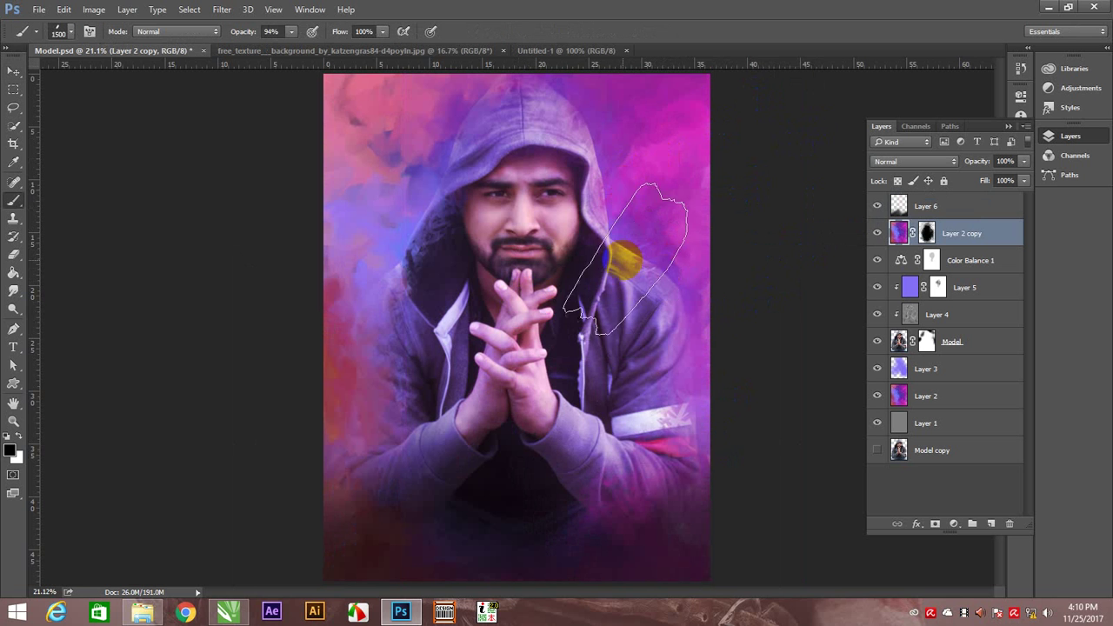
pyautogui.moveTo(661, 227); pyautogui.dragTo(809, 263)
pyautogui.click(899, 234)
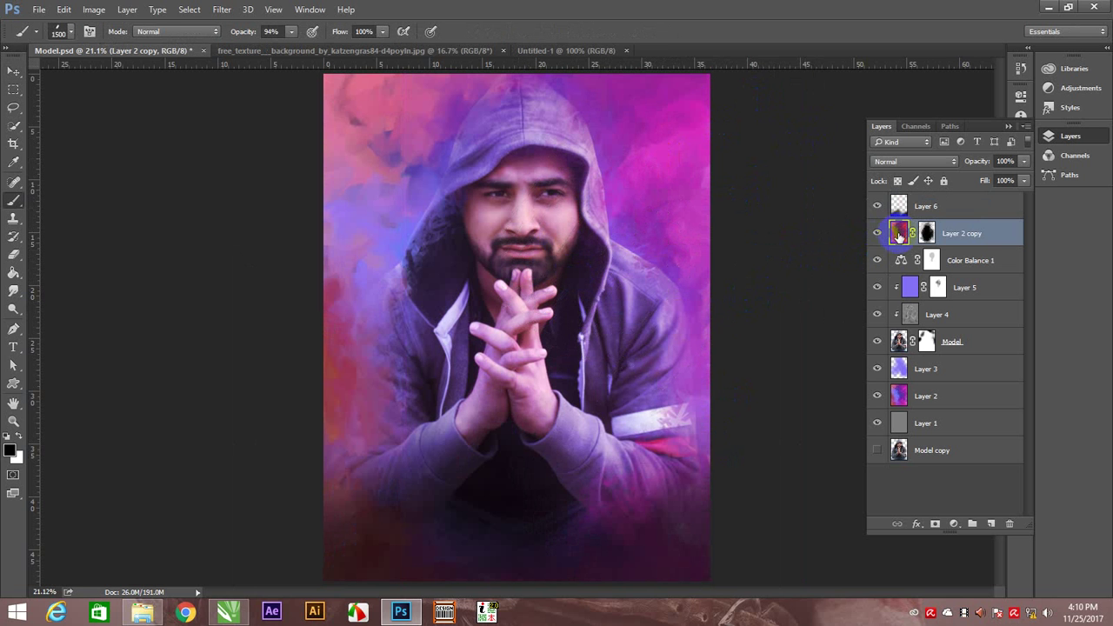
pyautogui.click(926, 232)
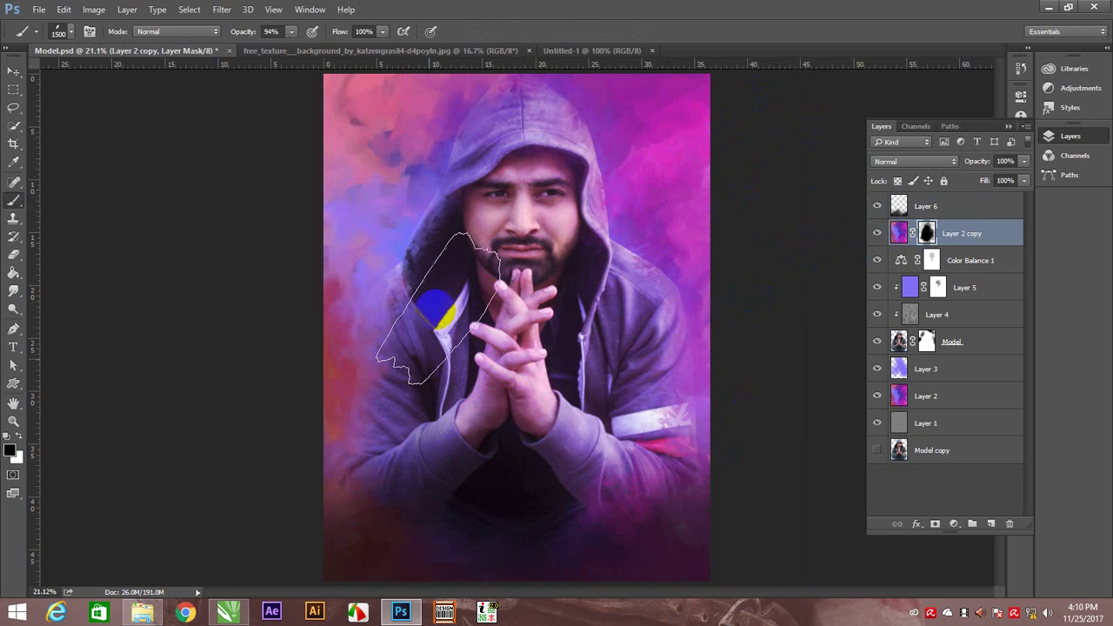
pyautogui.click(542, 504)
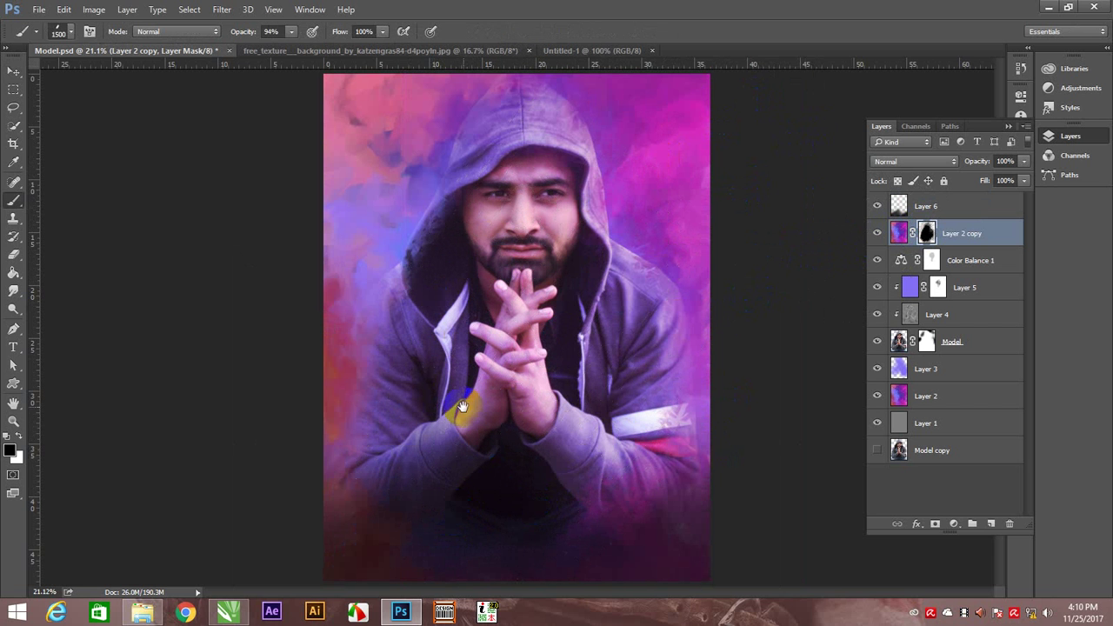
# - Toggle Layer 2 copy's visibility to compare the blend, then select Layer 6
pyautogui.rightClick(469, 341)
pyautogui.press('Escape')
pyautogui.press('v')
pyautogui.click(807, 335)
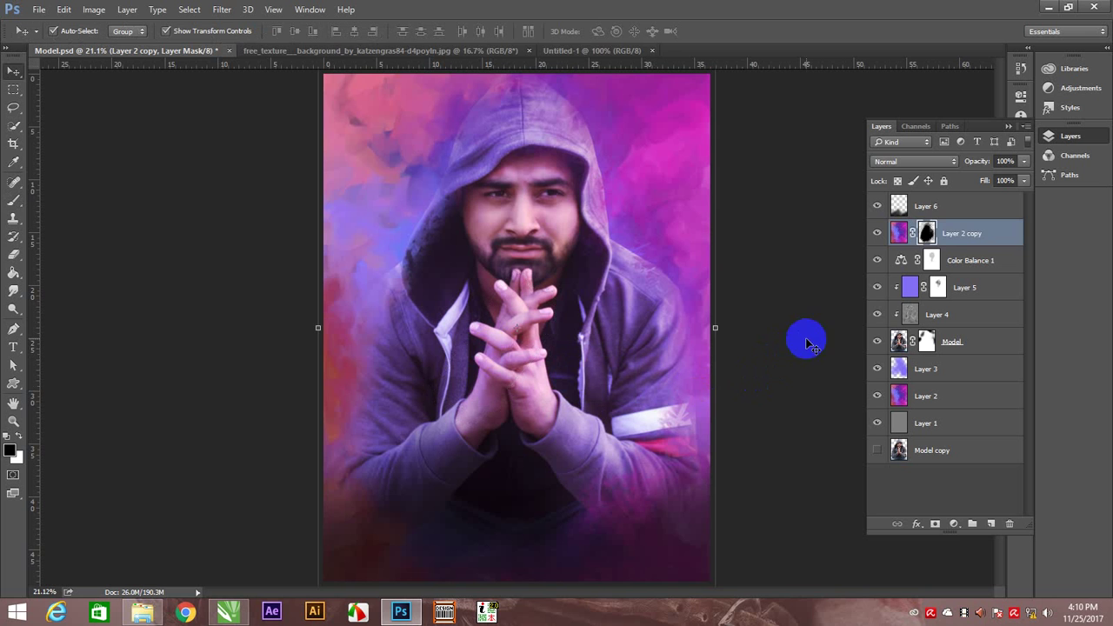
pyautogui.click(879, 234)
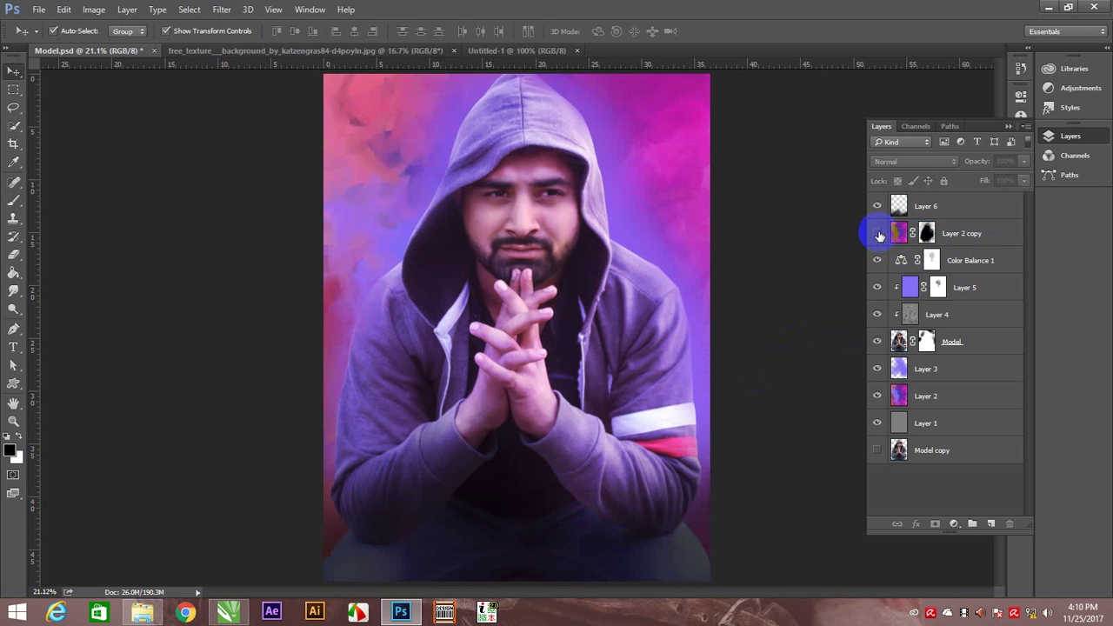
pyautogui.click(877, 234)
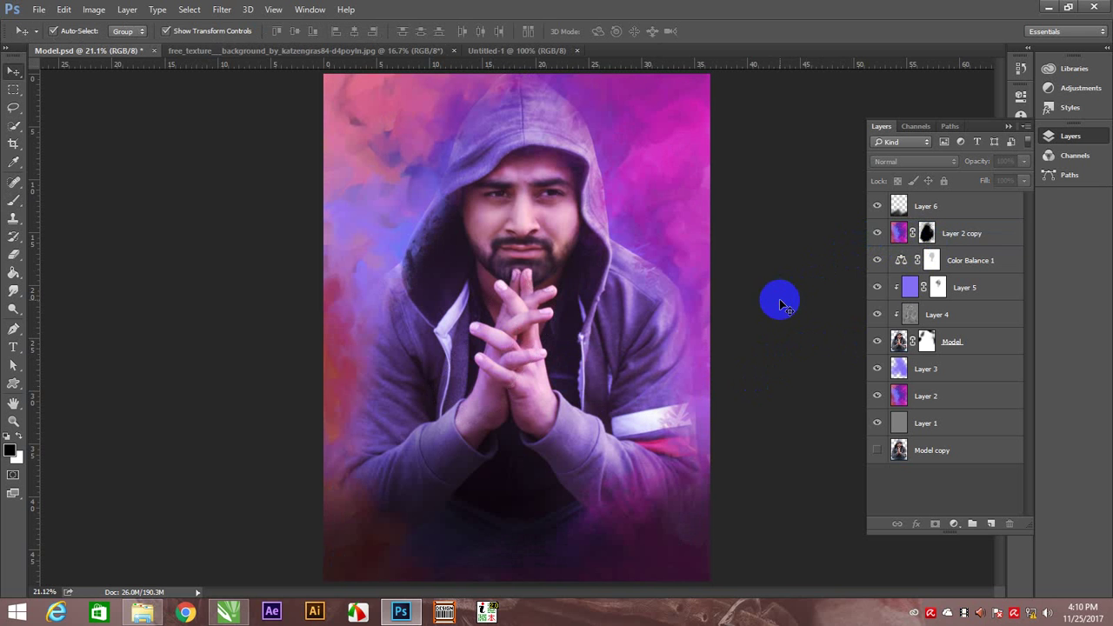
pyautogui.click(944, 206)
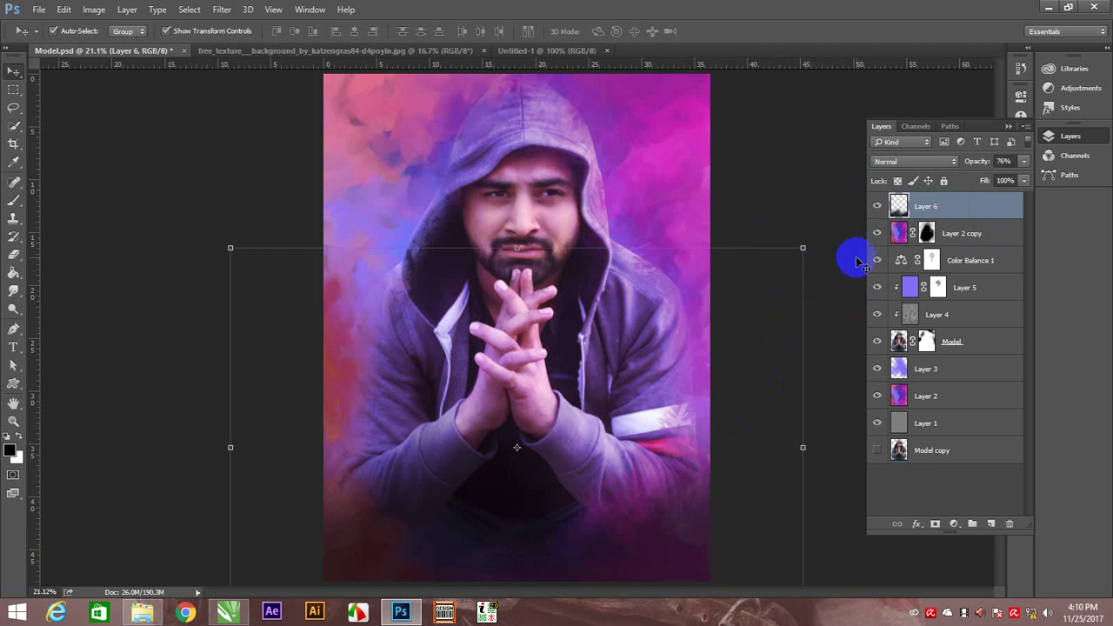
# - Add a Vibrance adjustment layer above Layer 6 with Vibrance lowered to -25
pyautogui.click(954, 524)
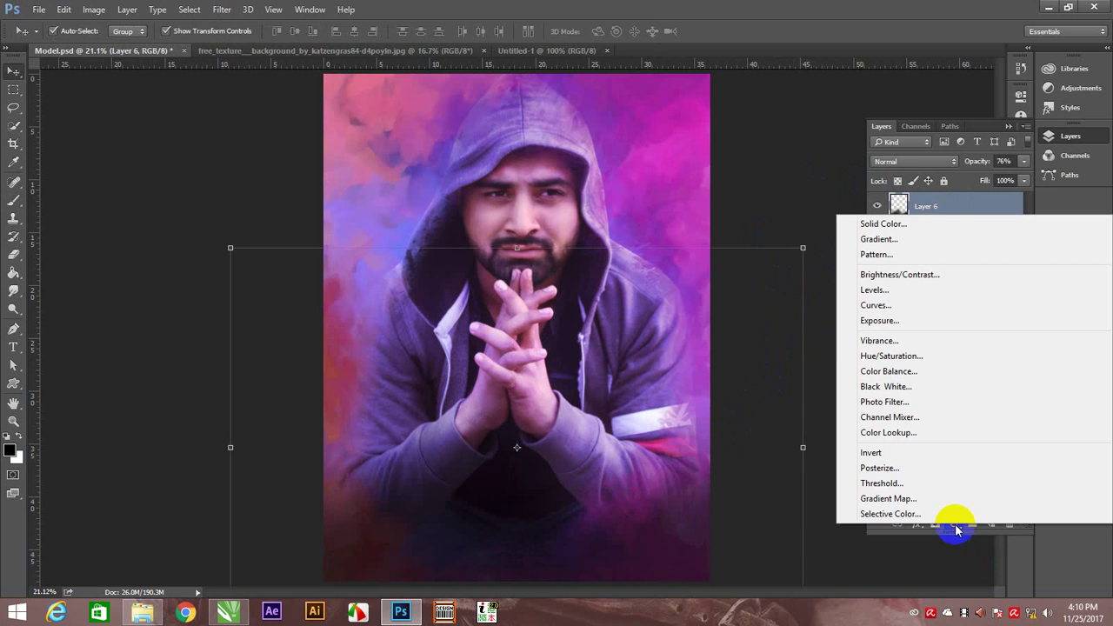
pyautogui.click(905, 341)
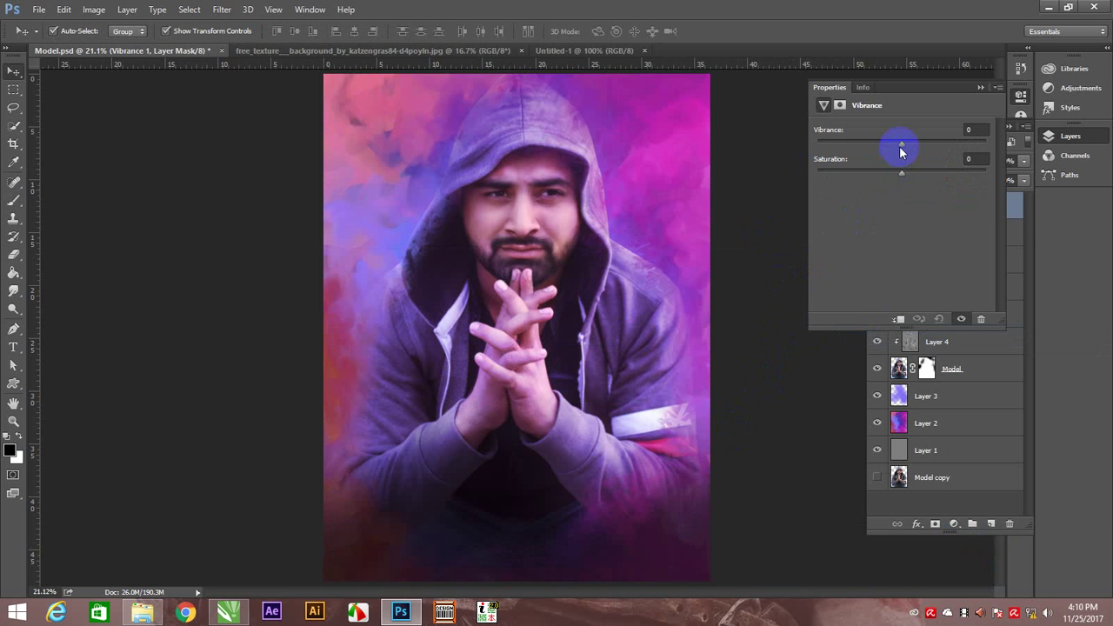
pyautogui.moveTo(901, 149)
pyautogui.mouseDown()
pyautogui.moveTo(883, 147)
pyautogui.moveTo(972, 144)
pyautogui.moveTo(878, 157)
pyautogui.mouseUp()
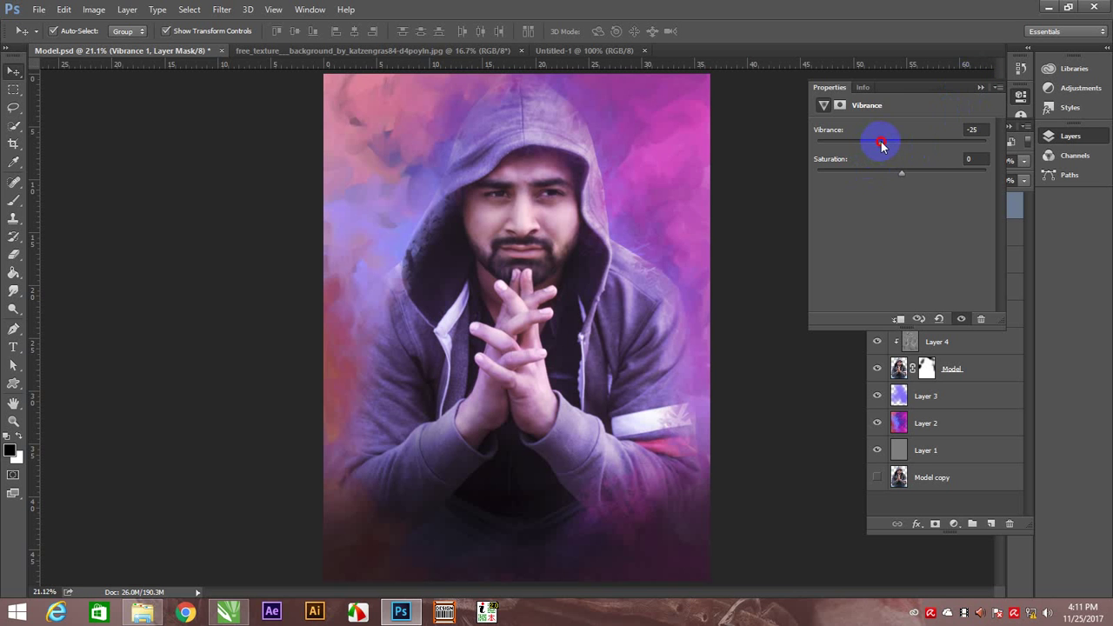
pyautogui.click(981, 87)
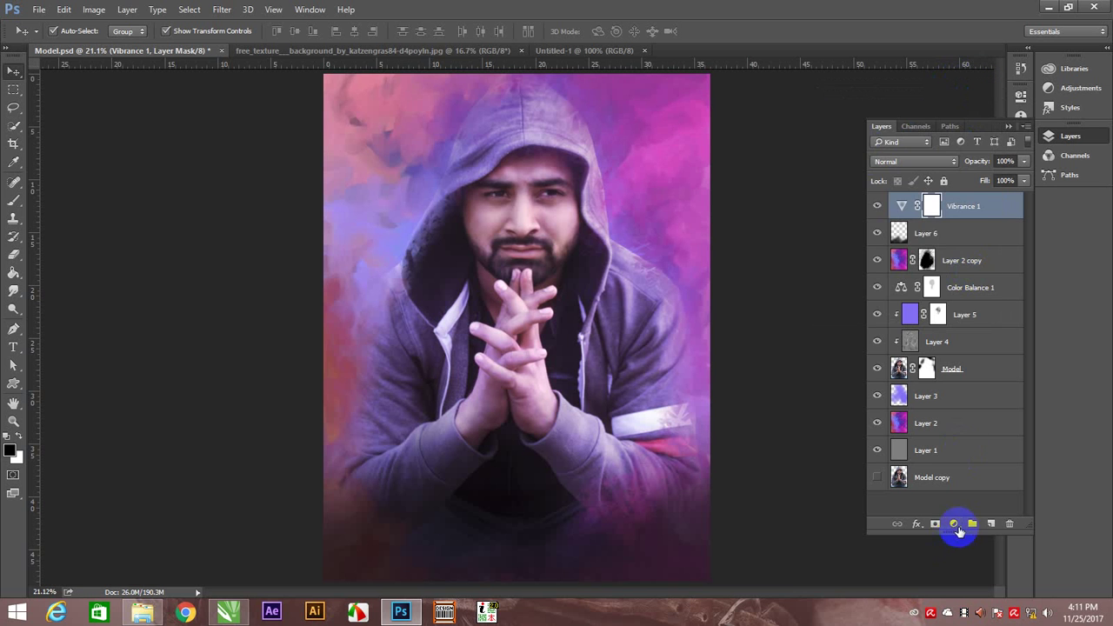
pyautogui.click(954, 524)
# - Add a Gradient Map using the Yellow, Magenta, Teal preset after previewing others
pyautogui.click(957, 496)
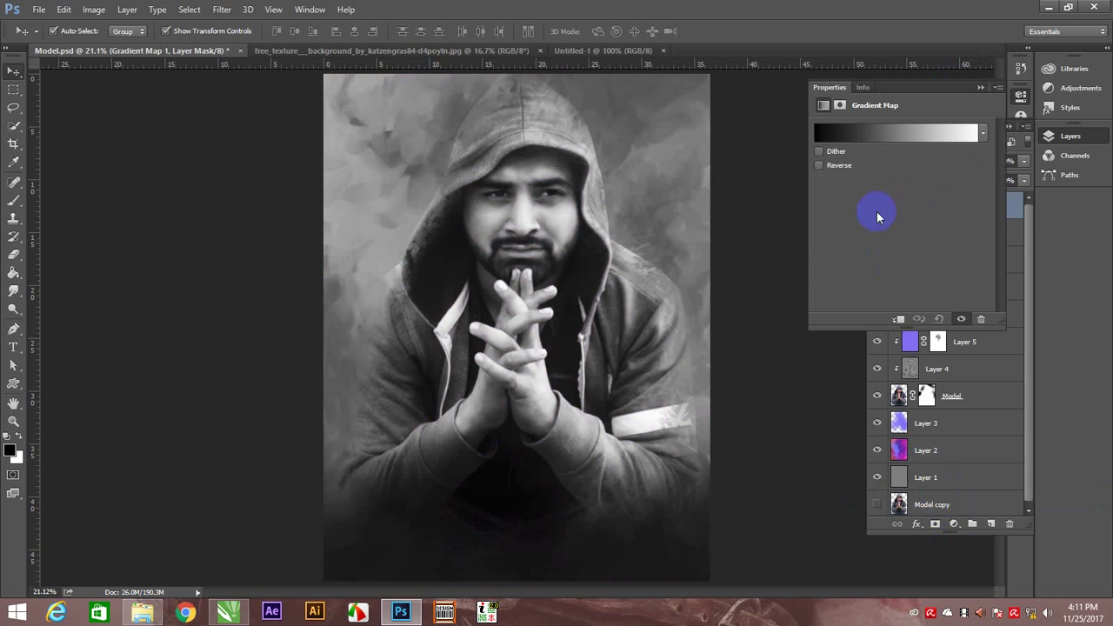
pyautogui.click(900, 133)
pyautogui.click(828, 174)
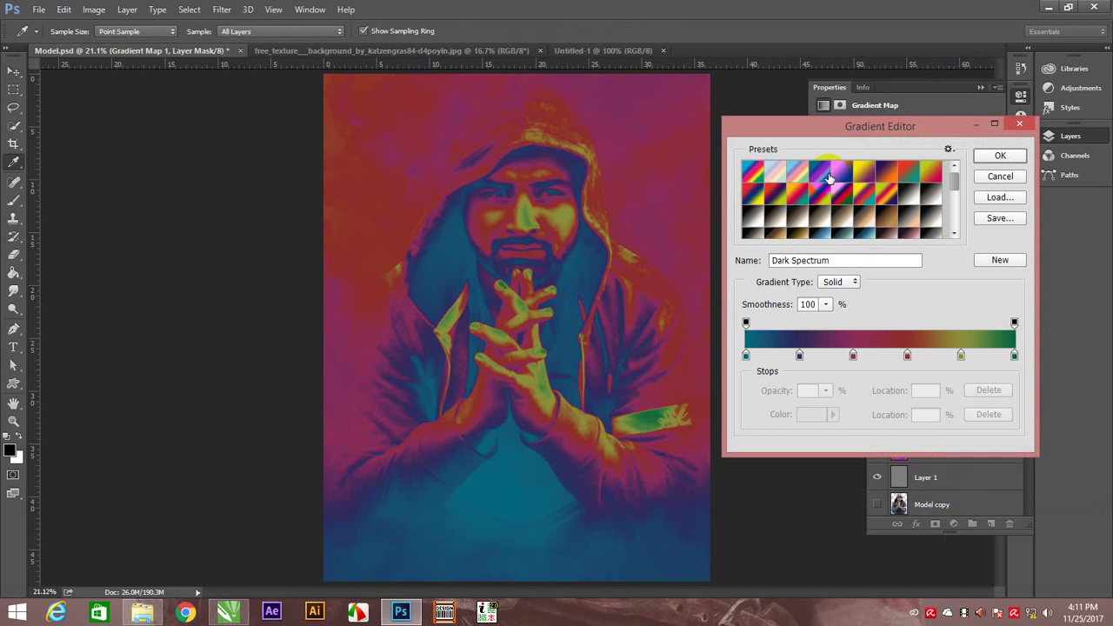
pyautogui.click(823, 200)
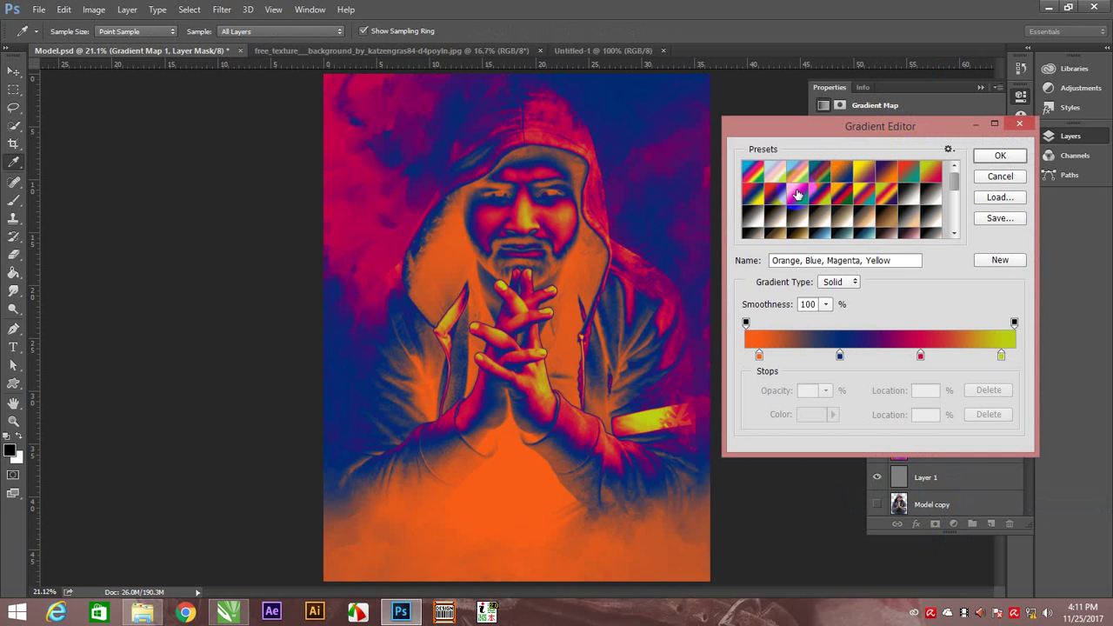
pyautogui.click(798, 195)
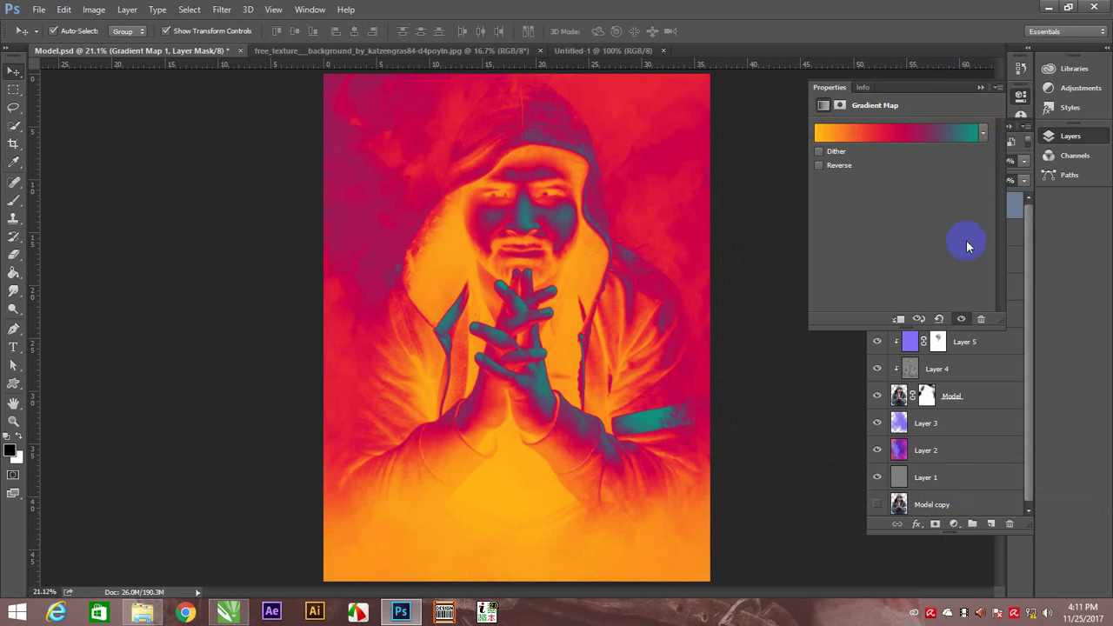
# - Preview Overlay, Darker Color and other blending modes on Gradient Map 1
pyautogui.click(979, 89)
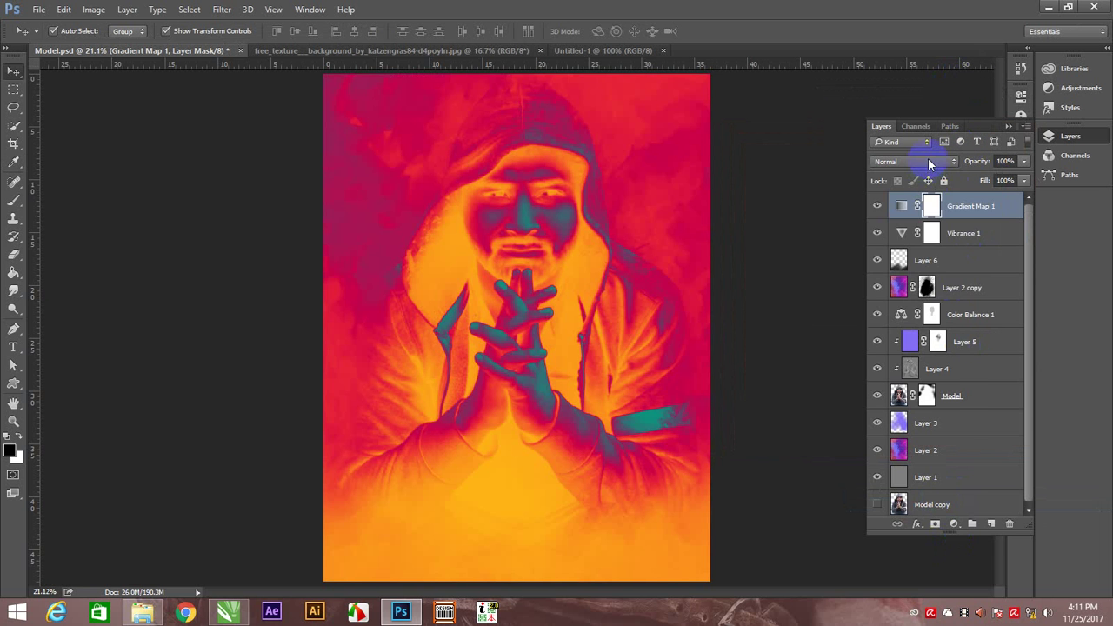
pyautogui.click(928, 161)
pyautogui.click(905, 305)
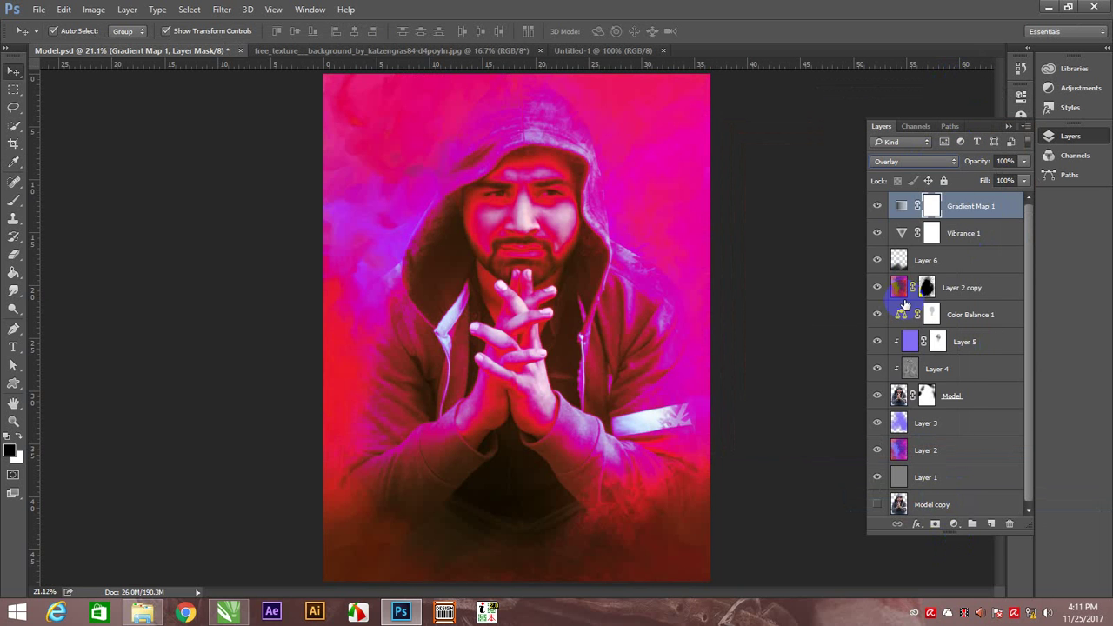
pyautogui.click(934, 162)
pyautogui.click(929, 147)
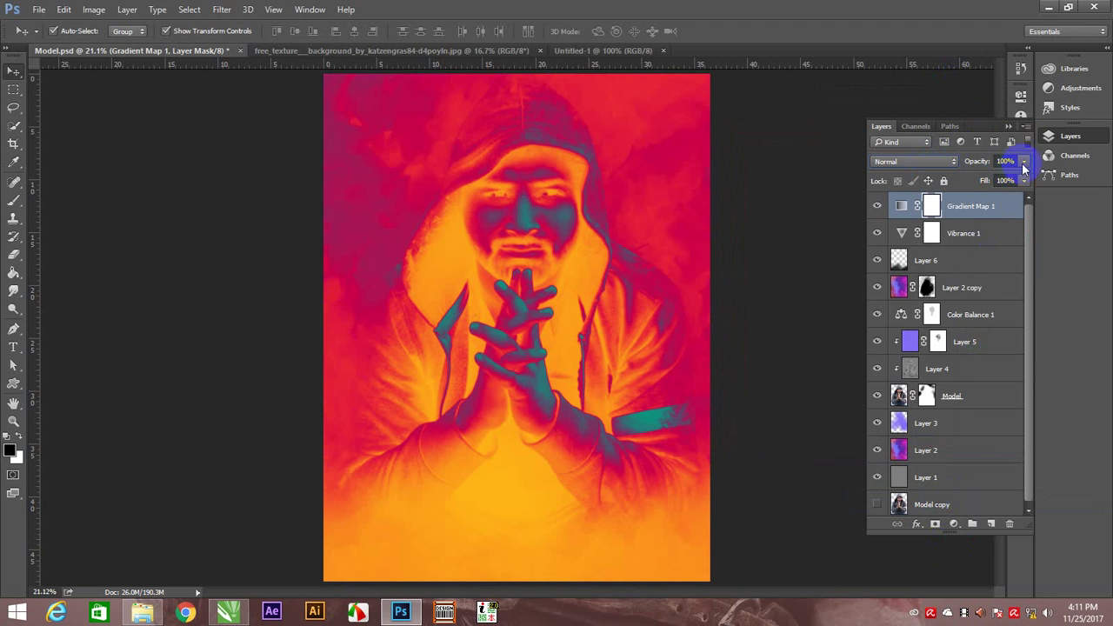
pyautogui.click(932, 162)
pyautogui.click(929, 187)
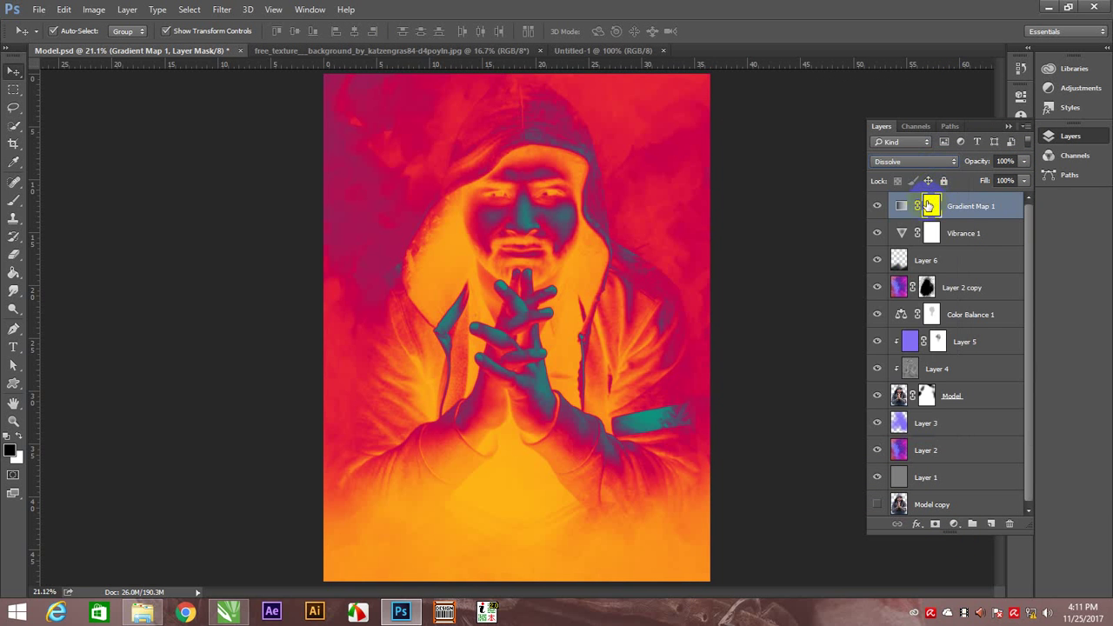
pyautogui.click(918, 163)
pyautogui.click(905, 224)
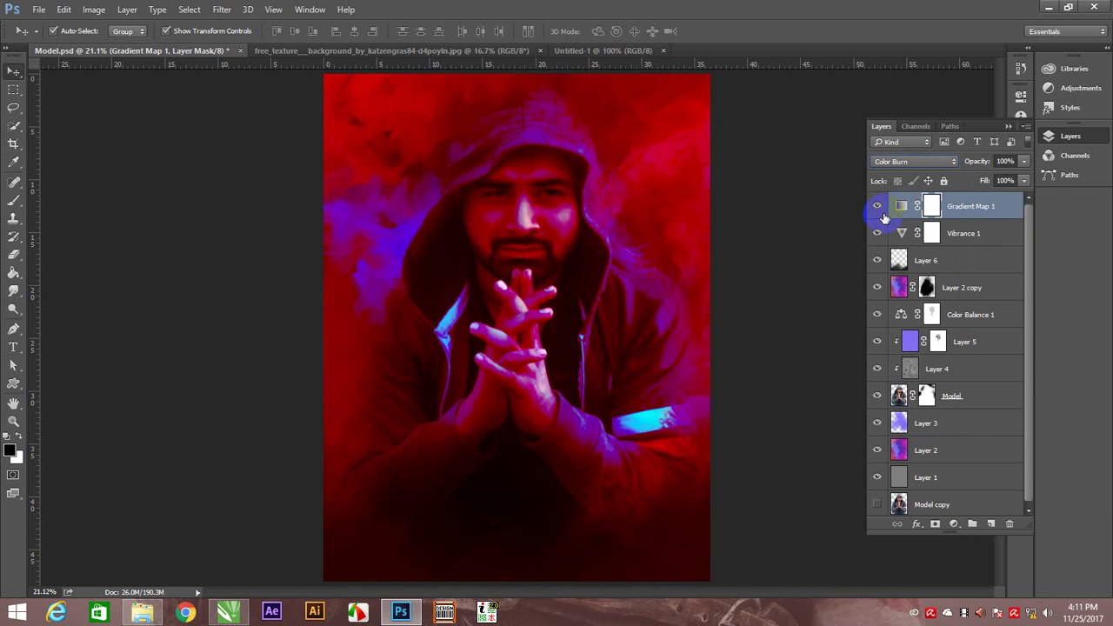
# - Cycle through Hard Mix and Exclusion, settle on Normal, and set opacity to 19%
pyautogui.press('Down')
pyautogui.press('Down')
pyautogui.press('Down')
pyautogui.press('Down')
pyautogui.press('Down')
pyautogui.press('Down')
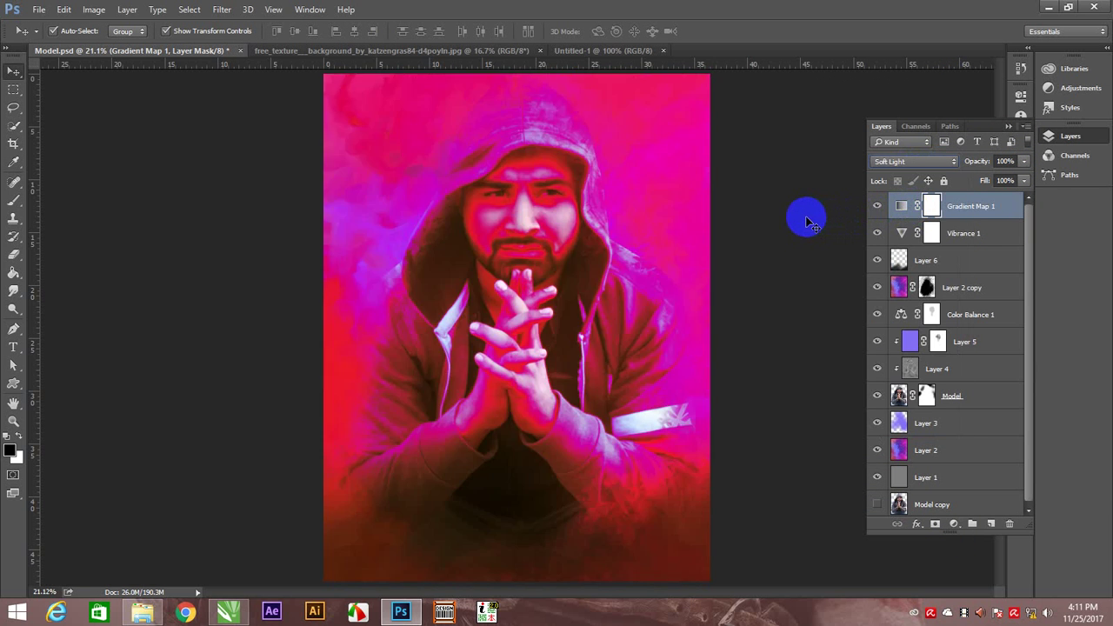
pyautogui.press('Down')
pyautogui.press('Down')
pyautogui.press('Down')
pyautogui.press('Down')
pyautogui.press('Down')
pyautogui.press('Down')
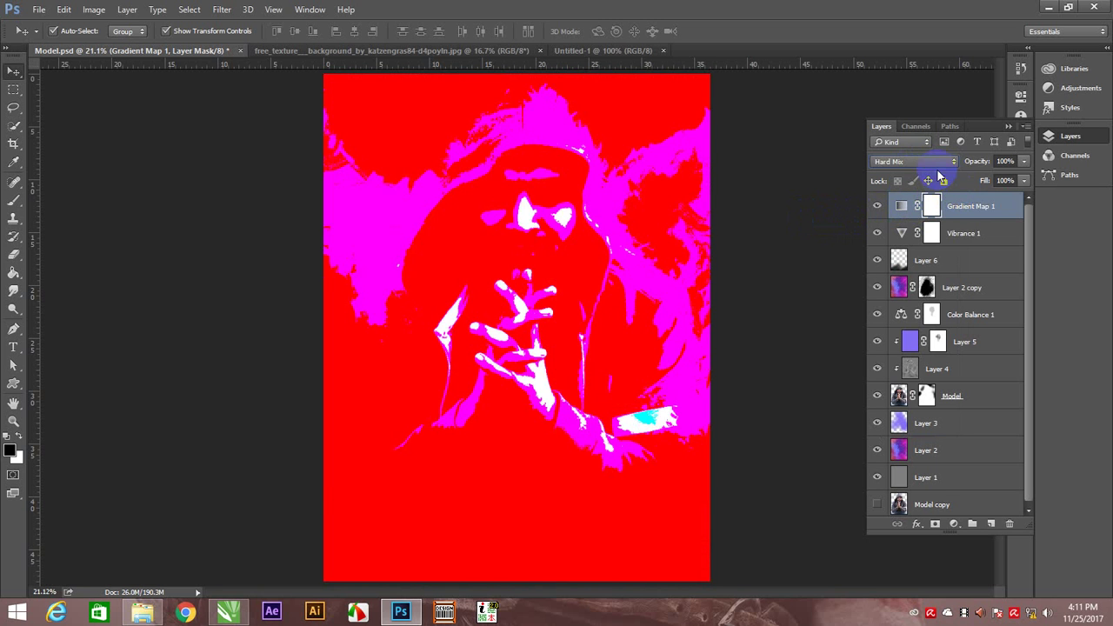
pyautogui.press('Down')
pyautogui.press('Down')
pyautogui.press('Down')
pyautogui.press('Up')
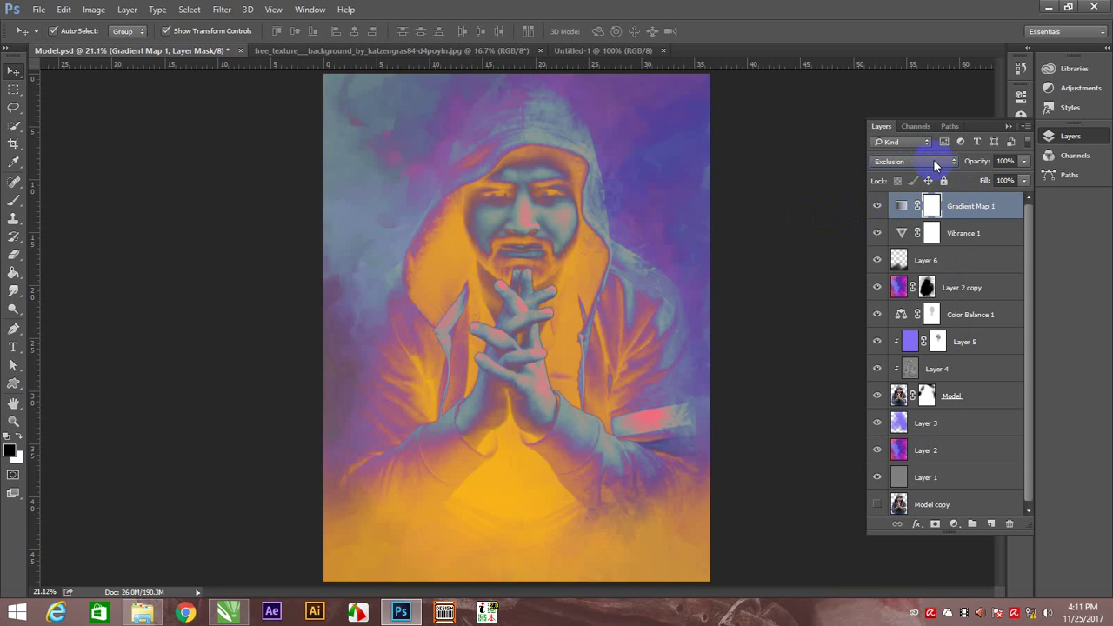
pyautogui.press('Down')
pyautogui.press('Down')
pyautogui.click(936, 163)
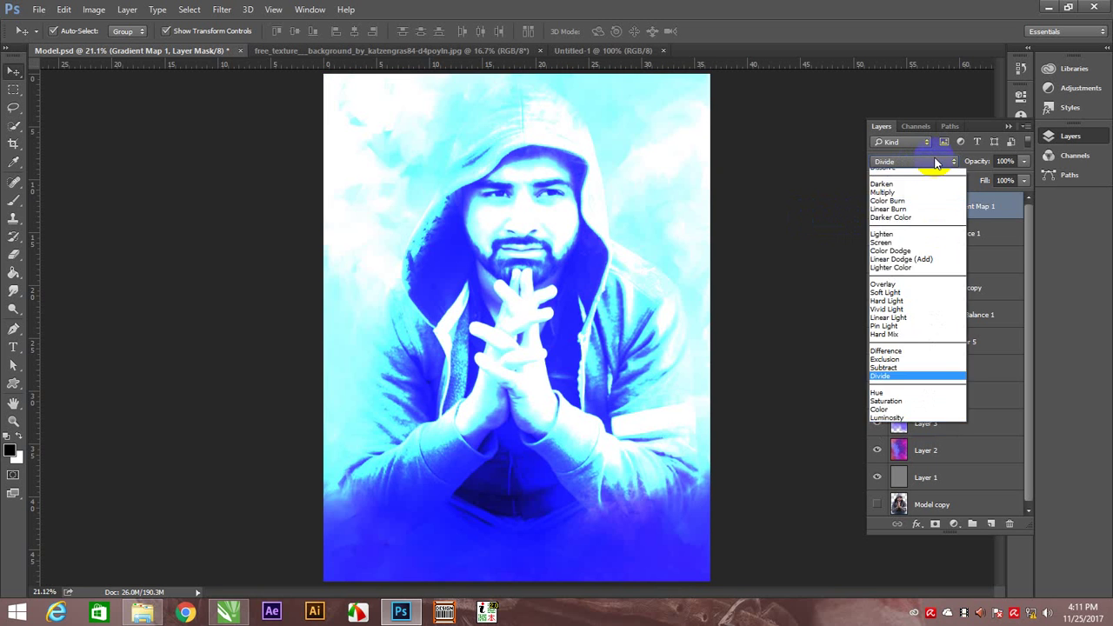
pyautogui.click(922, 179)
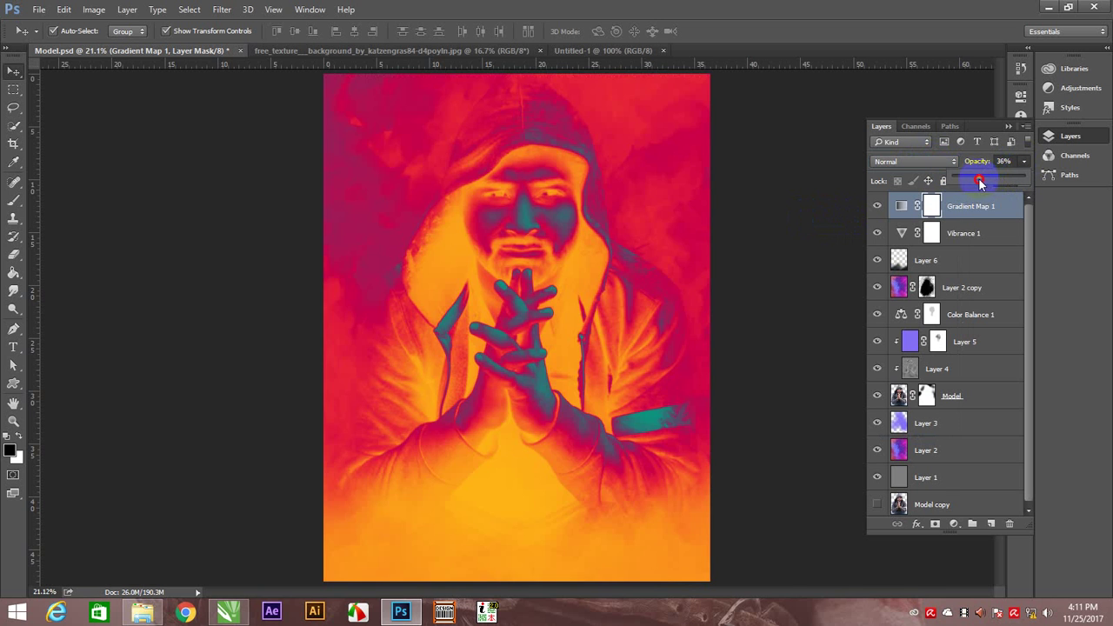
pyautogui.moveTo(980, 182); pyautogui.dragTo(967, 179)
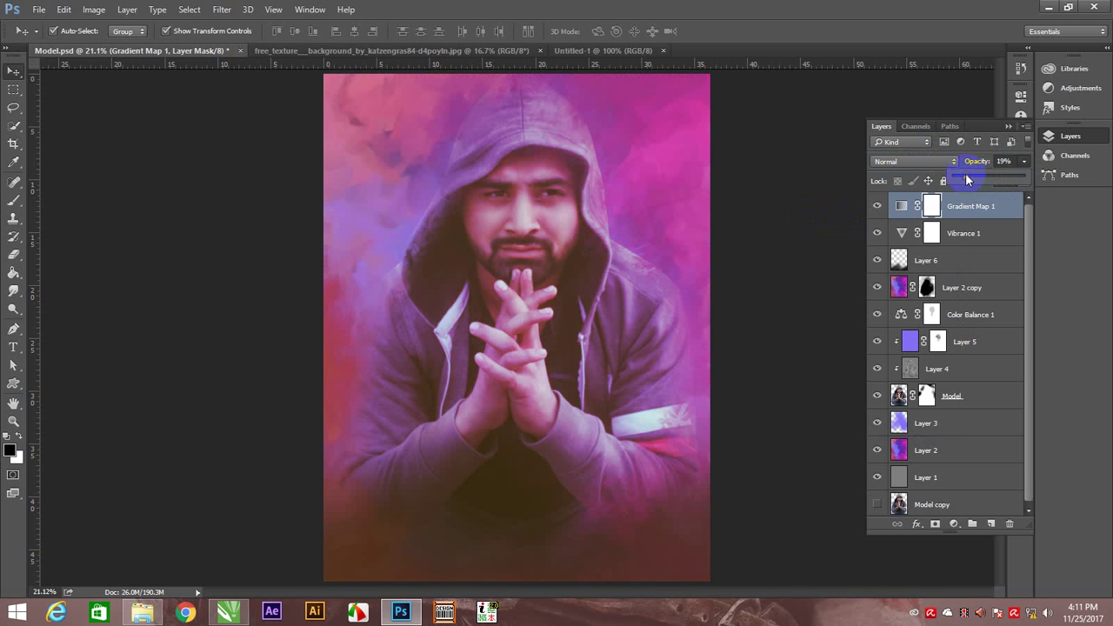
pyautogui.doubleClick(912, 204)
# - Preview several gradient presets, then apply Sepia 3 to Gradient Map 1
pyautogui.click(905, 130)
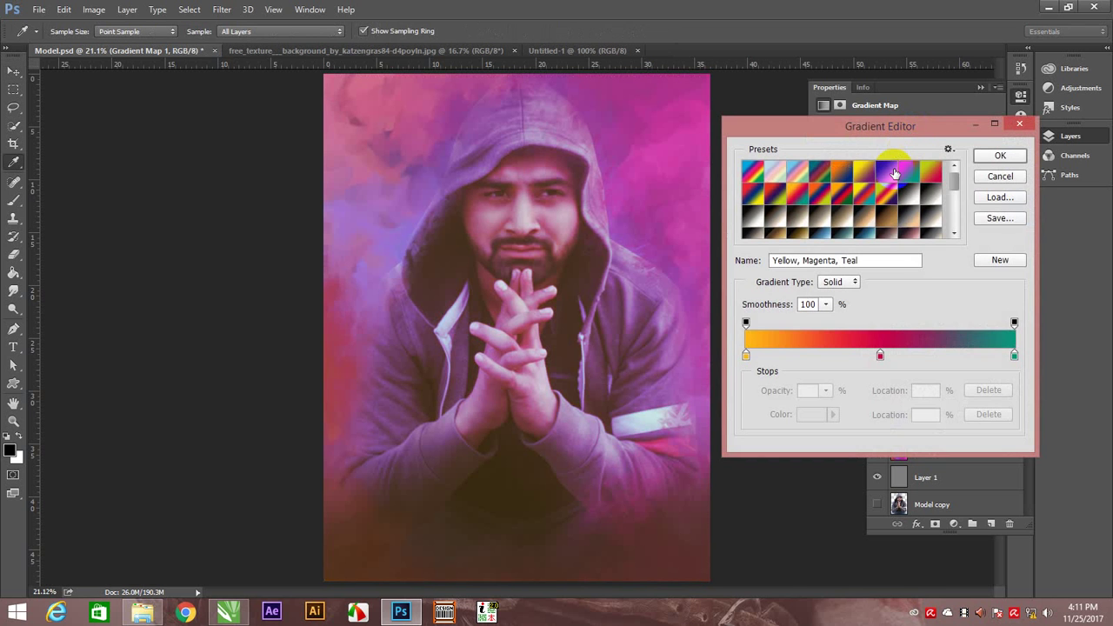
pyautogui.click(896, 173)
pyautogui.click(910, 172)
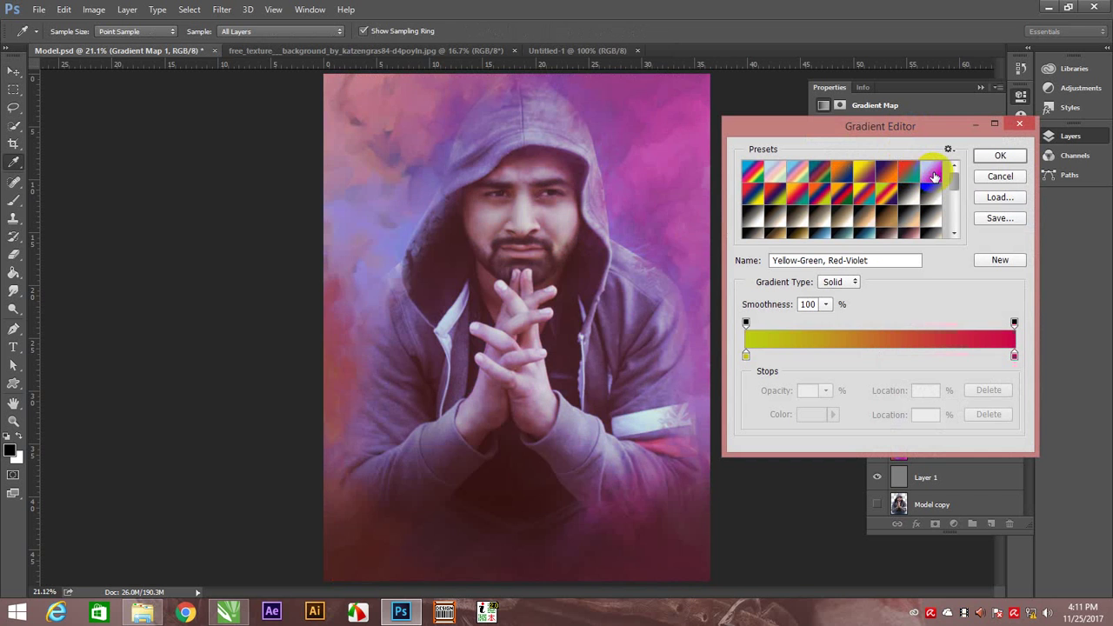
pyautogui.click(885, 178)
pyautogui.click(844, 172)
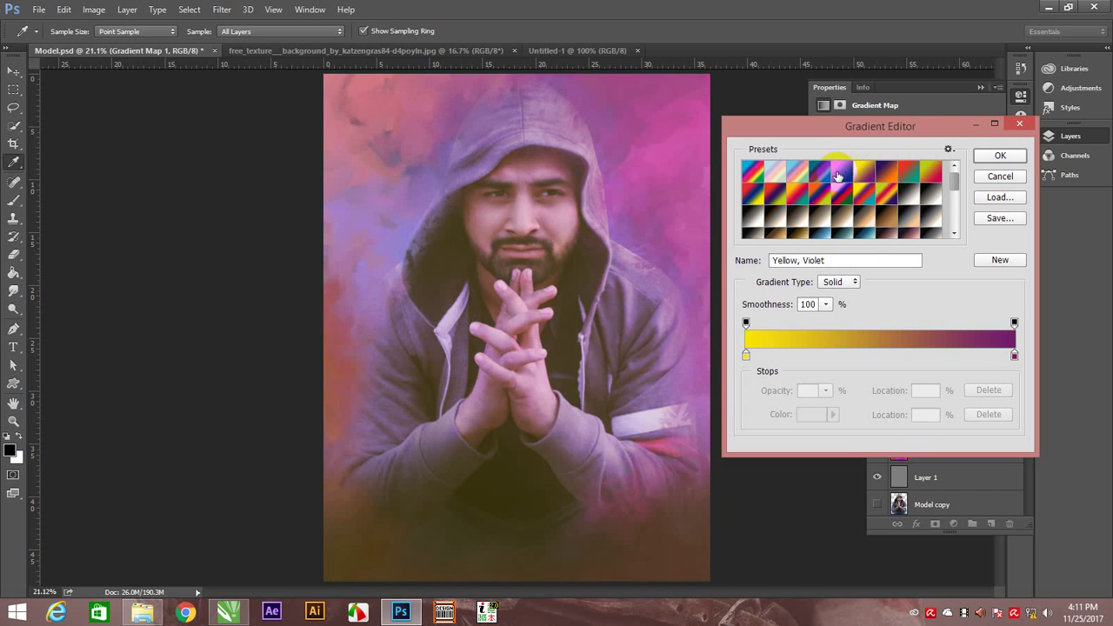
pyautogui.click(827, 224)
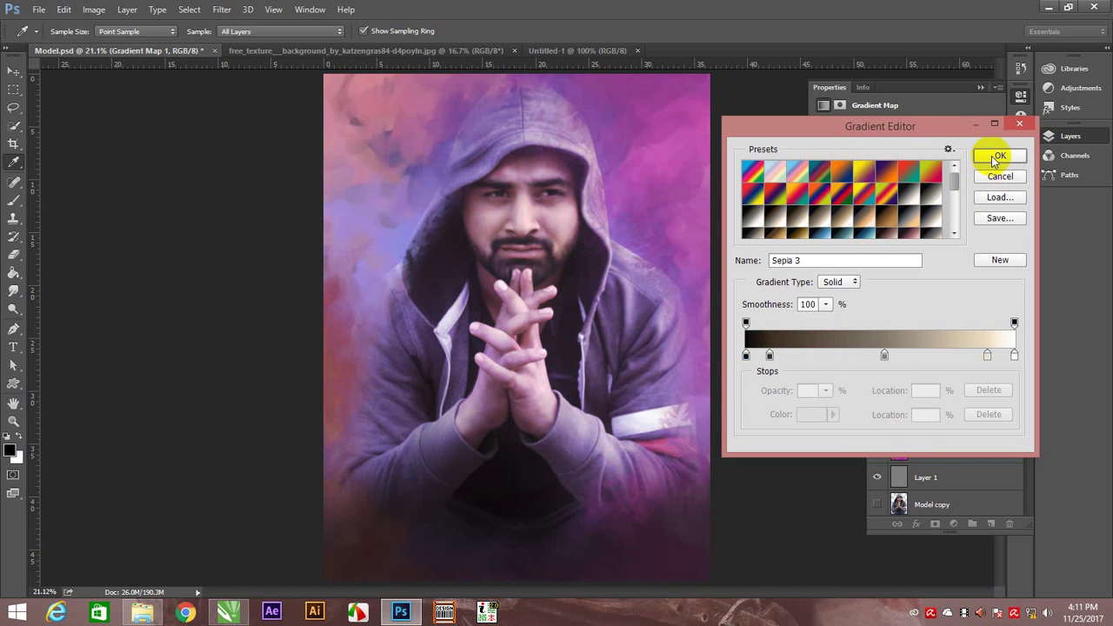
pyautogui.click(996, 156)
# - Try Pin Light blending at 86% opacity on Gradient Map 1
pyautogui.click(980, 87)
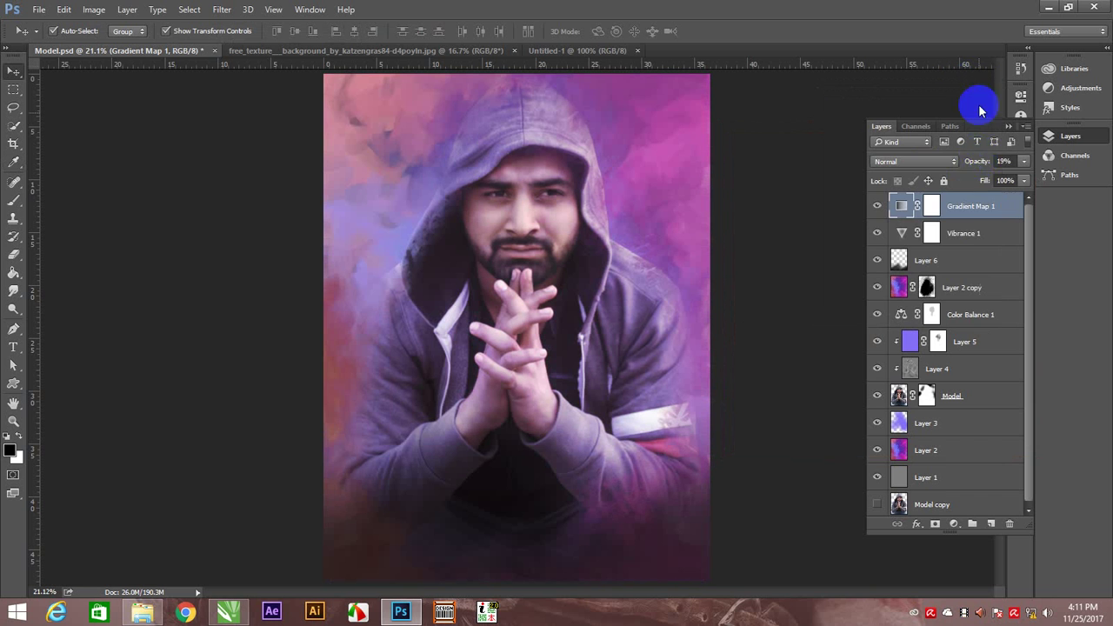
pyautogui.click(1019, 165)
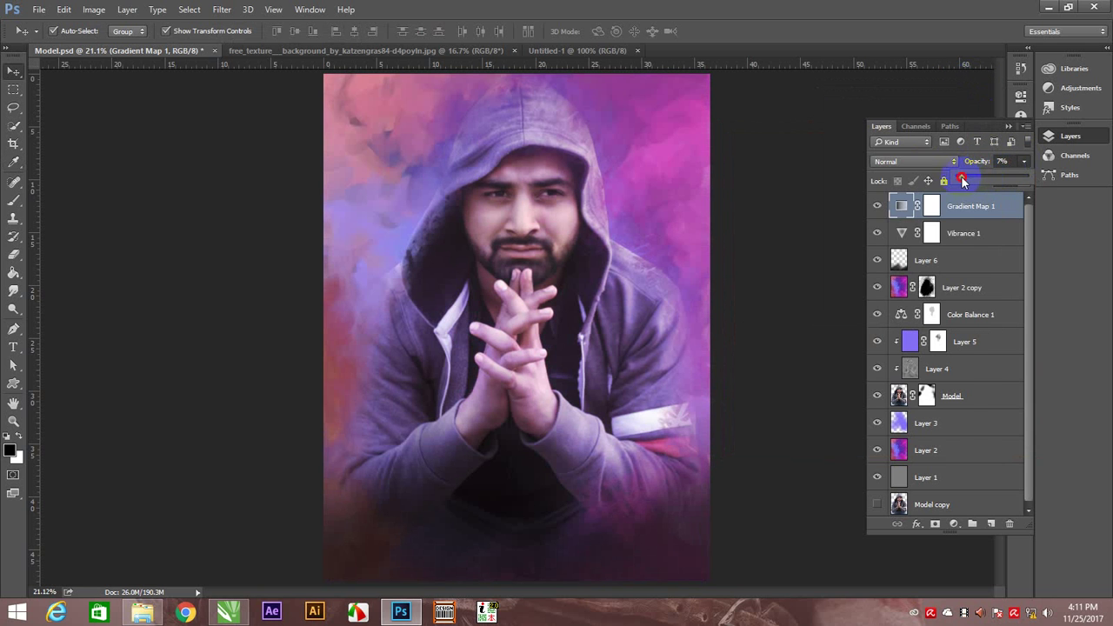
pyautogui.click(927, 162)
pyautogui.click(904, 297)
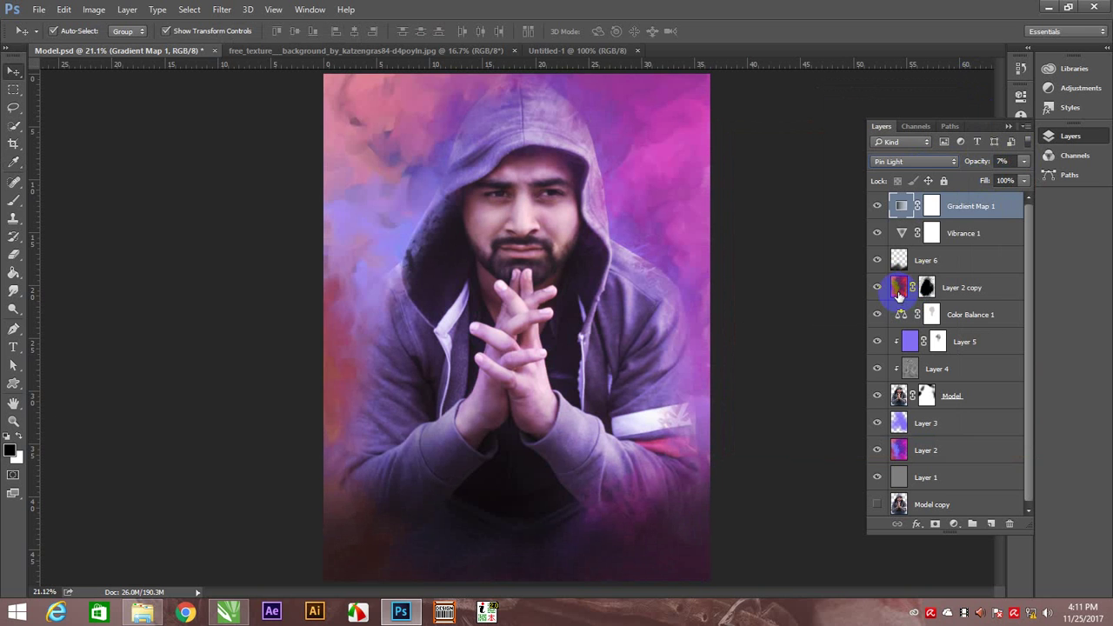
pyautogui.click(1025, 161)
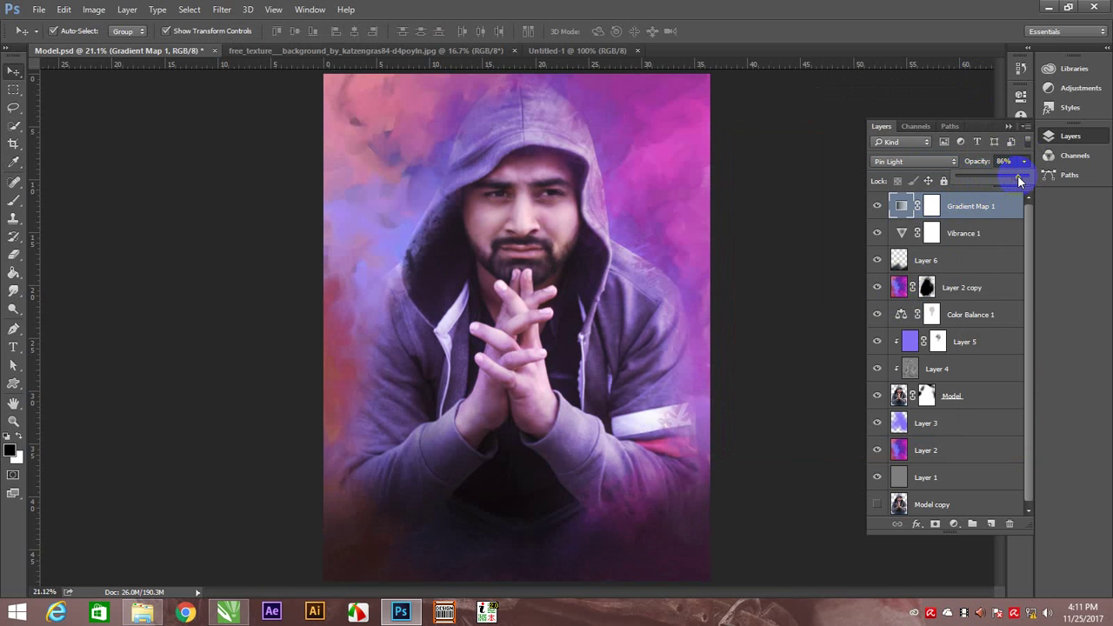
pyautogui.click(1009, 127)
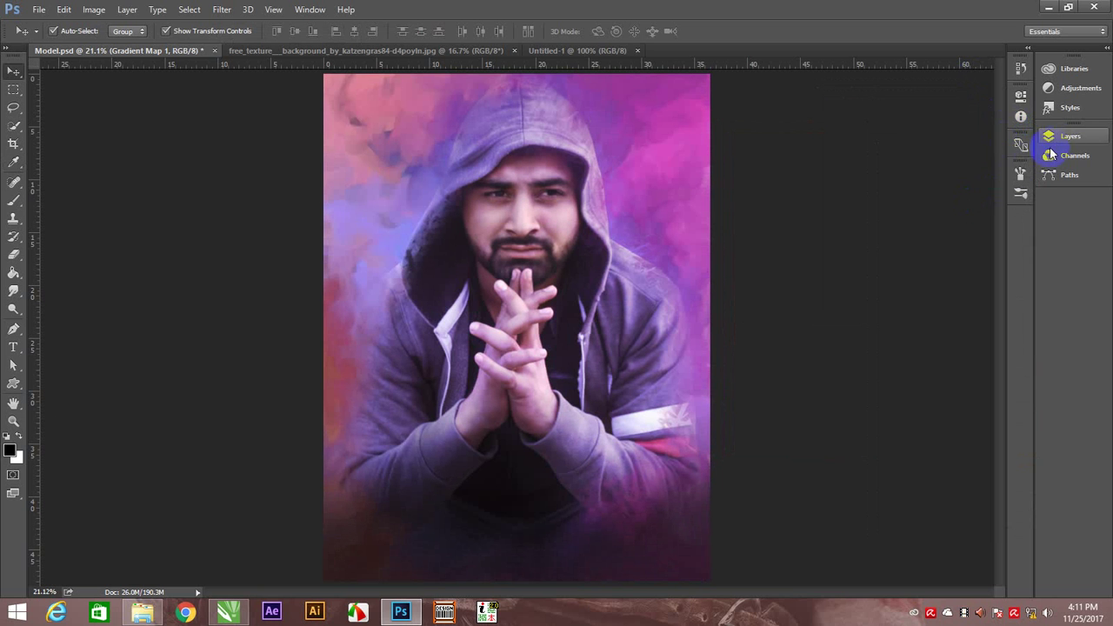
# - Compare with Gradient Map 1 and Vibrance 1 hidden, then delete Gradient Map 1
pyautogui.rightClick(549, 228)
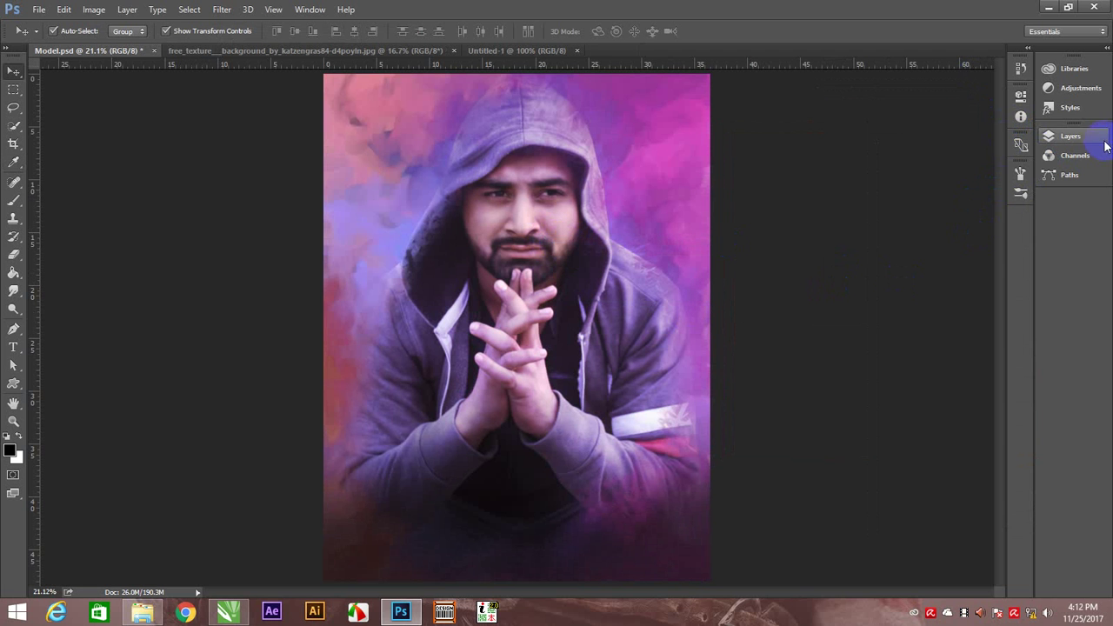
pyautogui.click(1070, 136)
pyautogui.click(879, 206)
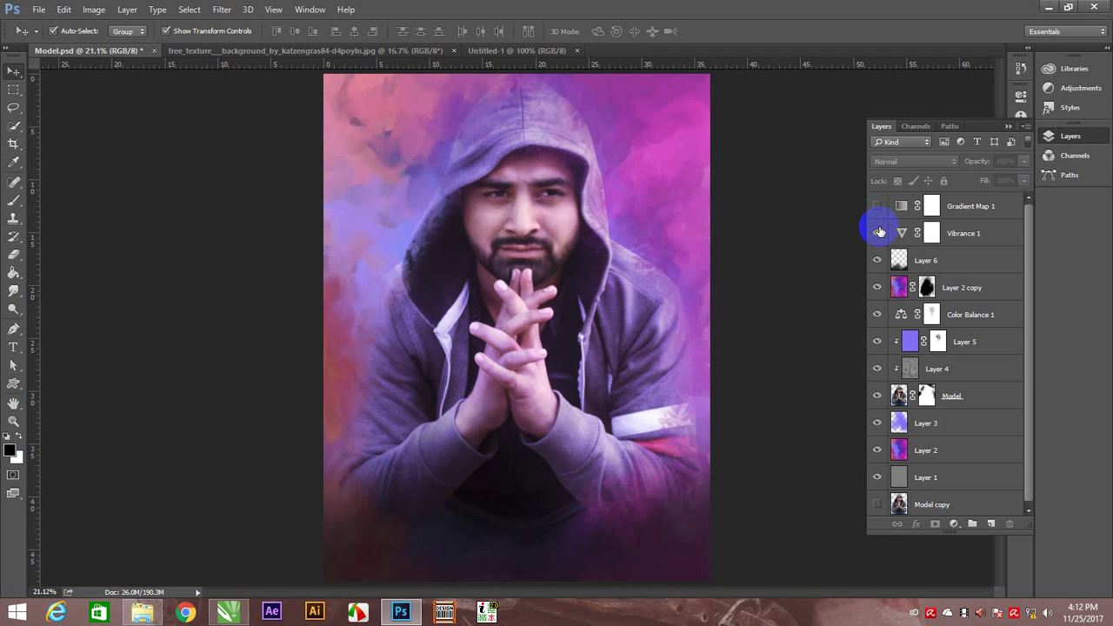
pyautogui.click(880, 231)
pyautogui.click(879, 233)
pyautogui.click(981, 205)
pyautogui.press('Delete')
# - Click empty areas to deselect the Vibrance 1 layer
pyautogui.click(714, 370)
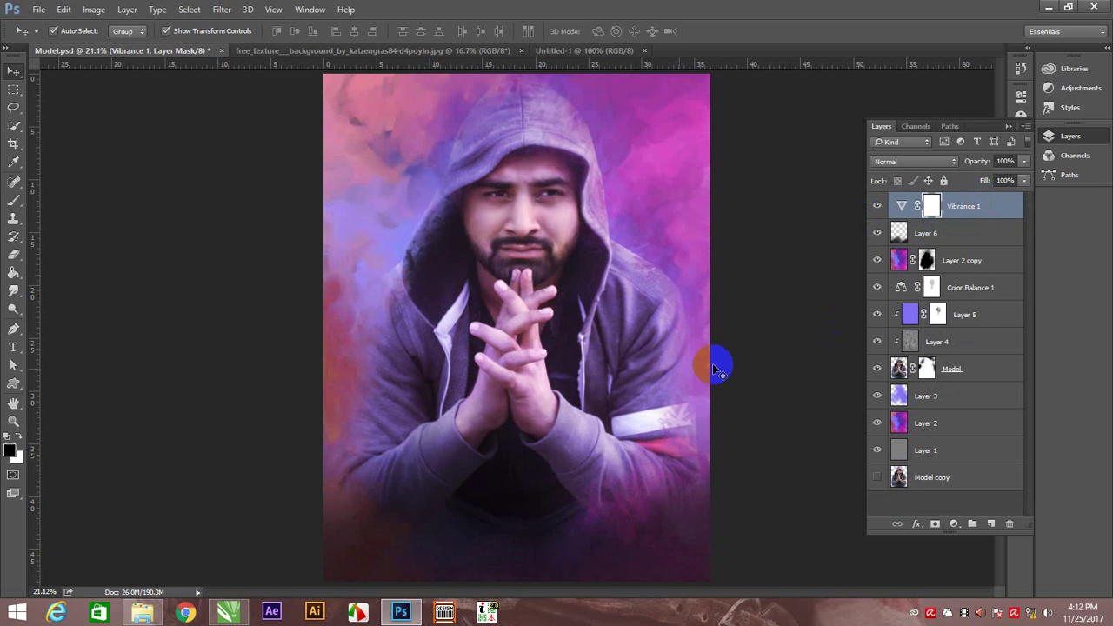
pyautogui.click(838, 277)
pyautogui.click(1009, 209)
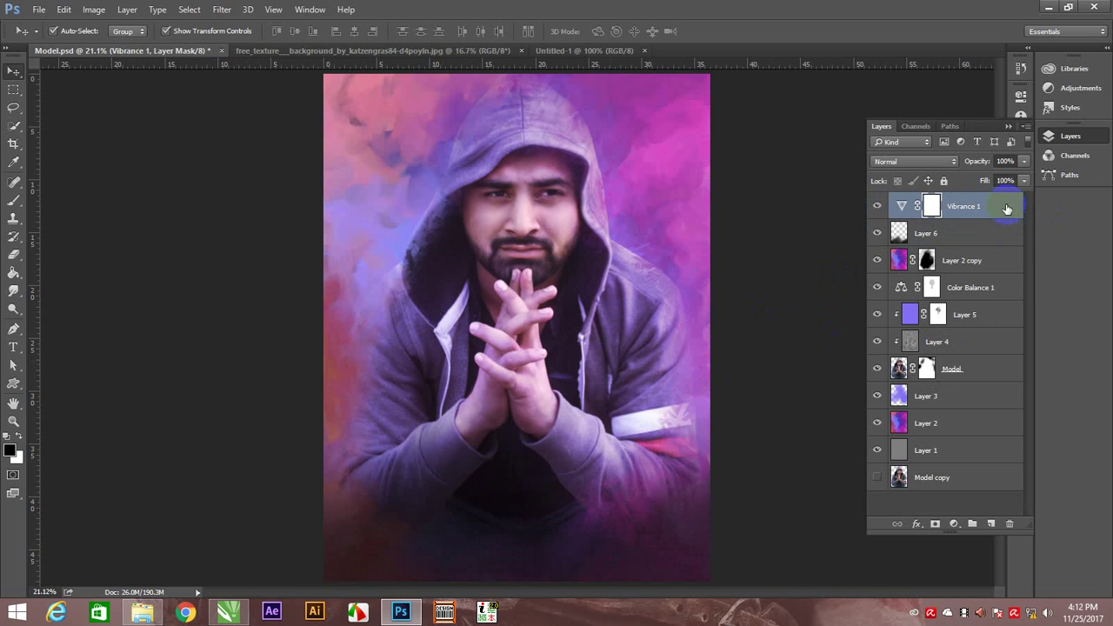
pyautogui.click(813, 283)
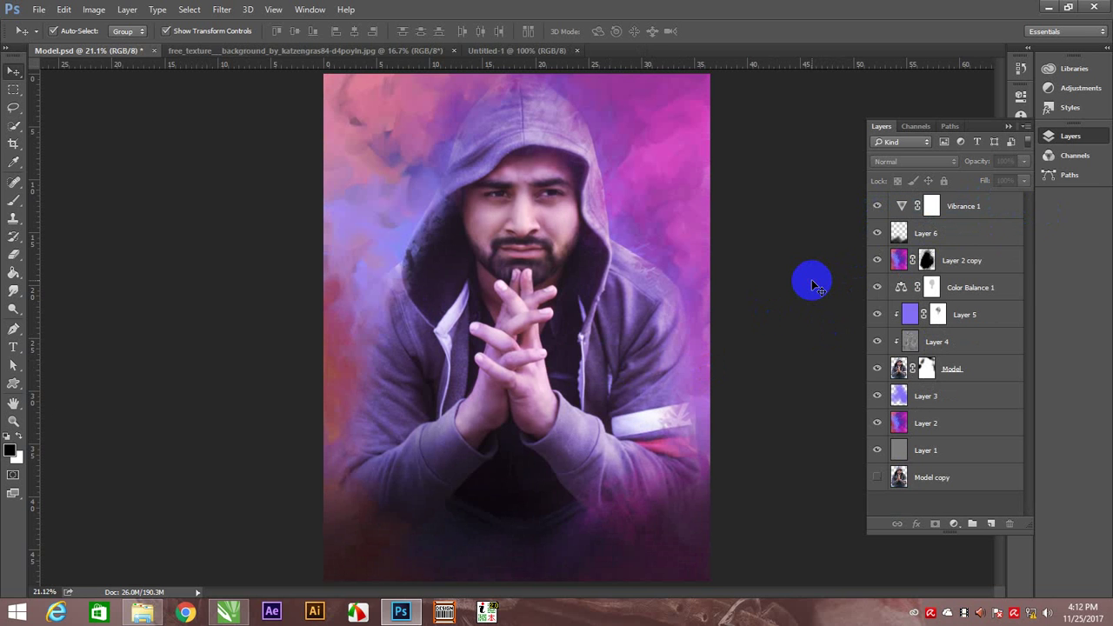
pyautogui.click(796, 426)
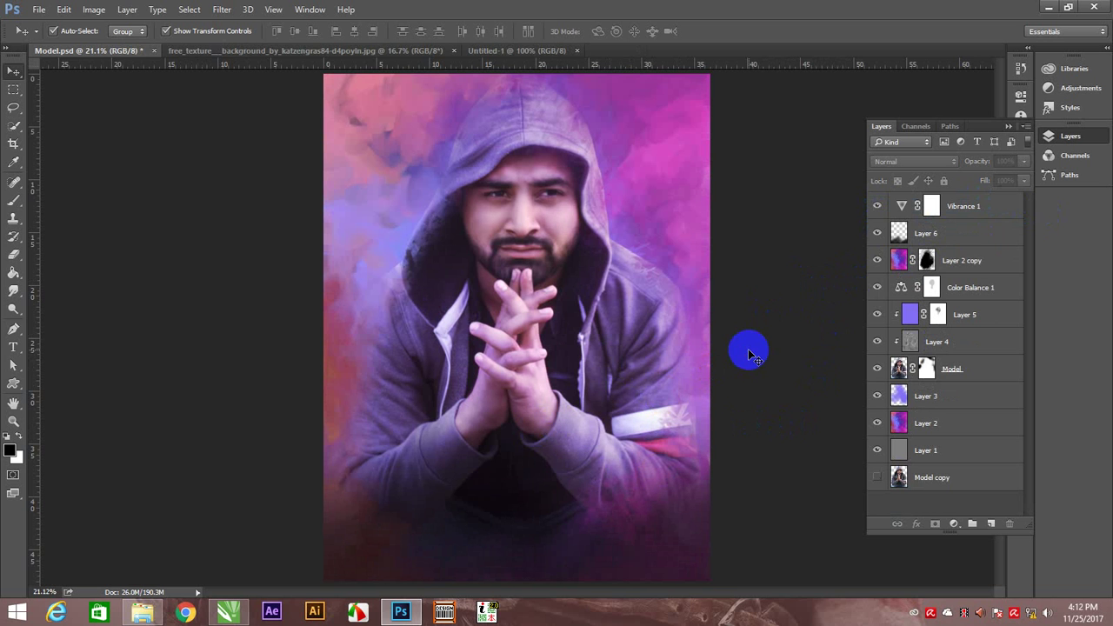
# - Add a text layer reading 'Haider' over the model's hands and select its text
pyautogui.press('t')
pyautogui.click(675, 517)
pyautogui.write('Haider')
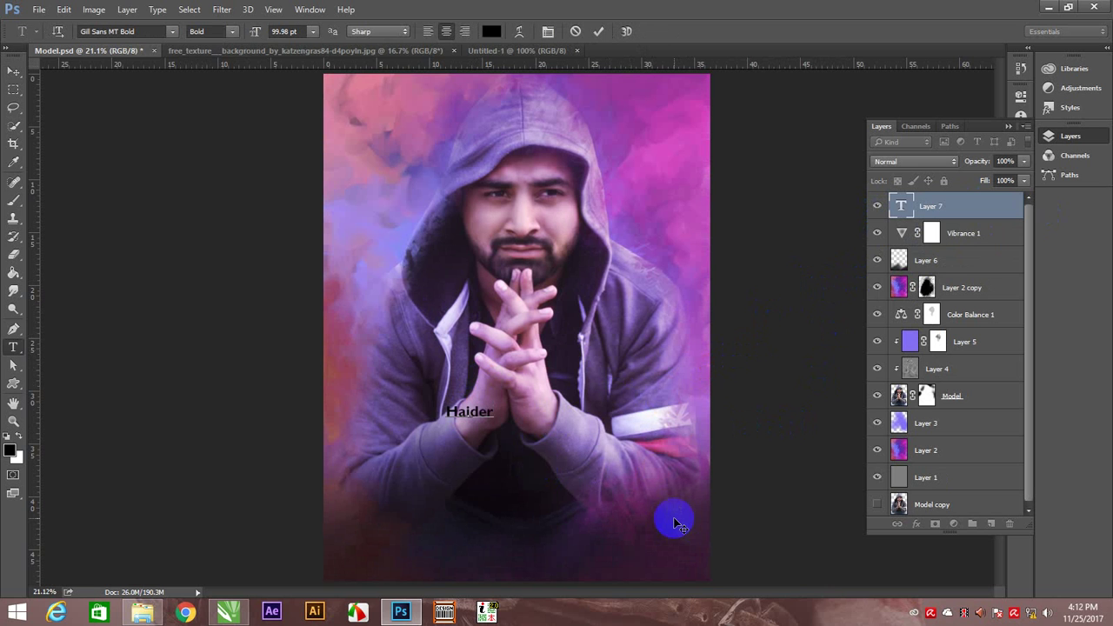
pyautogui.hotkey('ctrl', 'a')
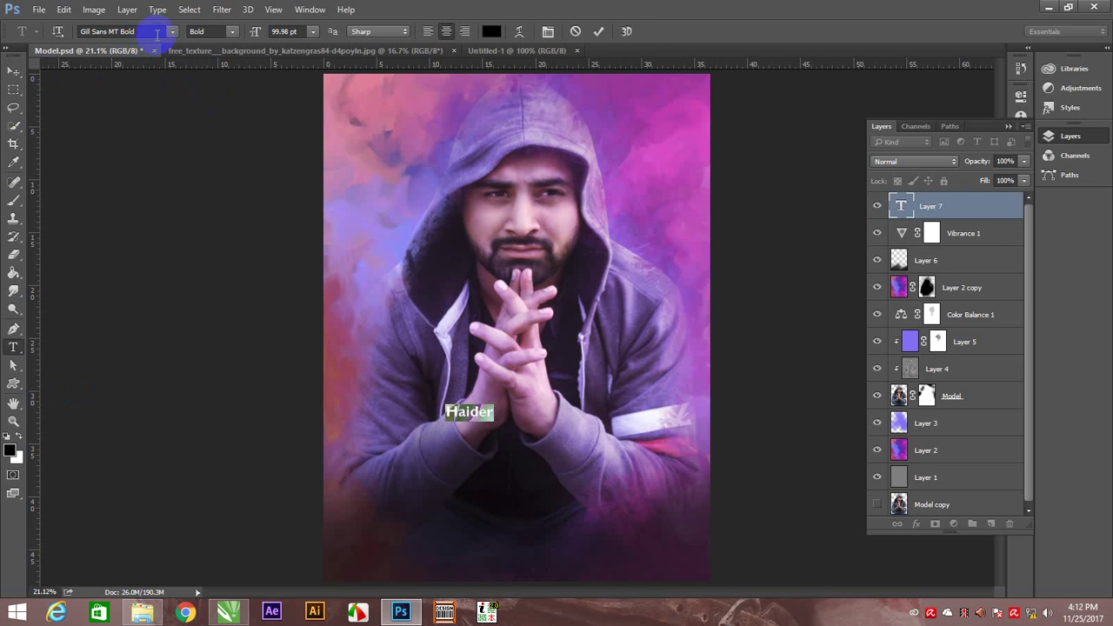
# - Change the Haider text's font to Handycheera Regular
pyautogui.click(173, 32)
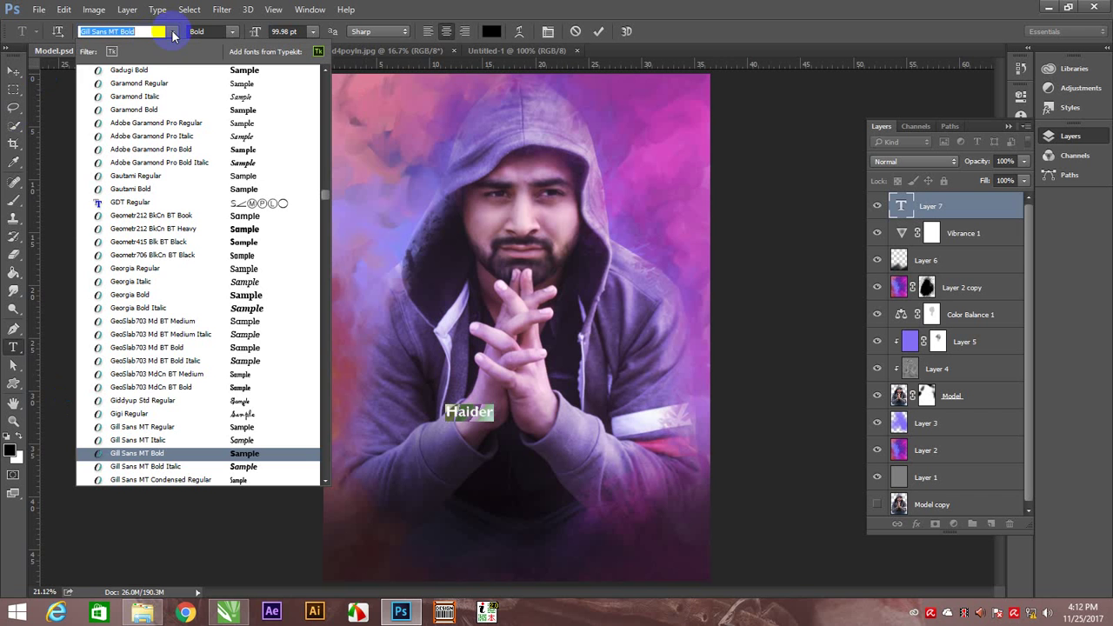
pyautogui.scroll(-1, 174, 456)
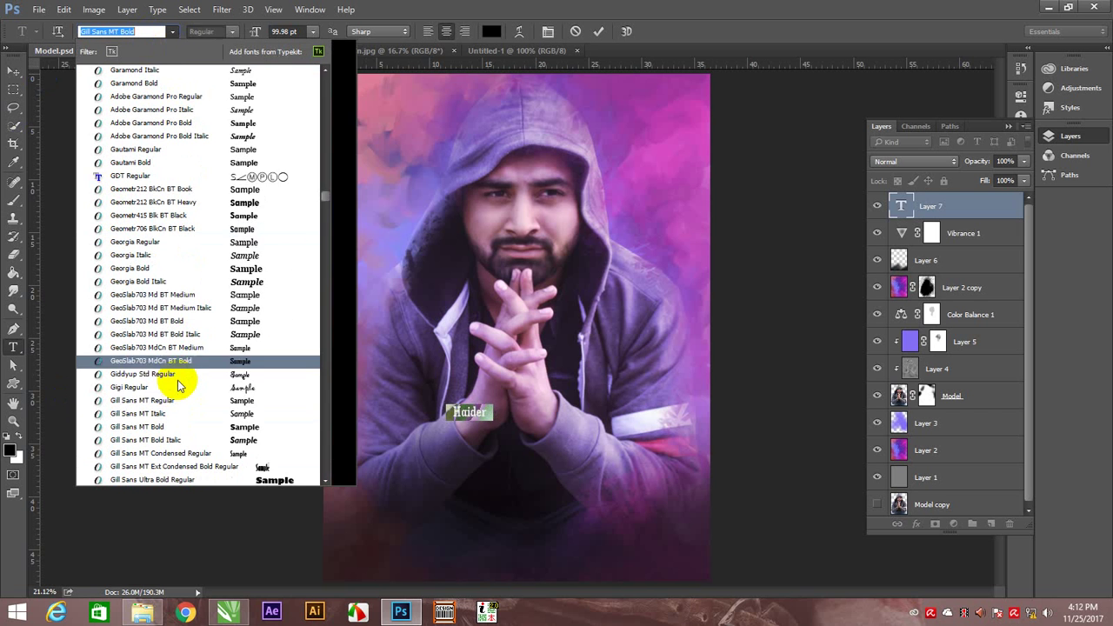
pyautogui.scroll(-1, 178, 385)
pyautogui.scroll(-1, 179, 380)
pyautogui.scroll(-1, 180, 373)
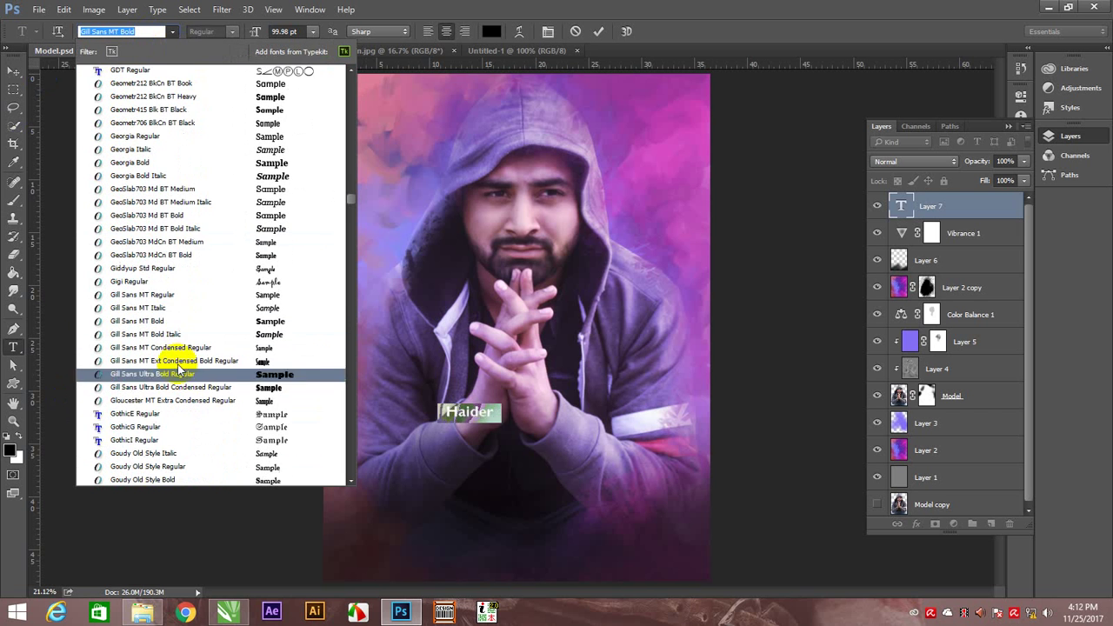
pyautogui.scroll(-1, 178, 359)
pyautogui.scroll(-2, 181, 366)
pyautogui.scroll(-2, 180, 365)
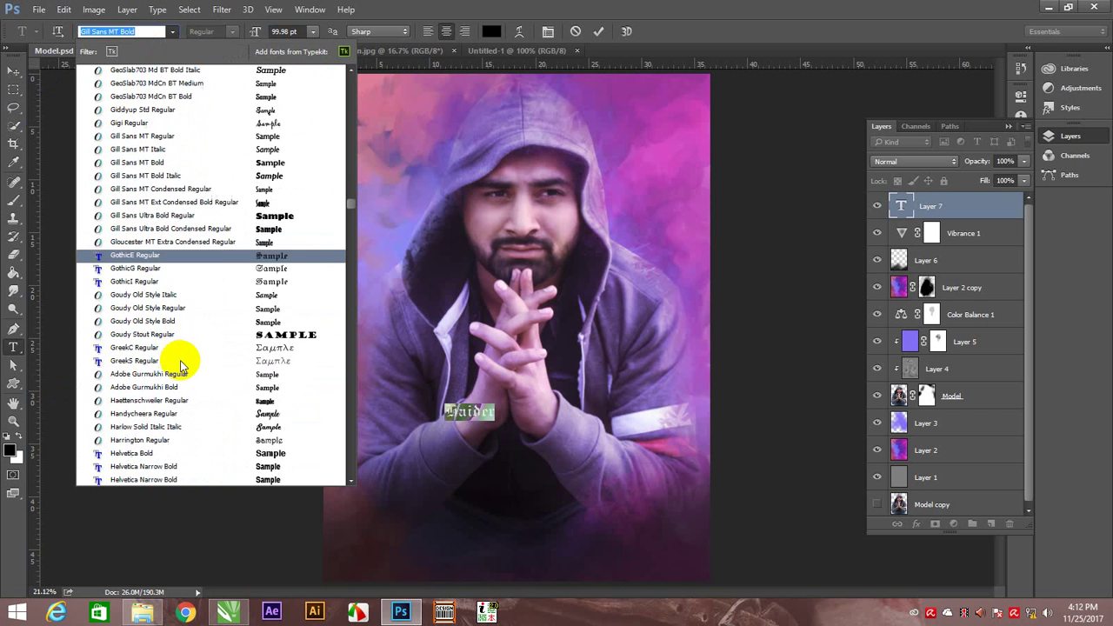
pyautogui.scroll(-2, 217, 390)
pyautogui.scroll(-1, 193, 399)
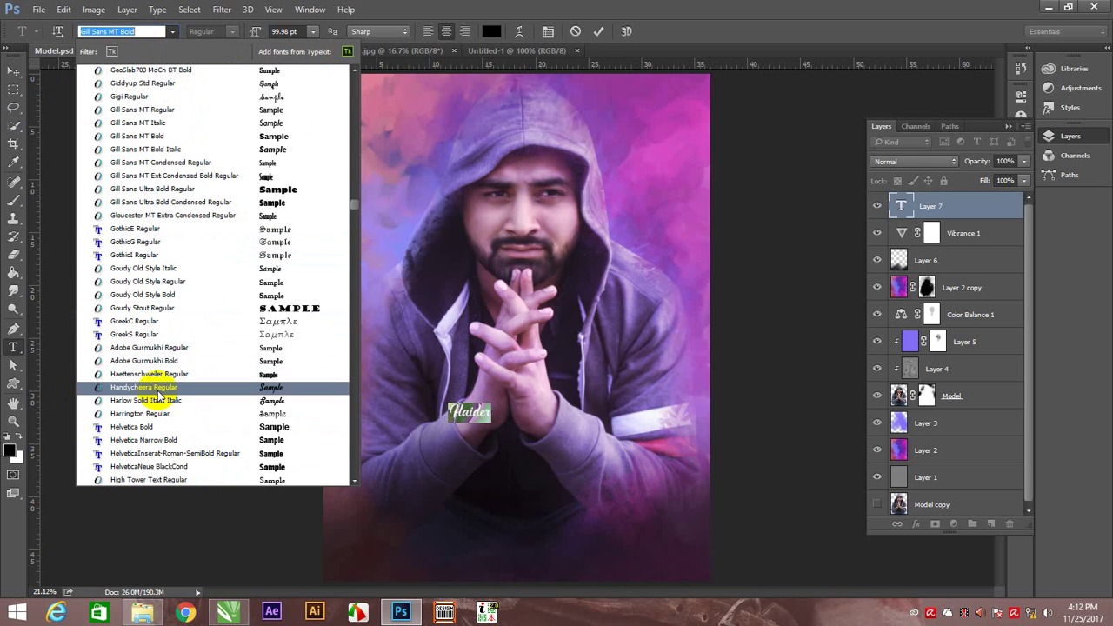
pyautogui.click(158, 391)
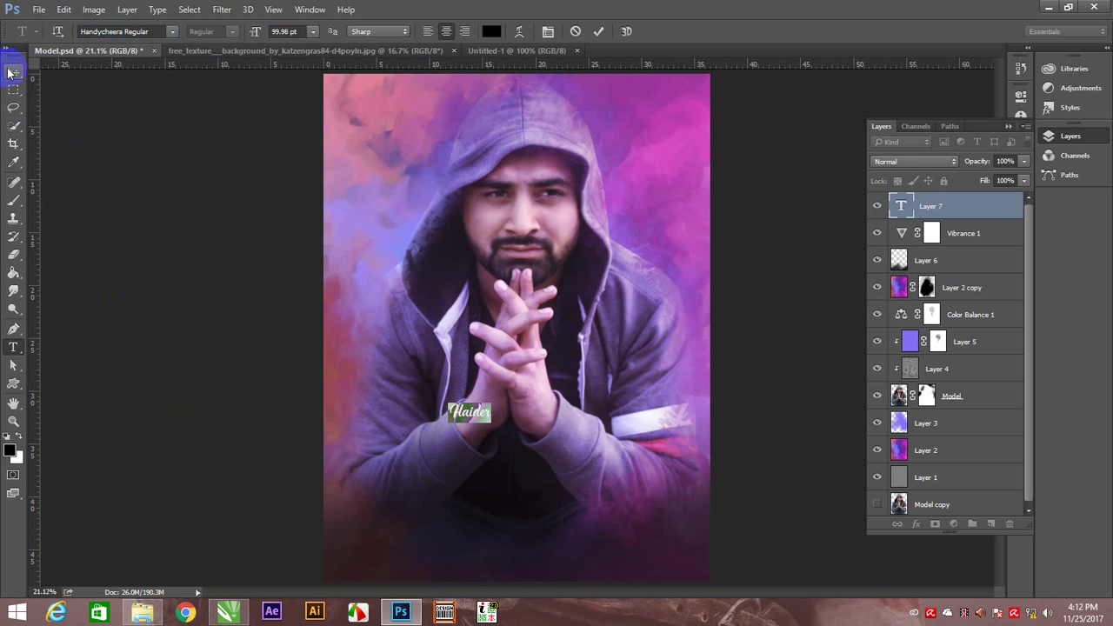
pyautogui.click(292, 32)
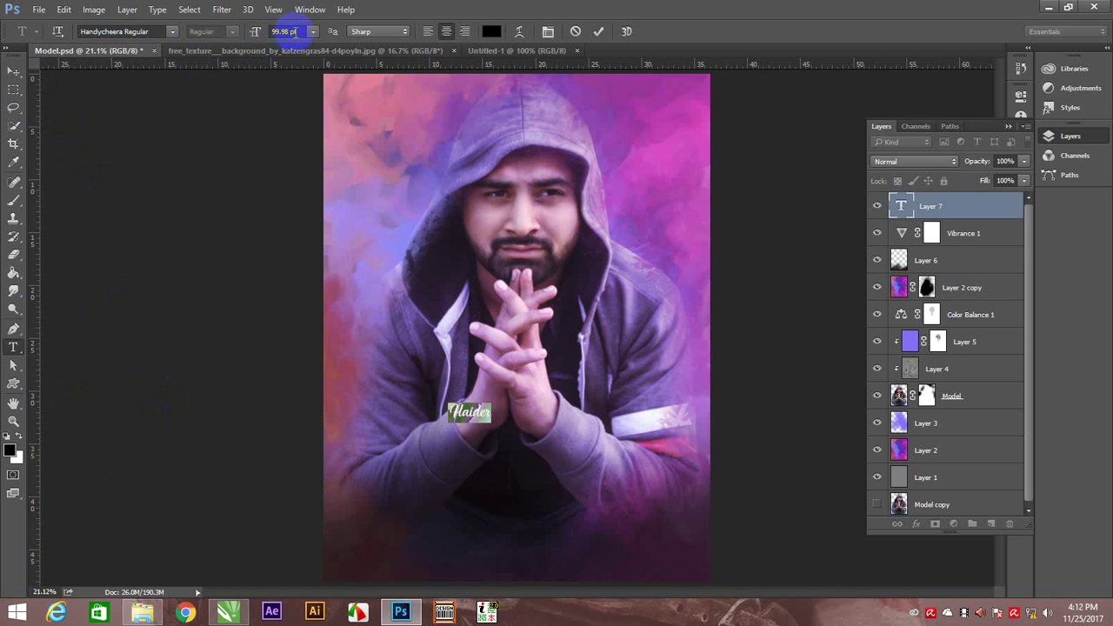
# - Enlarge the Haider title, move it right across the chest and tilt it slightly
pyautogui.click(14, 76)
pyautogui.moveTo(492, 404); pyautogui.dragTo(601, 323)
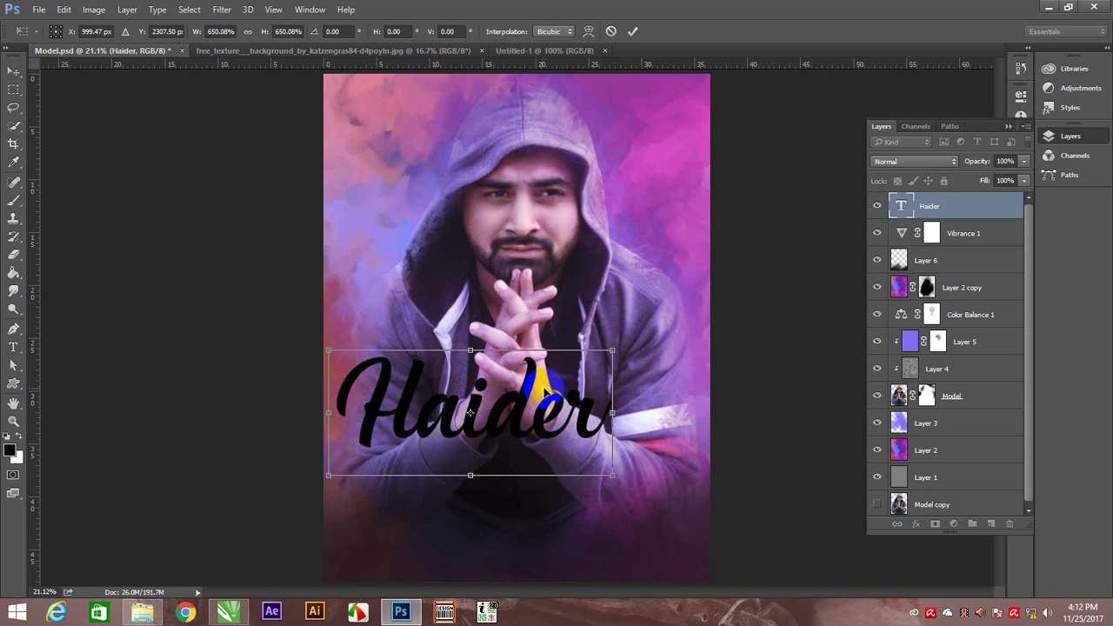
pyautogui.press('Return')
pyautogui.moveTo(509, 390); pyautogui.dragTo(556, 380)
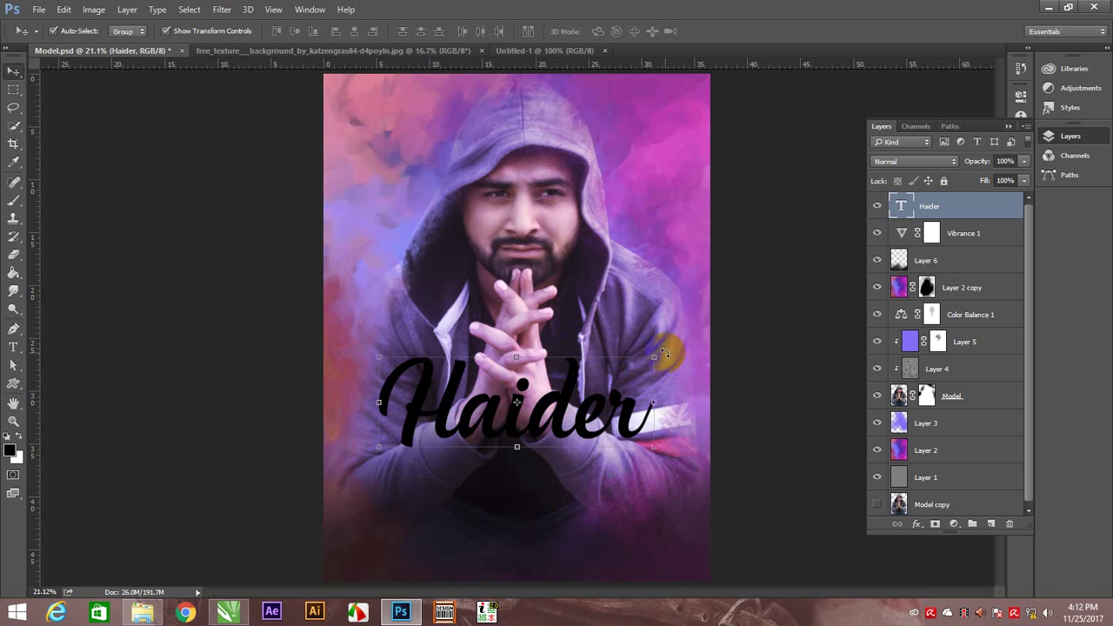
pyautogui.moveTo(664, 354)
pyautogui.mouseDown()
pyautogui.moveTo(658, 319)
pyautogui.moveTo(699, 294)
pyautogui.moveTo(683, 304)
pyautogui.mouseUp()
pyautogui.press('Return')
# - Undo the tilt and enlarge the Haider title to about 135%
pyautogui.hotkey('ctrl', 'z')
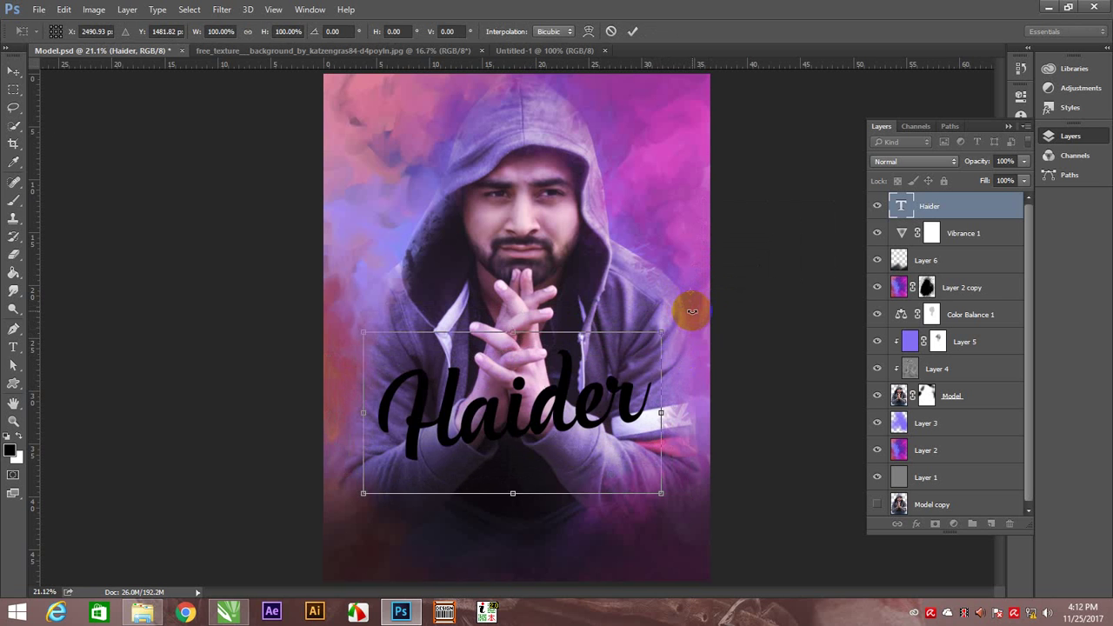
pyautogui.press('Return')
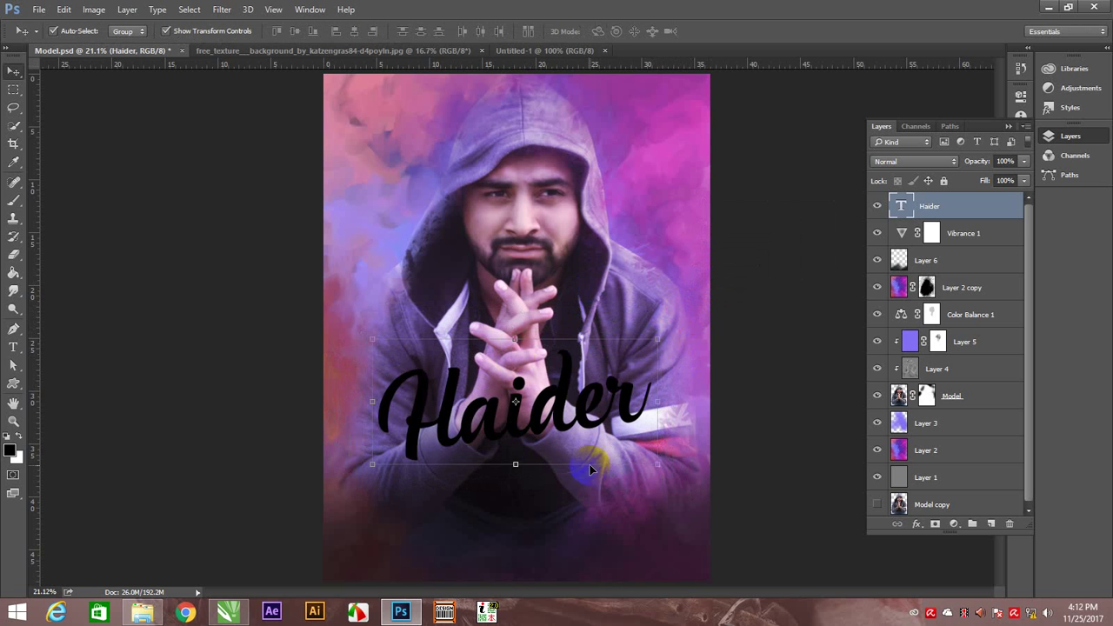
pyautogui.moveTo(661, 339); pyautogui.dragTo(702, 283)
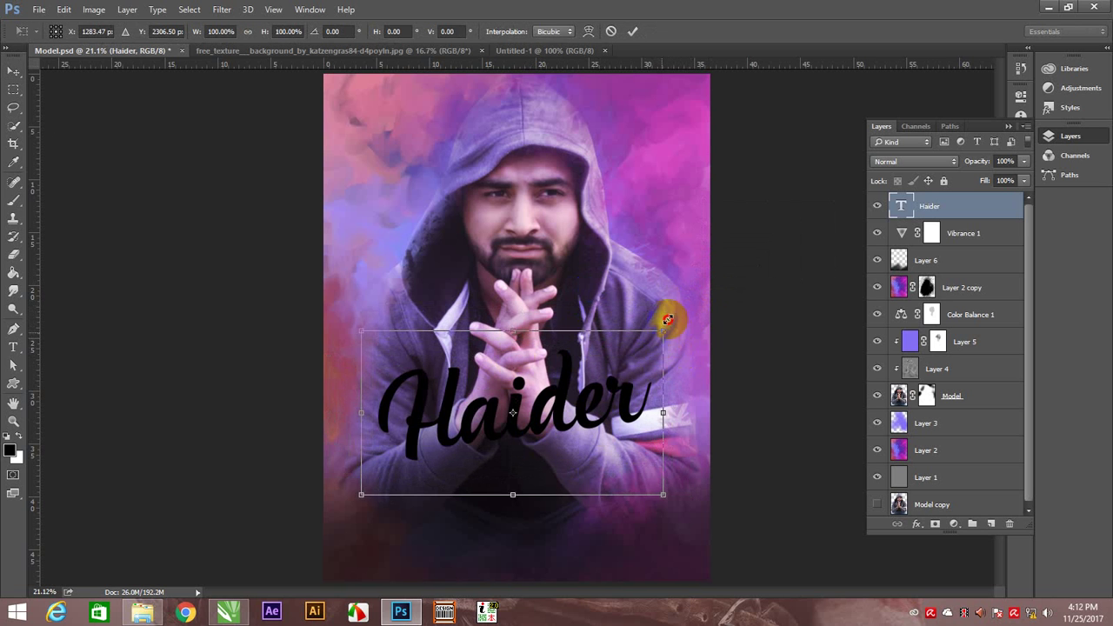
pyautogui.press('Return')
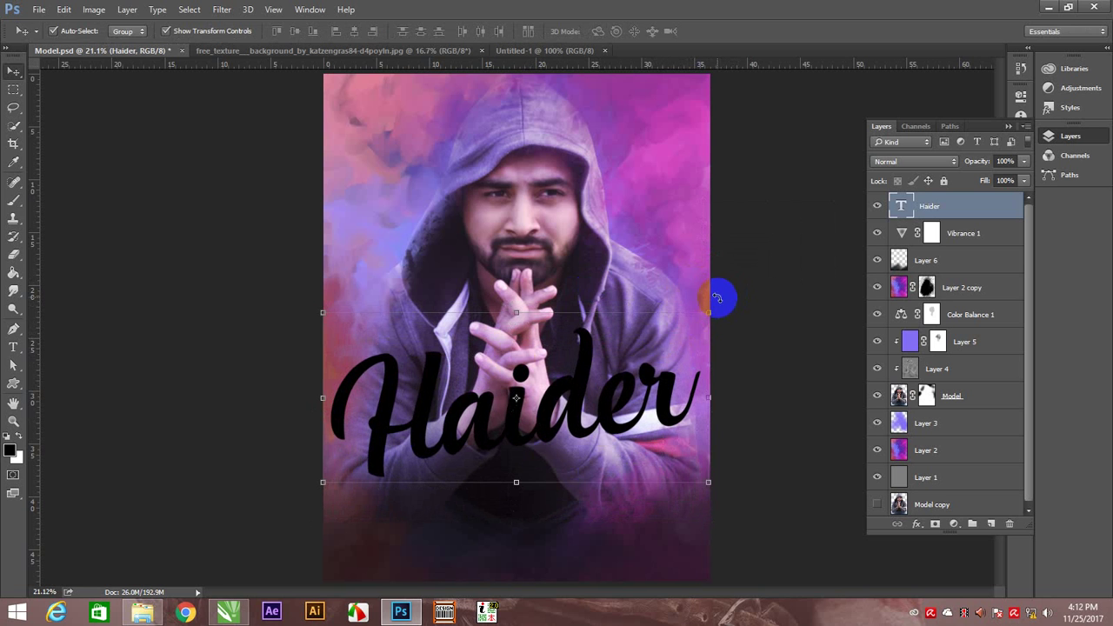
pyautogui.moveTo(718, 308); pyautogui.dragTo(711, 286)
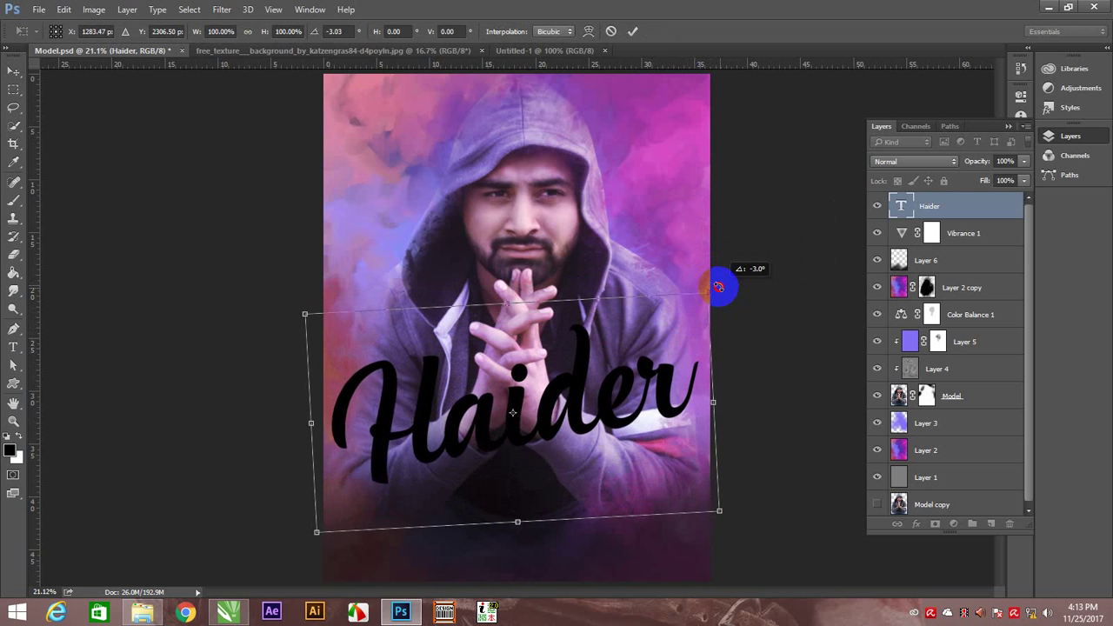
# - Shrink the Haider title to about 77% and nudge it down onto the hands
pyautogui.press('Escape')
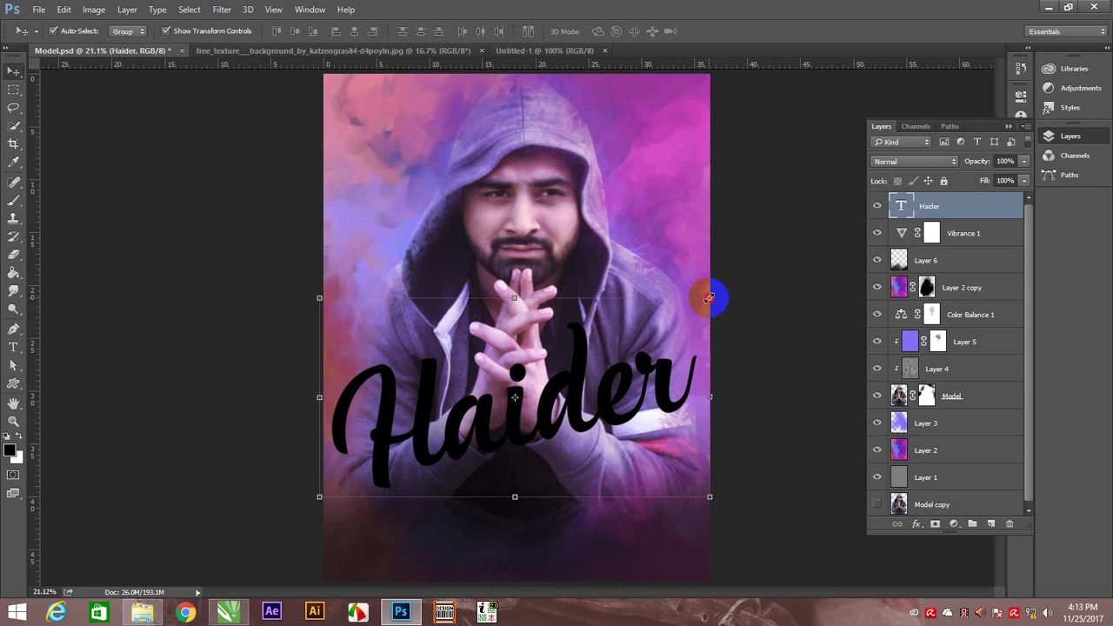
pyautogui.click(709, 299)
pyautogui.moveTo(718, 288); pyautogui.dragTo(676, 327)
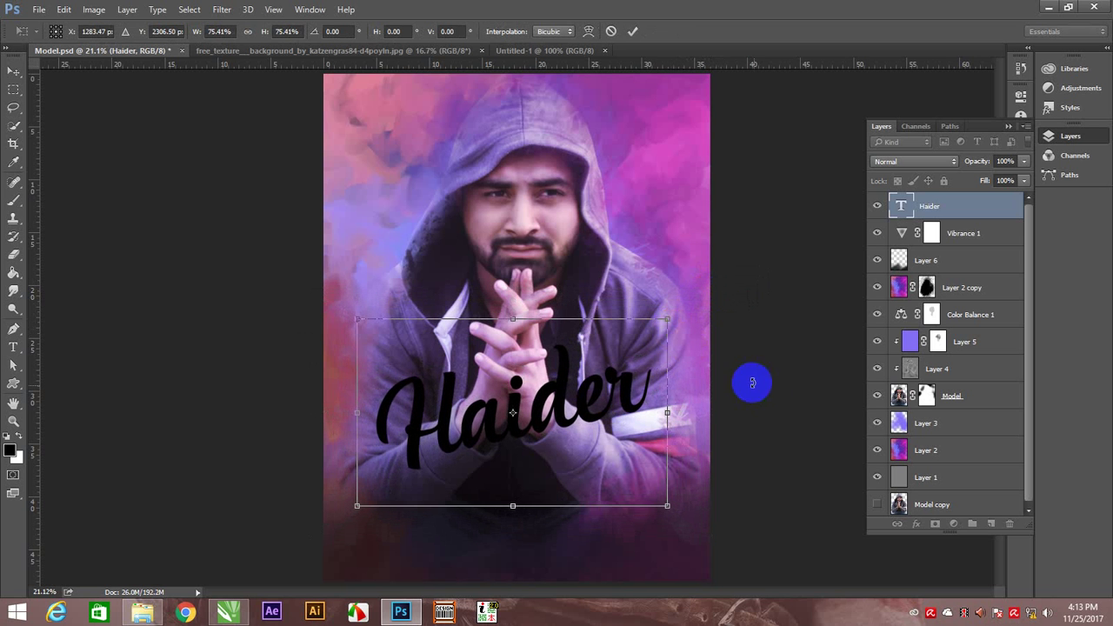
pyautogui.press('Return')
pyautogui.click(787, 413)
pyautogui.moveTo(588, 392); pyautogui.dragTo(593, 409)
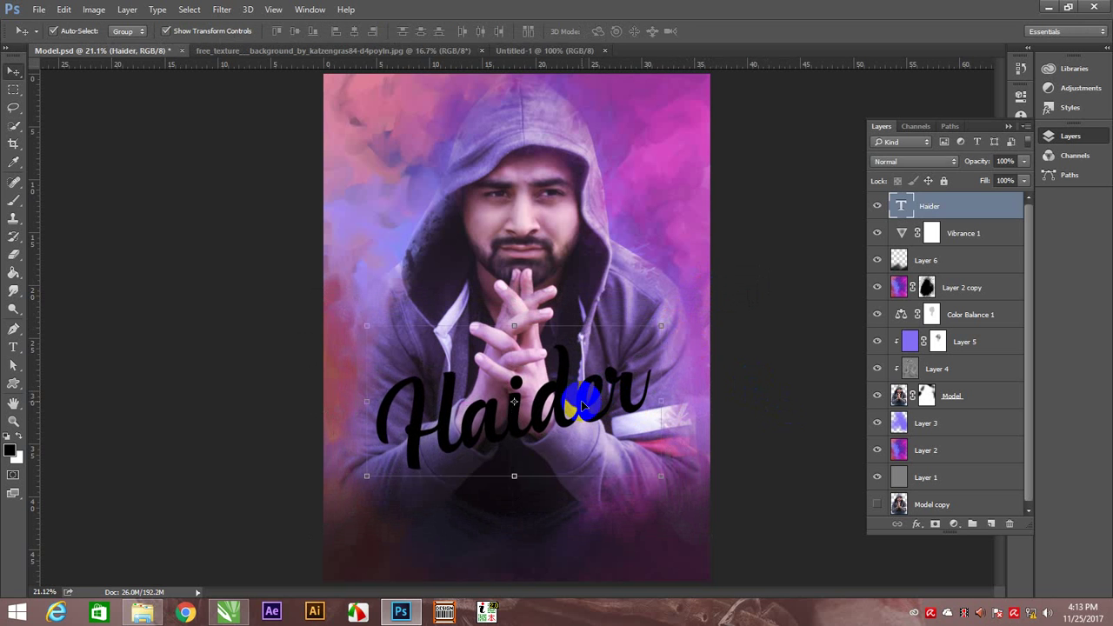
# - Rasterize the Haider text and give it a light gold Color Overlay layer style
pyautogui.rightClick(961, 201)
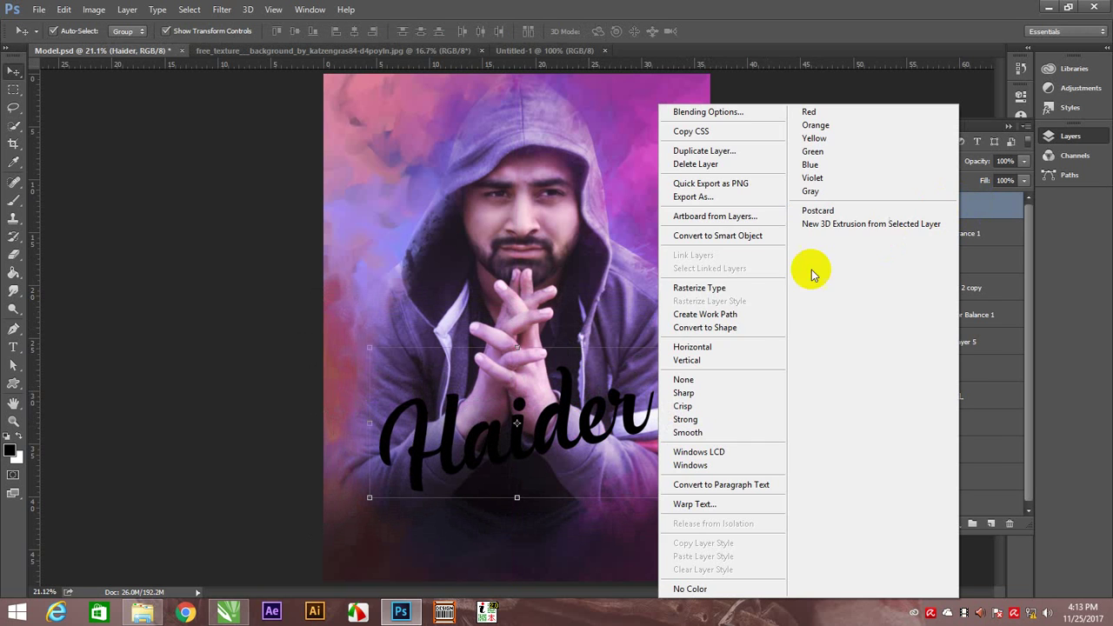
pyautogui.click(750, 286)
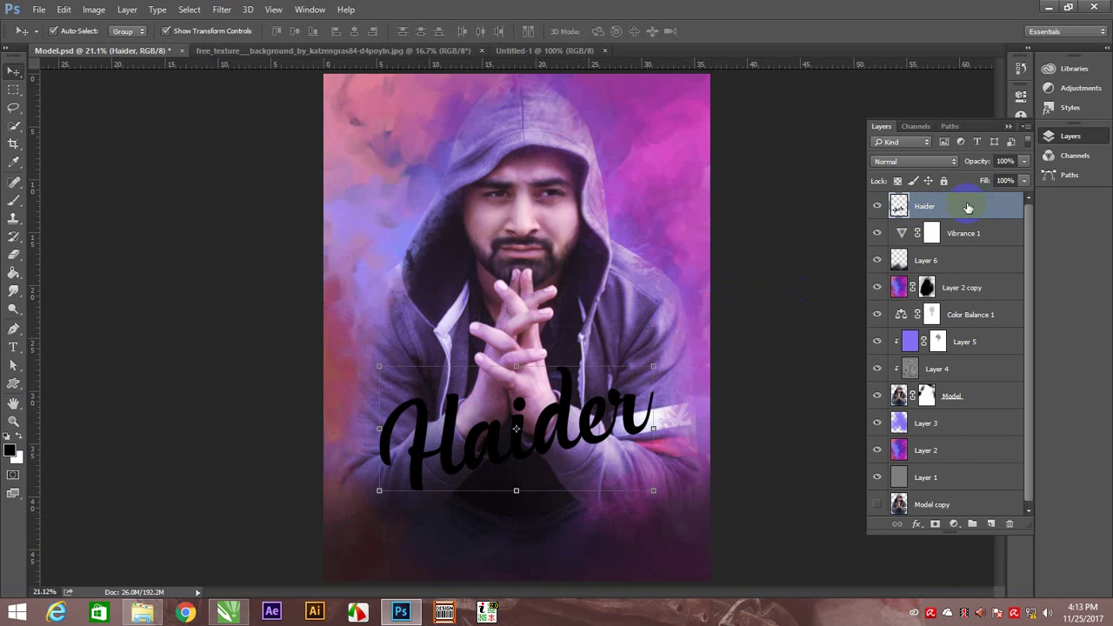
pyautogui.doubleClick(675, 274)
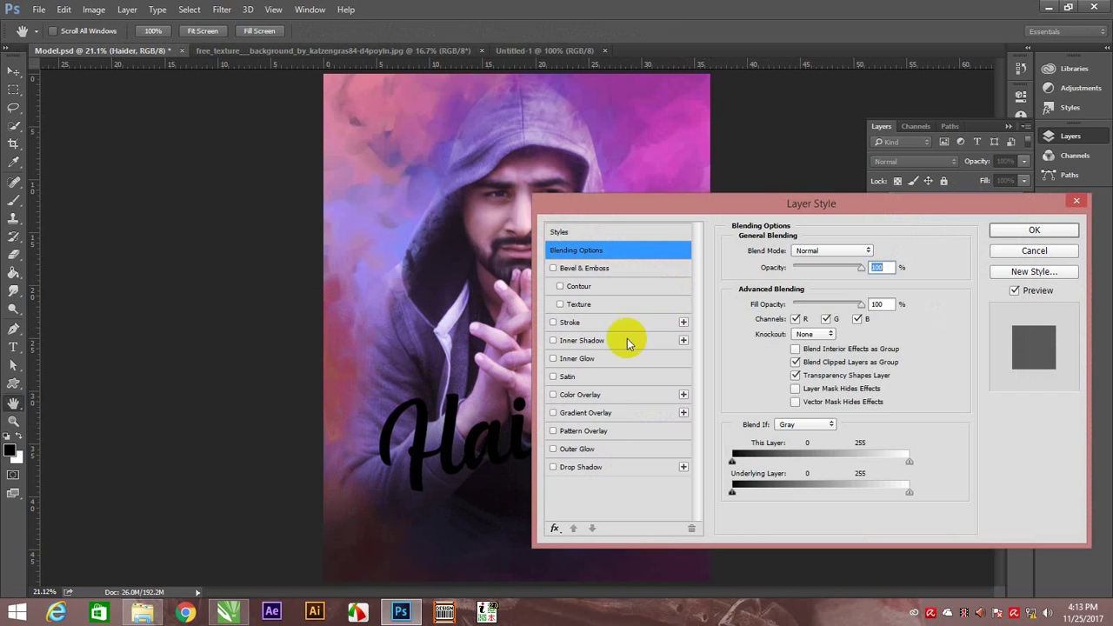
pyautogui.click(603, 399)
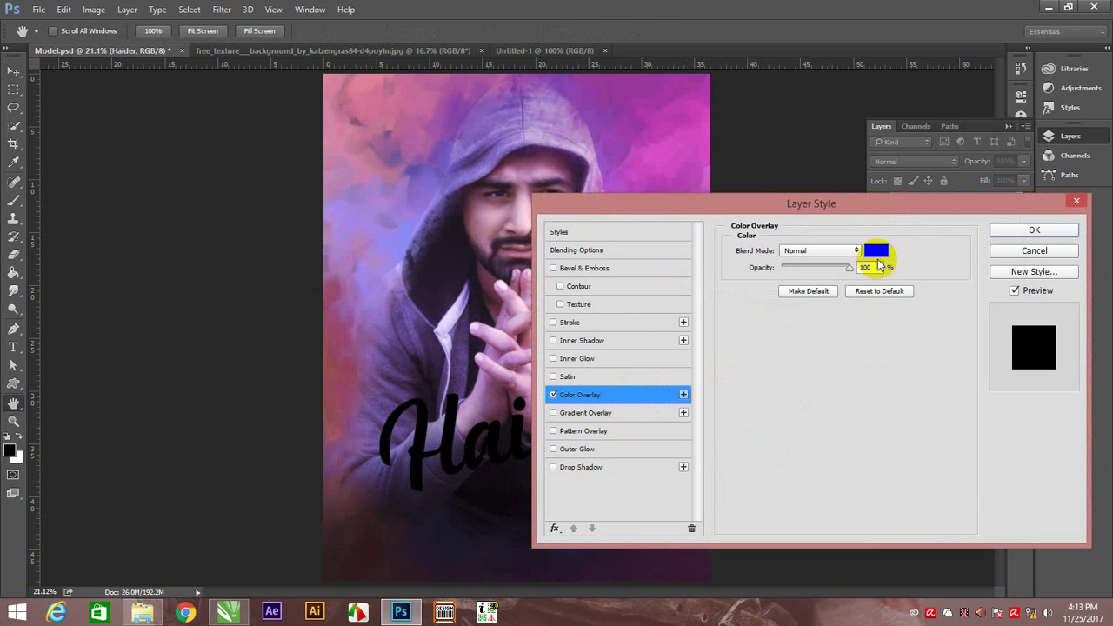
pyautogui.click(880, 250)
pyautogui.click(827, 237)
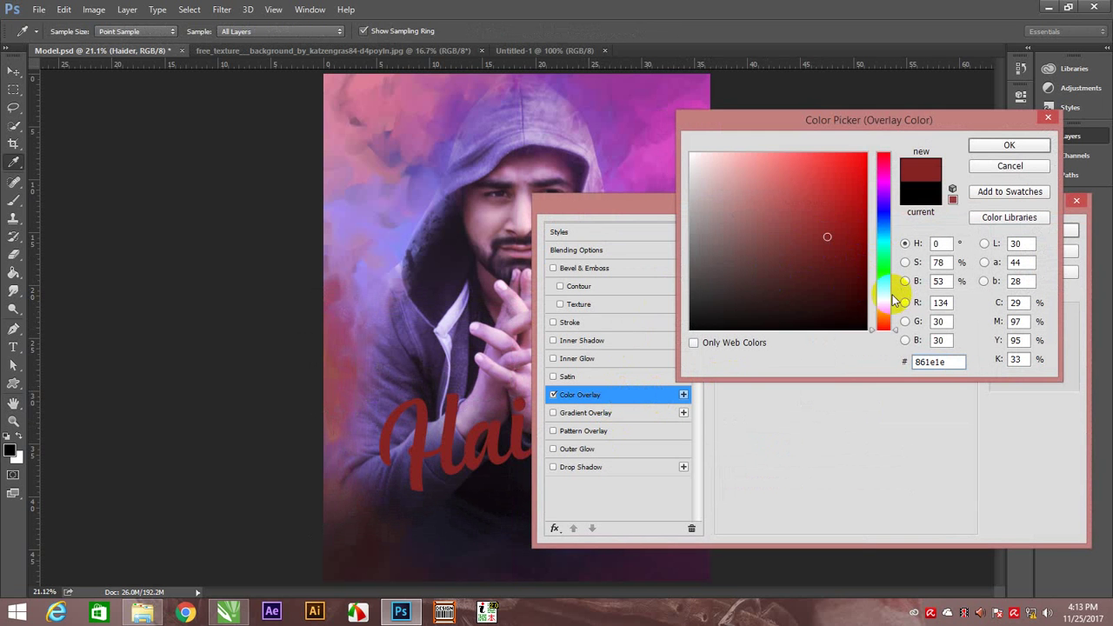
pyautogui.moveTo(886, 311)
pyautogui.mouseDown()
pyautogui.moveTo(875, 298)
pyautogui.moveTo(884, 311)
pyautogui.mouseUp()
pyautogui.moveTo(804, 199); pyautogui.dragTo(790, 169)
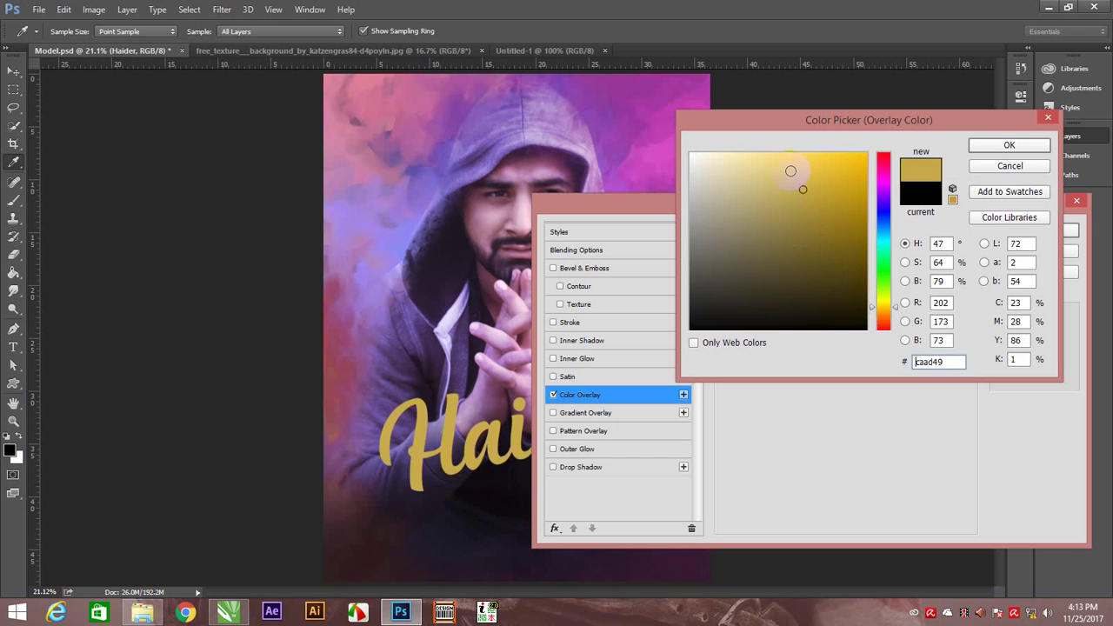
pyautogui.click(995, 145)
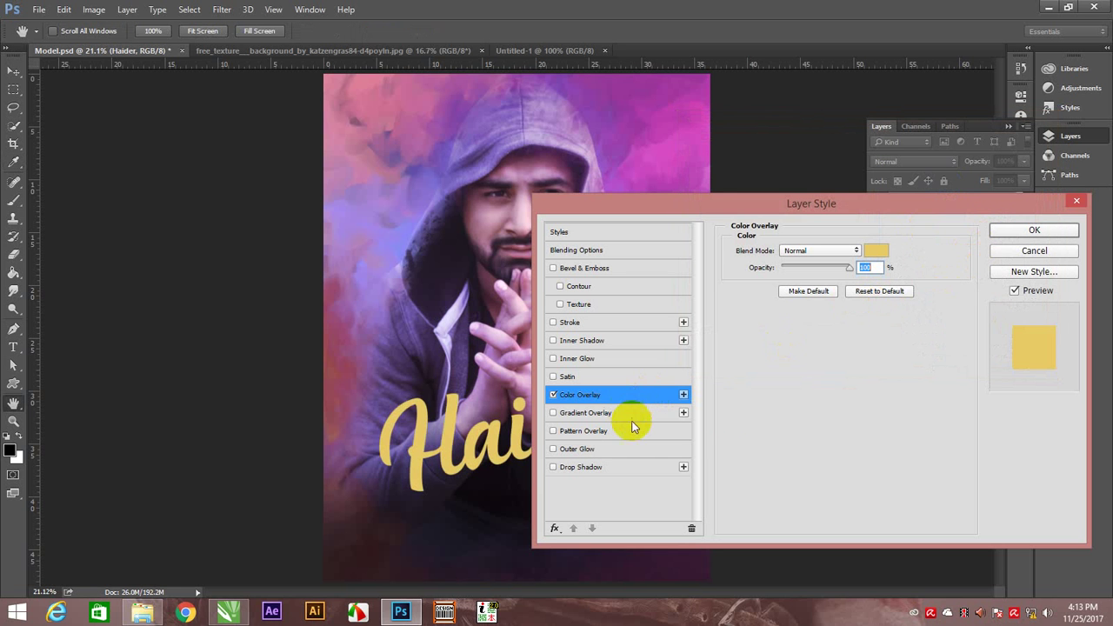
pyautogui.click(1023, 233)
# - Reposition the gold Haider title slightly and enlarge it about its centre
pyautogui.press('v')
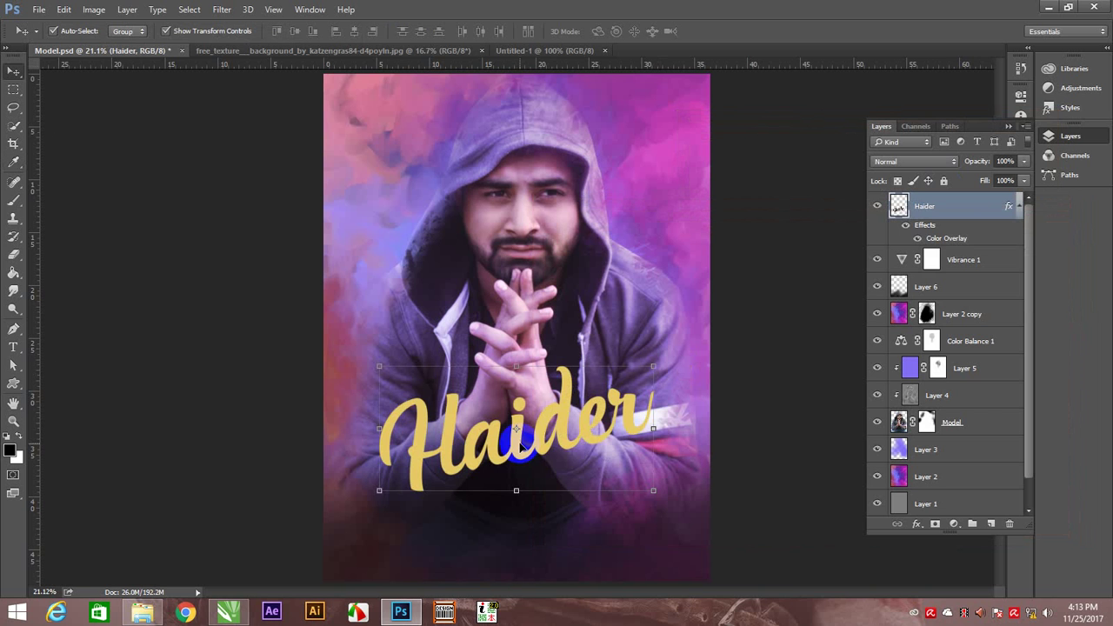
pyautogui.moveTo(544, 425); pyautogui.dragTo(538, 424)
pyautogui.click(800, 410)
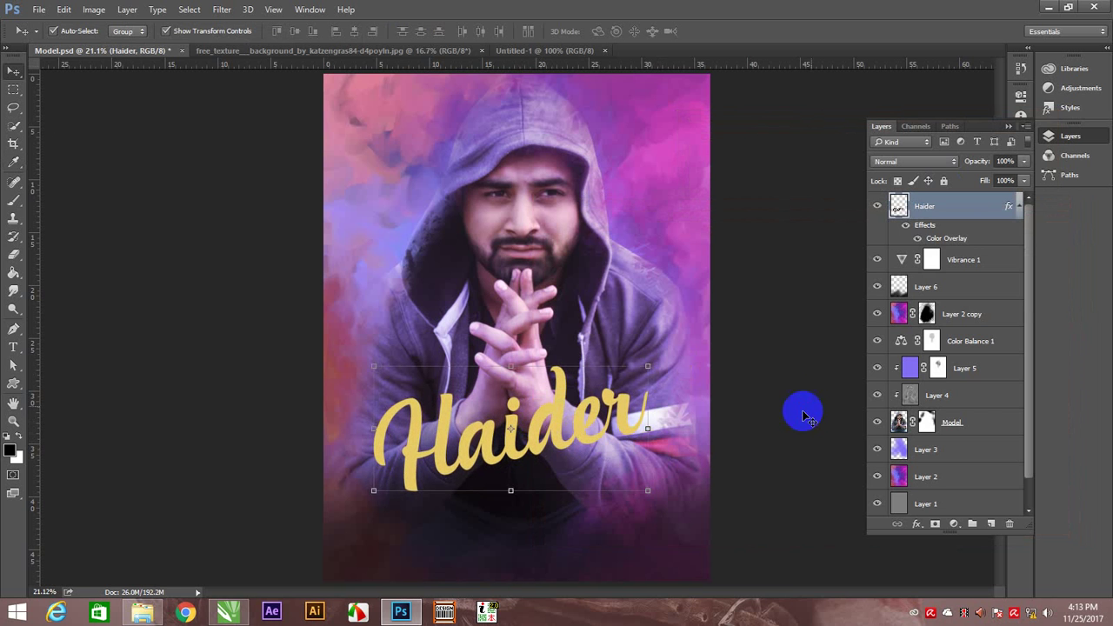
pyautogui.moveTo(614, 401); pyautogui.dragTo(623, 412)
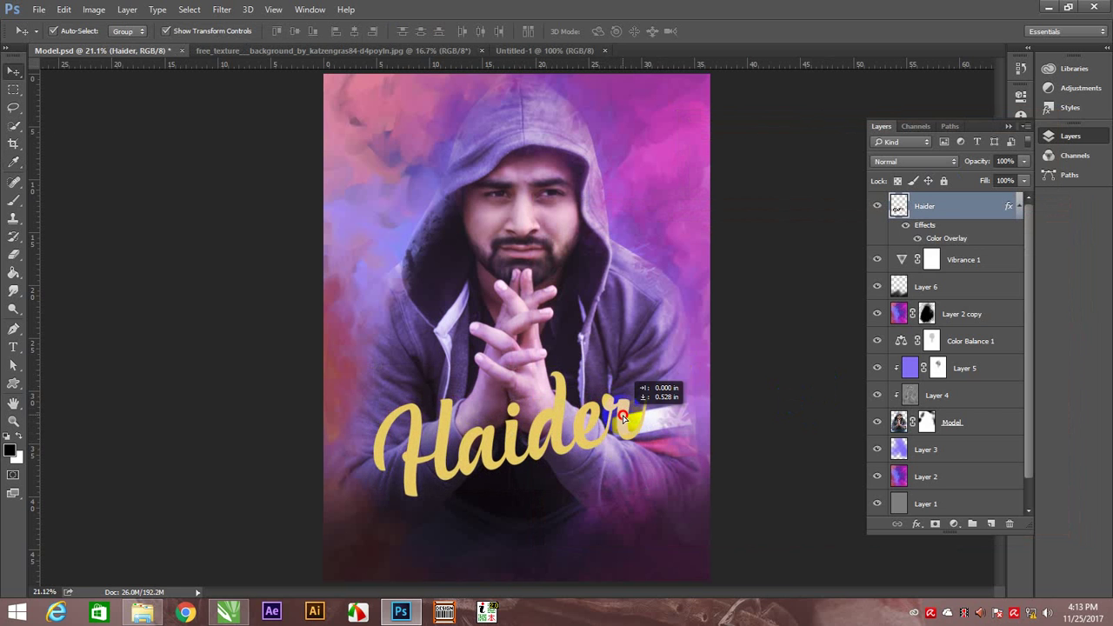
pyautogui.moveTo(659, 378); pyautogui.dragTo(670, 370)
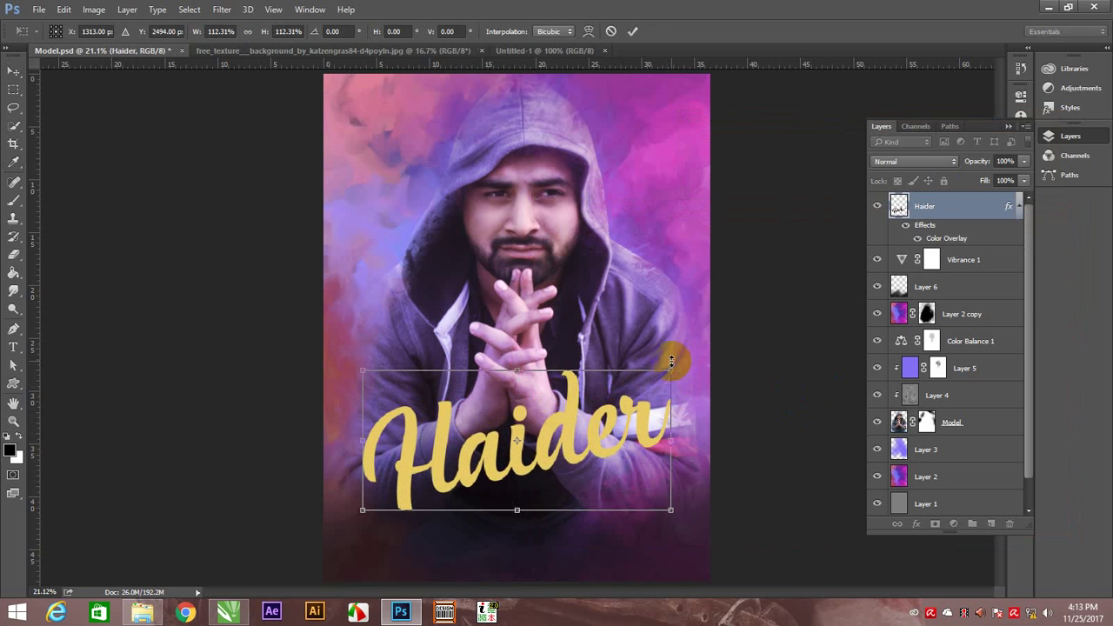
pyautogui.click(753, 396)
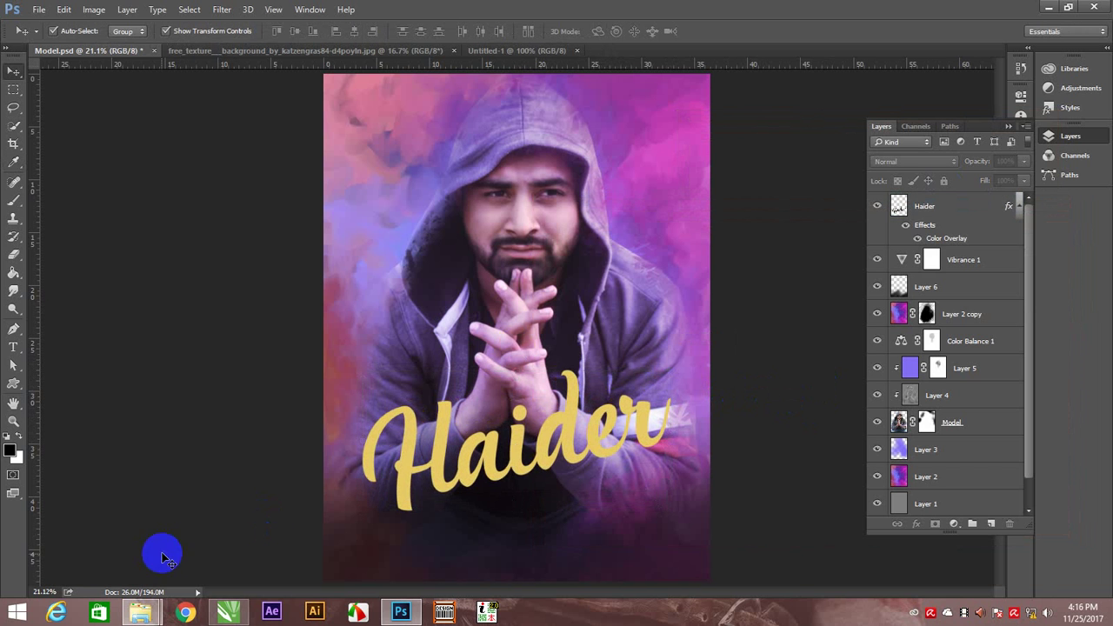
# - Drag the bubble-backgrounds-22 image from the Flare folder into the document
pyautogui.moveTo(141, 613)
pyautogui.click(159, 602)
pyautogui.click(224, 534)
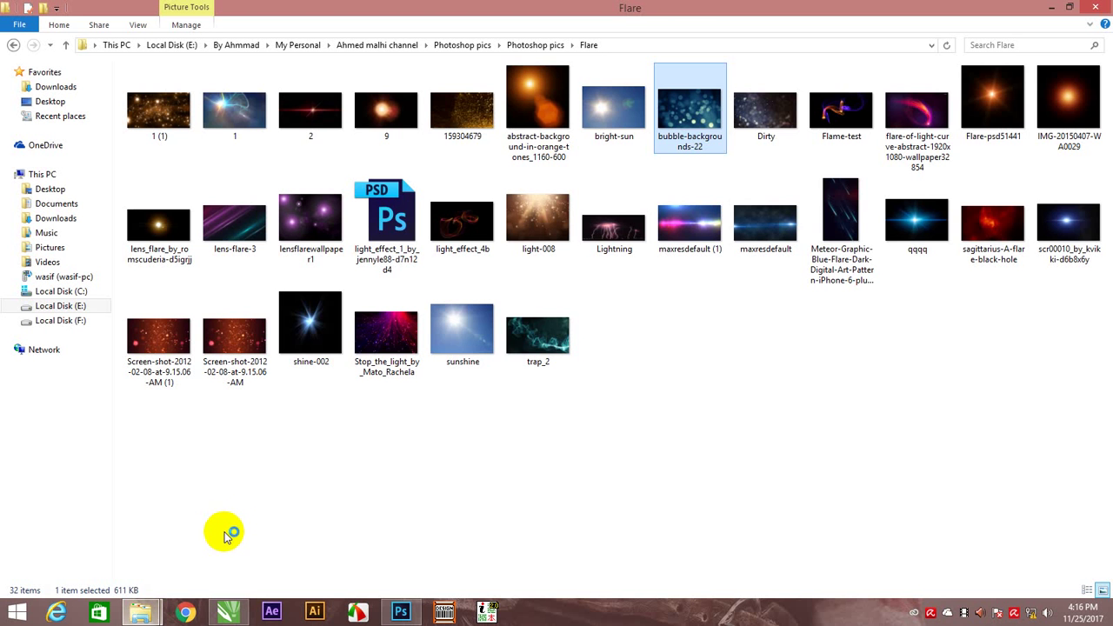
pyautogui.moveTo(684, 141)
pyautogui.mouseDown()
pyautogui.moveTo(485, 376)
pyautogui.moveTo(528, 285)
pyautogui.mouseUp()
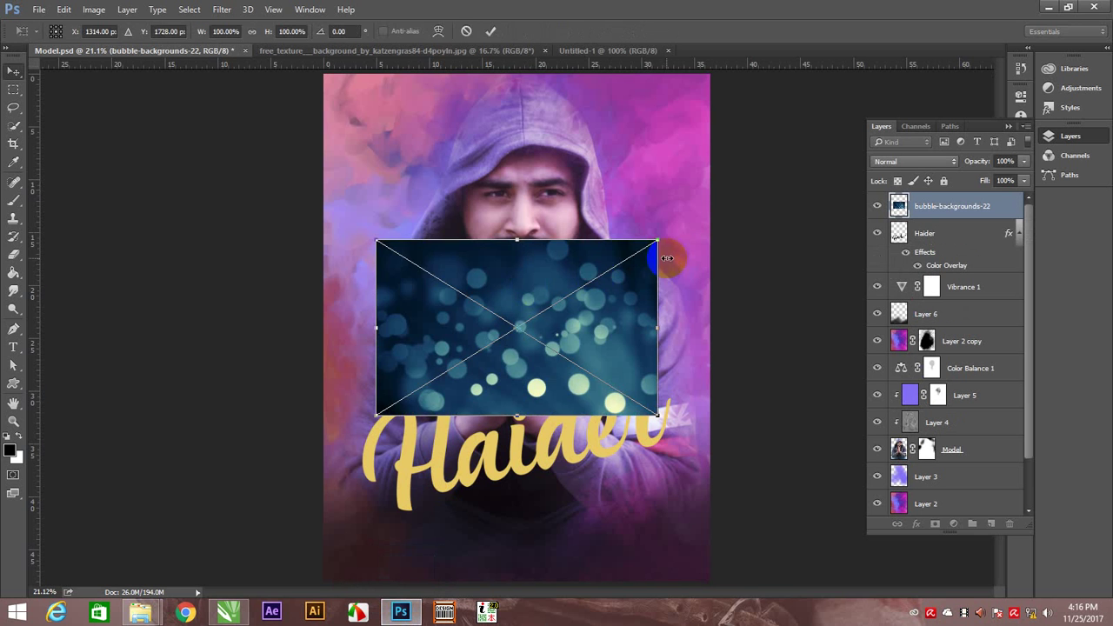
# - Scale the bubble-backgrounds-22 bokeh image to fill the canvas and move it below Layer 6
pyautogui.moveTo(673, 230)
pyautogui.mouseDown()
pyautogui.moveTo(684, 243)
pyautogui.moveTo(888, 43)
pyautogui.moveTo(920, 25)
pyautogui.mouseUp()
pyautogui.press('Return')
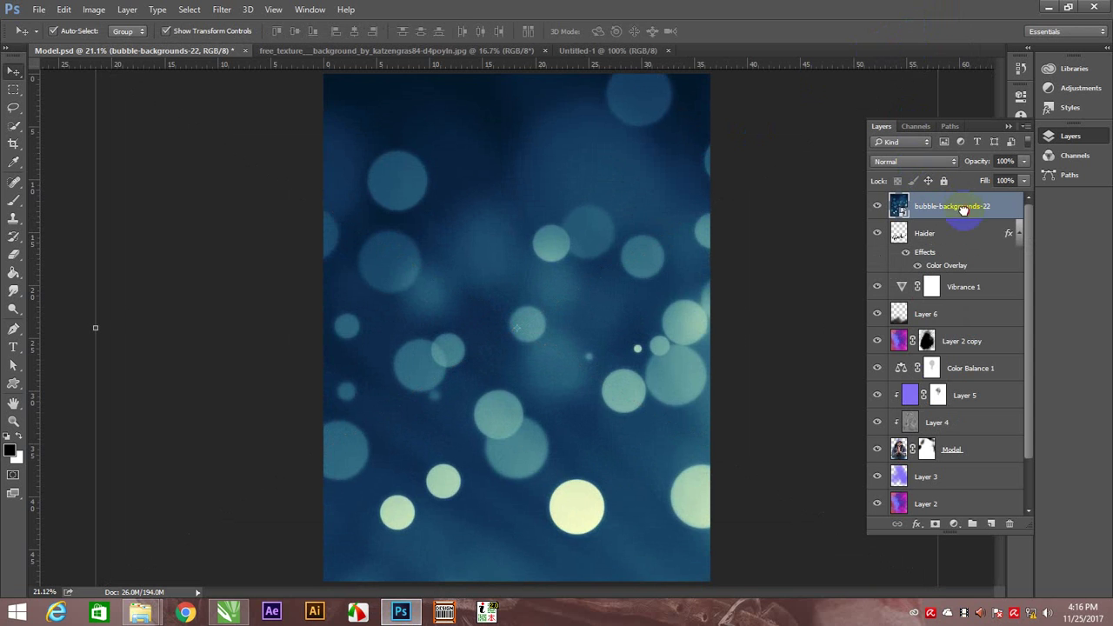
pyautogui.moveTo(963, 214); pyautogui.dragTo(957, 329)
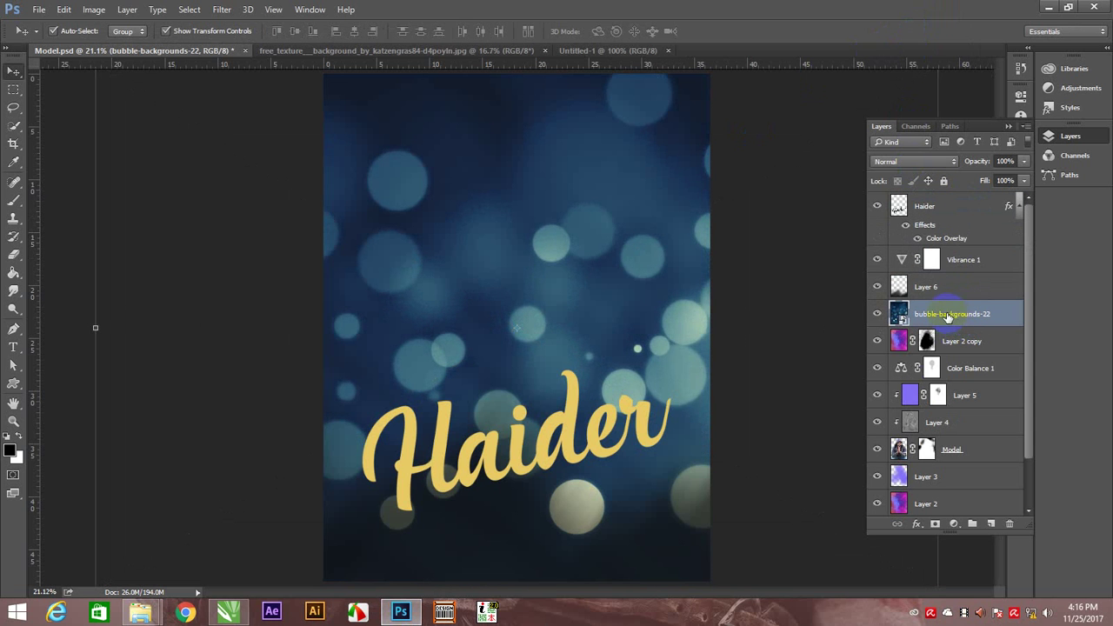
# - Set the bokeh layer's blend mode to Screen and add a layer mask
pyautogui.click(941, 162)
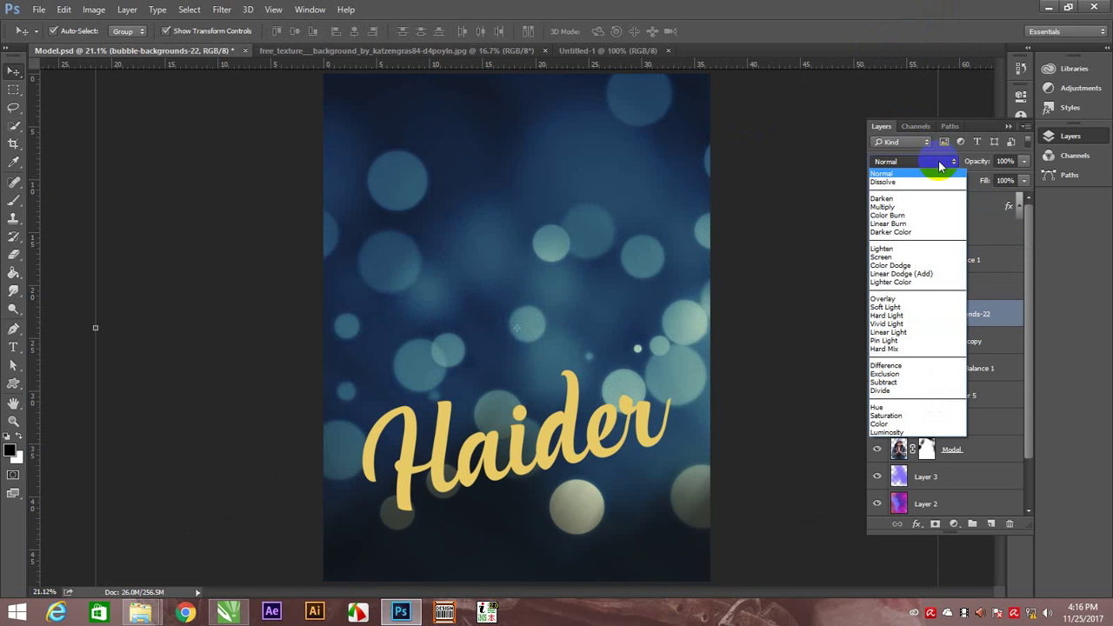
pyautogui.click(927, 209)
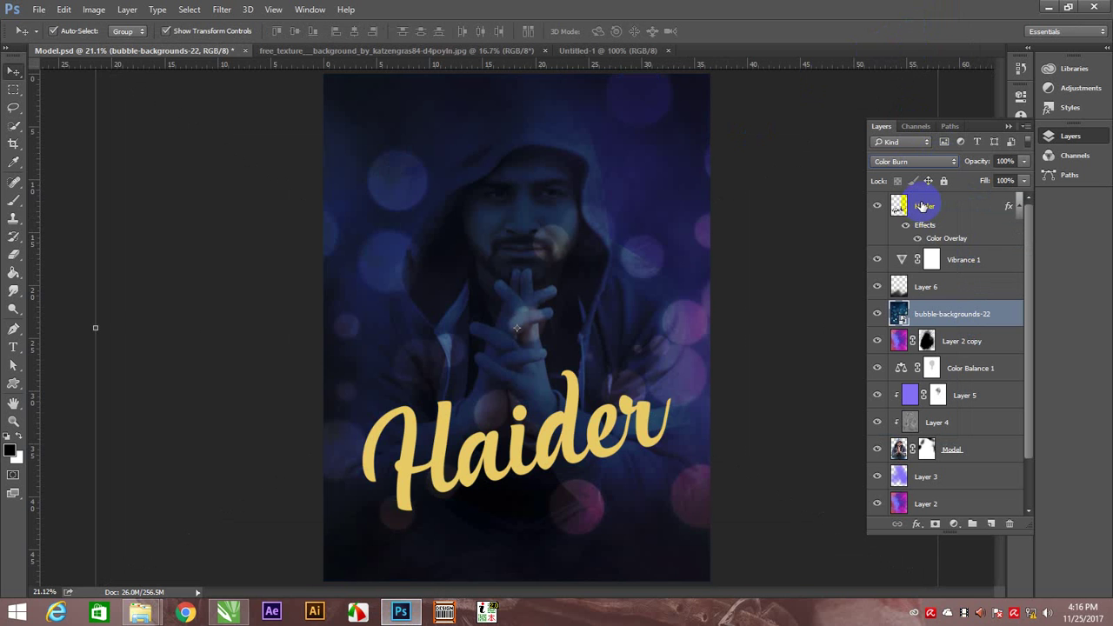
pyautogui.hotkey('shift', '+')
pyautogui.hotkey('shift', '+')
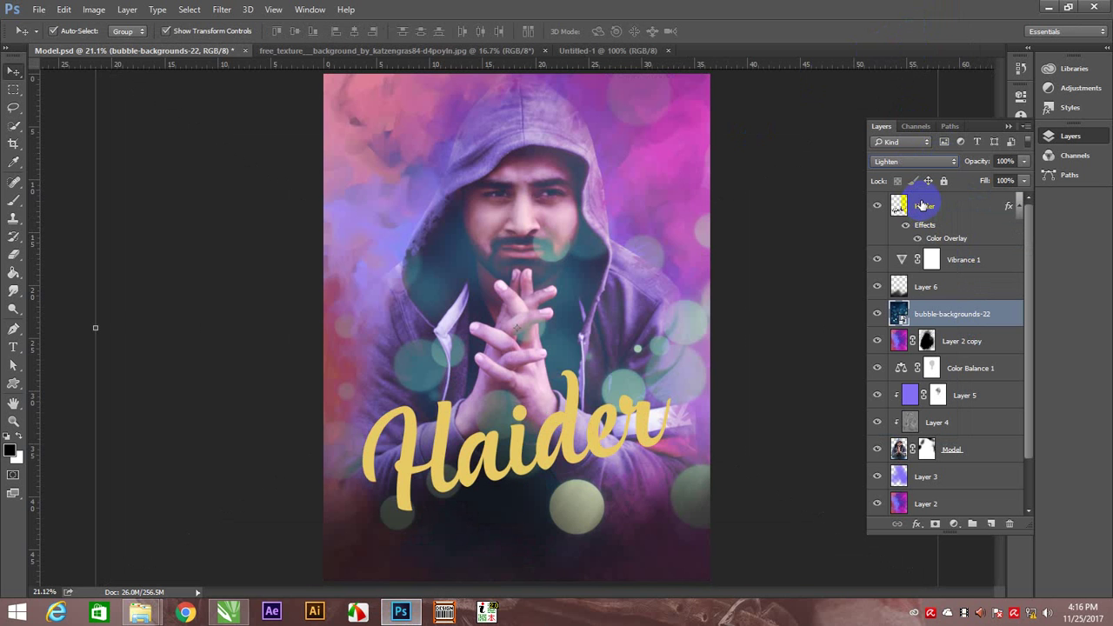
pyautogui.hotkey('shift', '+')
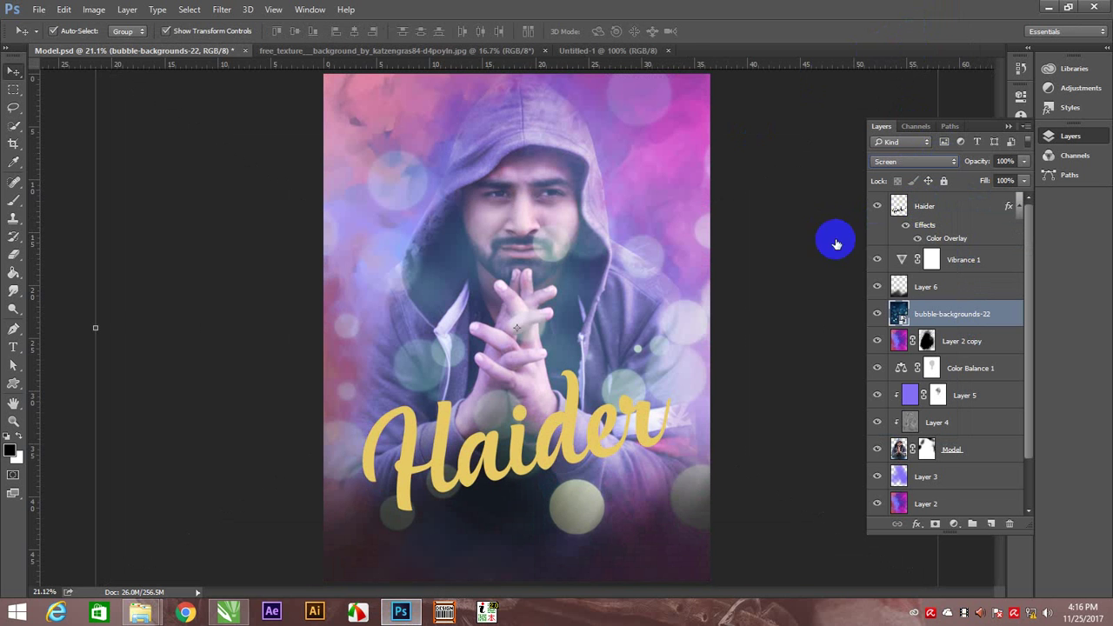
pyautogui.click(936, 525)
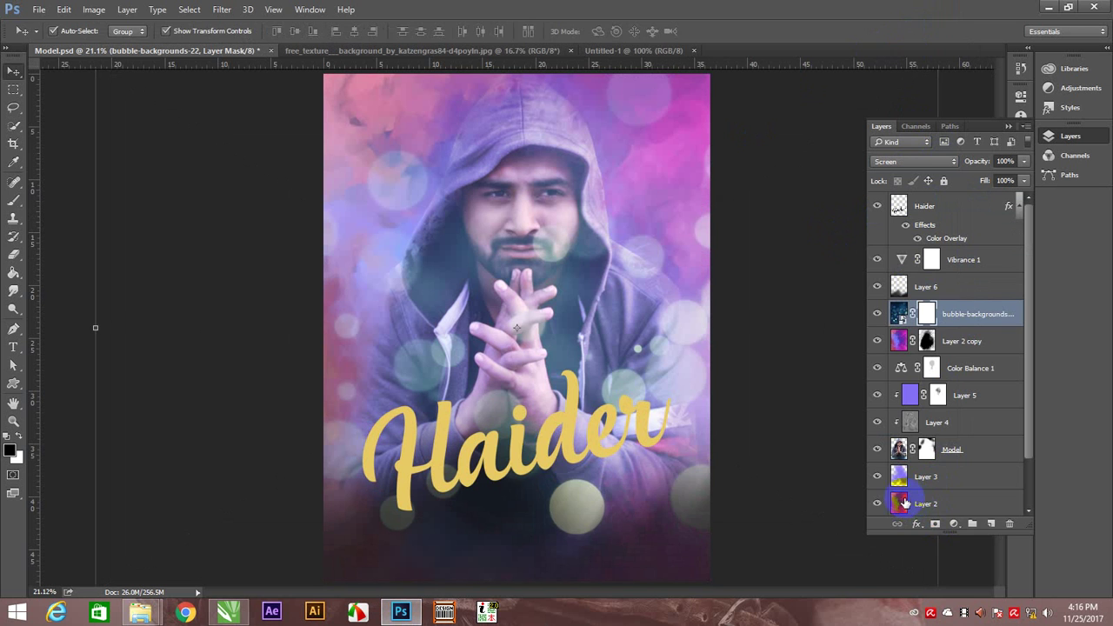
# - Paint black with a soft round brush on the bokeh mask over the face and body
pyautogui.press('b')
pyautogui.rightClick(494, 250)
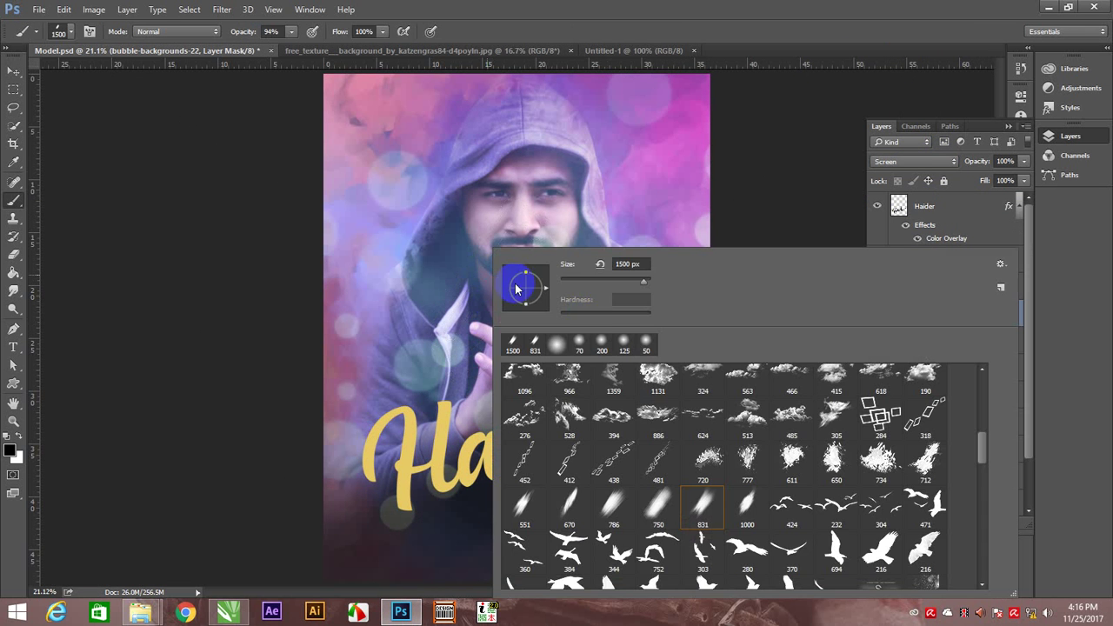
pyautogui.click(556, 343)
pyautogui.click(522, 217)
pyautogui.moveTo(494, 243)
pyautogui.mouseDown()
pyautogui.moveTo(581, 327)
pyautogui.moveTo(510, 241)
pyautogui.moveTo(524, 323)
pyautogui.mouseUp()
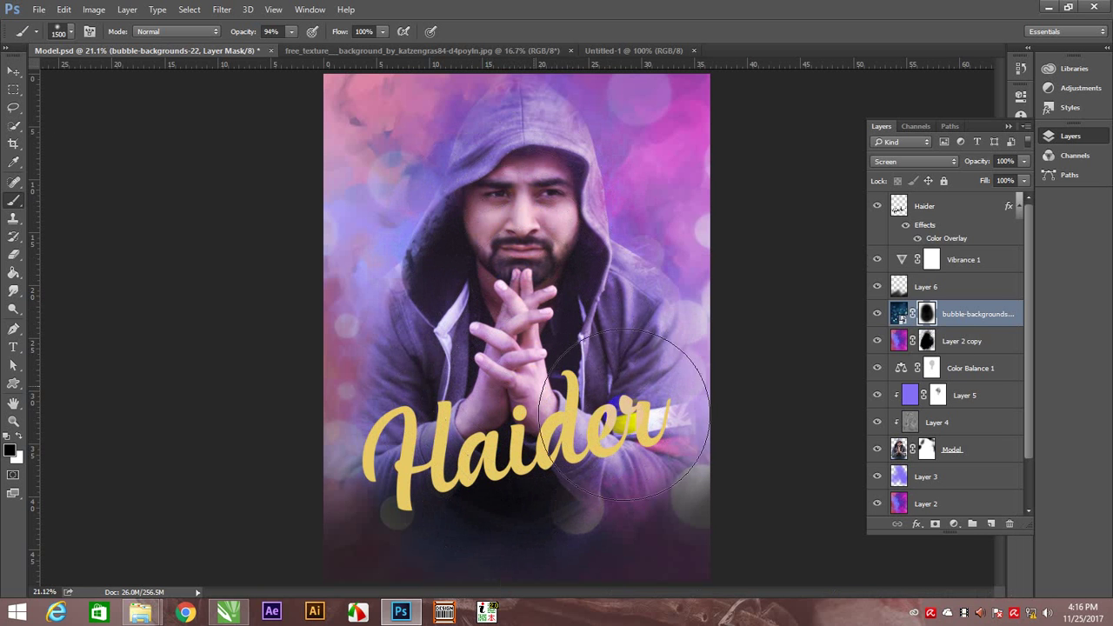
# - With the Move tool active, drag flare image 2 from the Flare folder into the document
pyautogui.click(929, 206)
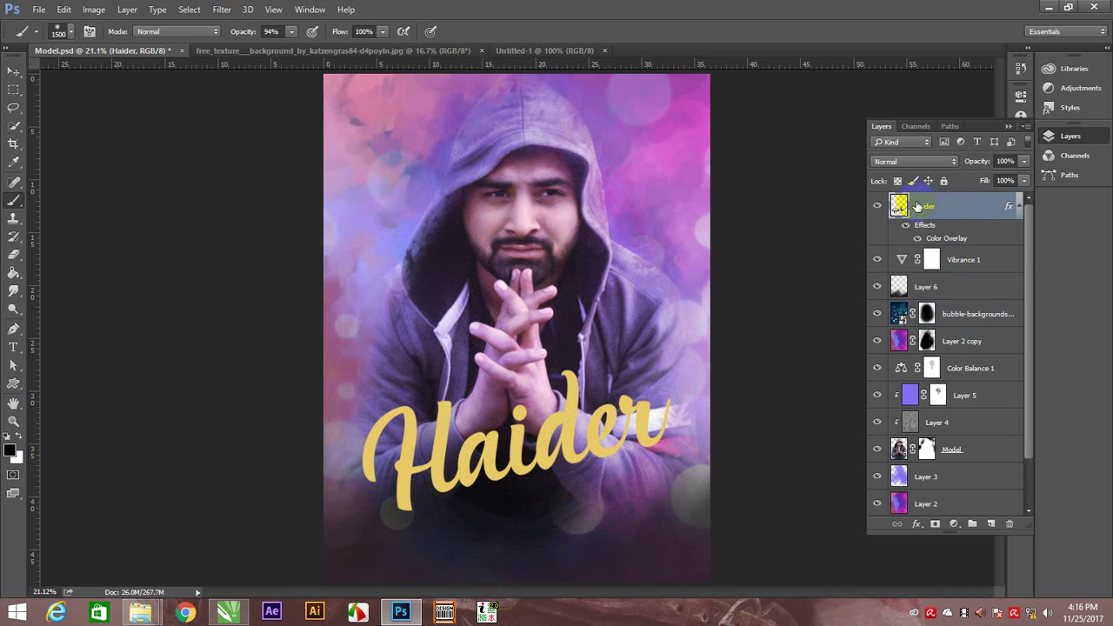
pyautogui.click(693, 329)
pyautogui.press('v')
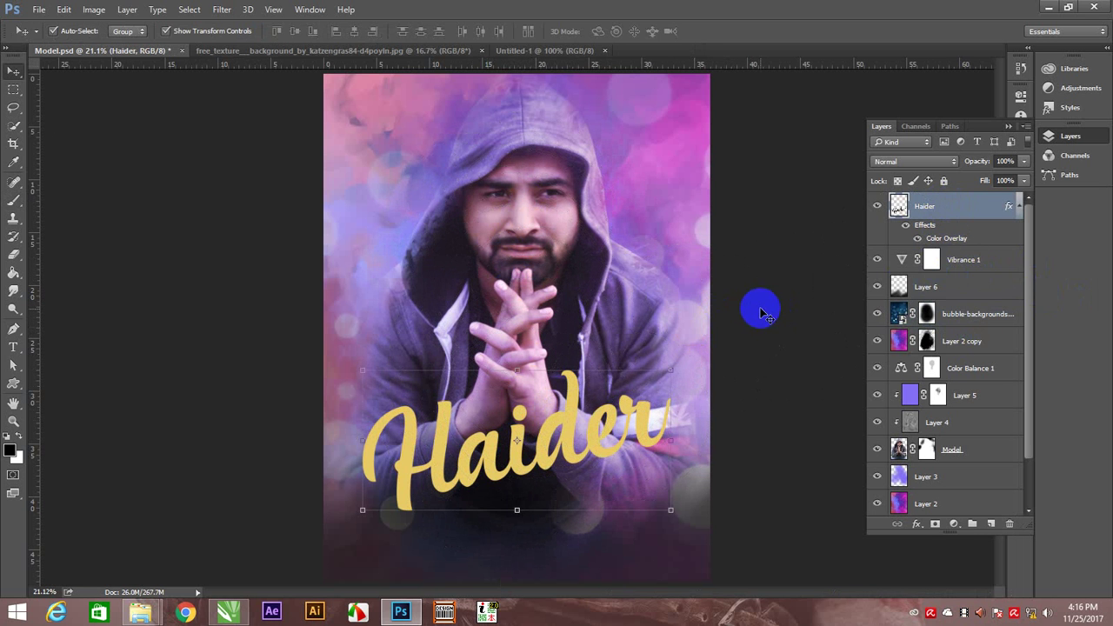
pyautogui.click(740, 380)
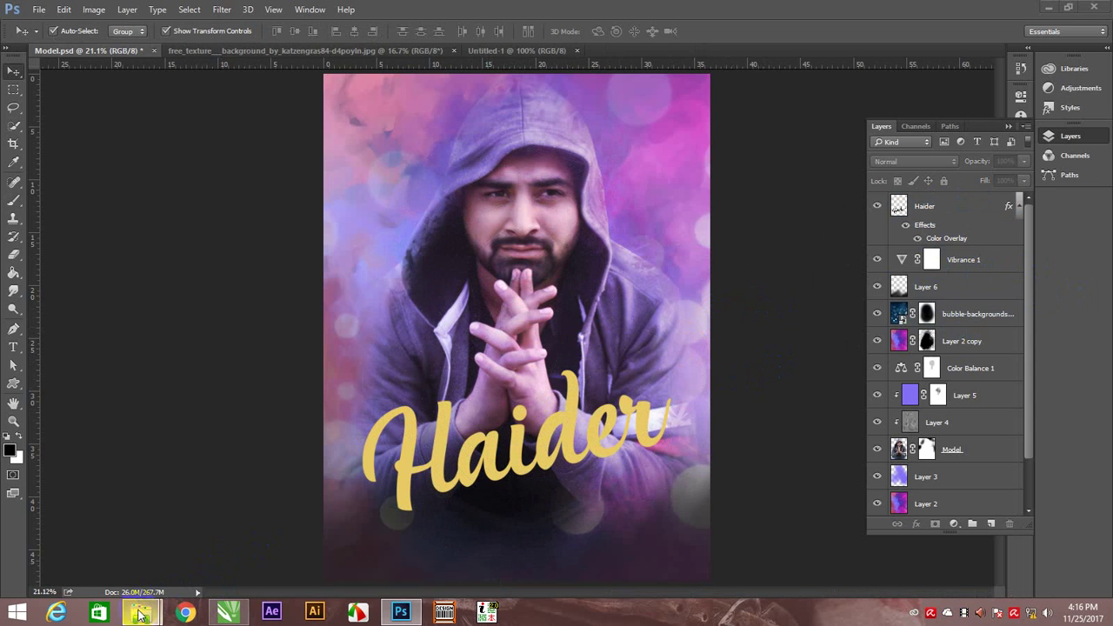
pyautogui.moveTo(140, 613)
pyautogui.click(283, 557)
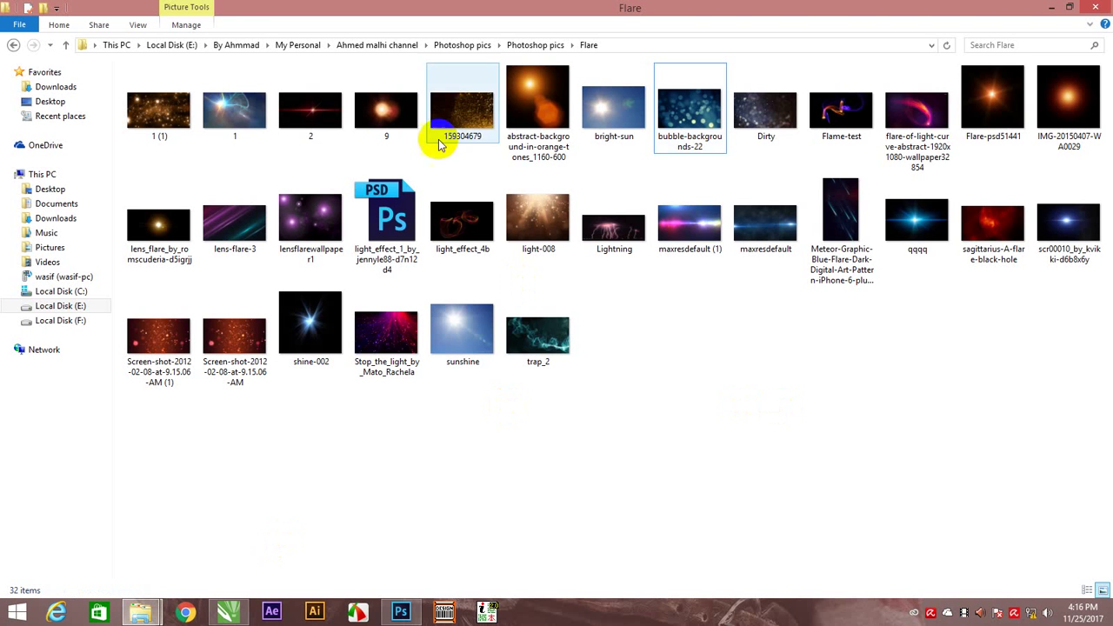
pyautogui.click(328, 123)
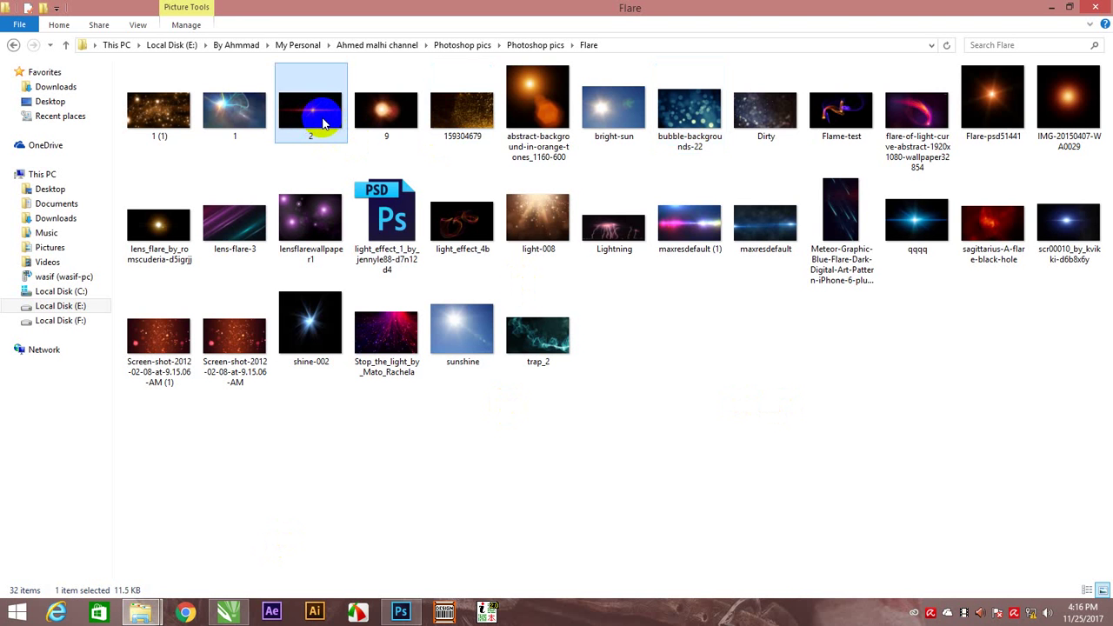
pyautogui.moveTo(310, 110)
pyautogui.moveTo(317, 120); pyautogui.dragTo(499, 379)
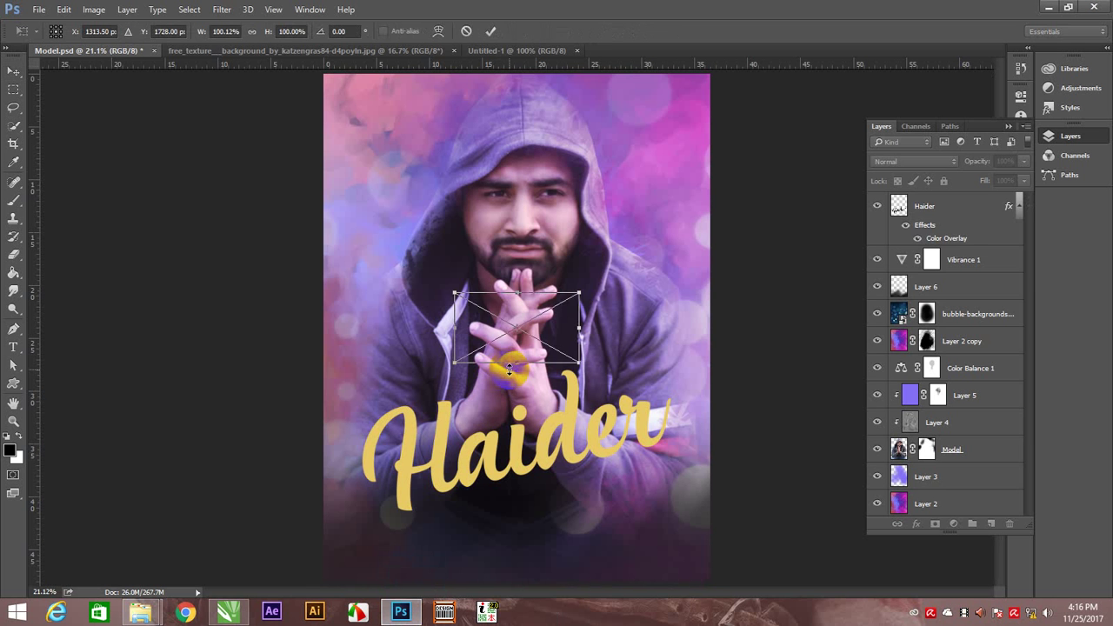
# - Enlarge flare image 2 and set its blend mode to Screen
pyautogui.moveTo(579, 362); pyautogui.dragTo(715, 439)
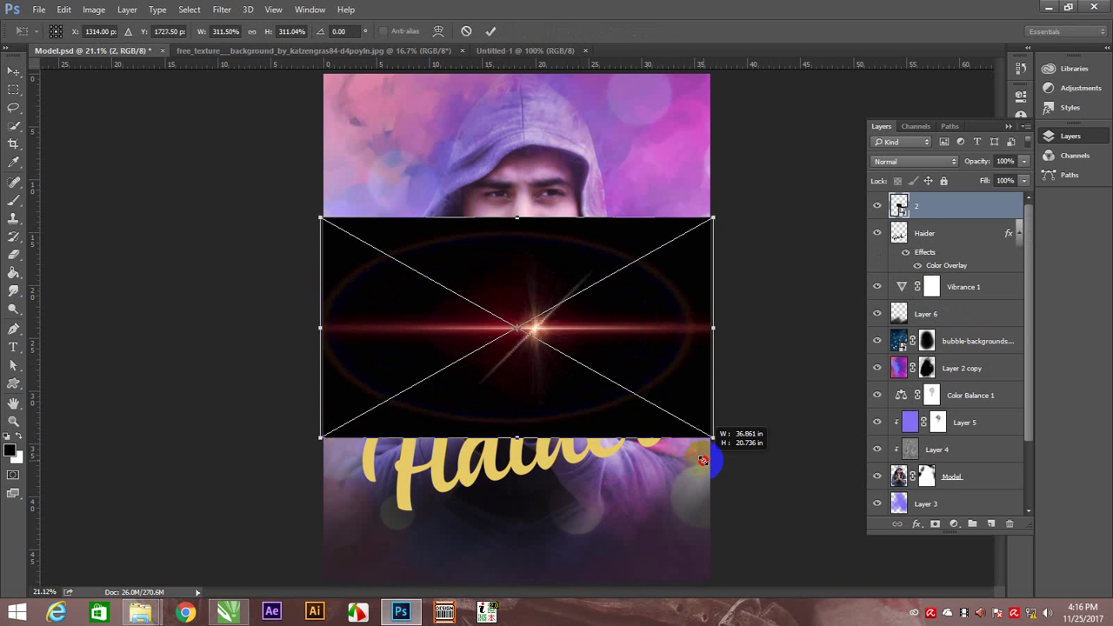
pyautogui.click(933, 162)
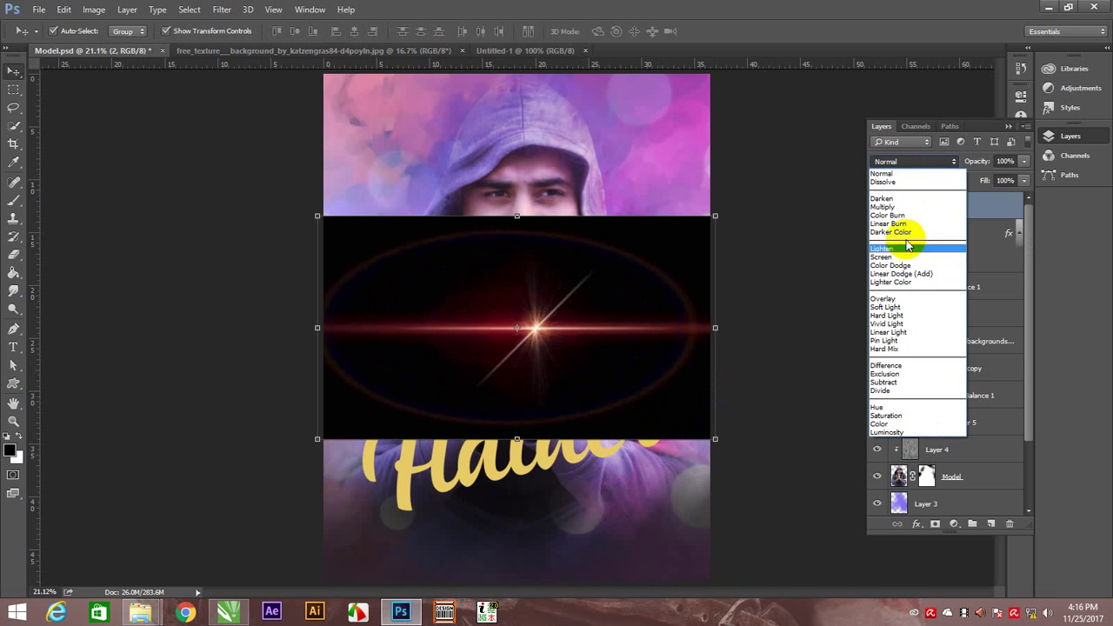
pyautogui.click(898, 251)
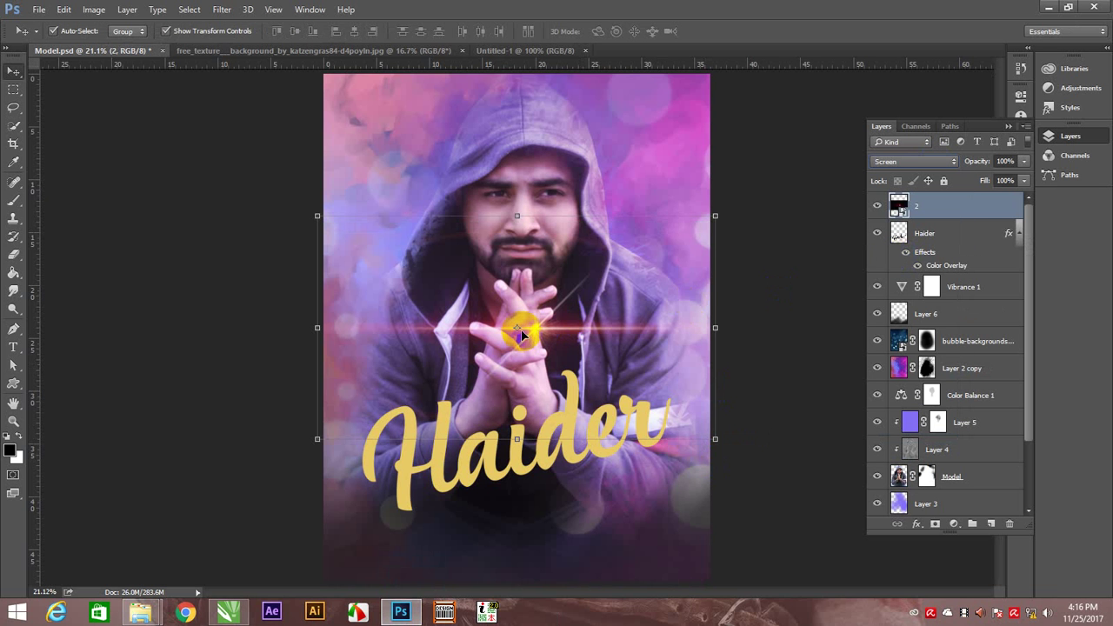
# - Tilt and enlarge the flare, then position its bright streak across the Haider title
pyautogui.moveTo(525, 324); pyautogui.dragTo(544, 436)
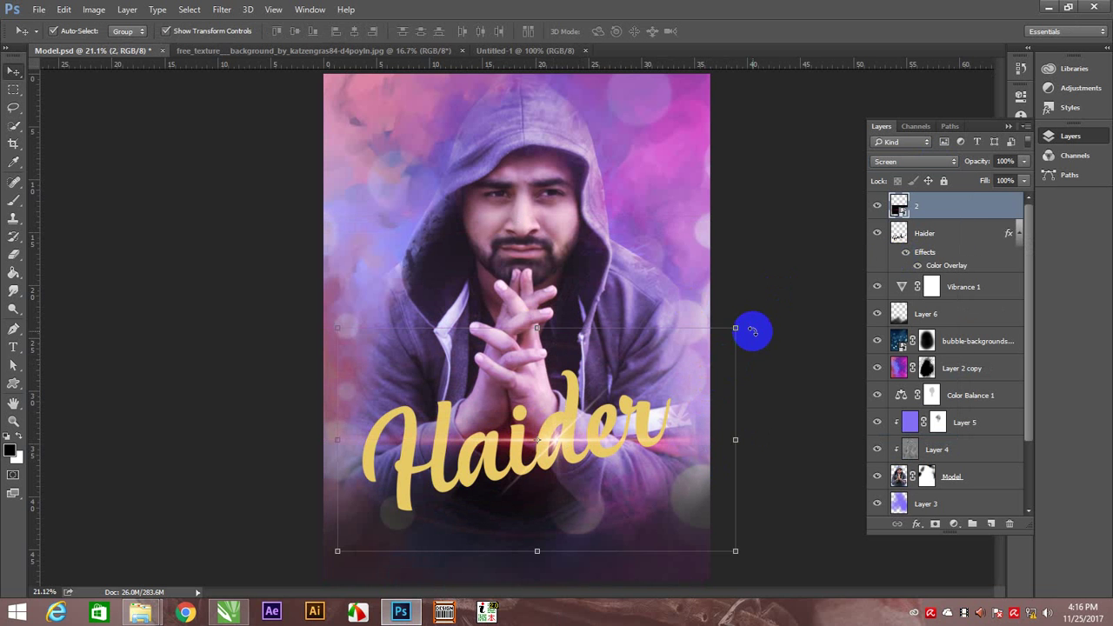
pyautogui.moveTo(751, 325)
pyautogui.mouseDown()
pyautogui.moveTo(738, 317)
pyautogui.moveTo(764, 278)
pyautogui.mouseUp()
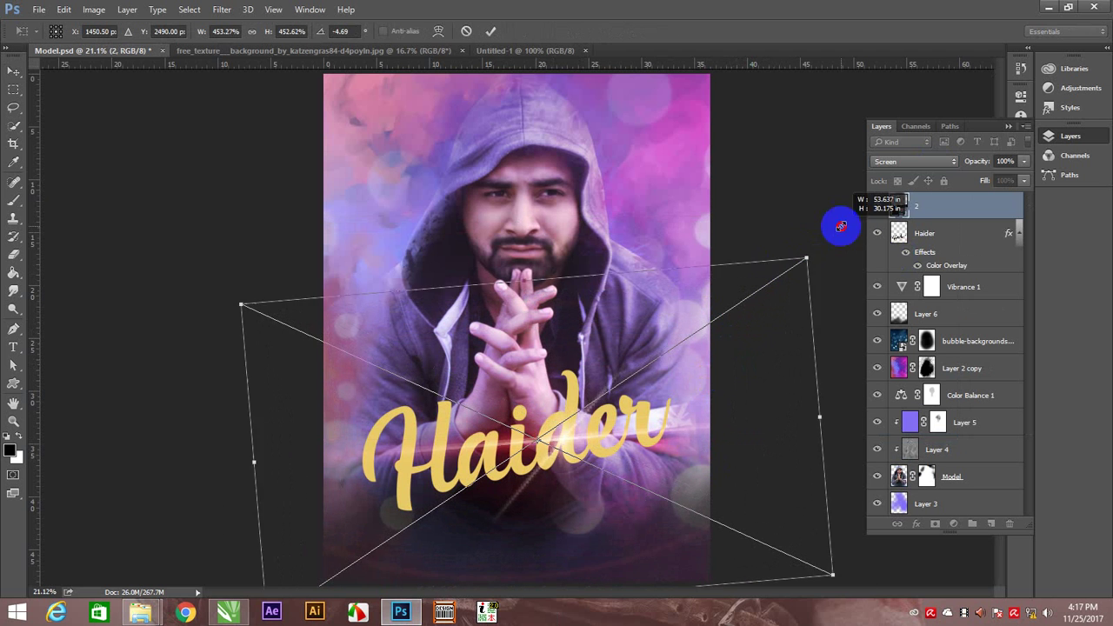
pyautogui.moveTo(772, 271); pyautogui.dragTo(887, 190)
pyautogui.press('Return')
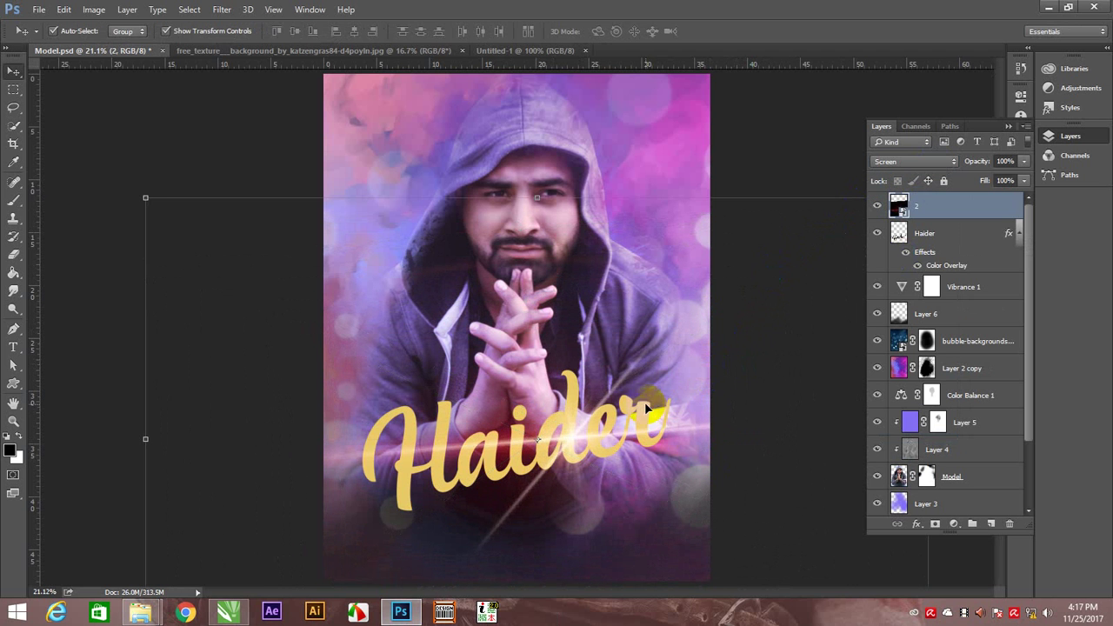
pyautogui.moveTo(575, 436); pyautogui.dragTo(643, 403)
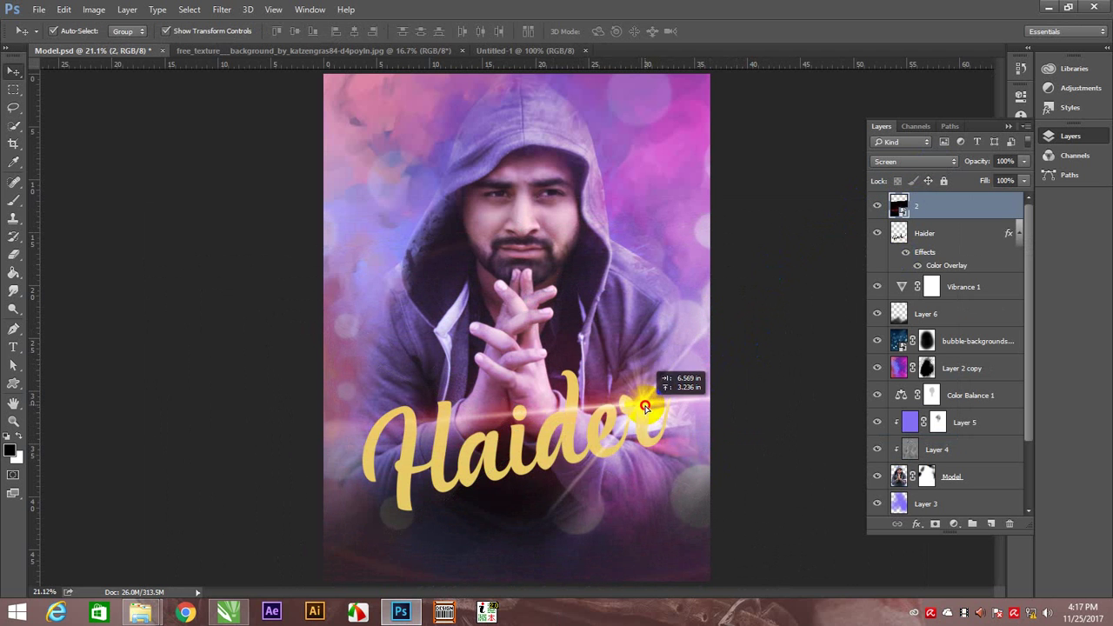
pyautogui.click(942, 232)
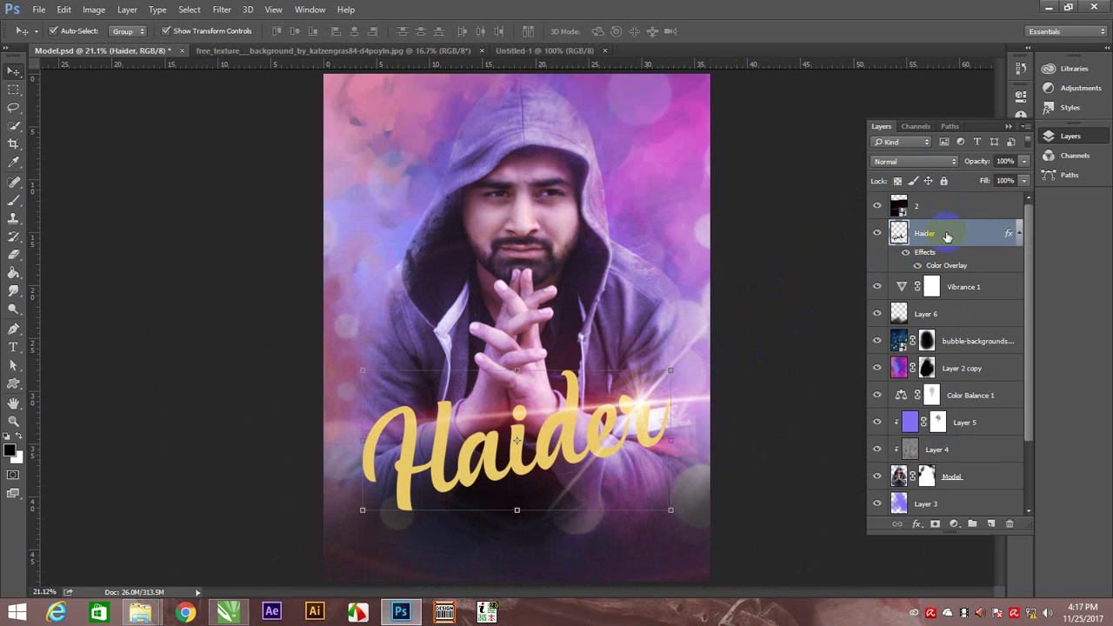
# - Duplicate the Haider title, offset it down-left beneath the original, and turn off its Color Overlay
pyautogui.hotkey('ctrl', 'j')
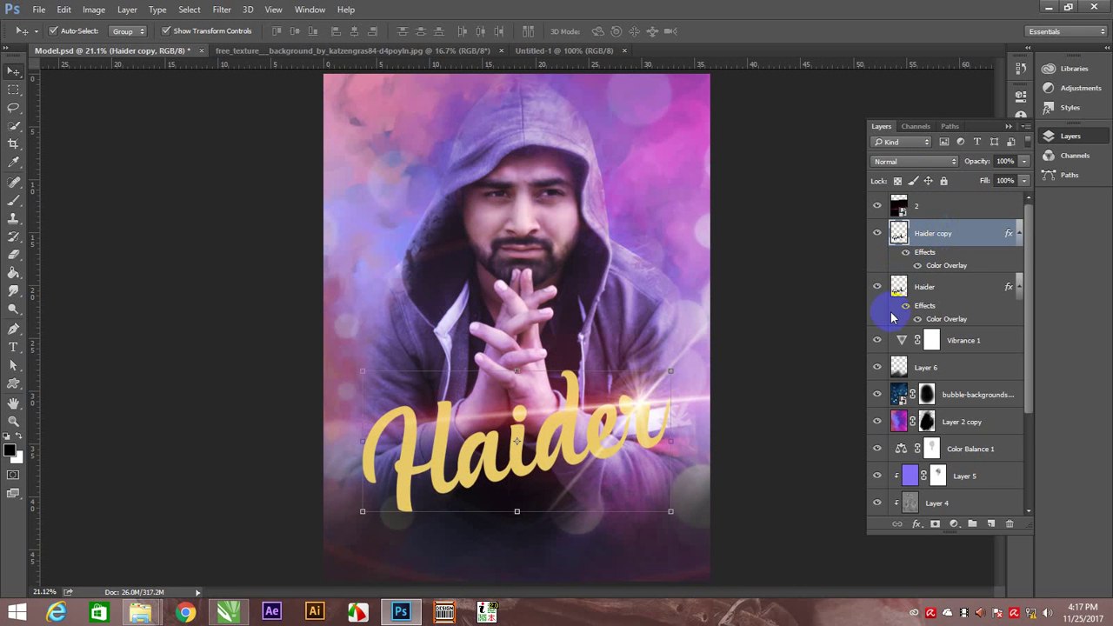
pyautogui.hotkey('shift', 'Down')
pyautogui.hotkey('shift', 'Left')
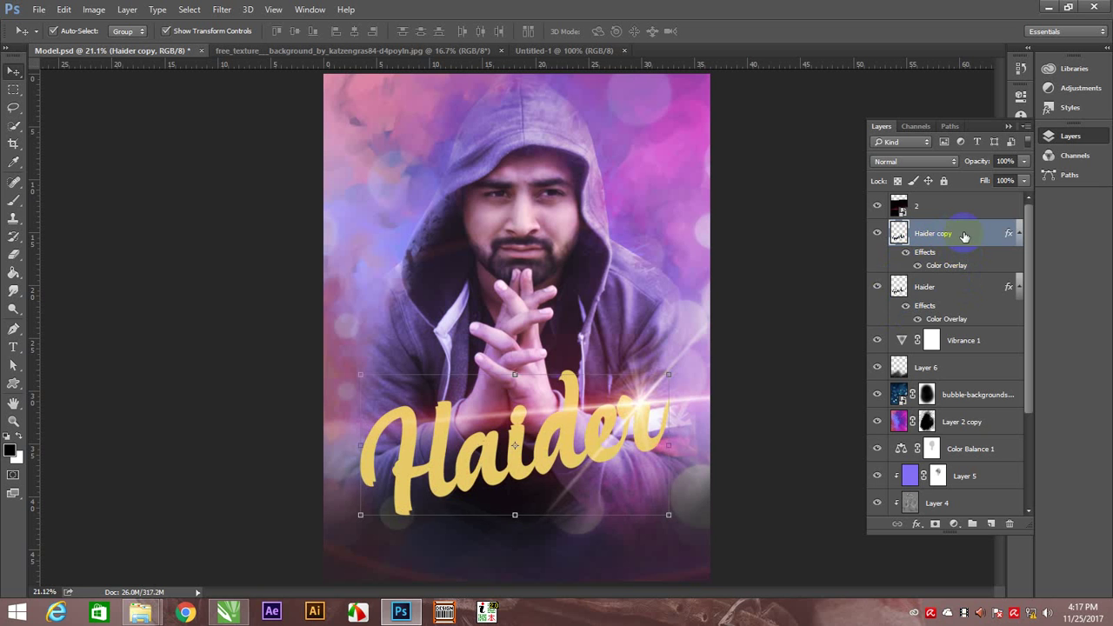
pyautogui.moveTo(964, 237); pyautogui.dragTo(966, 298)
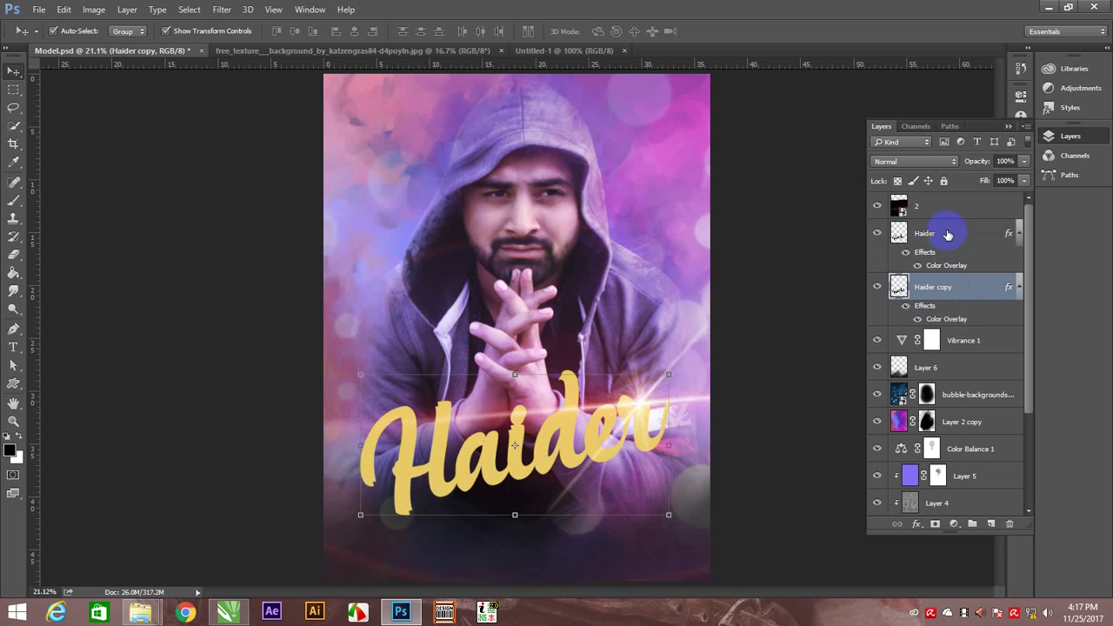
pyautogui.click(959, 291)
pyautogui.doubleClick(948, 292)
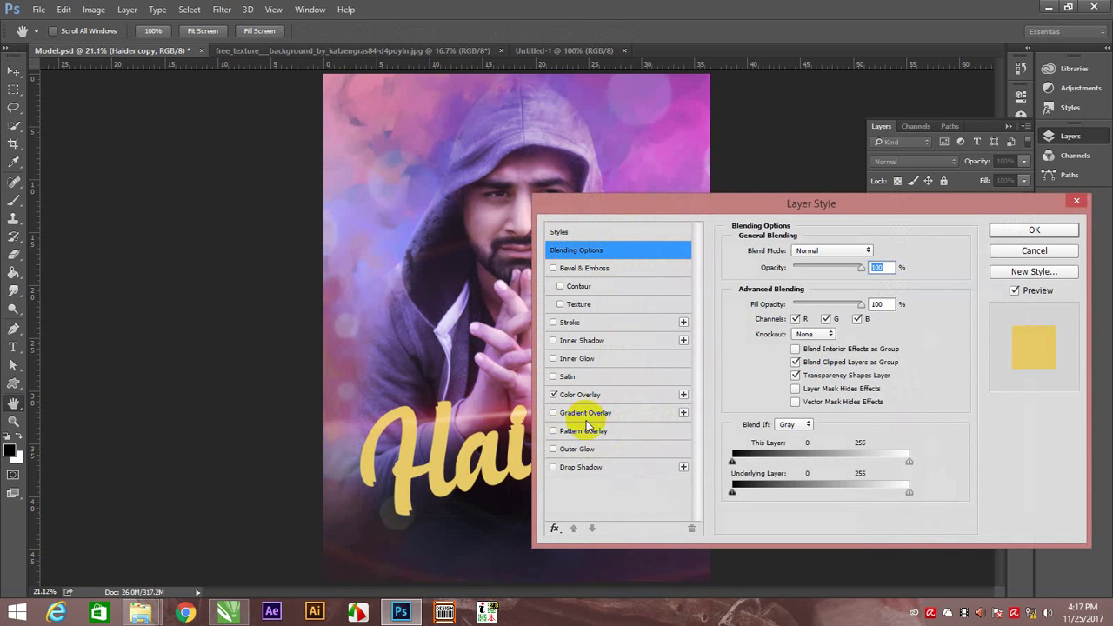
pyautogui.click(654, 393)
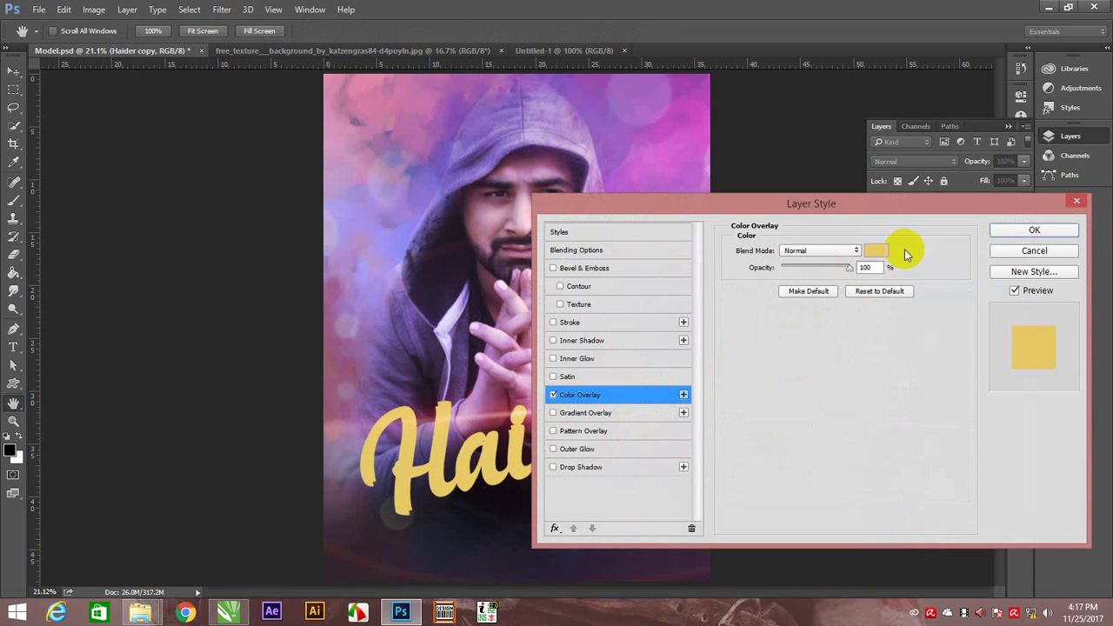
pyautogui.click(554, 395)
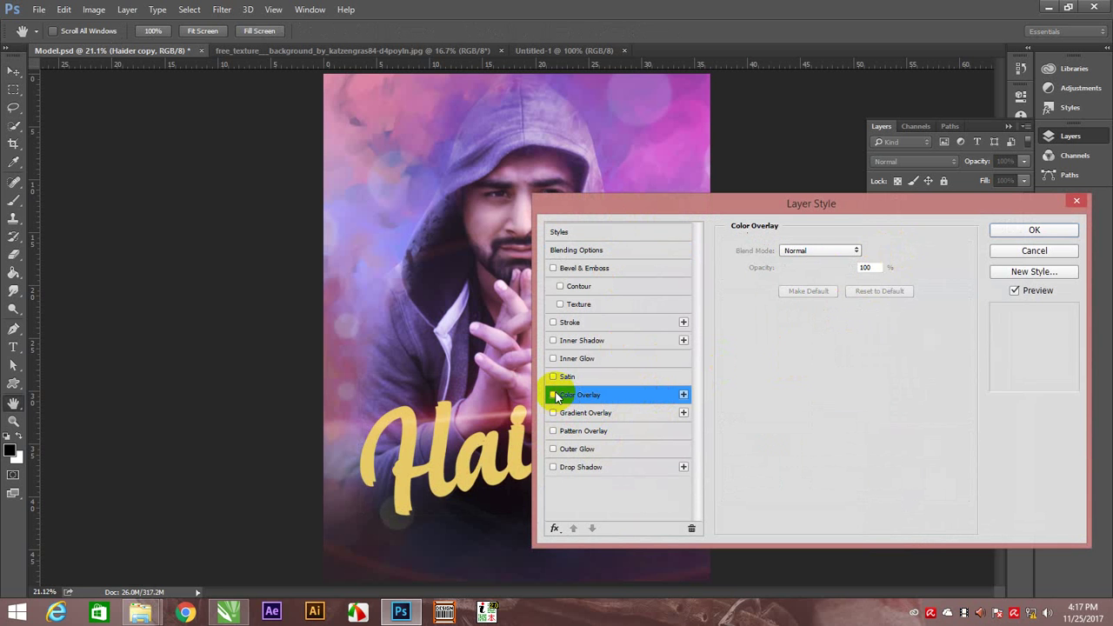
pyautogui.click(1044, 231)
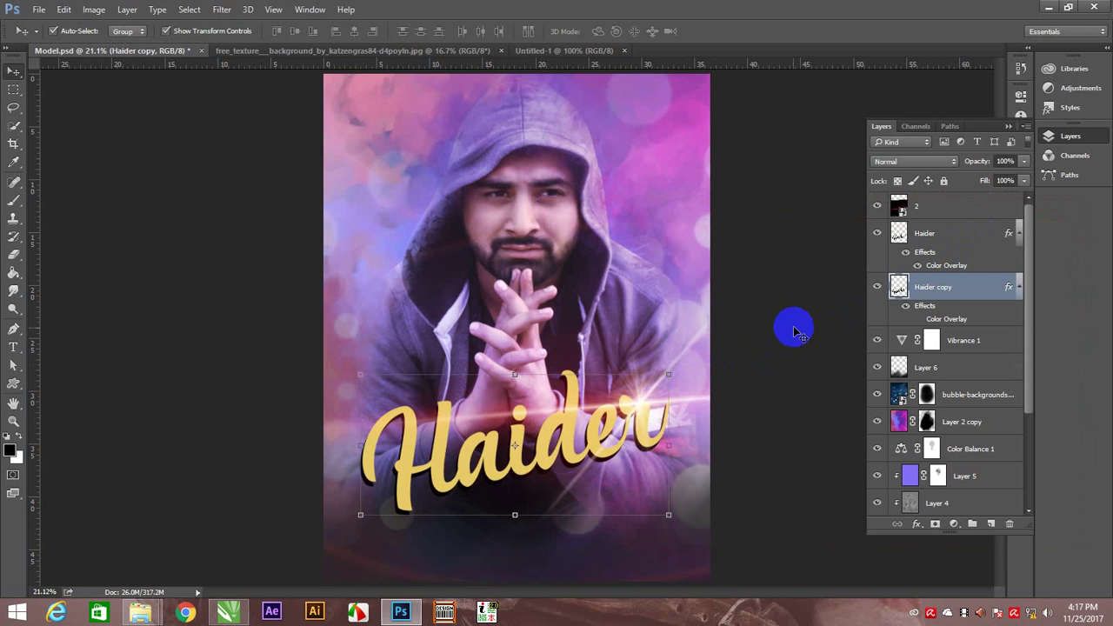
# - Bring the 159304679 particle image from the Flare folder into the document
pyautogui.hotkey('alt', 'Tab')
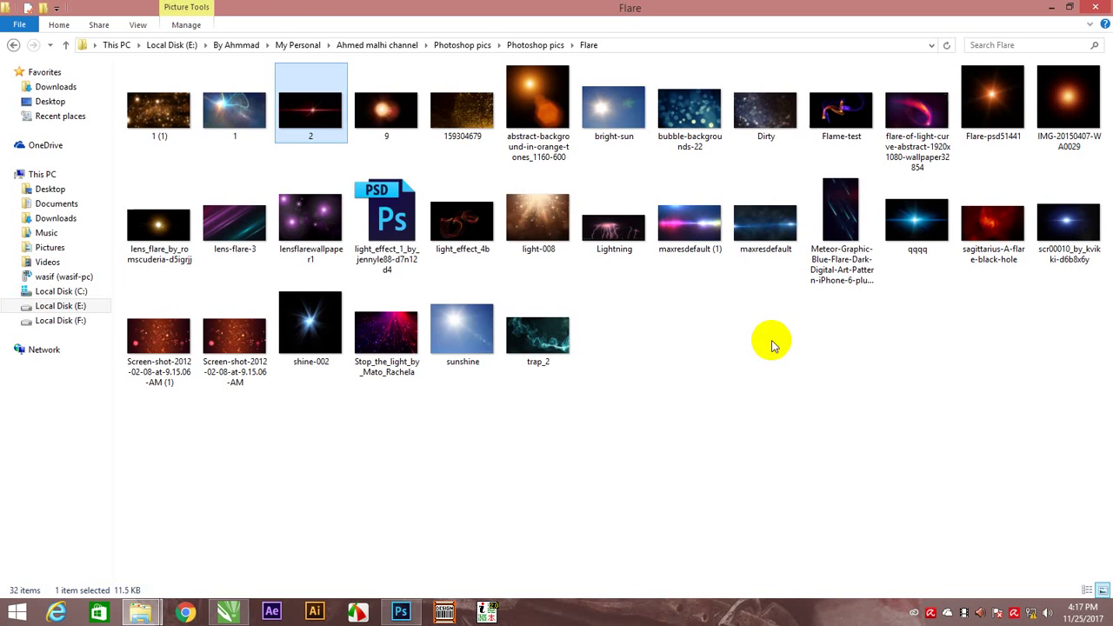
pyautogui.click(774, 121)
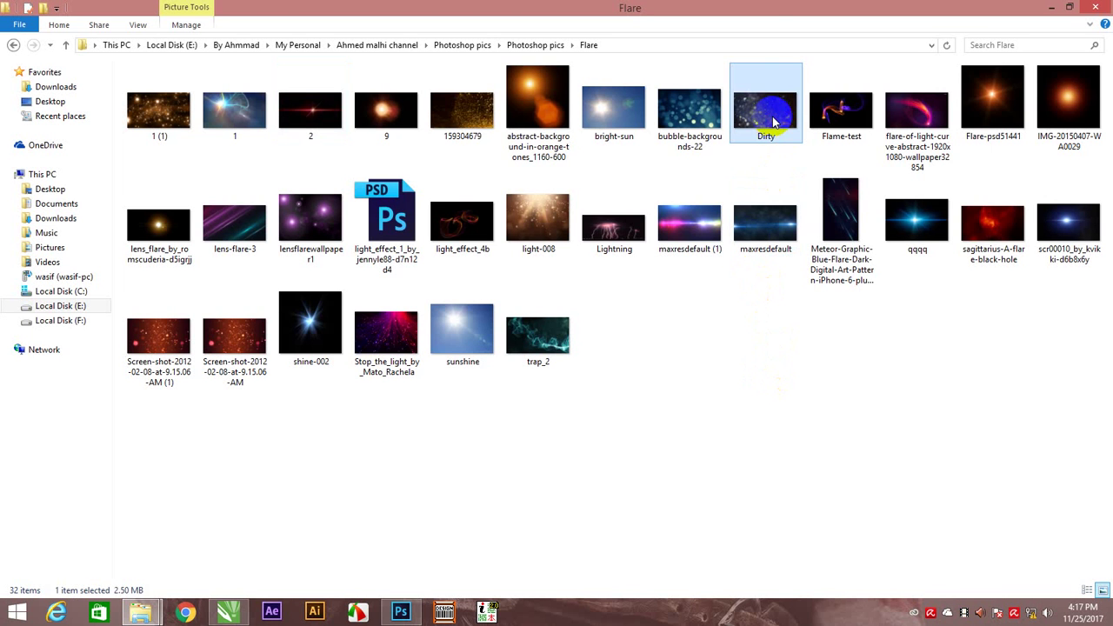
pyautogui.click(769, 121)
pyautogui.moveTo(769, 120)
pyautogui.mouseDown()
pyautogui.moveTo(461, 109)
pyautogui.moveTo(407, 619)
pyautogui.moveTo(533, 441)
pyautogui.mouseUp()
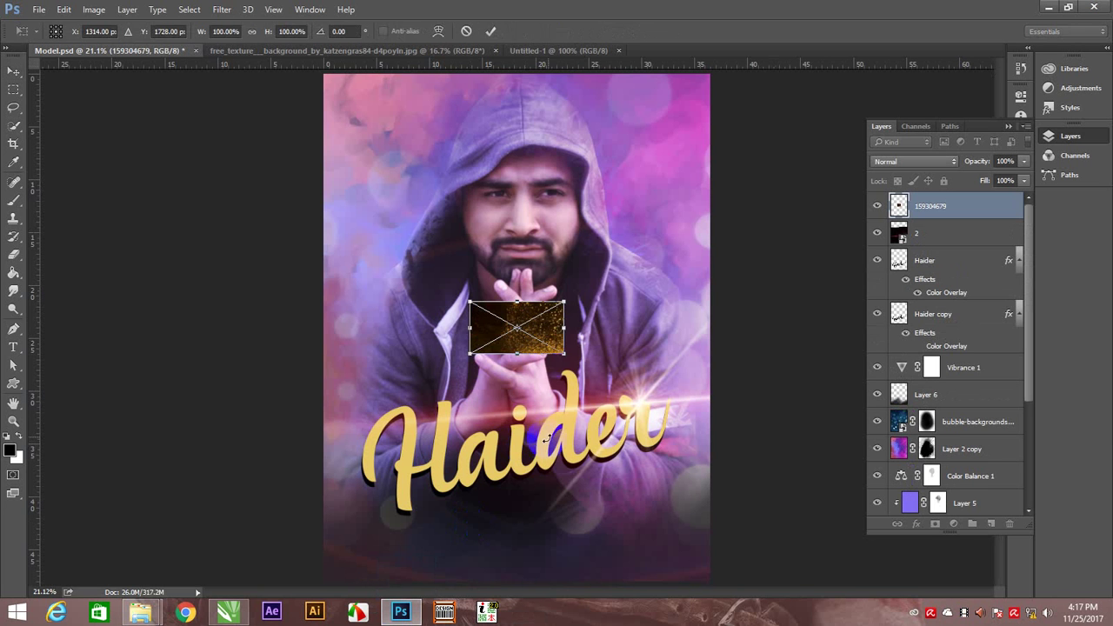
# - Enlarge and place the particle image over the title, then clip it to the Haider text
pyautogui.moveTo(563, 353); pyautogui.dragTo(752, 459)
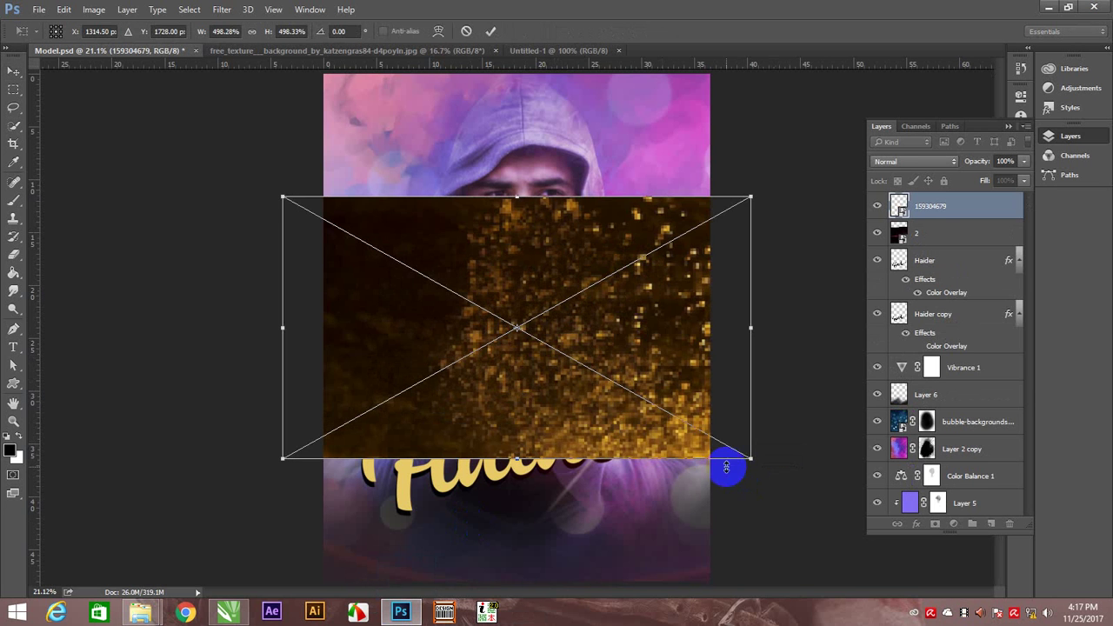
pyautogui.moveTo(514, 400); pyautogui.dragTo(501, 477)
pyautogui.press('Return')
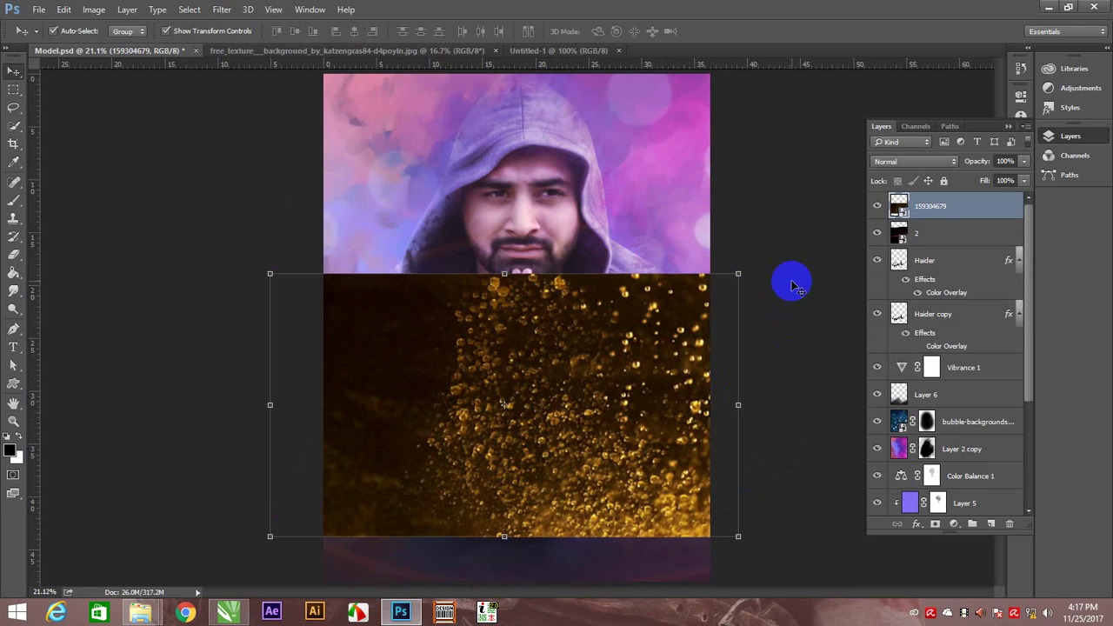
pyautogui.rightClick(968, 207)
pyautogui.click(993, 221)
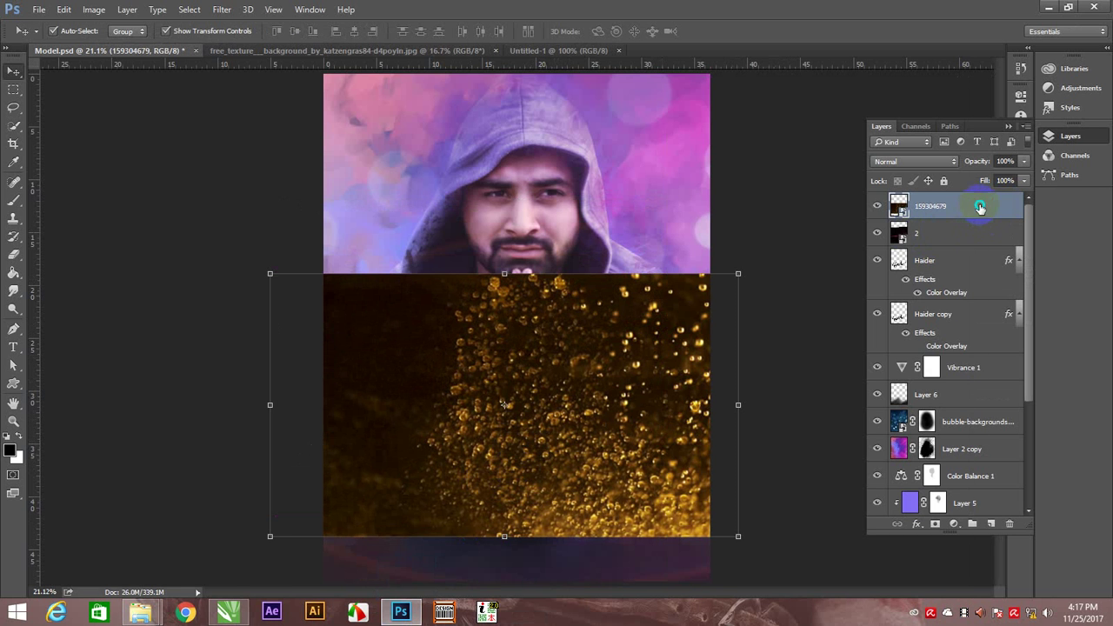
pyautogui.rightClick(981, 207)
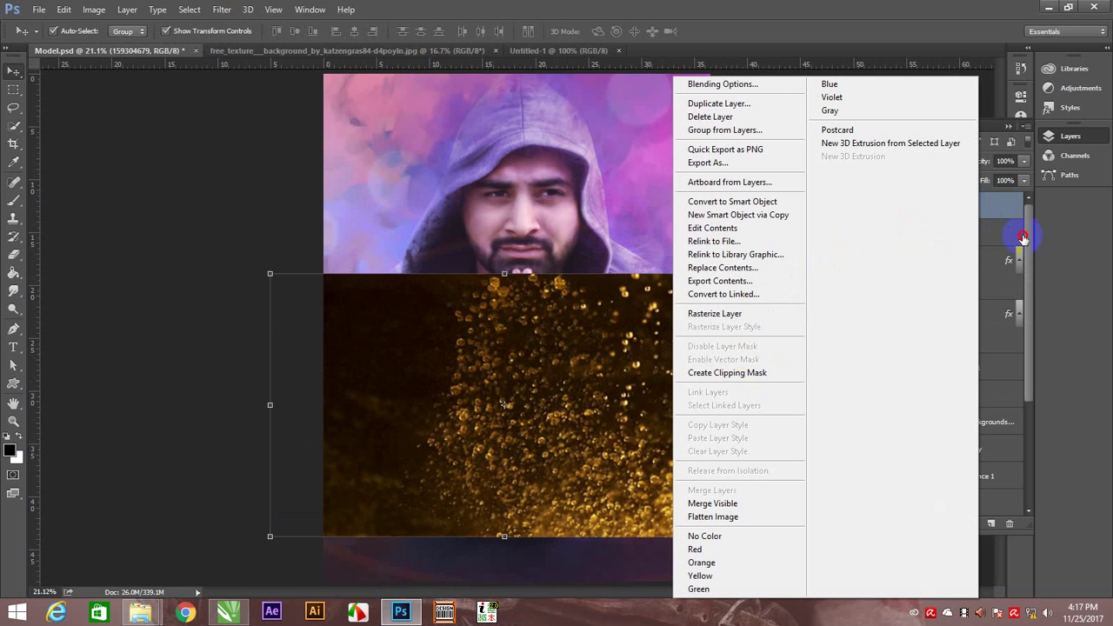
pyautogui.click(1024, 237)
pyautogui.click(878, 235)
pyautogui.rightClick(979, 236)
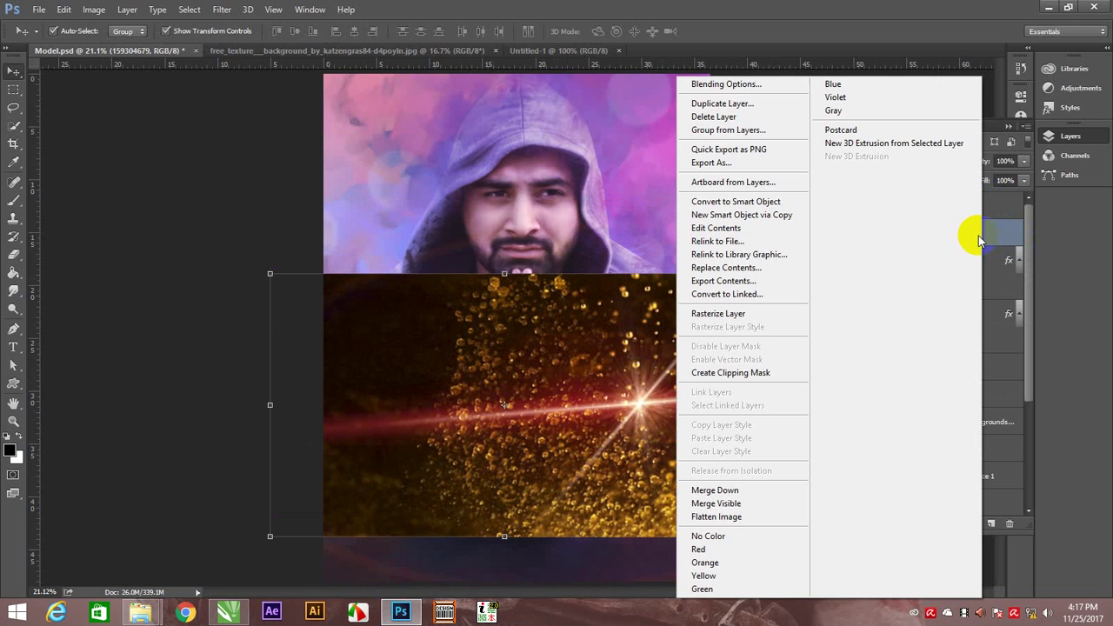
pyautogui.click(773, 372)
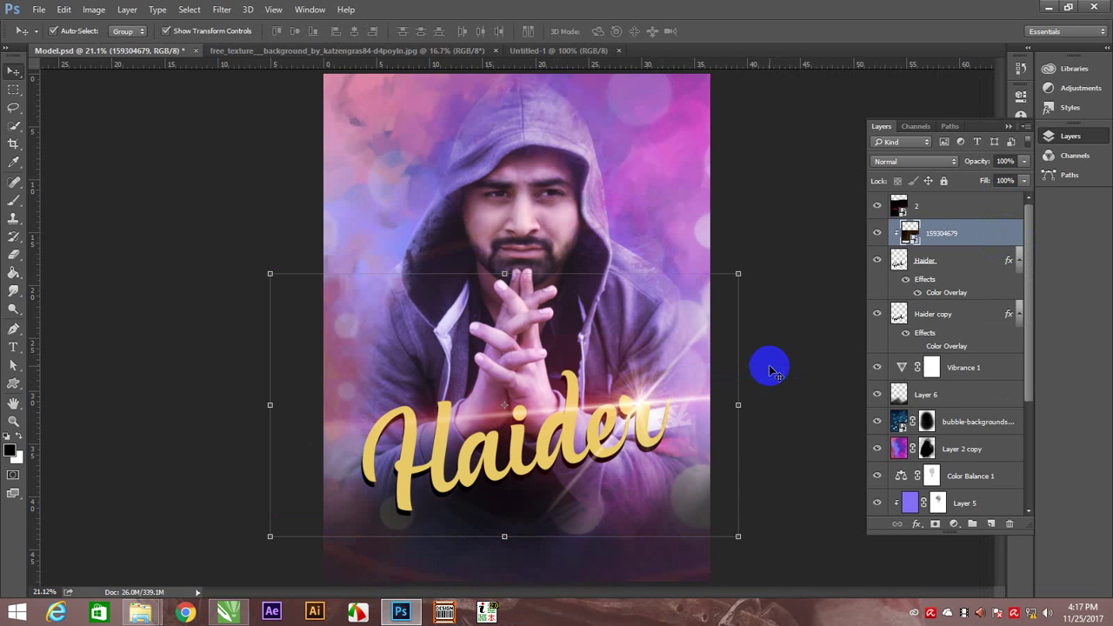
# - Copy the Haider-shaped particles onto Layer 7 and delete the original particle layer
pyautogui.keyDown('alt'); pyautogui.click(925, 261); pyautogui.keyUp('alt')
pyautogui.click(938, 261)
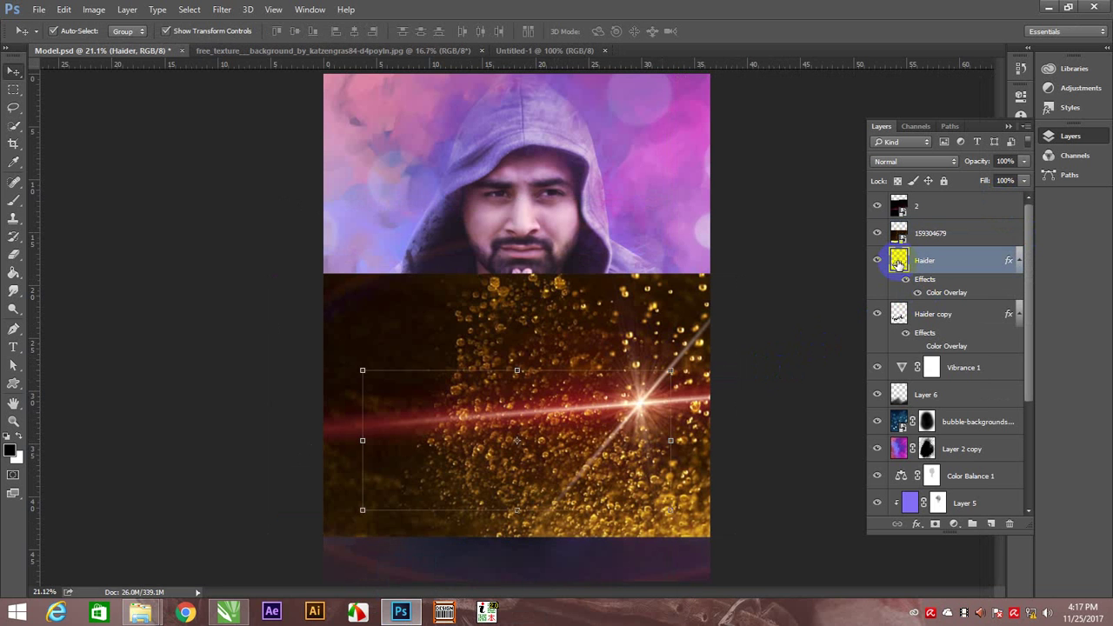
pyautogui.keyDown('ctrl'); pyautogui.click(898, 260); pyautogui.keyUp('ctrl')
pyautogui.click(960, 235)
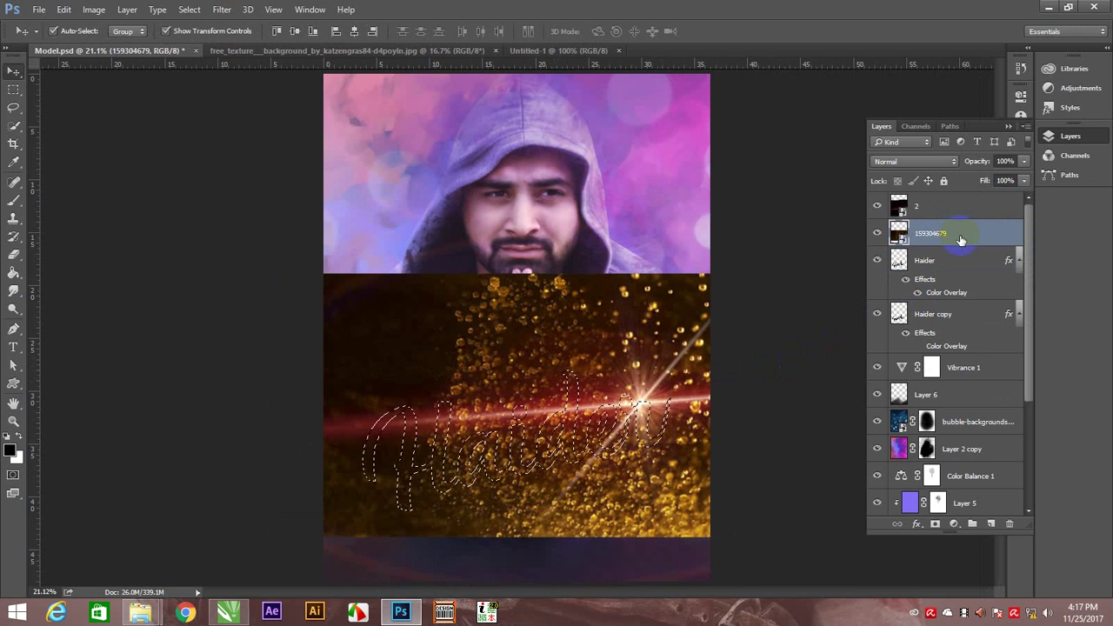
pyautogui.hotkey('ctrl', 'j')
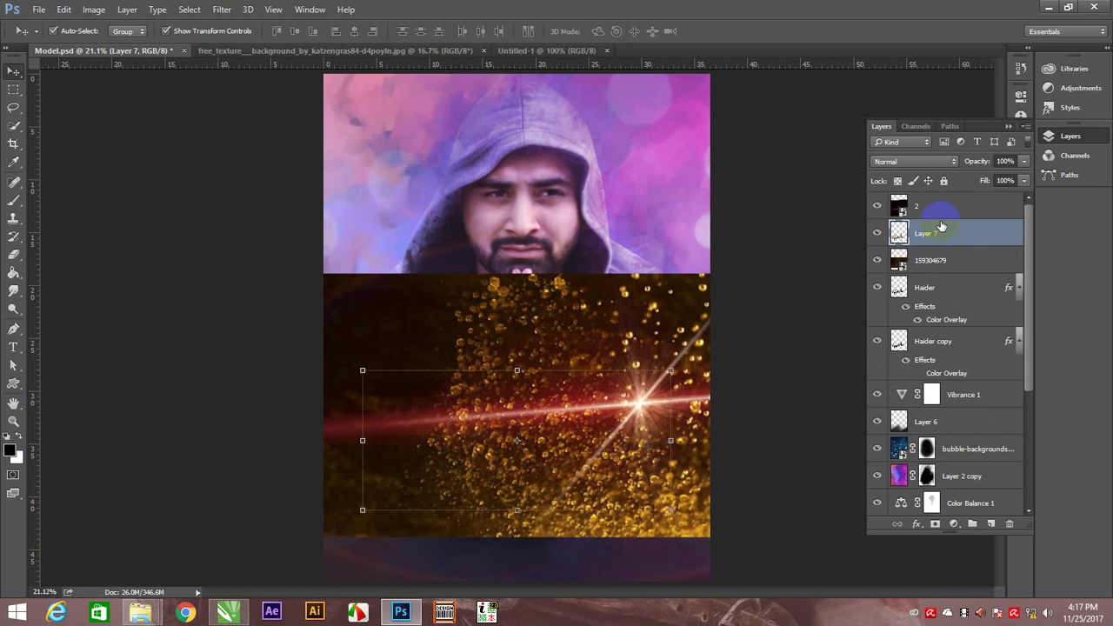
pyautogui.click(876, 260)
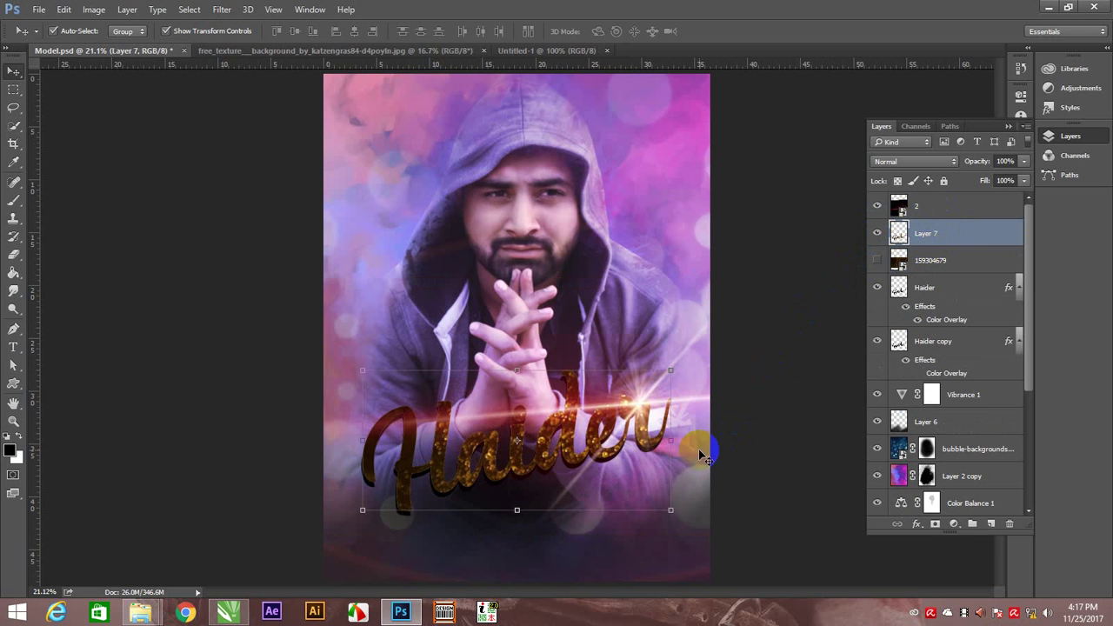
pyautogui.click(955, 265)
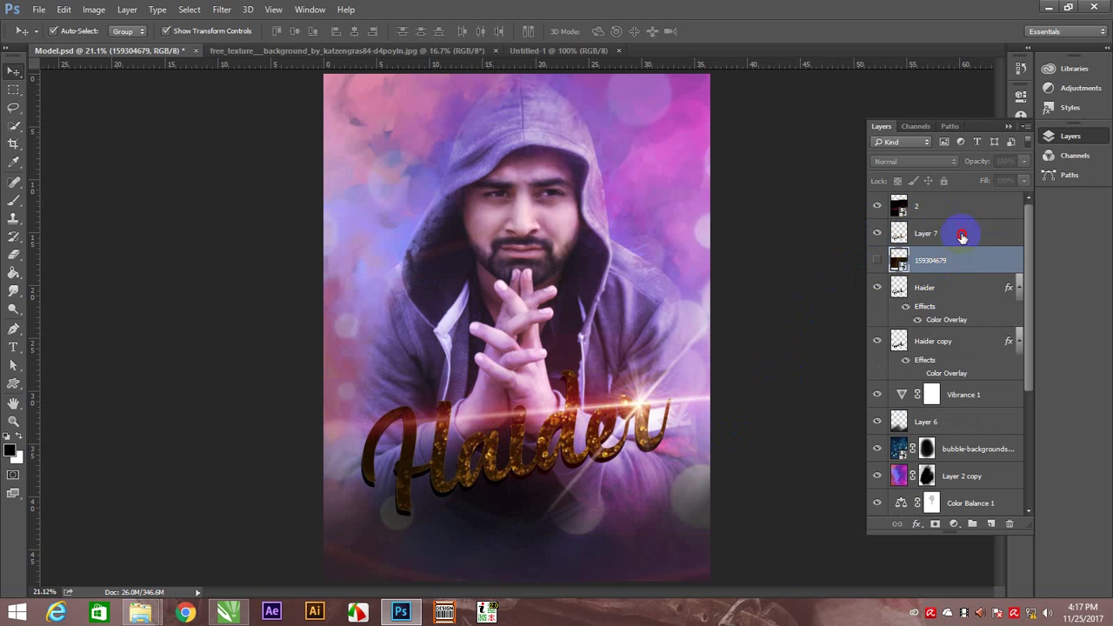
pyautogui.click(962, 235)
pyautogui.click(1027, 162)
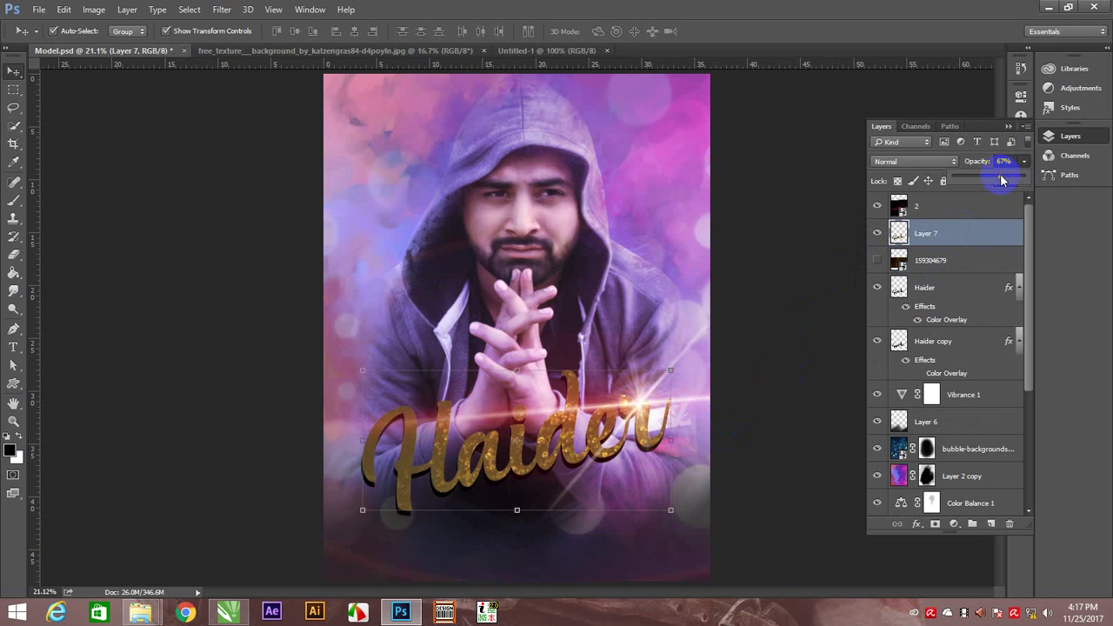
pyautogui.click(927, 260)
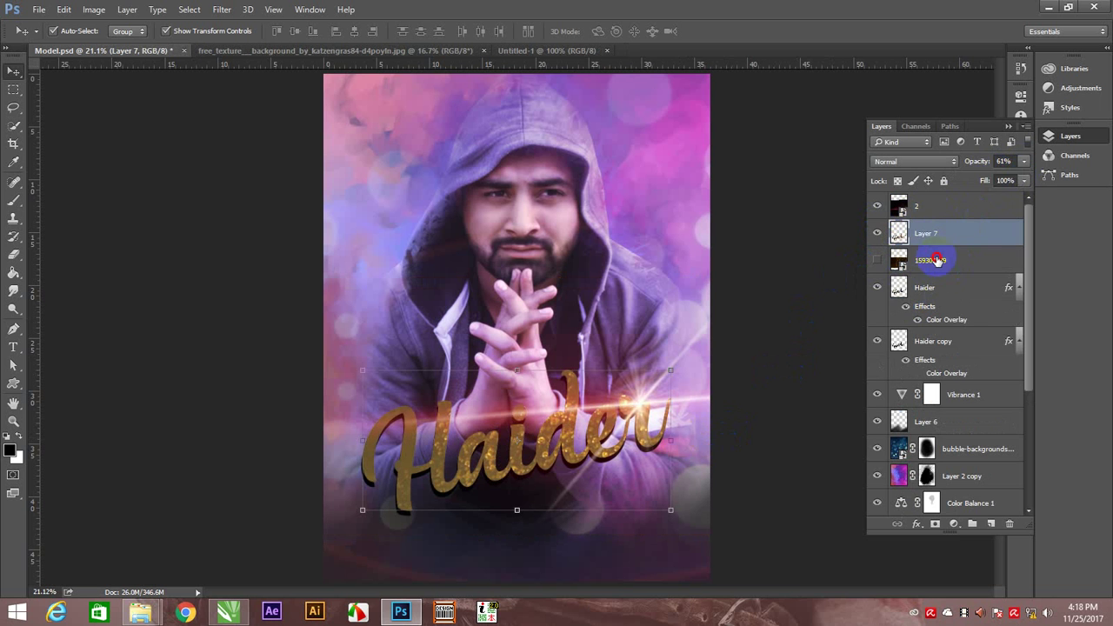
pyautogui.press('Delete')
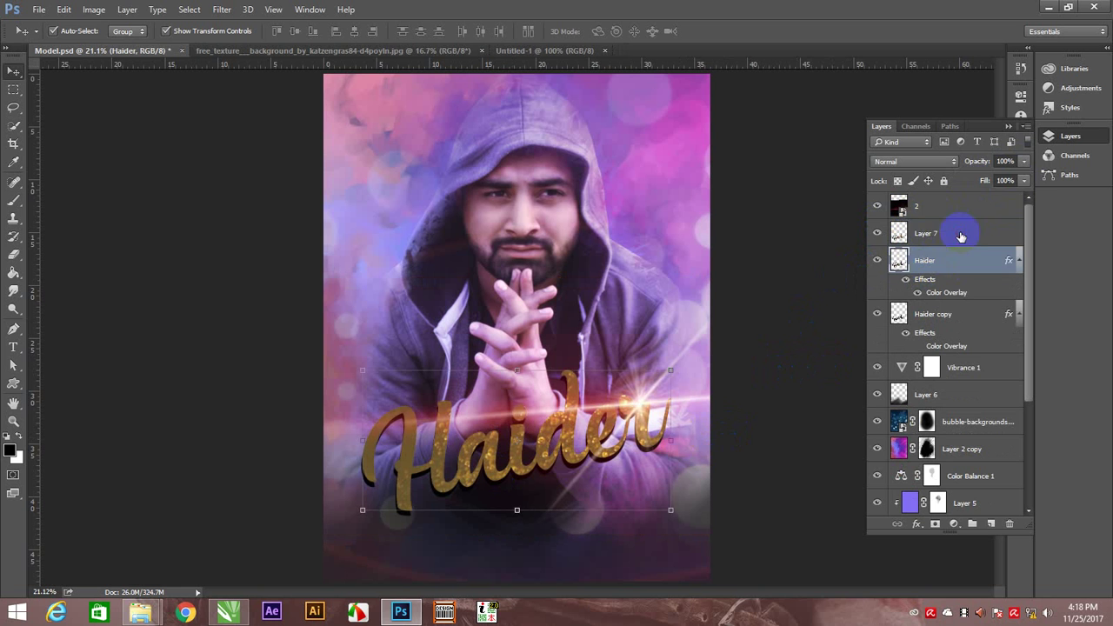
# - Set Layer 7 to 34% opacity with Hard Light blending
pyautogui.click(961, 236)
pyautogui.click(1026, 162)
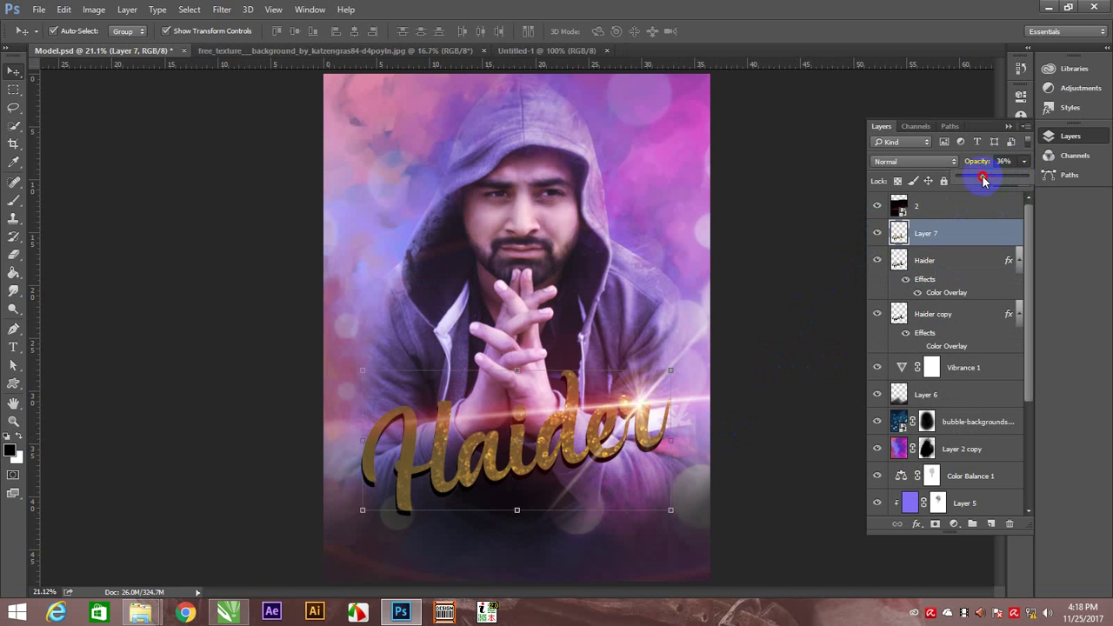
pyautogui.moveTo(984, 179); pyautogui.dragTo(979, 180)
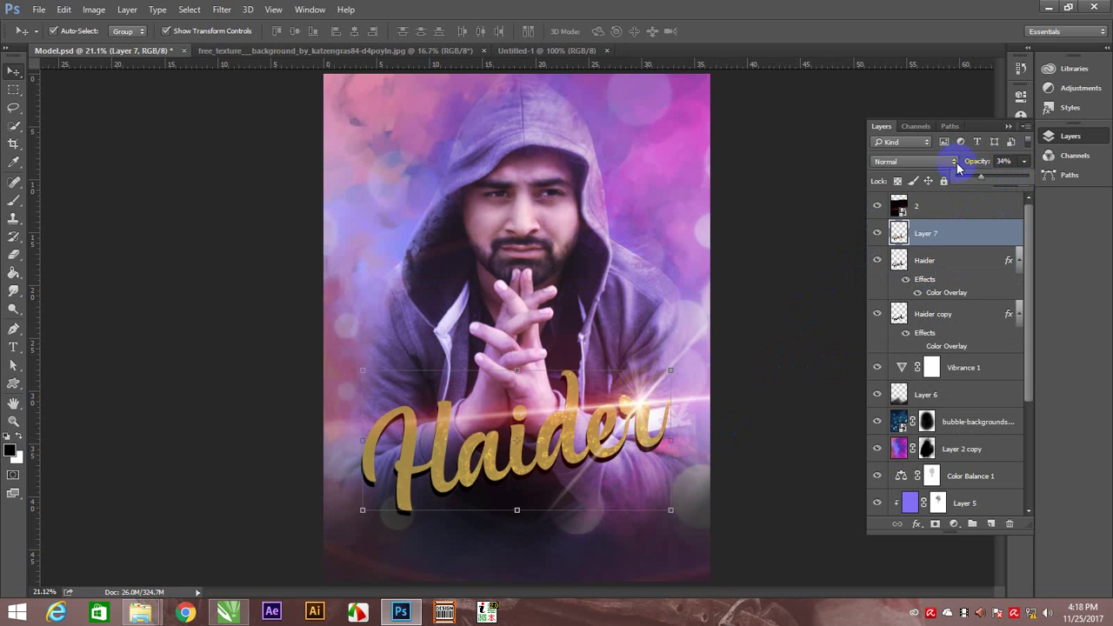
pyautogui.click(953, 162)
pyautogui.click(909, 248)
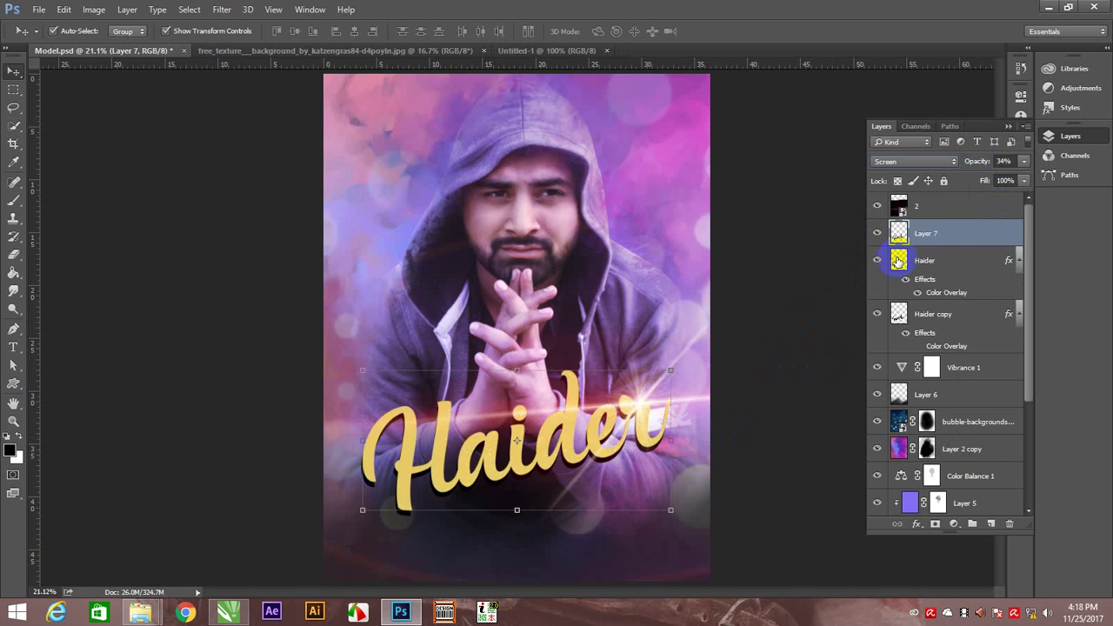
pyautogui.hotkey('shift', '+')
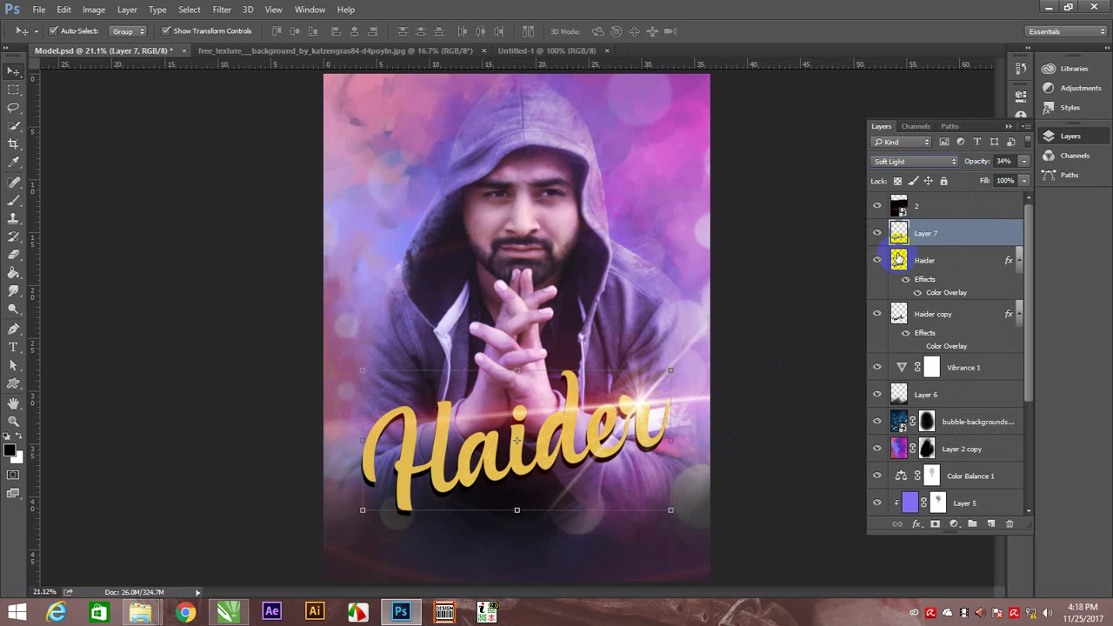
pyautogui.hotkey('shift', '+')
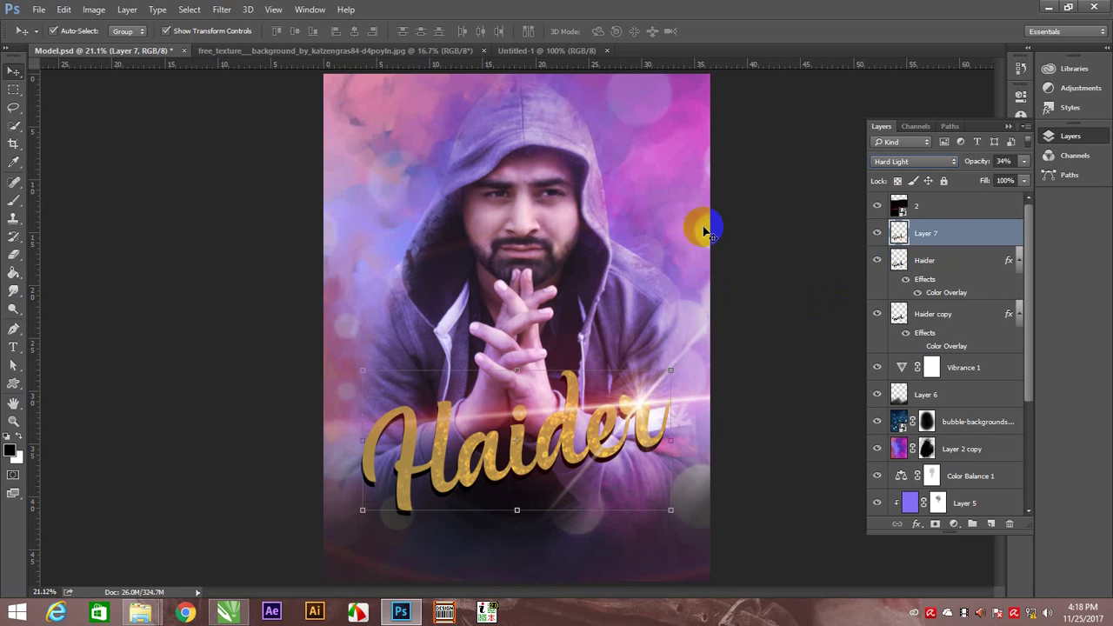
pyautogui.click(783, 142)
pyautogui.rightClick(462, 366)
pyautogui.click(465, 368)
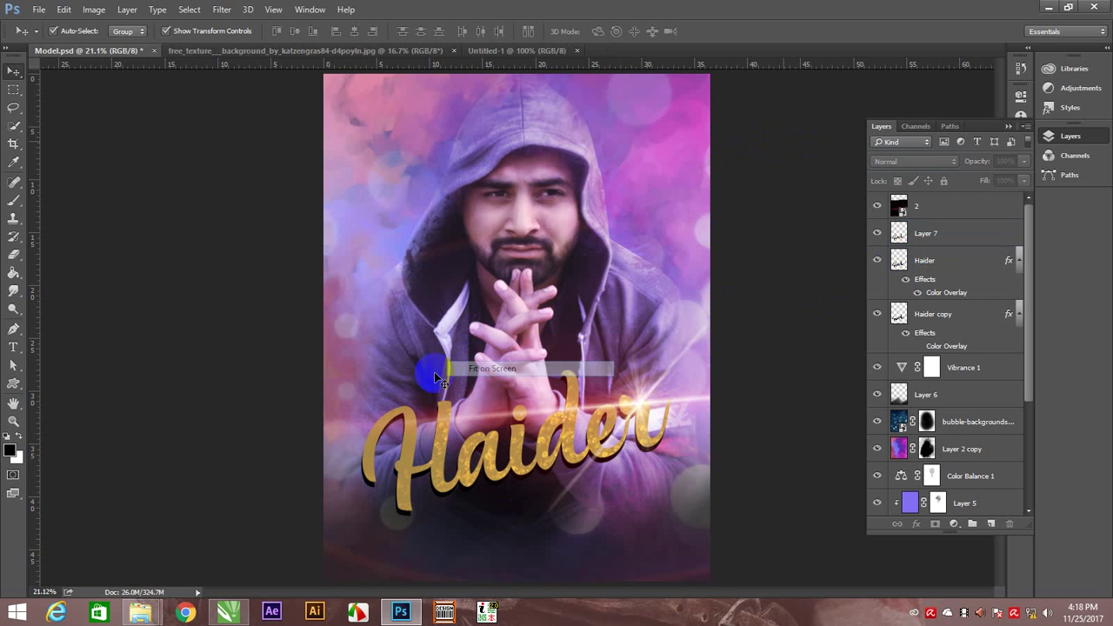
pyautogui.click(1008, 126)
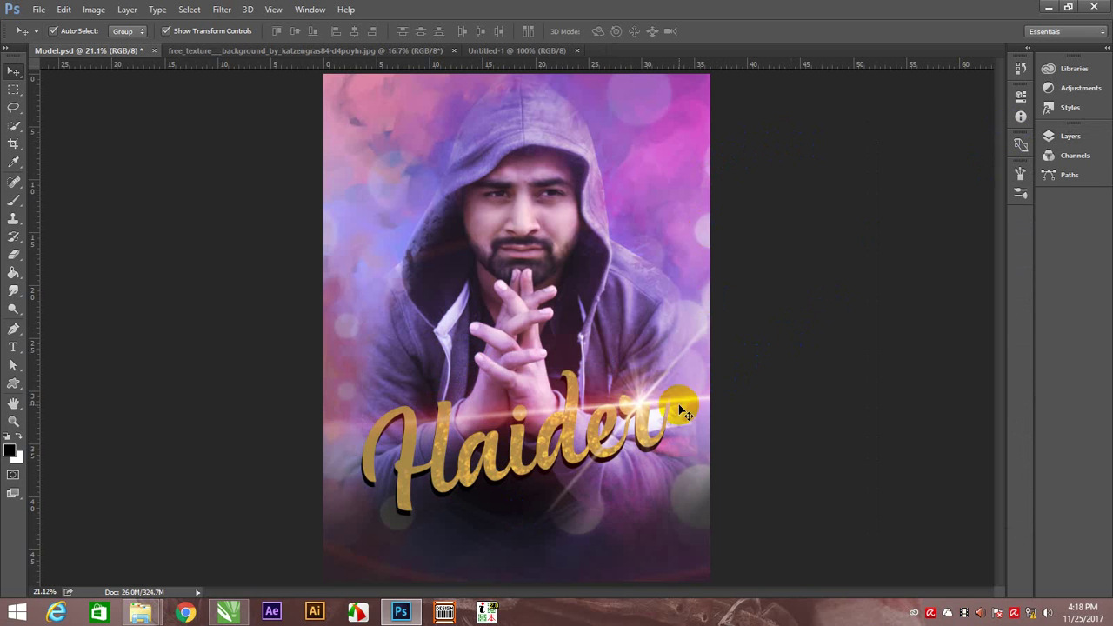
# - Group layer 2 through Haider copy, excluding Vibrance 1, into Group 1
pyautogui.click(1066, 138)
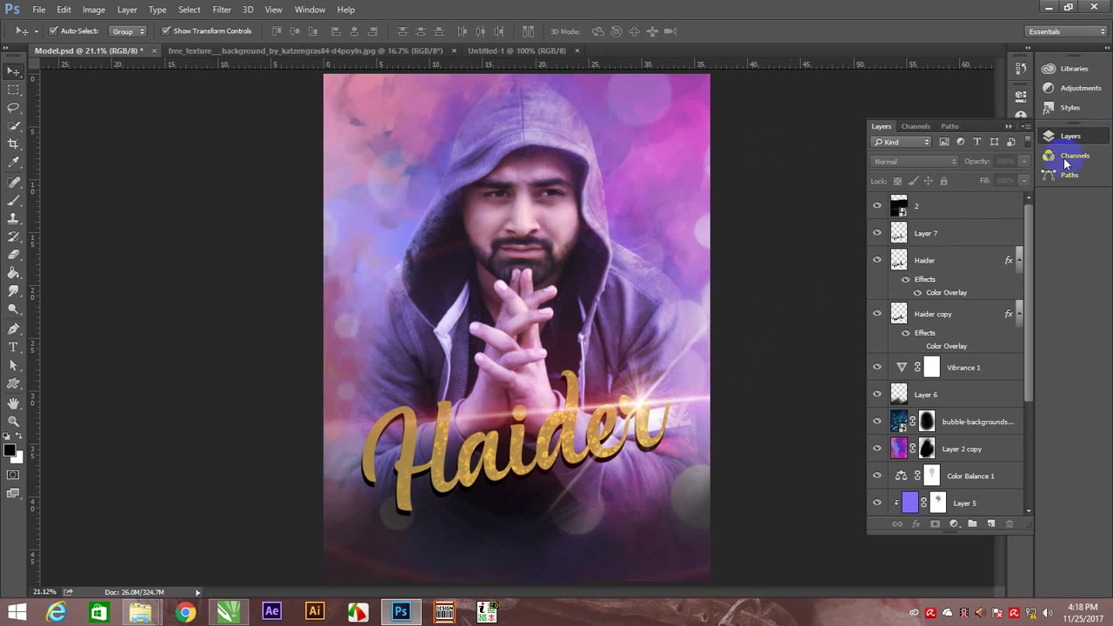
pyautogui.click(961, 205)
pyautogui.keyDown('shift'); pyautogui.click(980, 369); pyautogui.keyUp('shift')
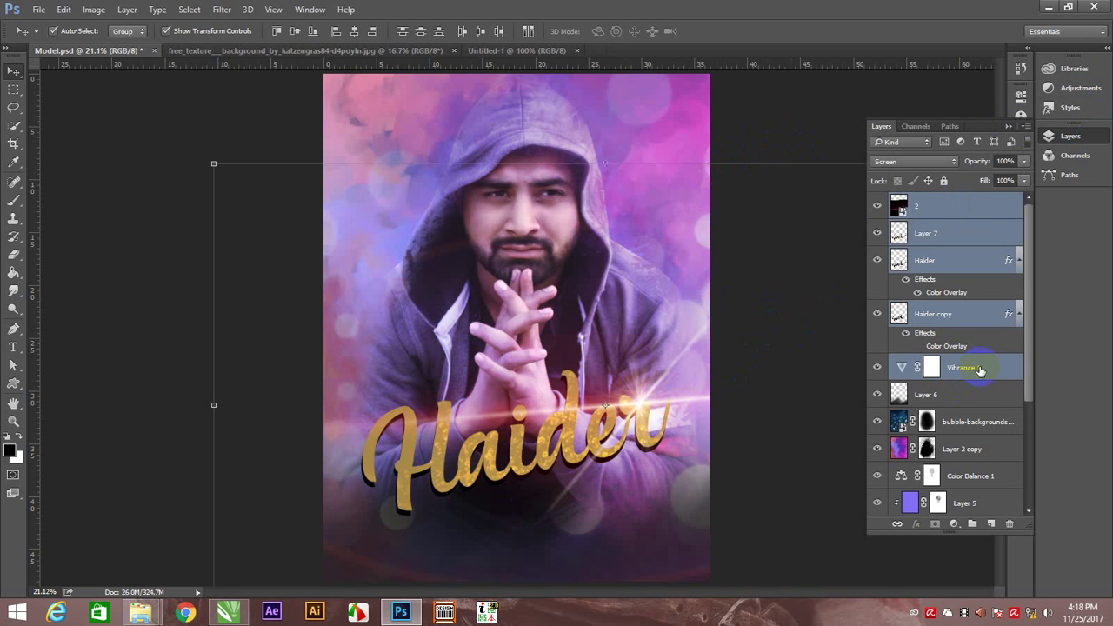
pyautogui.keyDown('shift'); pyautogui.click(1000, 318); pyautogui.keyUp('shift')
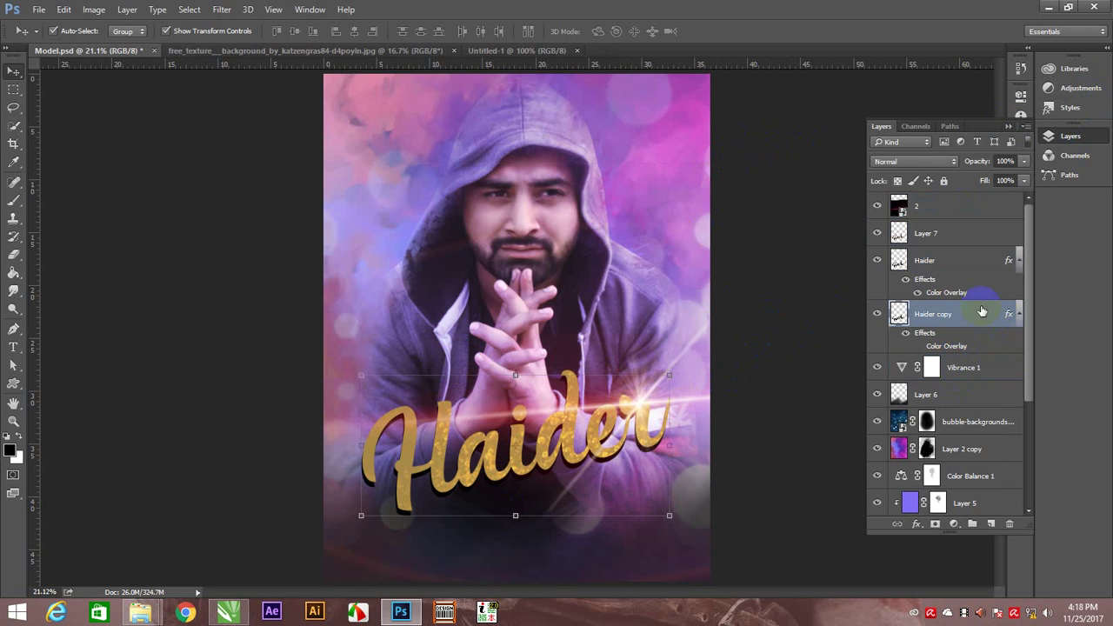
pyautogui.hotkey('ctrl', 'g')
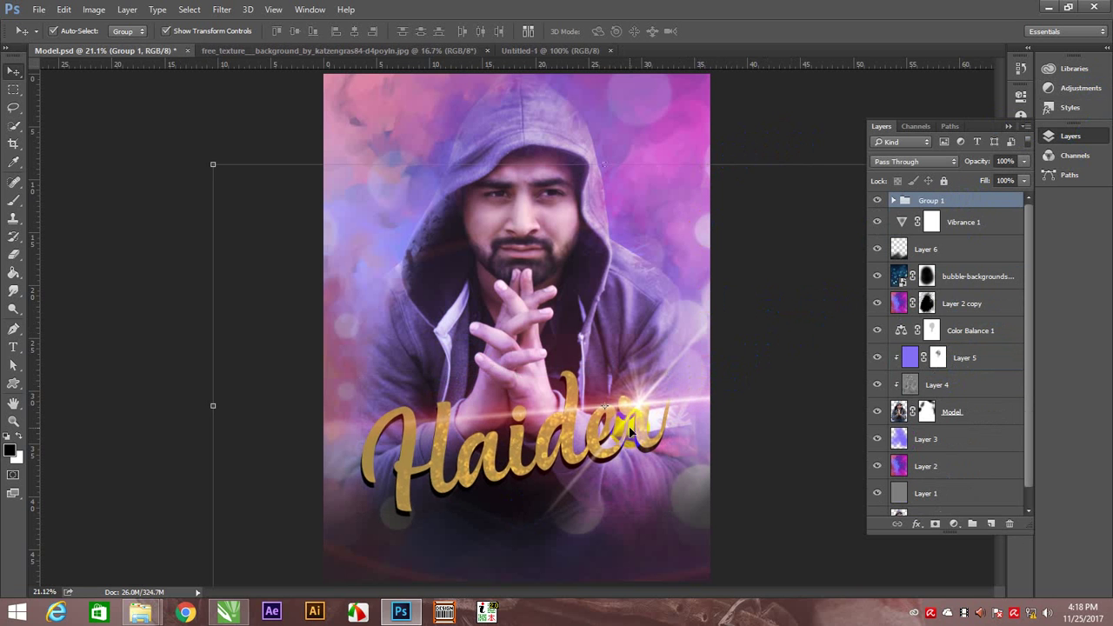
# - Nudge Group 1 slightly lower, zoom out to 16.7%, and stamp all visible layers
pyautogui.press('Down')
pyautogui.press('Down')
pyautogui.press('Down')
pyautogui.press('Down')
pyautogui.press('Down')
pyautogui.press('Down')
pyautogui.press('Down')
pyautogui.press('Down')
pyautogui.press('Down')
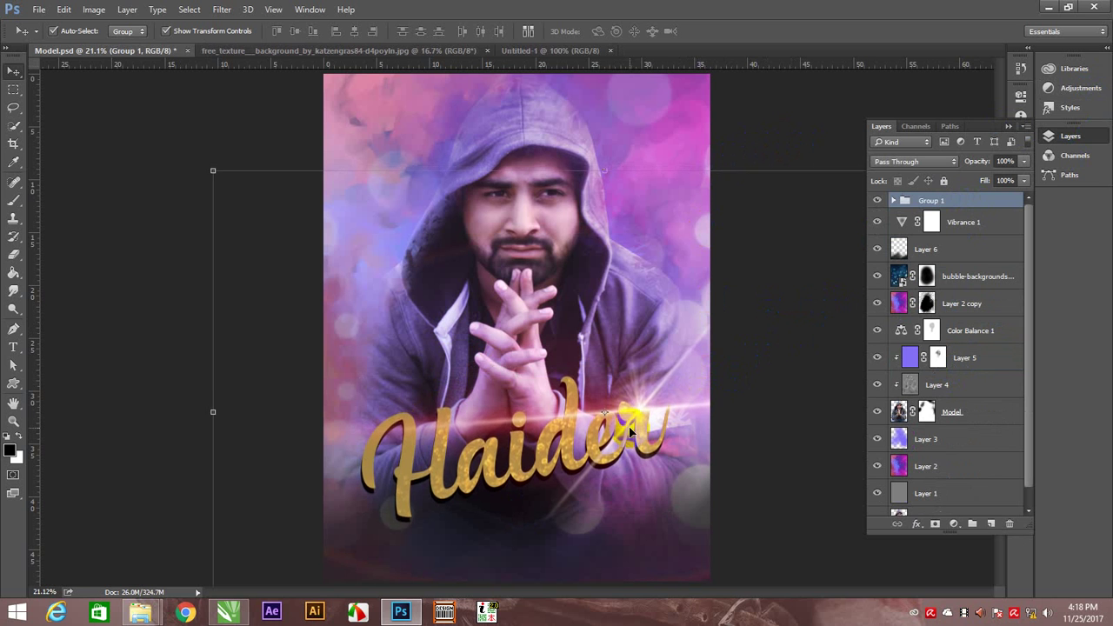
pyautogui.press('Down')
pyautogui.press('Down')
pyautogui.press('Down')
pyautogui.click(783, 136)
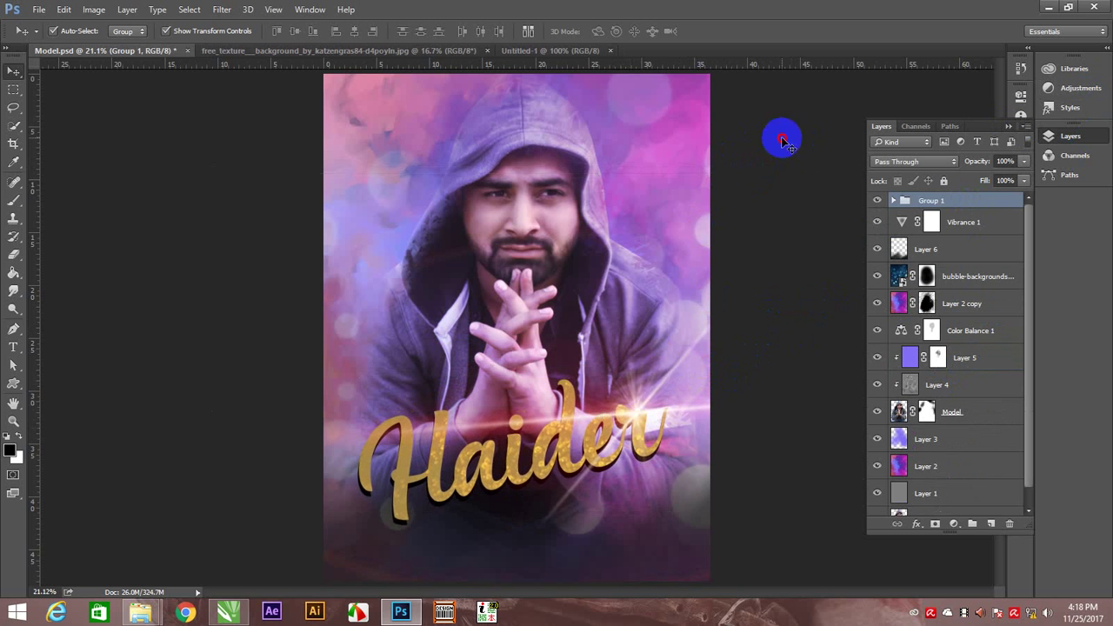
pyautogui.rightClick(522, 269)
pyautogui.press('Escape')
pyautogui.hotkey('ctrl', '-')
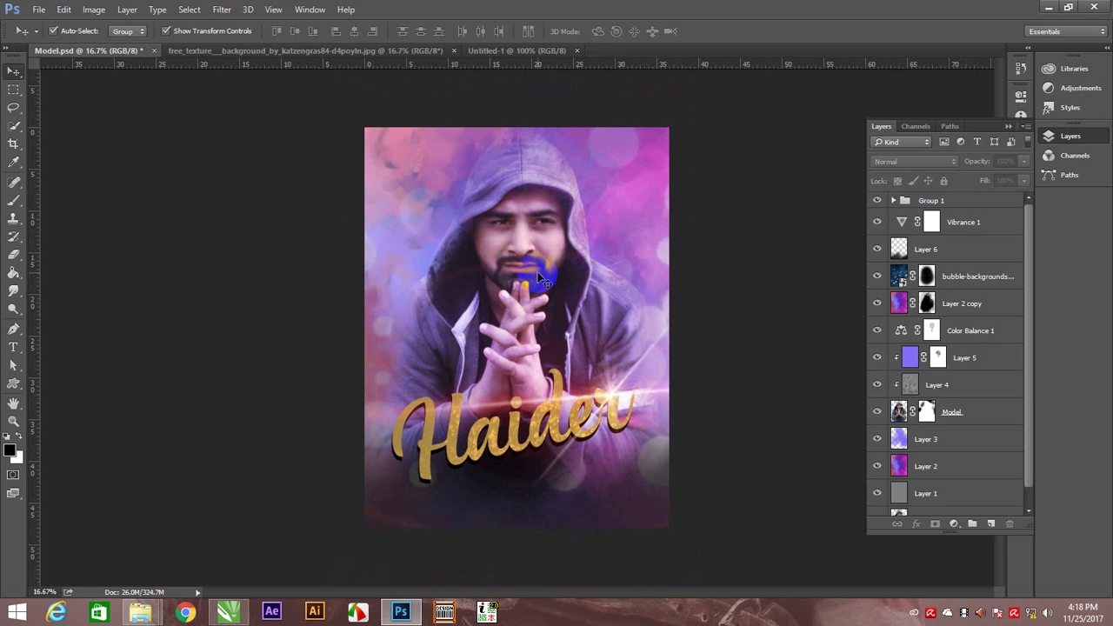
pyautogui.click(997, 201)
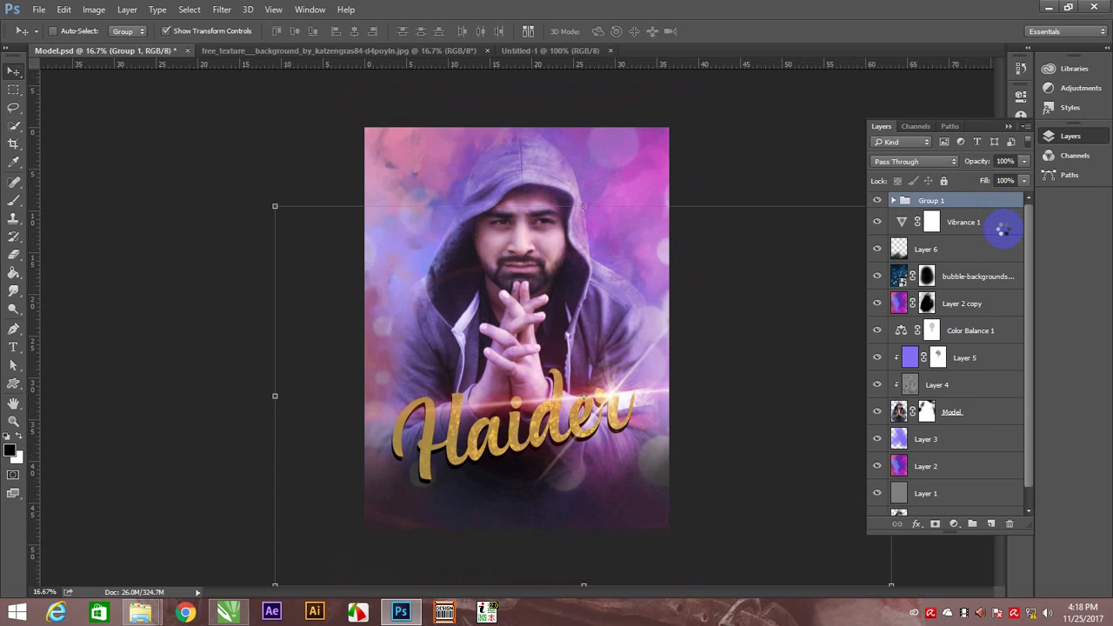
pyautogui.hotkey('ctrl', 'shift', 'alt', 'e')
# - In Camera Raw set Clarity +56, Exposure +0.10, Highlights -33, Blacks -28, Temperature +7
pyautogui.click(222, 9)
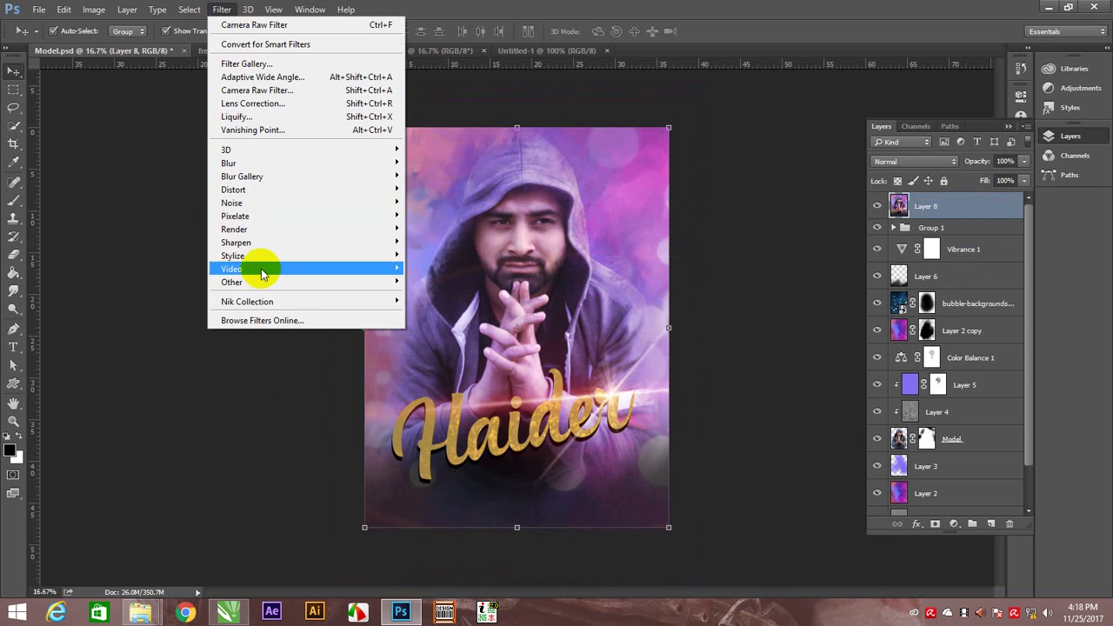
pyautogui.moveTo(247, 302)
pyautogui.click(276, 90)
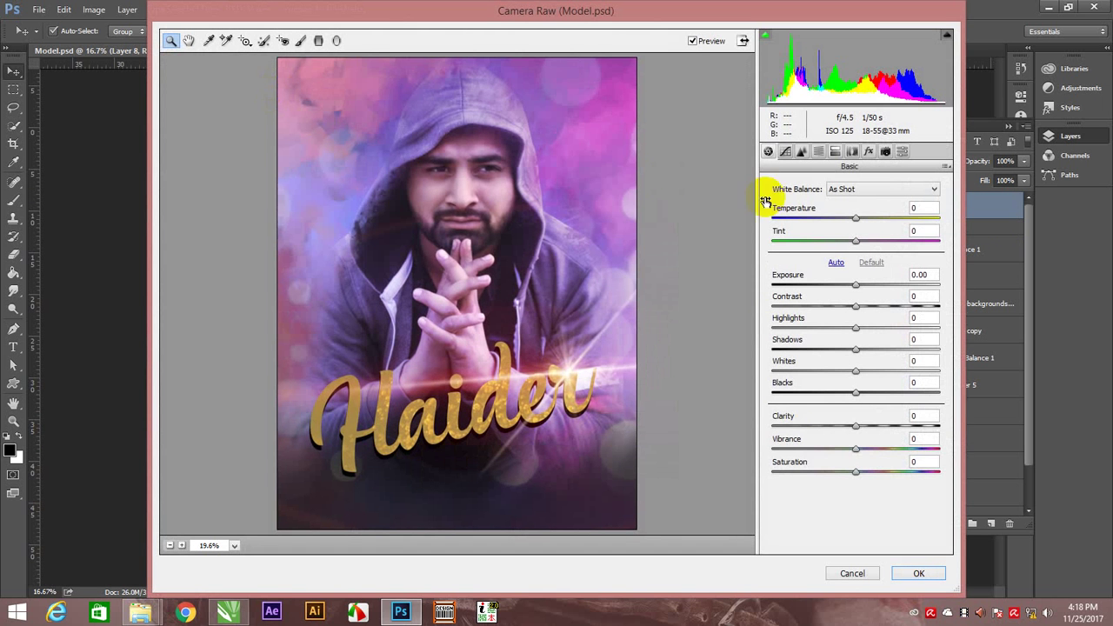
pyautogui.moveTo(845, 426)
pyautogui.mouseDown()
pyautogui.moveTo(821, 433)
pyautogui.moveTo(905, 439)
pyautogui.moveTo(892, 450)
pyautogui.moveTo(827, 450)
pyautogui.moveTo(857, 452)
pyautogui.mouseUp()
pyautogui.moveTo(856, 285)
pyautogui.mouseDown()
pyautogui.moveTo(879, 287)
pyautogui.moveTo(844, 289)
pyautogui.moveTo(859, 292)
pyautogui.mouseUp()
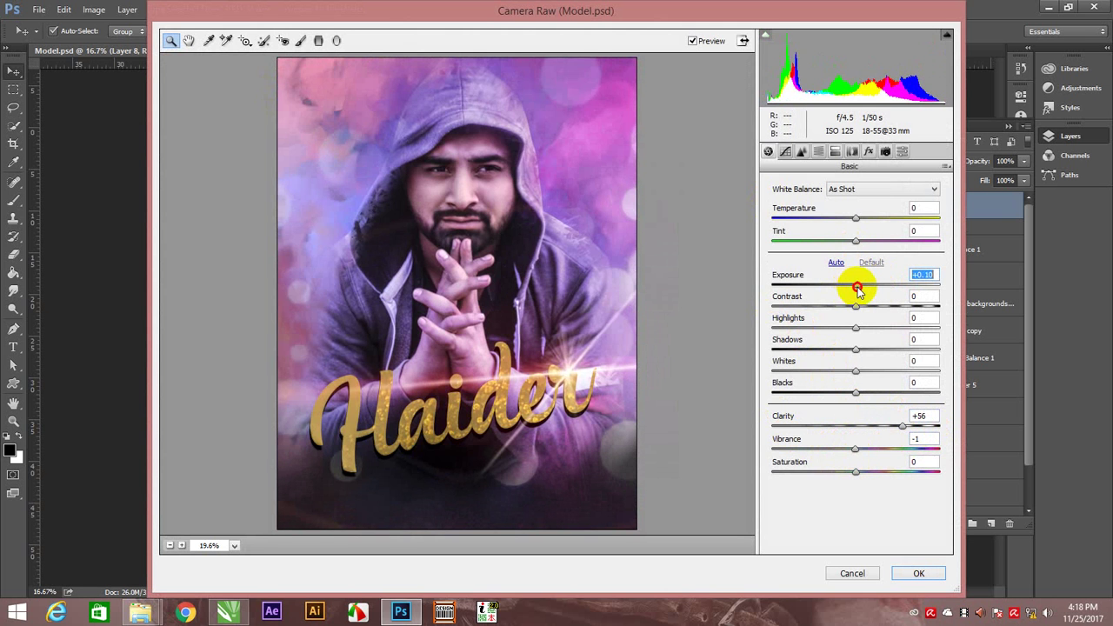
pyautogui.moveTo(858, 331)
pyautogui.mouseDown()
pyautogui.moveTo(819, 331)
pyautogui.moveTo(829, 330)
pyautogui.mouseUp()
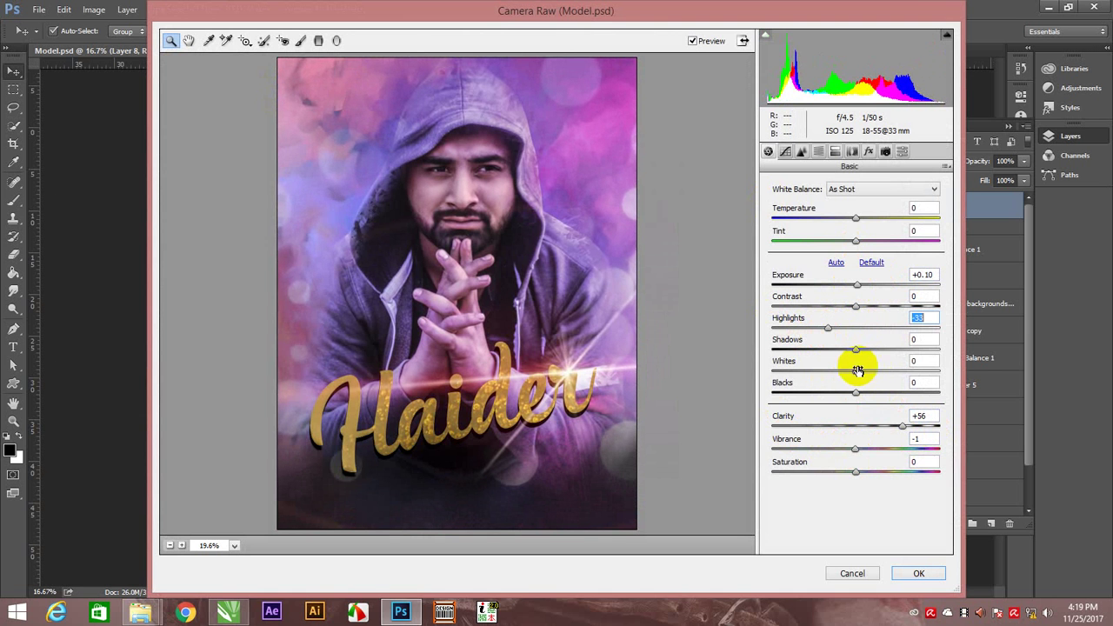
pyautogui.moveTo(856, 371)
pyautogui.mouseDown()
pyautogui.moveTo(891, 372)
pyautogui.moveTo(856, 374)
pyautogui.moveTo(911, 394)
pyautogui.moveTo(803, 389)
pyautogui.moveTo(833, 392)
pyautogui.mouseUp()
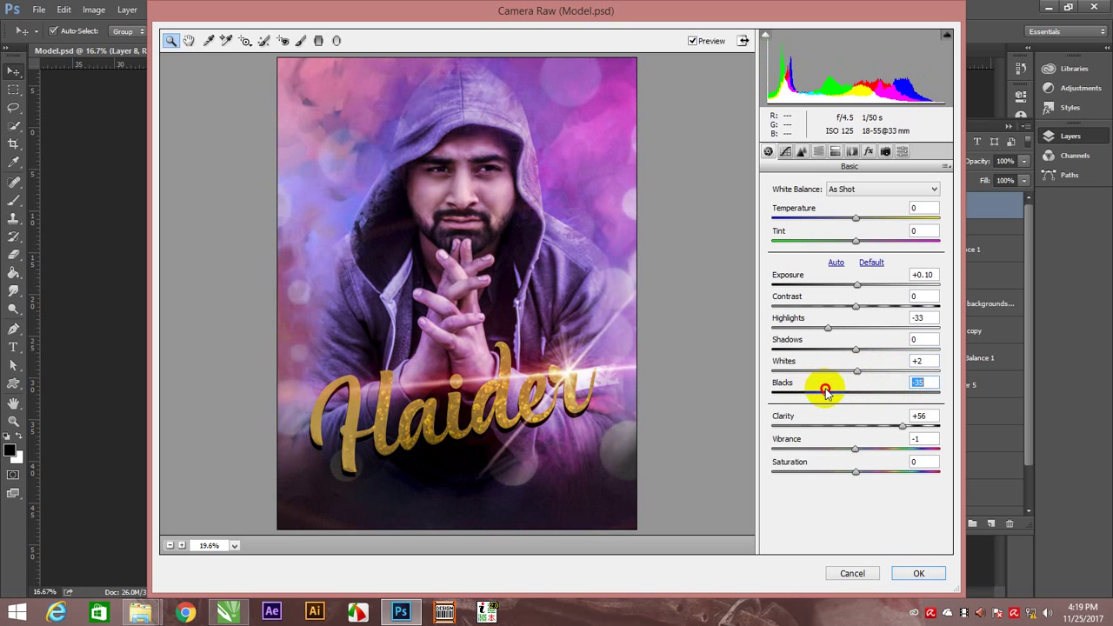
pyautogui.moveTo(864, 221)
pyautogui.mouseDown()
pyautogui.moveTo(808, 218)
pyautogui.moveTo(862, 220)
pyautogui.mouseUp()
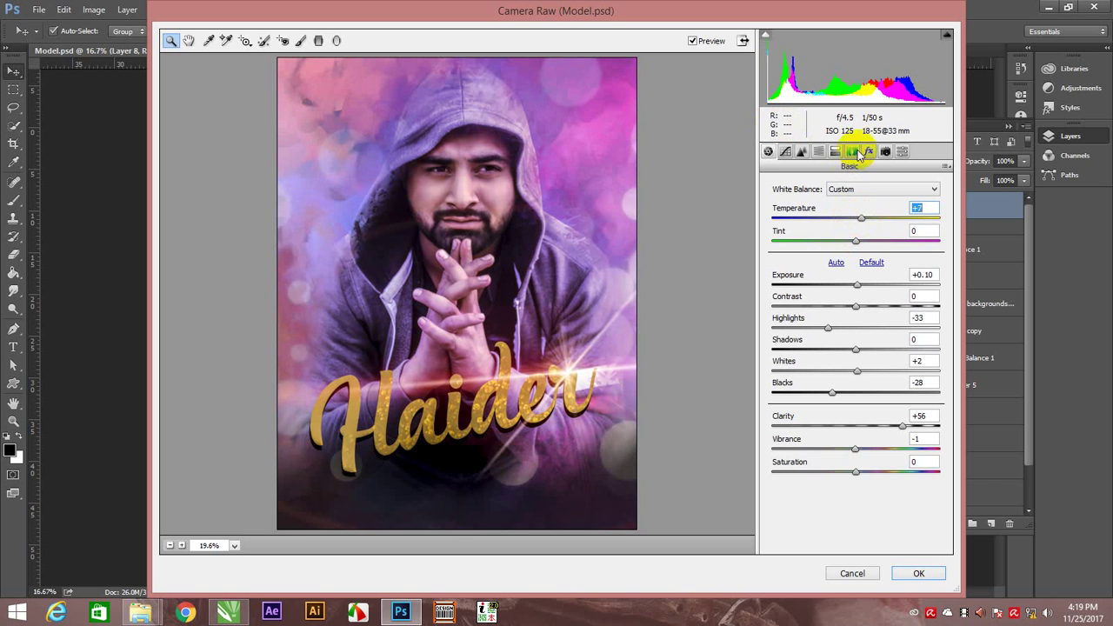
# - Add a -24 post-crop vignette and apply the Camera Raw grading to Layer 8
pyautogui.click(802, 151)
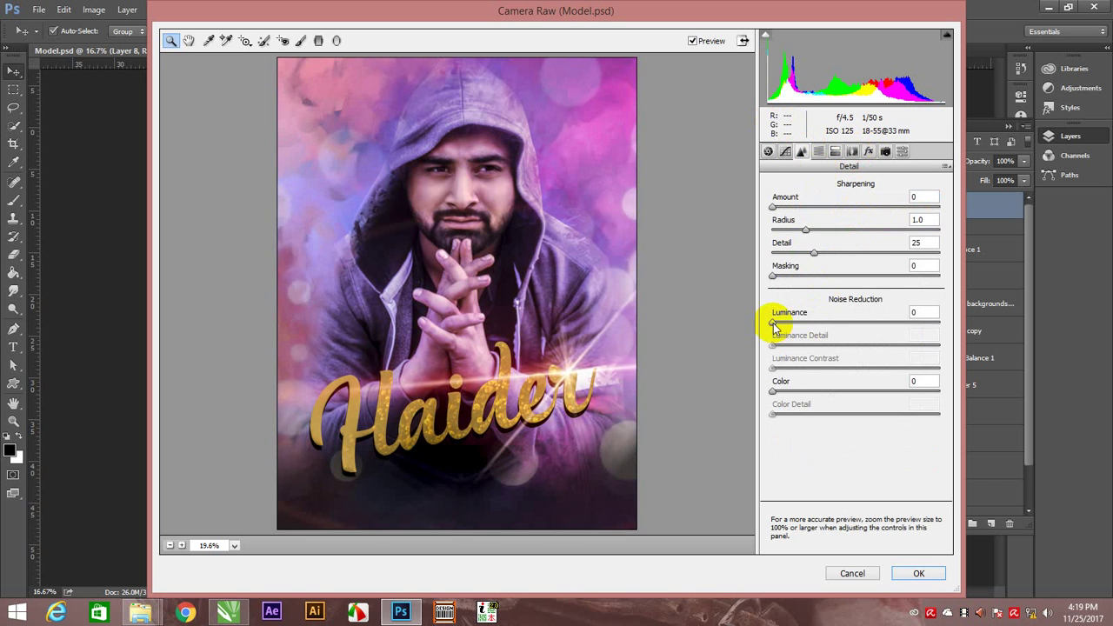
pyautogui.moveTo(773, 323); pyautogui.dragTo(789, 327)
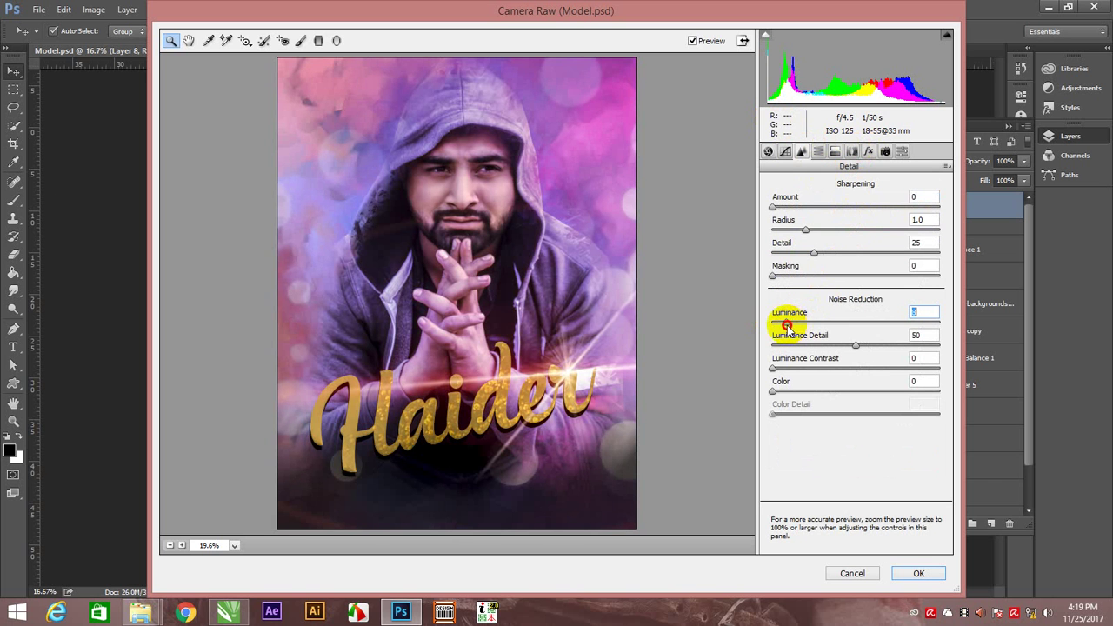
pyautogui.click(768, 151)
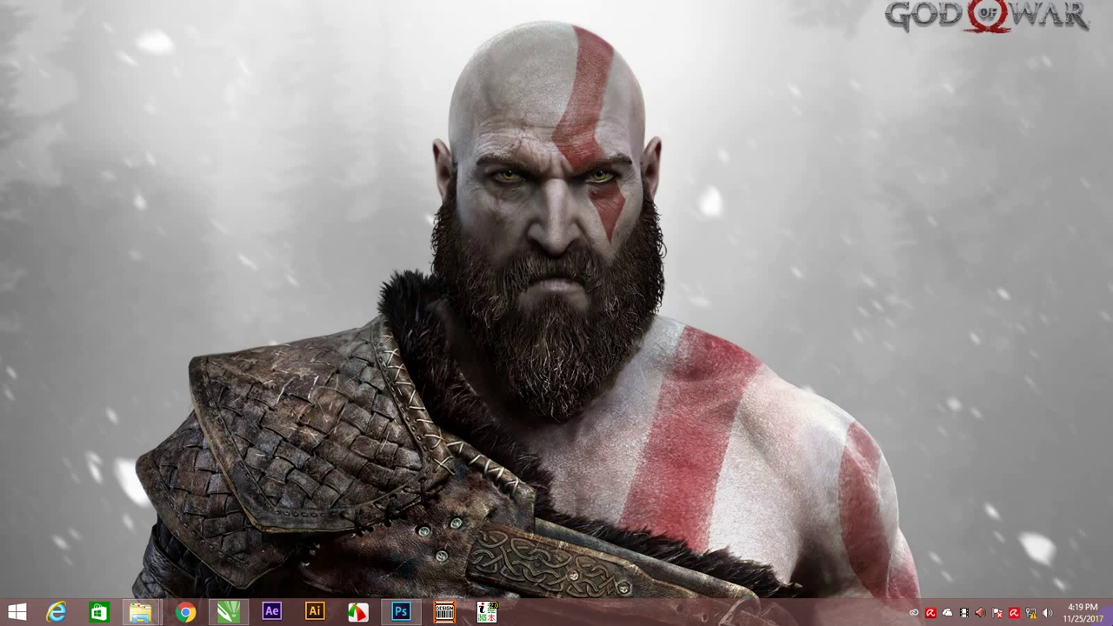
pyautogui.rightClick(667, 142)
pyautogui.click(723, 178)
pyautogui.click(400, 612)
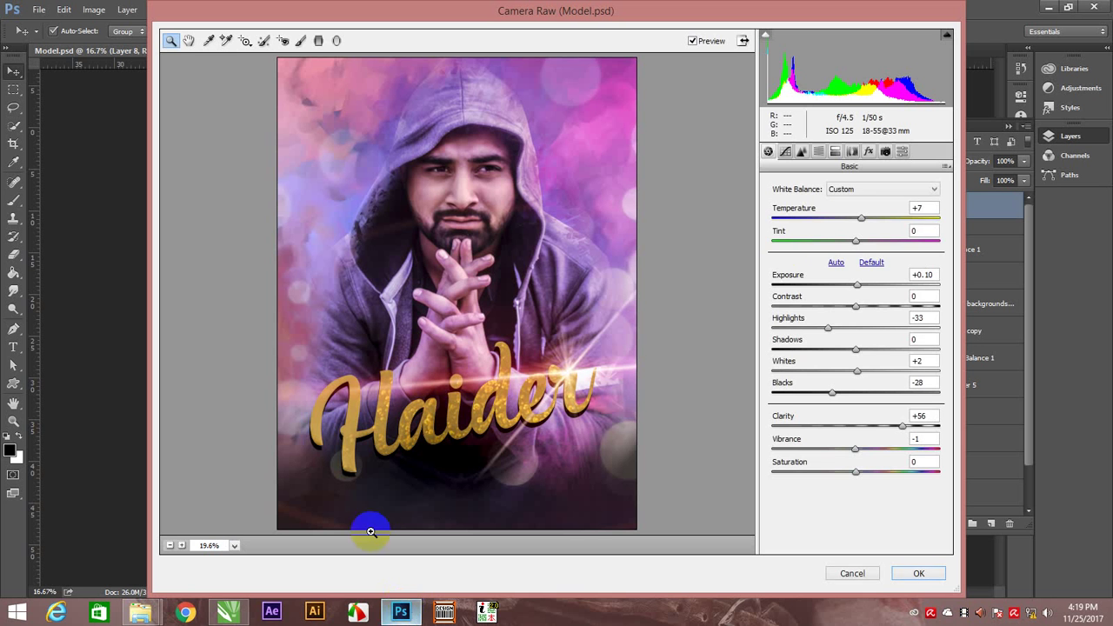
pyautogui.moveTo(856, 332); pyautogui.dragTo(833, 334)
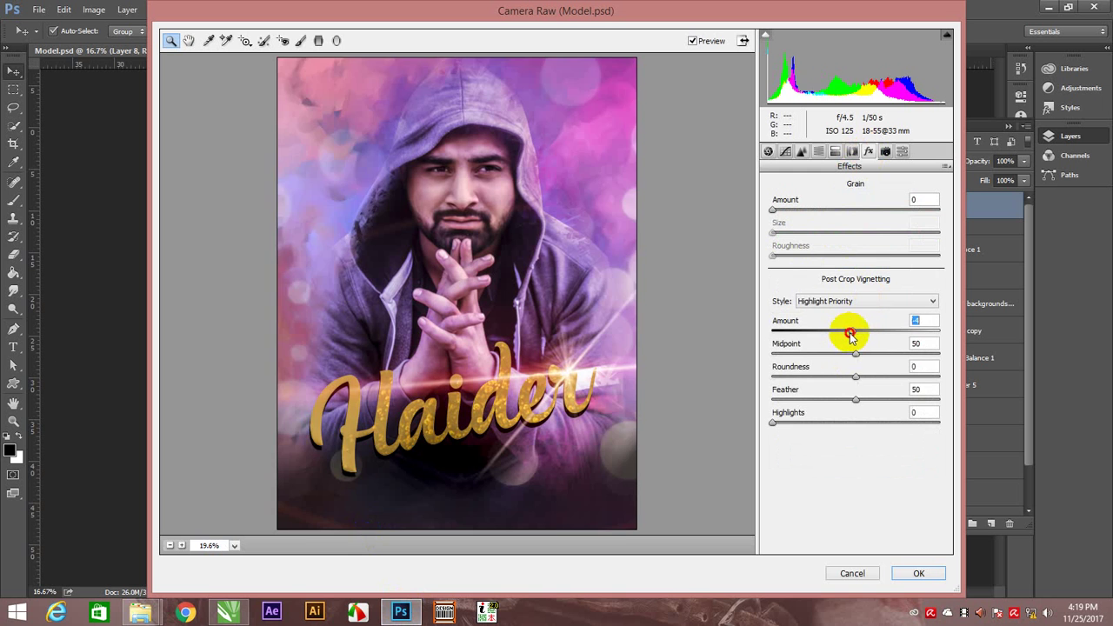
pyautogui.click(769, 151)
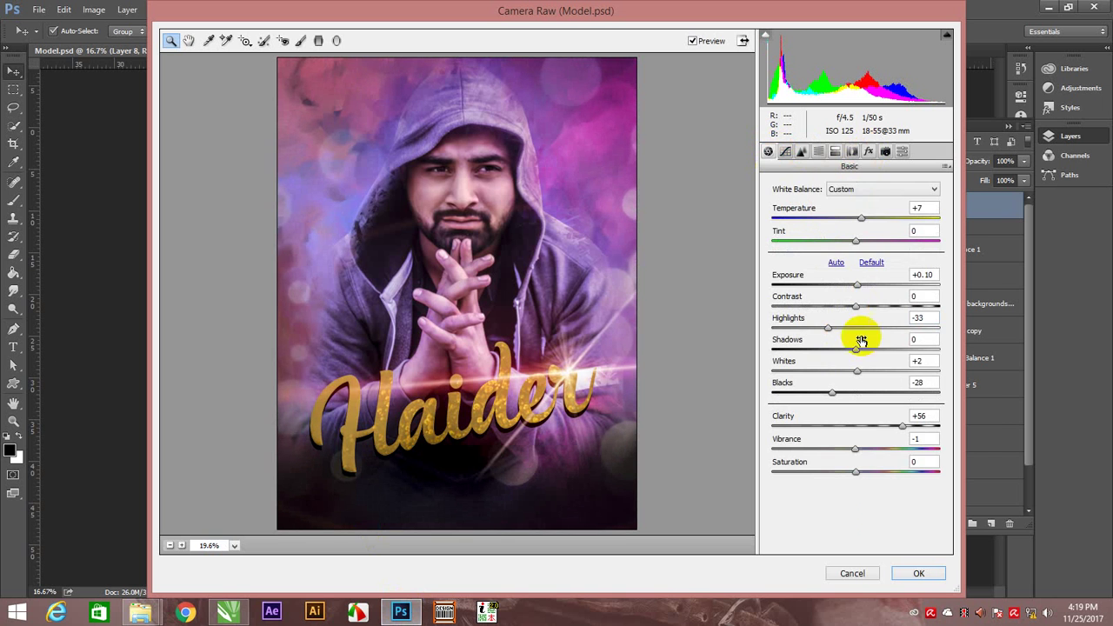
pyautogui.click(917, 573)
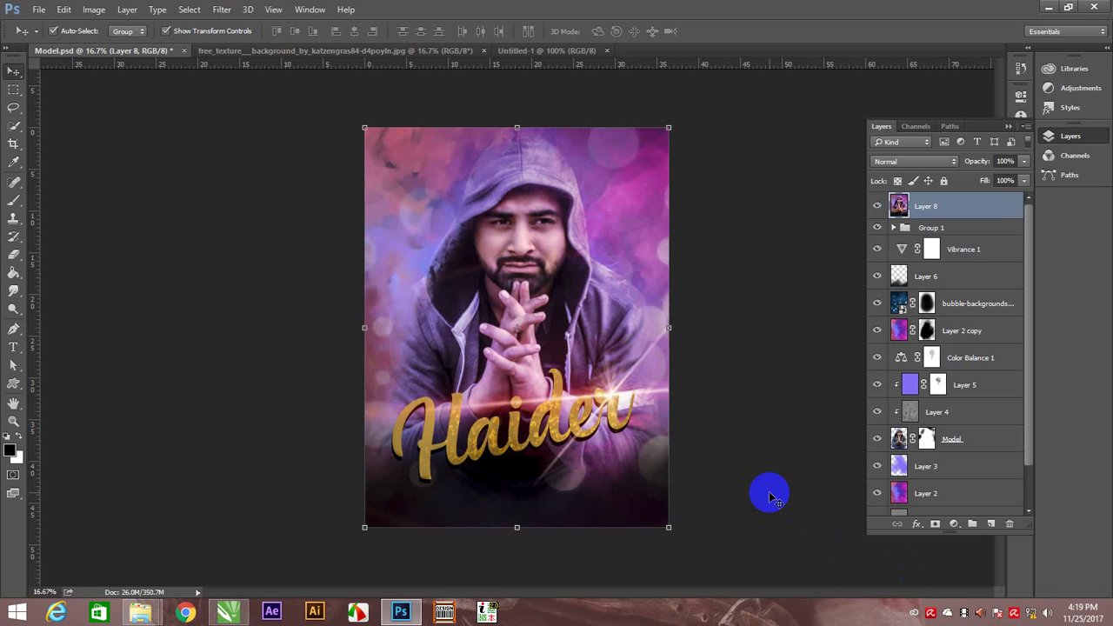
# - Hide Layer 6 and fit the finished poster on screen
pyautogui.click(877, 276)
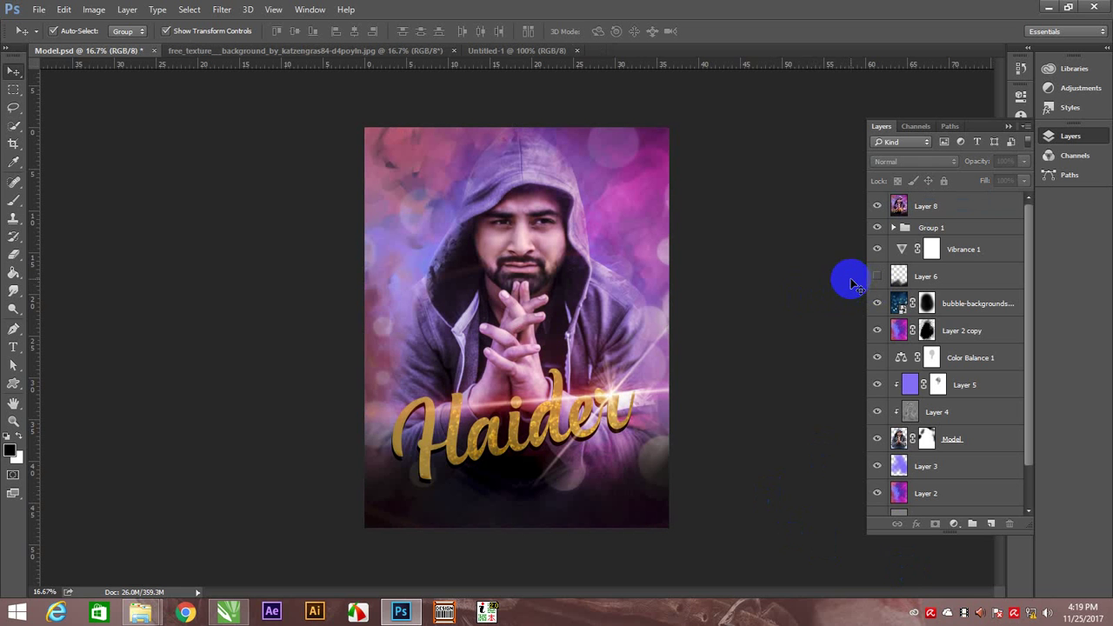
pyautogui.rightClick(473, 239)
pyautogui.click(481, 259)
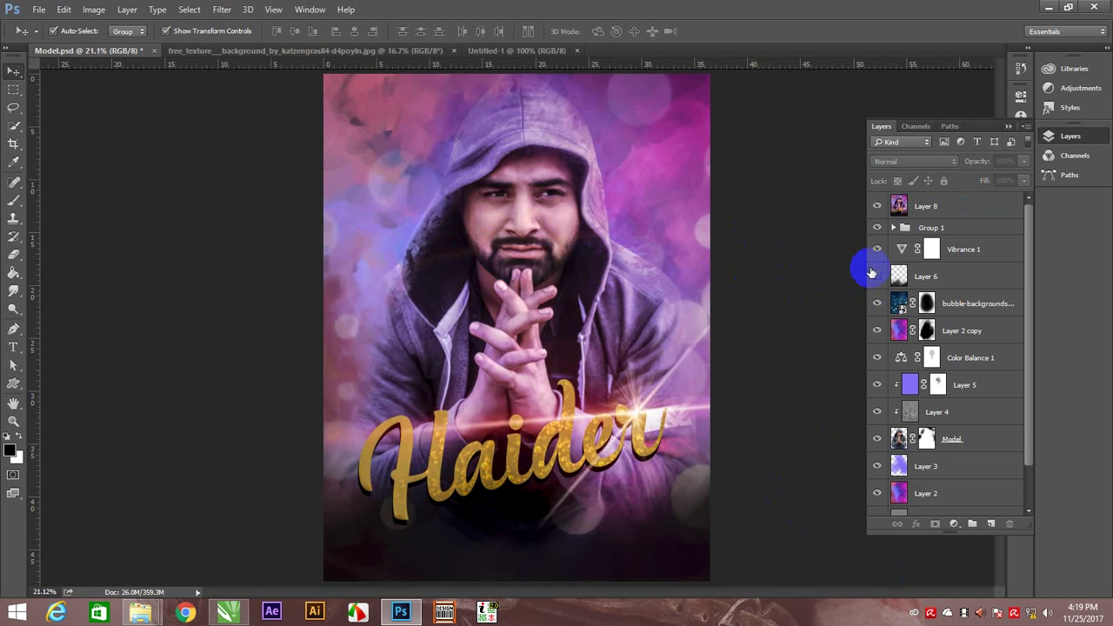
pyautogui.click(1007, 126)
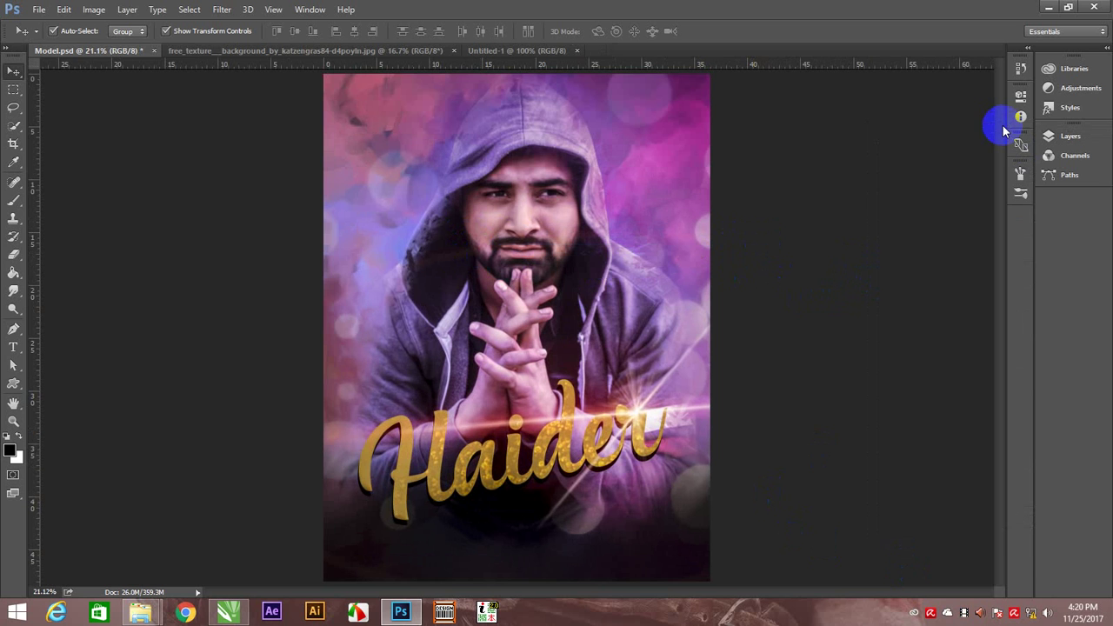